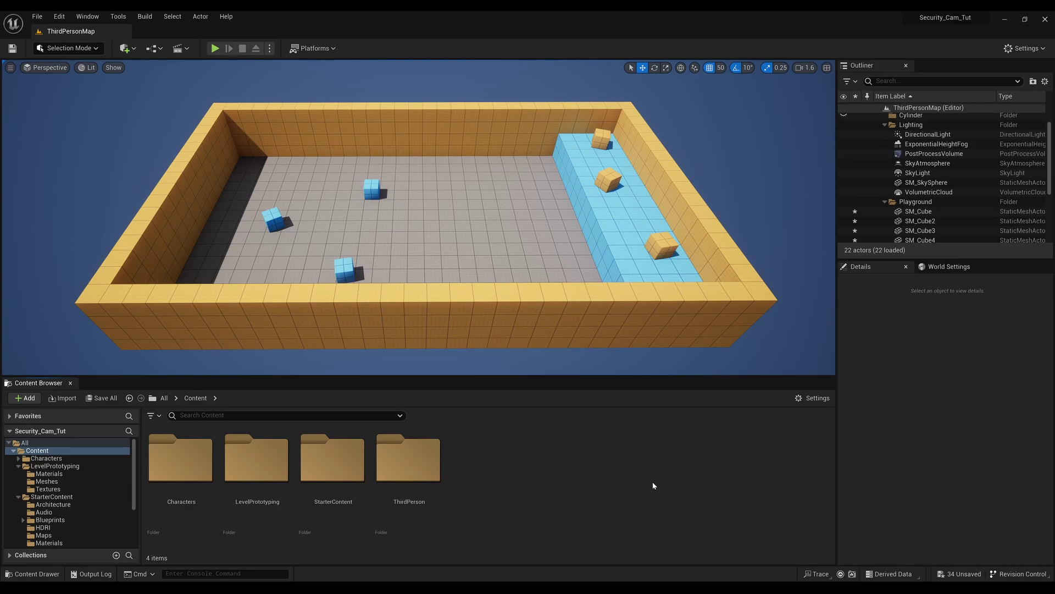
Create an Actor-based Blueprint Class named SecurityCamera_BP in Content and open it in the Blueprint editor.
right_click(521, 468)
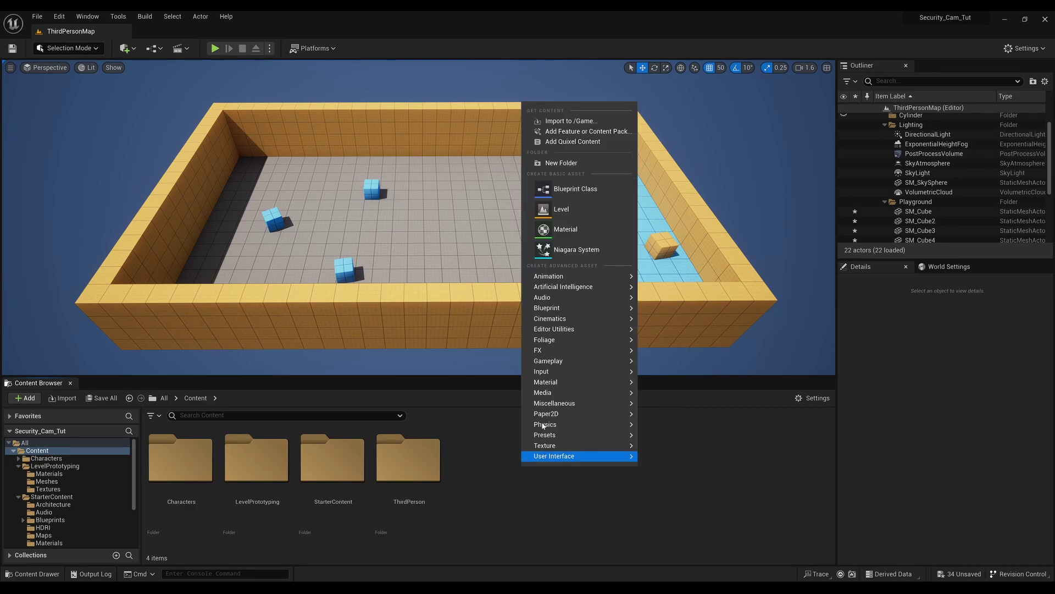
click(574, 193)
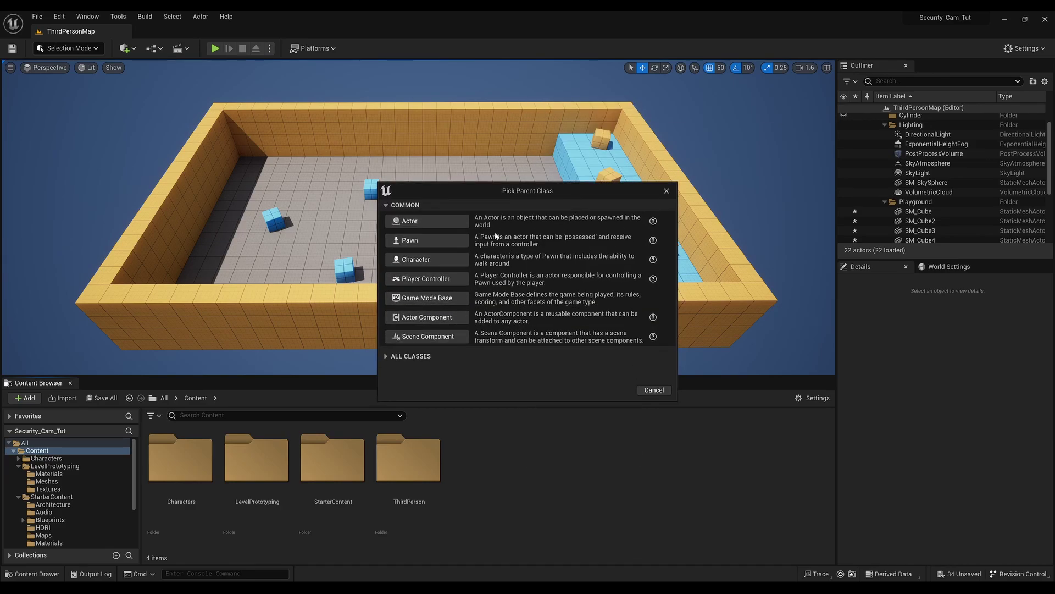
click(442, 225)
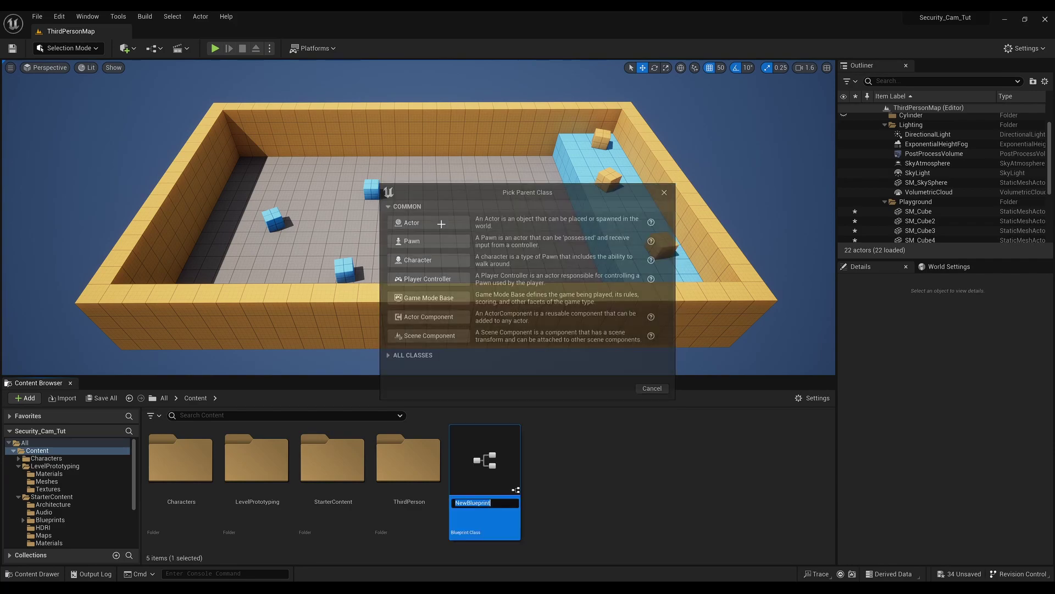
text(Securit)
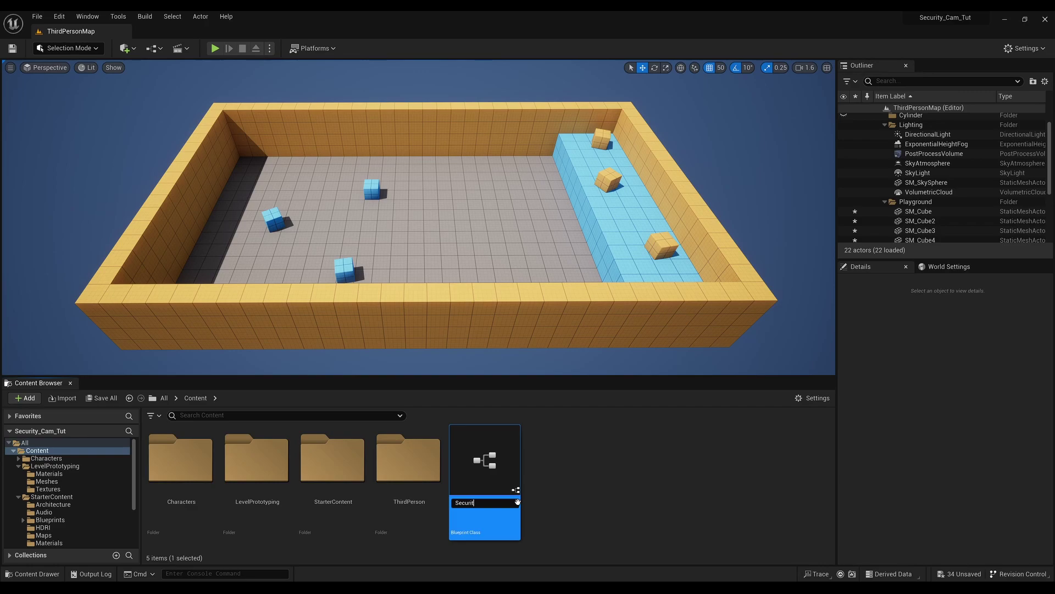
text(yCamera_)
text(BP)
key(Return)
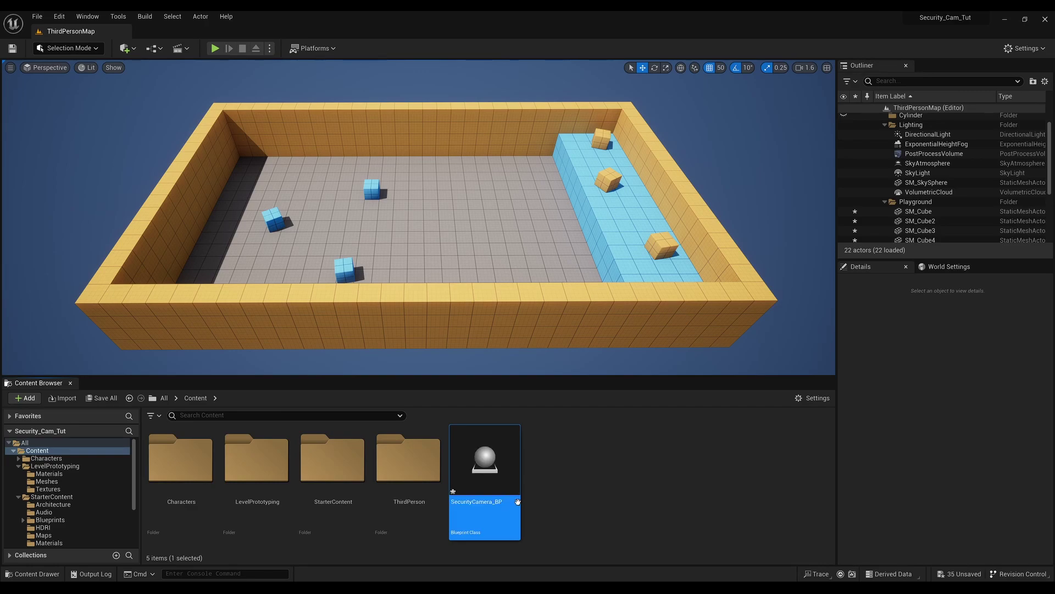
double_click(492, 474)
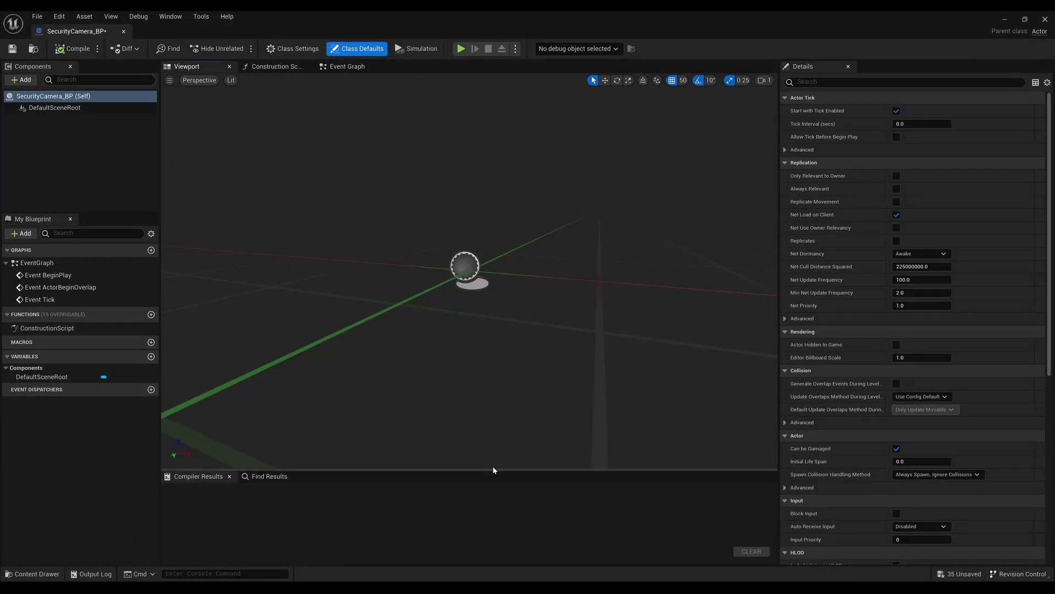
Add Float variables VerticalSensitivity and HorizontalSensitivity.
click(151, 357)
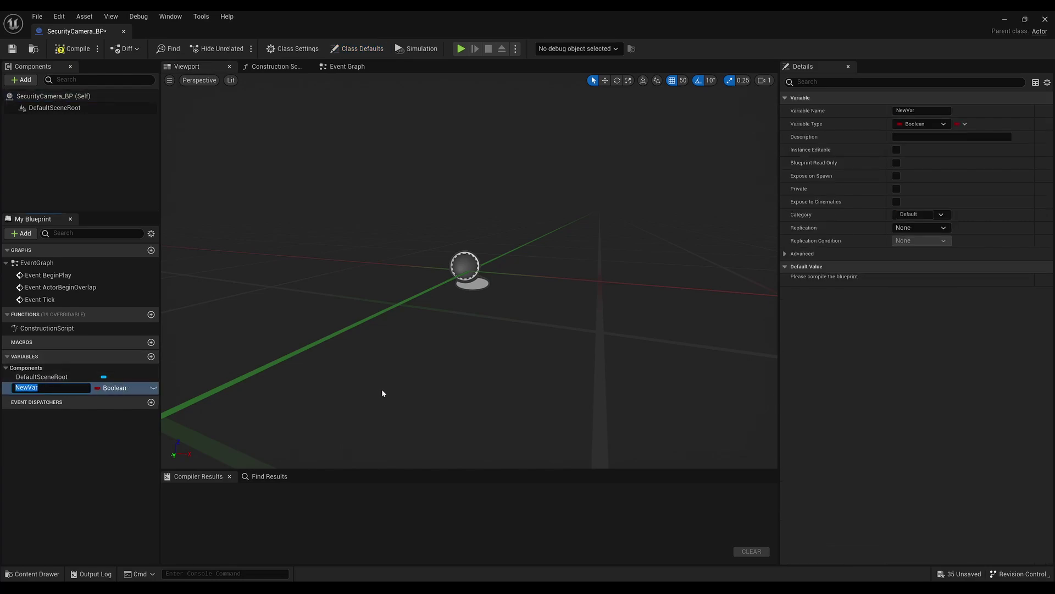
text(VerticalS)
text(ensitivi)
text(ty)
key(Return)
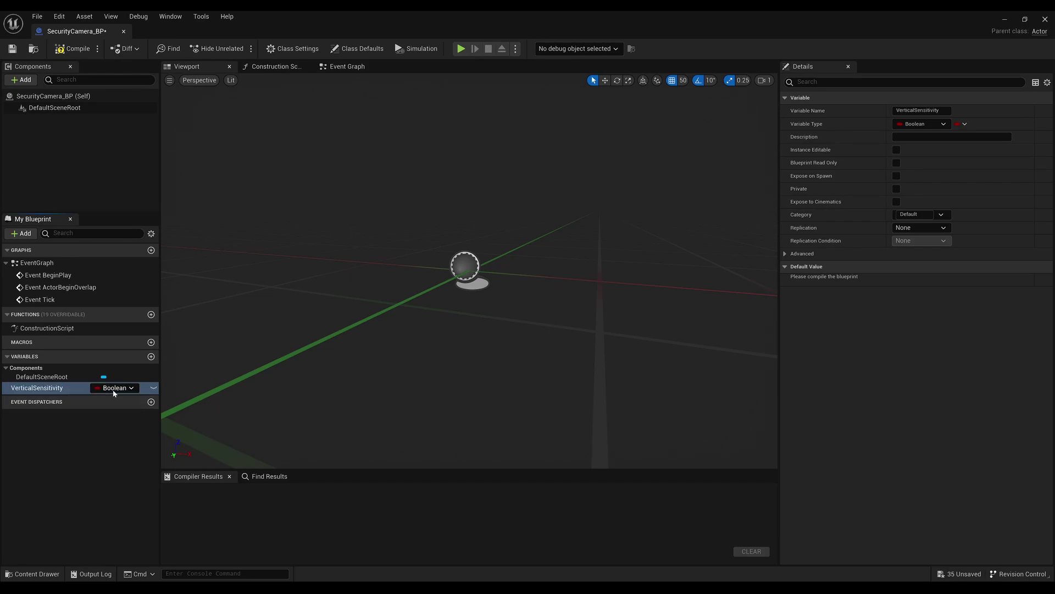
click(113, 388)
click(117, 219)
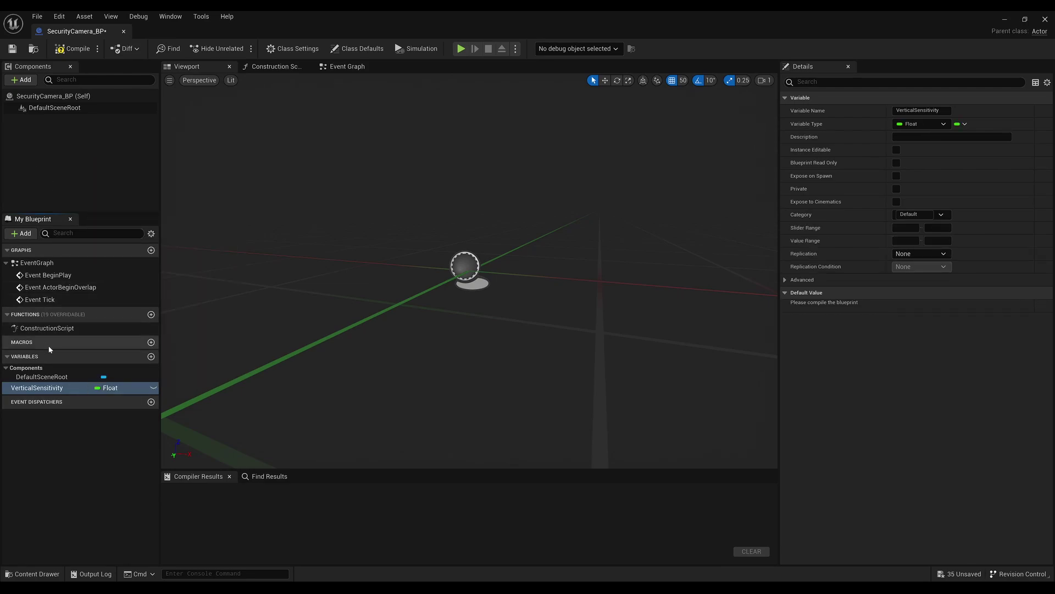
click(150, 356)
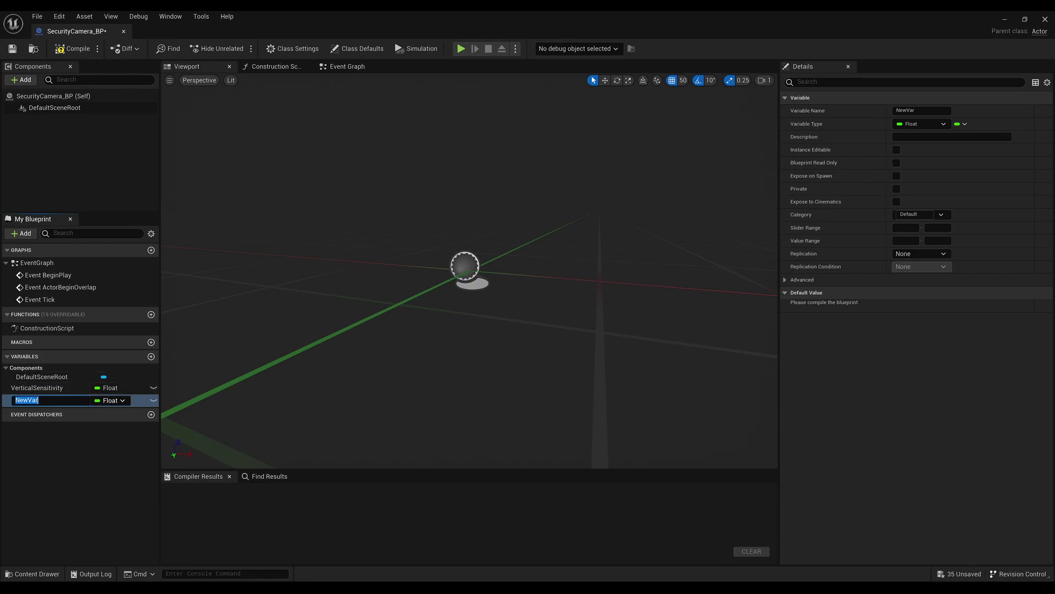
text(HorizontalS)
text(ensitivity)
key(Return)
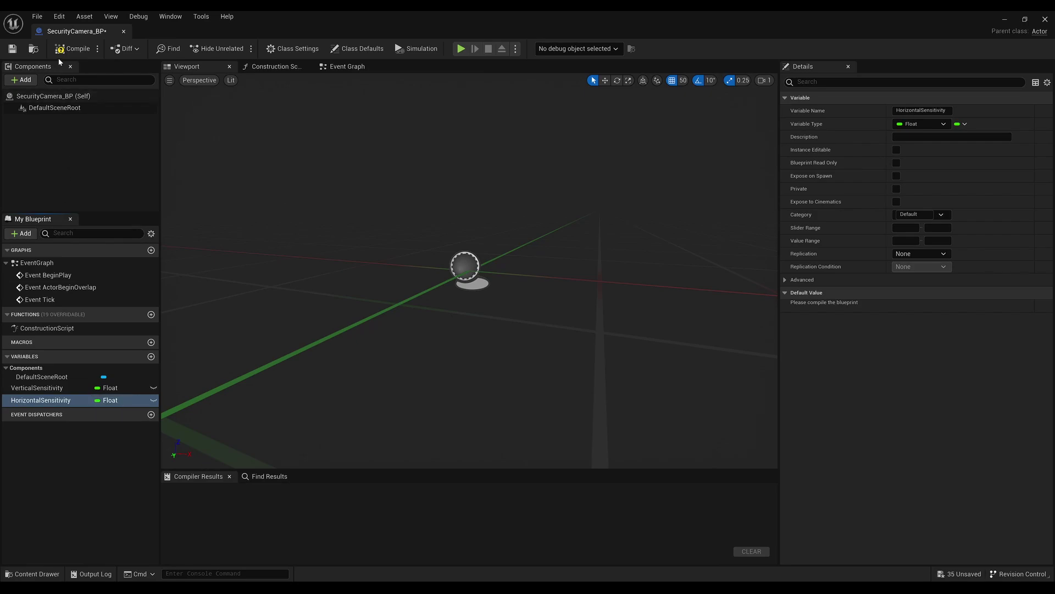
Compile, then set both HorizontalSensitivity and VerticalSensitivity default values to 1.0.
click(69, 50)
click(921, 305)
text(1)
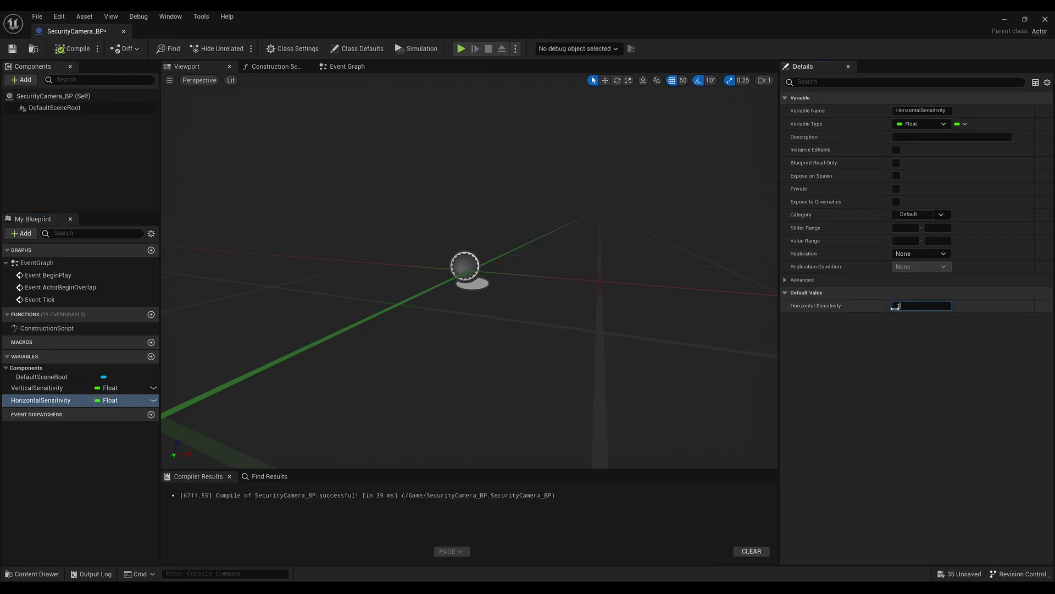
key(Return)
click(38, 389)
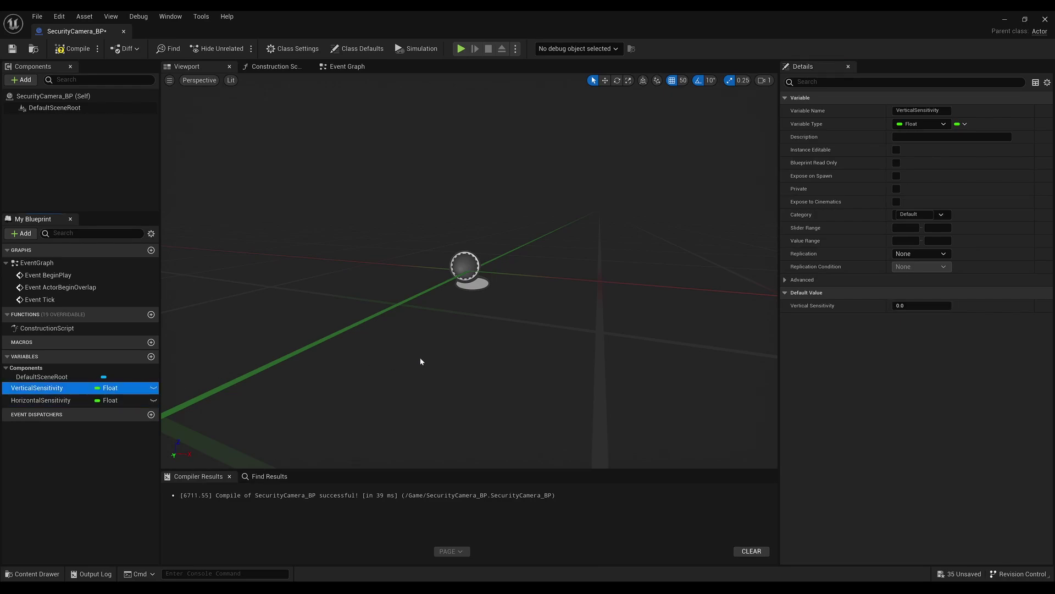
click(912, 305)
text(1)
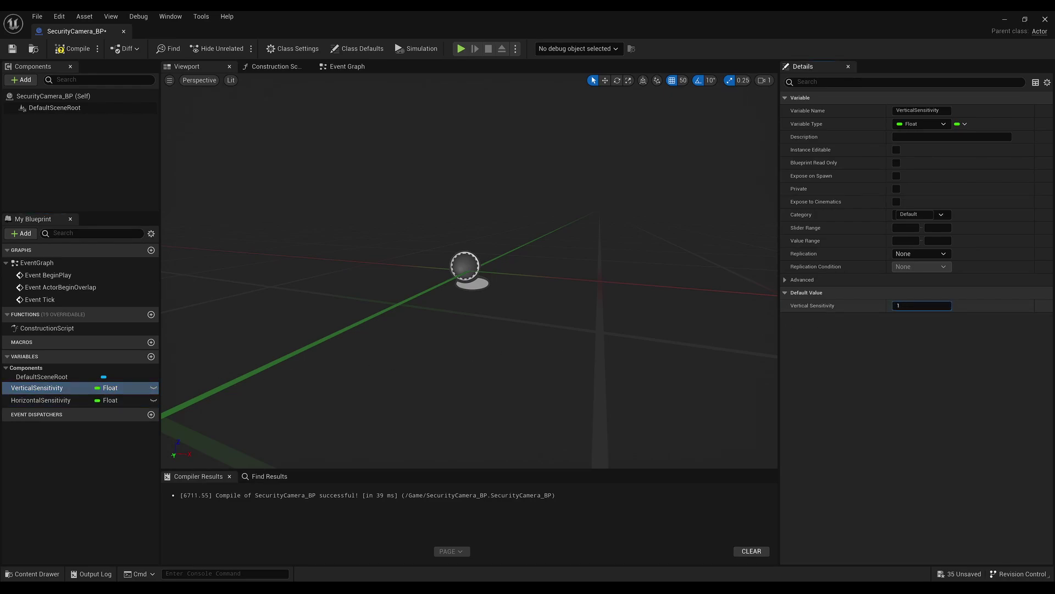
key(Return)
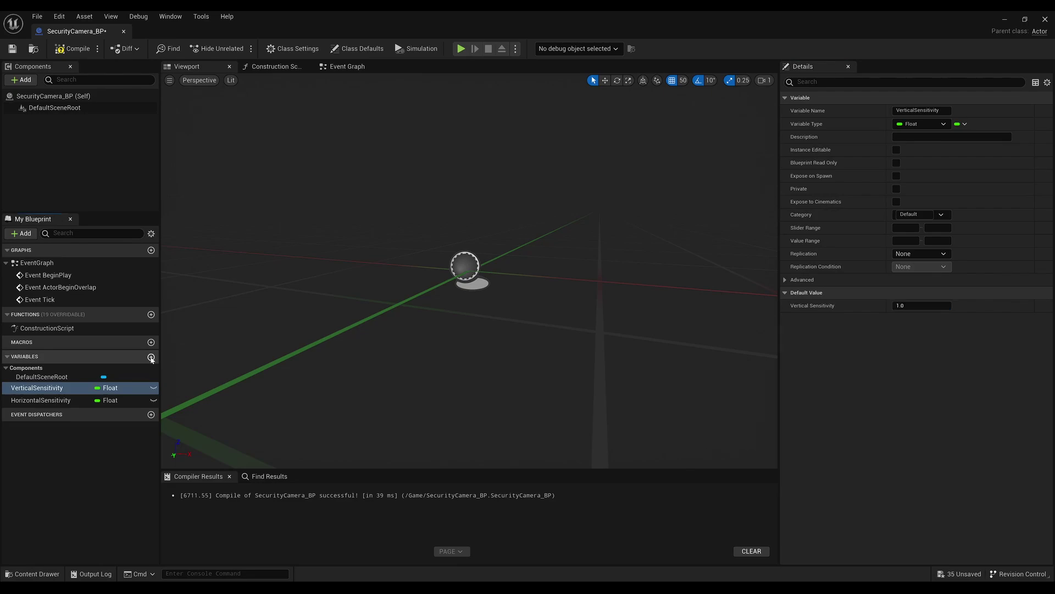
Add Float variables MaxRightRotation, MaxLeftRotation, MaxUpRotation and MaxDownRotation.
click(151, 357)
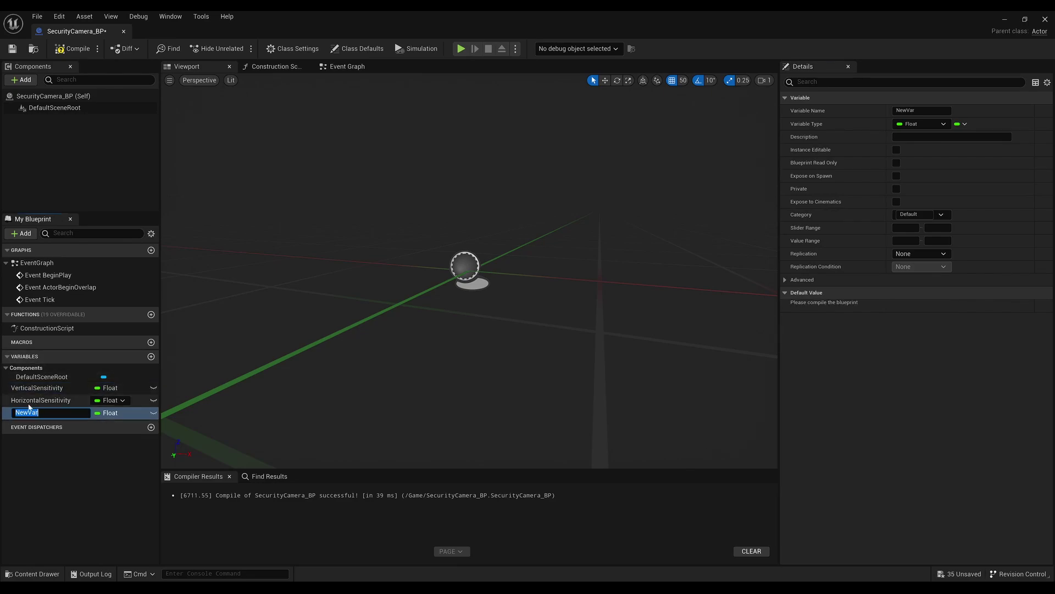
text(MaxRight)
text(Rotation)
key(Return)
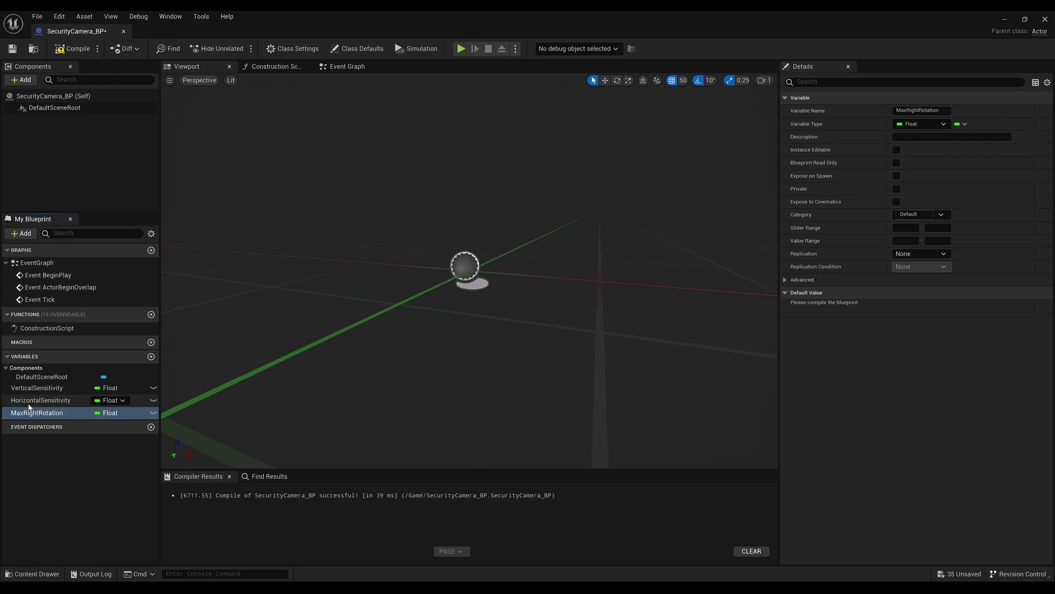
click(152, 357)
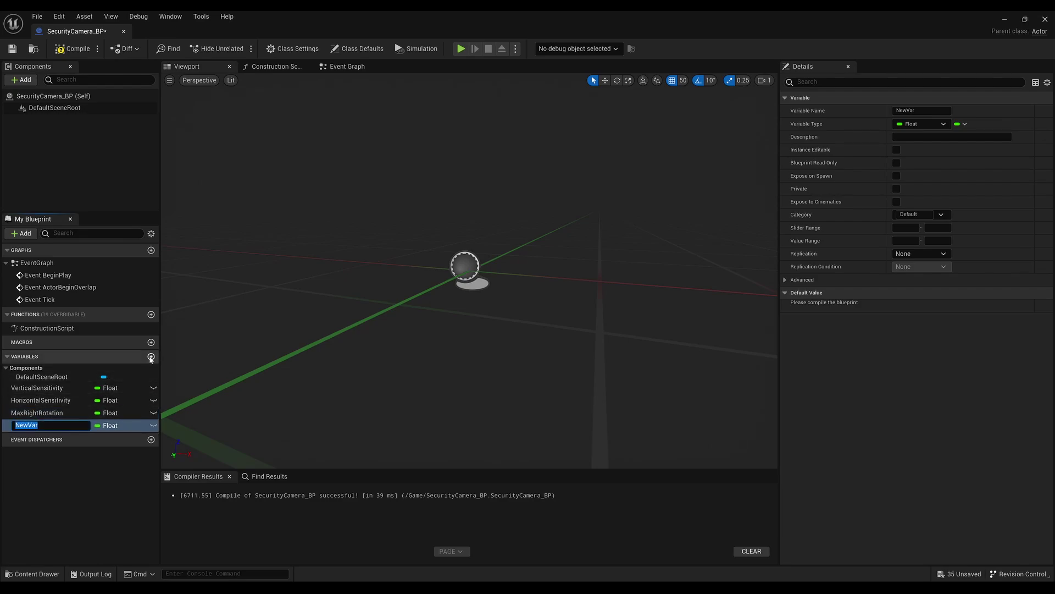
text(MaxLef)
text(tRotation)
key(Return)
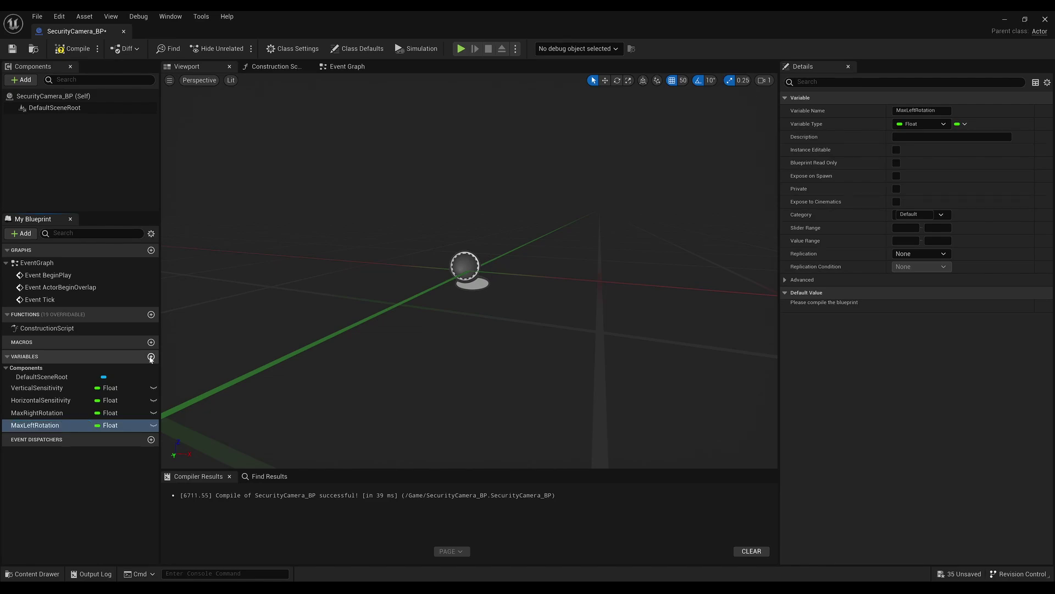
click(151, 357)
text(M)
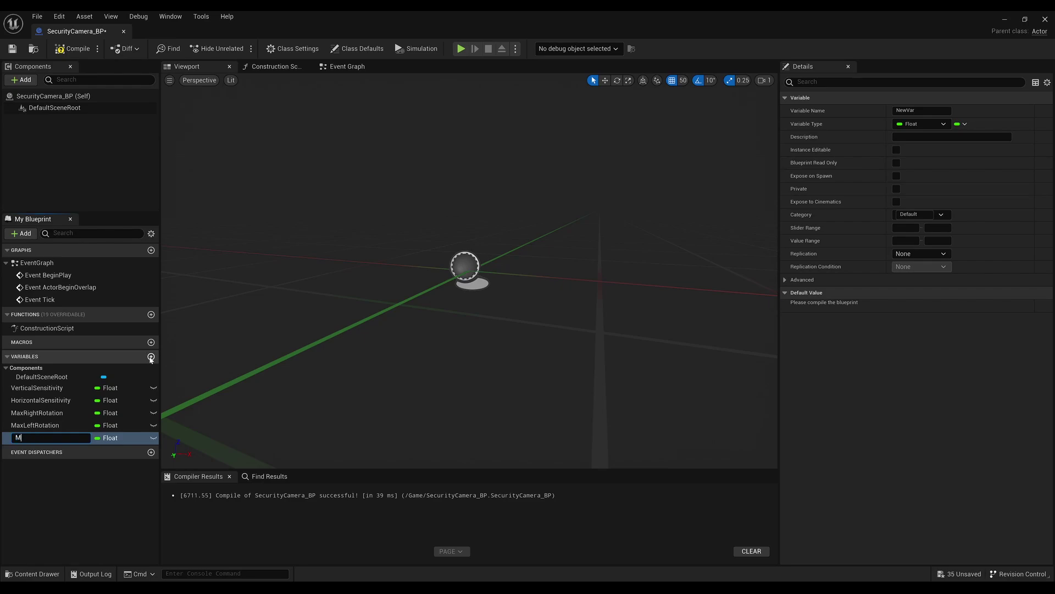
text(axU)
text(pRotation)
key(Return)
click(151, 357)
text(M)
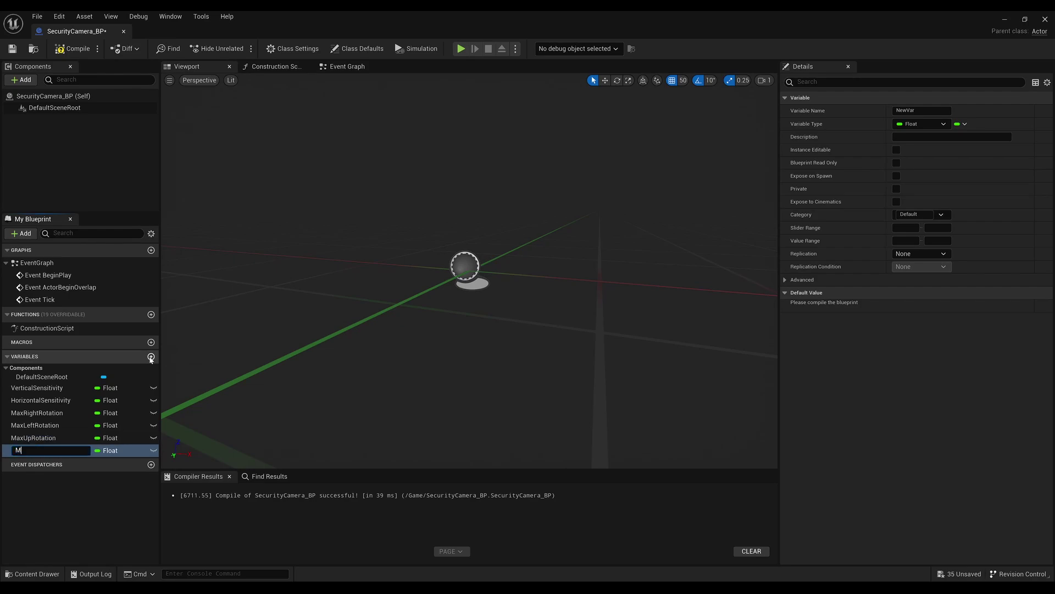
text(axDownRot)
text(ation)
key(Return)
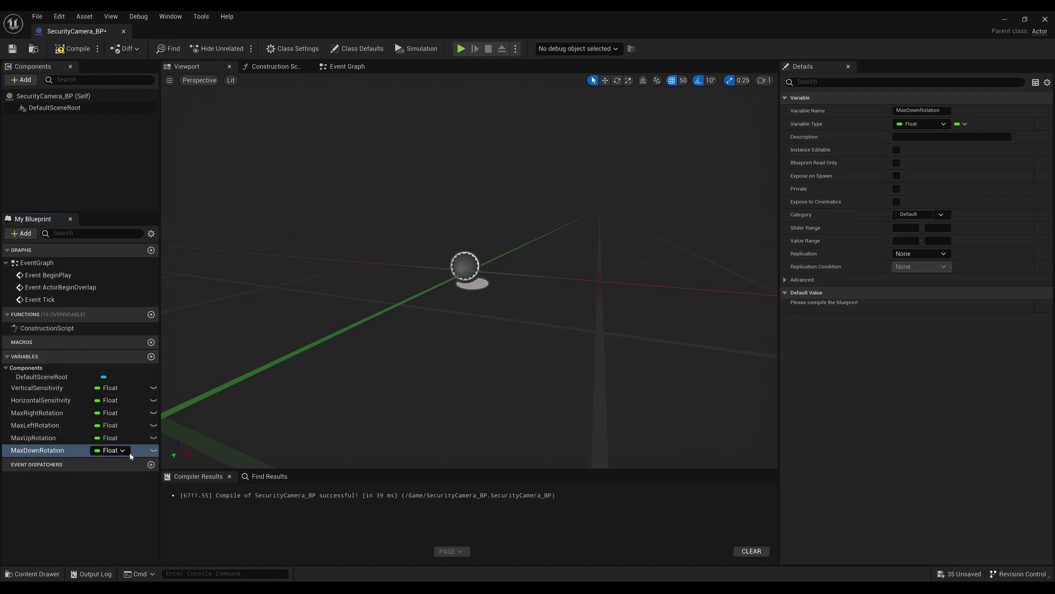
Make all four Max rotation variables instance editable.
click(153, 437)
click(153, 425)
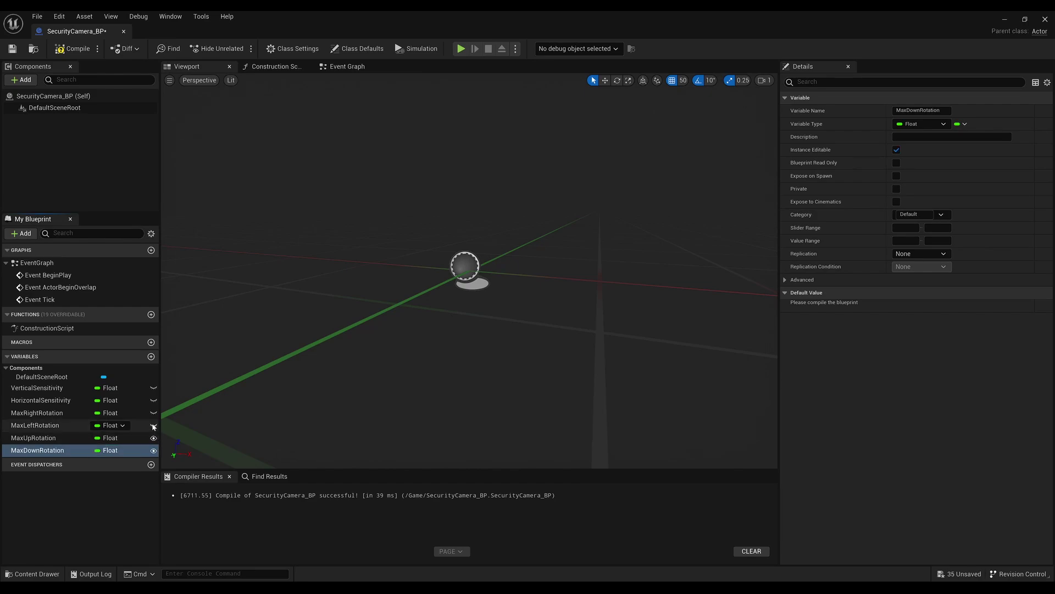
click(154, 413)
click(154, 414)
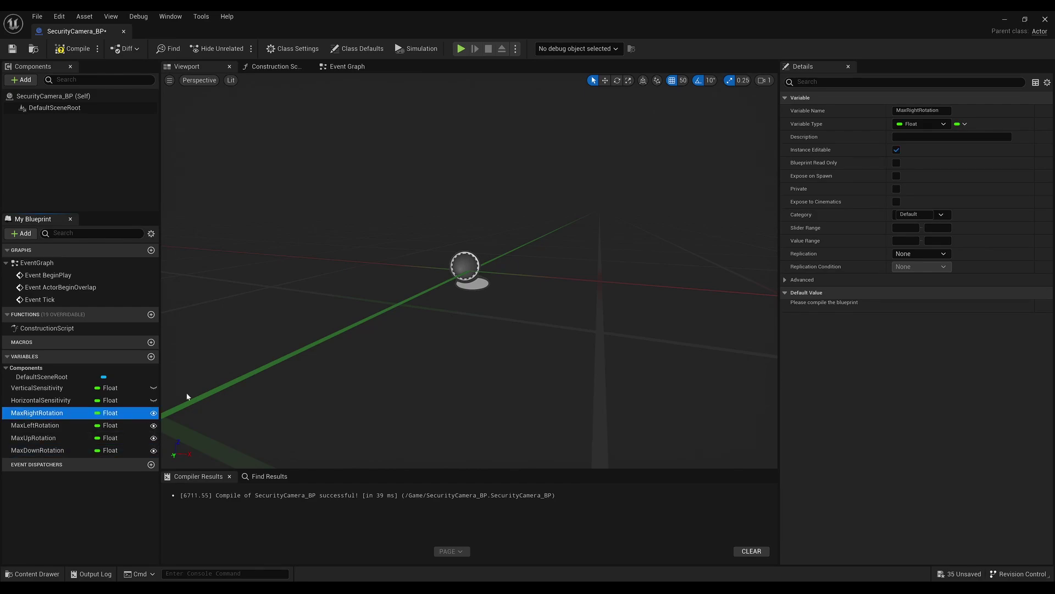
click(34, 426)
click(33, 414)
Compile and save, then set MaxRightRotation default to 45 and MaxLeftRotation to -45.
click(70, 51)
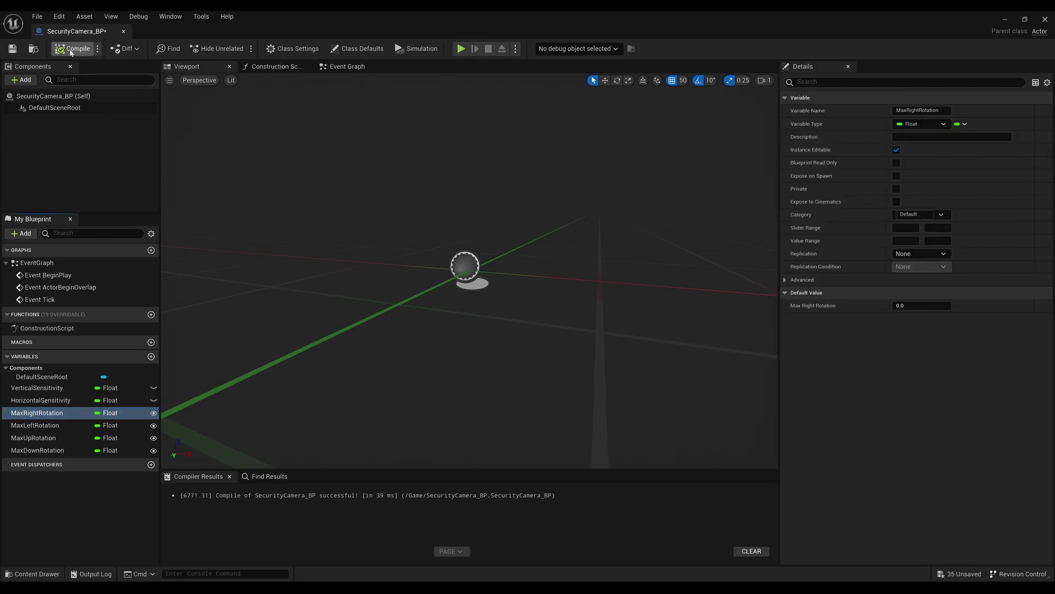
click(12, 48)
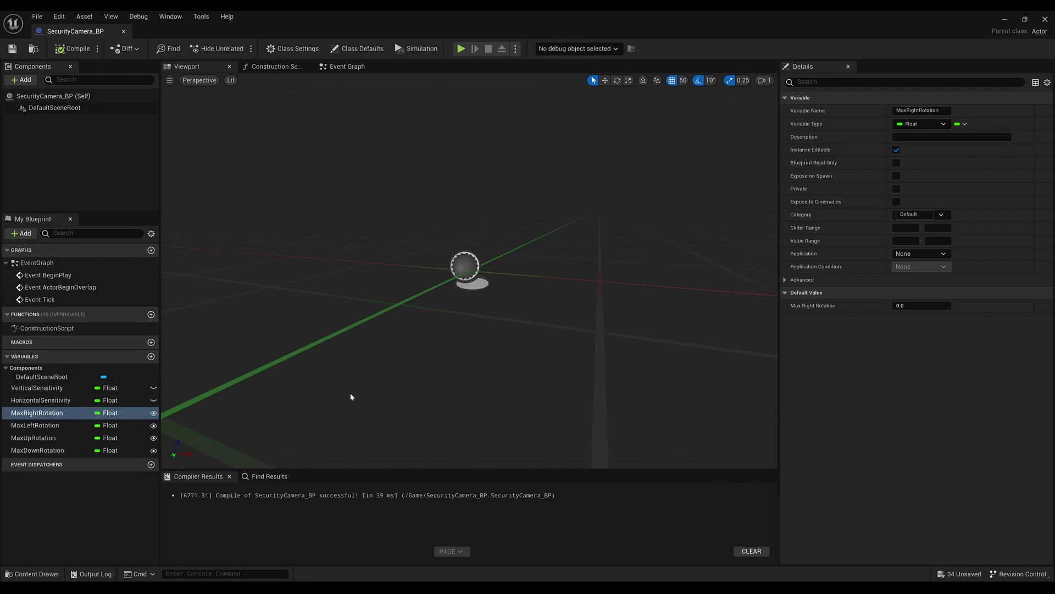
click(898, 305)
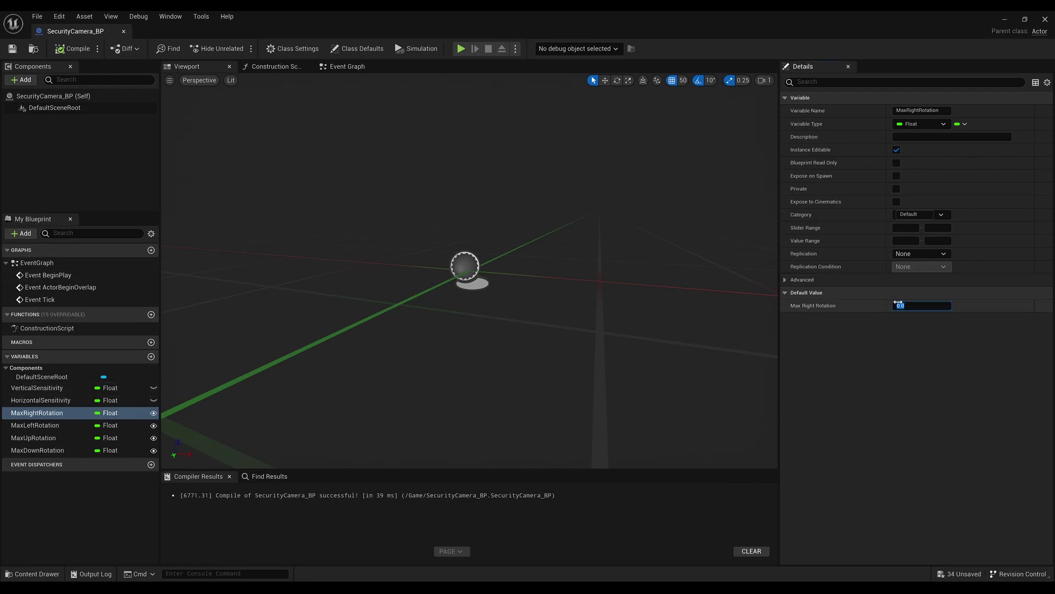
text(45)
key(Return)
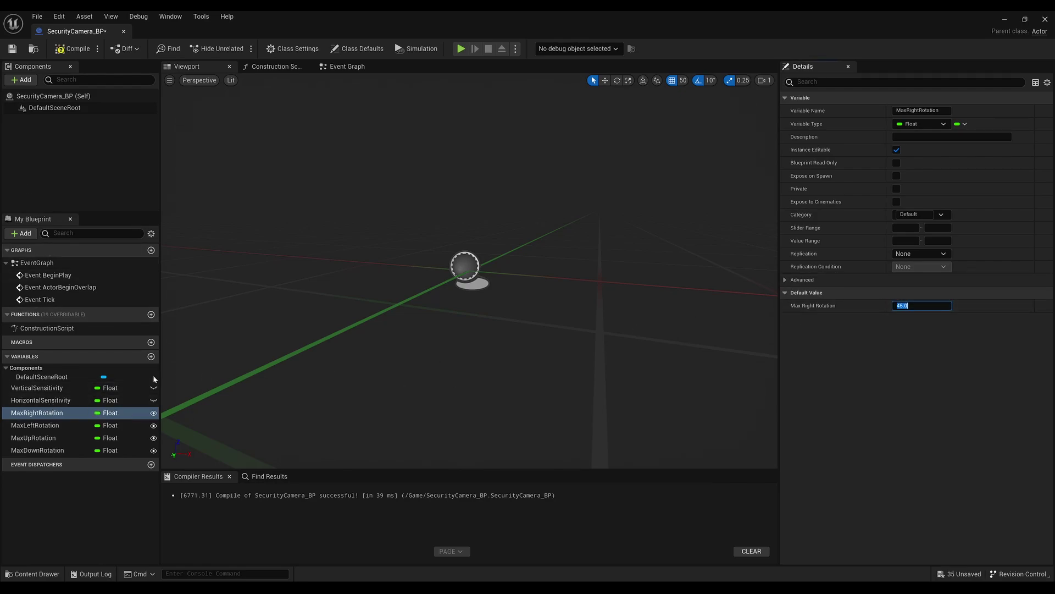
click(67, 424)
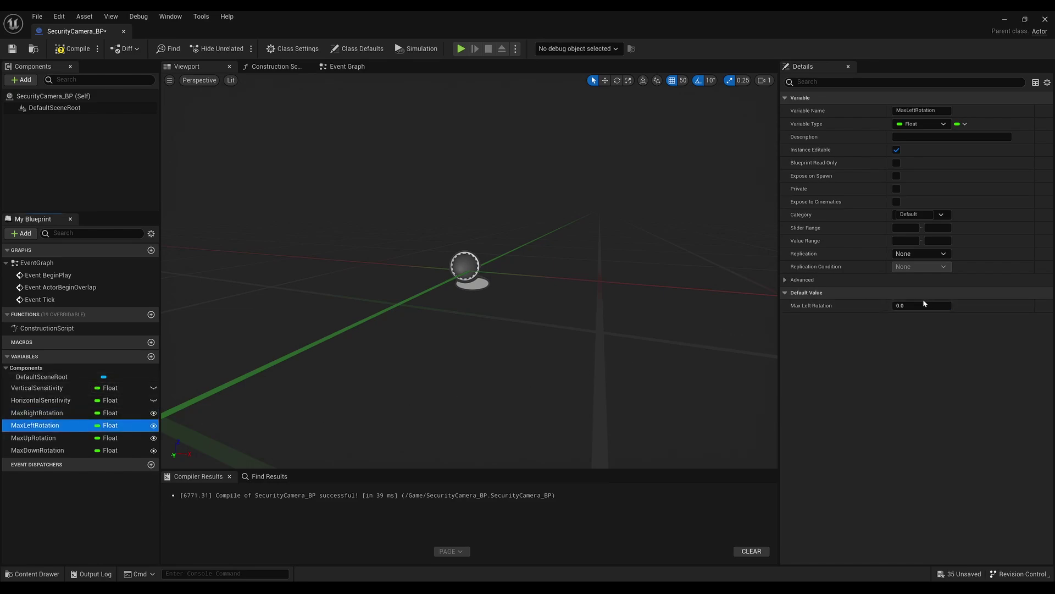
click(899, 305)
text(-45)
key(Return)
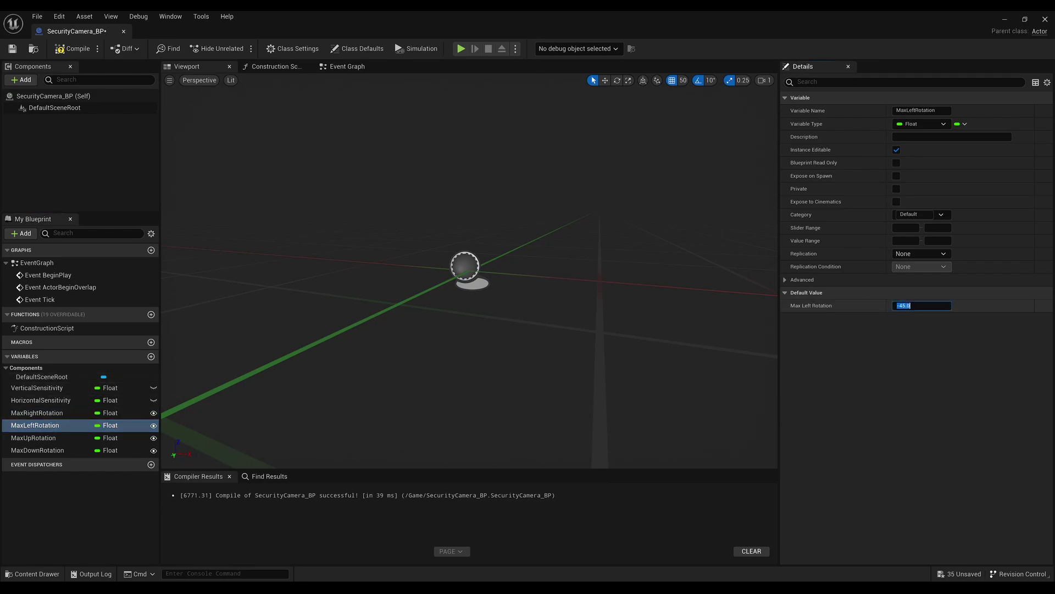
Set MaxUpRotation default to 15 and MaxDownRotation default to -45.
click(22, 438)
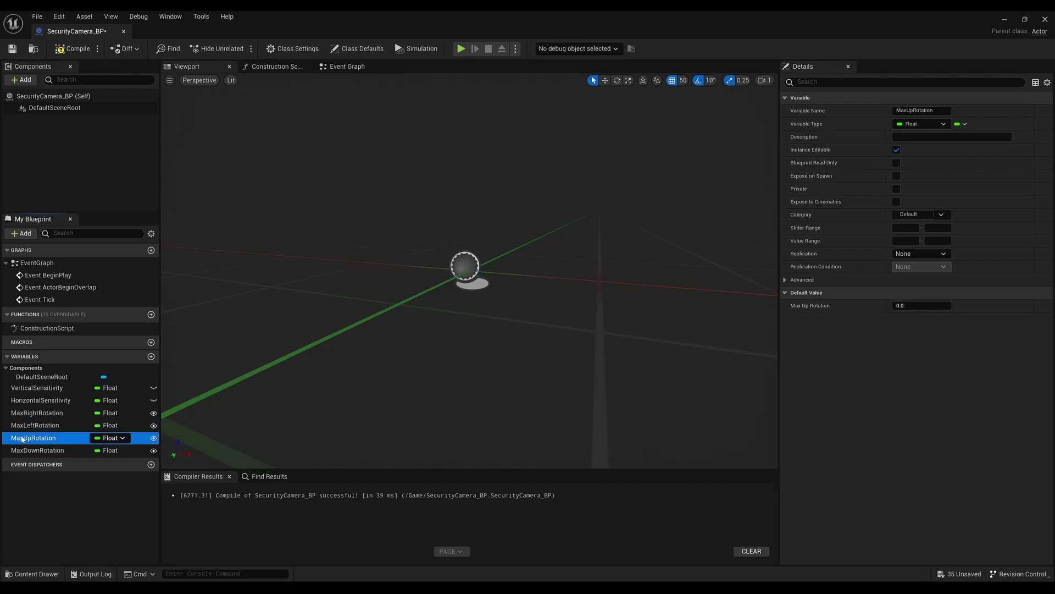
click(910, 306)
text(5)
key(Return)
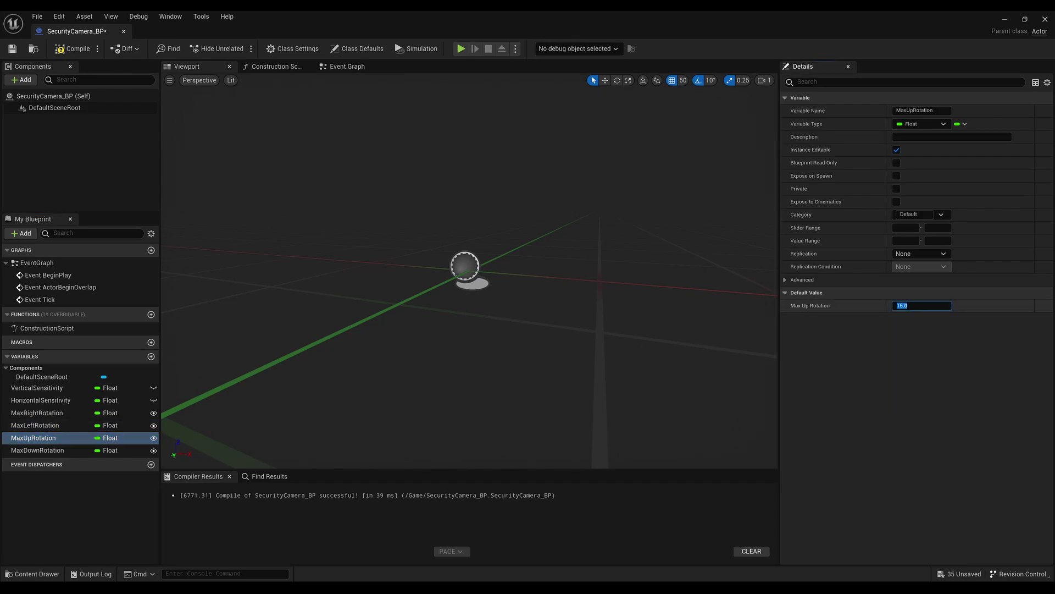
click(34, 450)
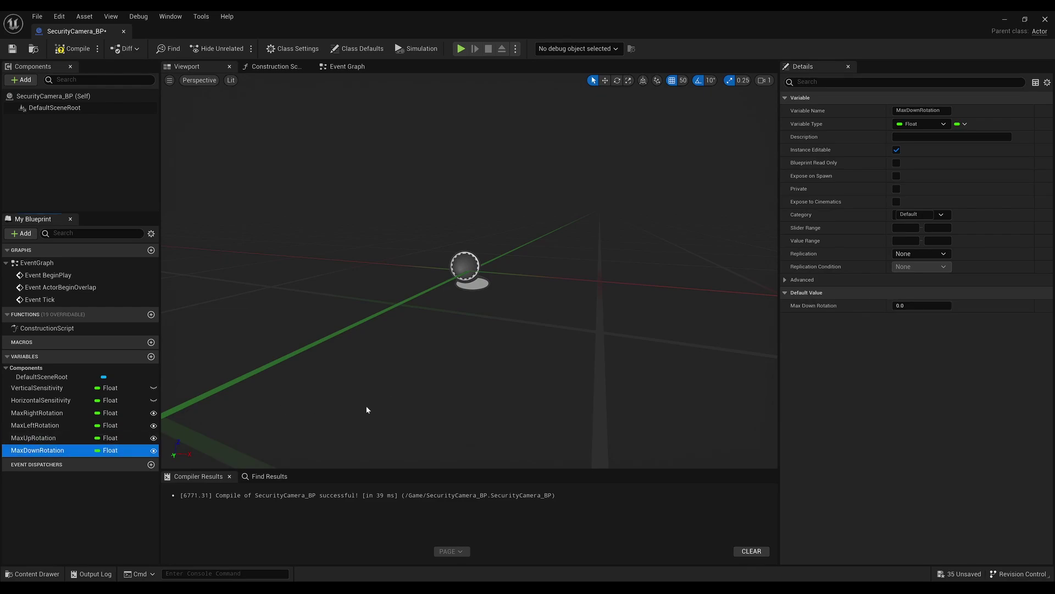
click(922, 306)
text(-45)
key(Return)
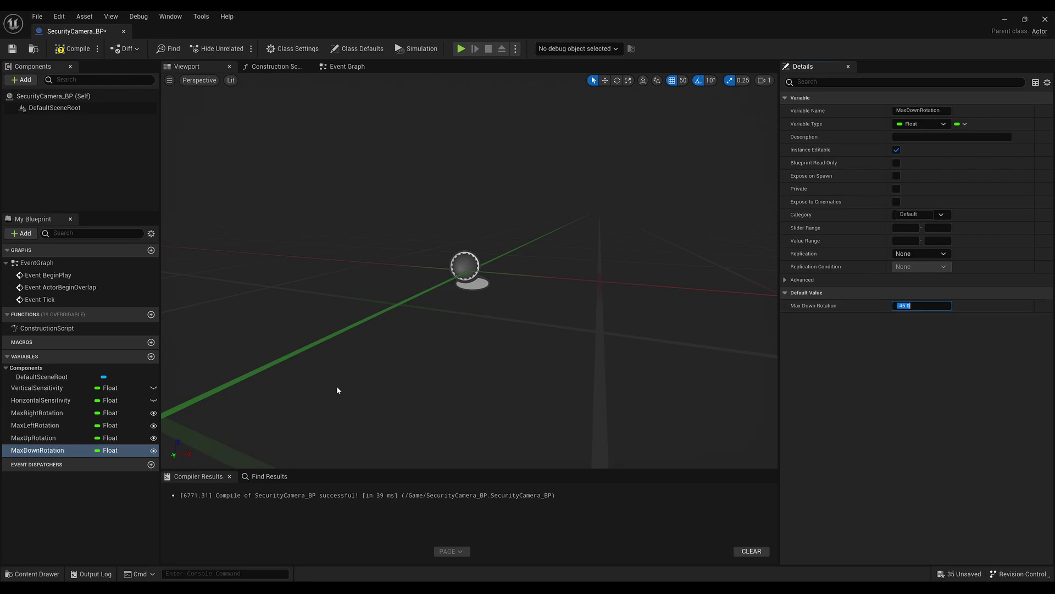
Add instance-editable Float CameraQualityLevel with default 1.0, then compile and save the Blueprint.
click(151, 357)
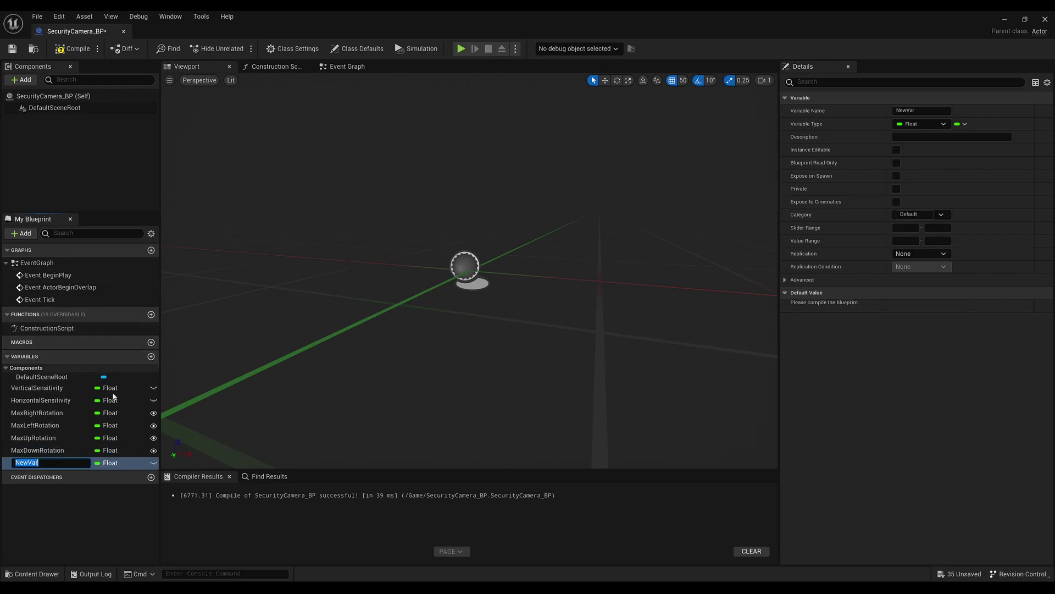
text(Came)
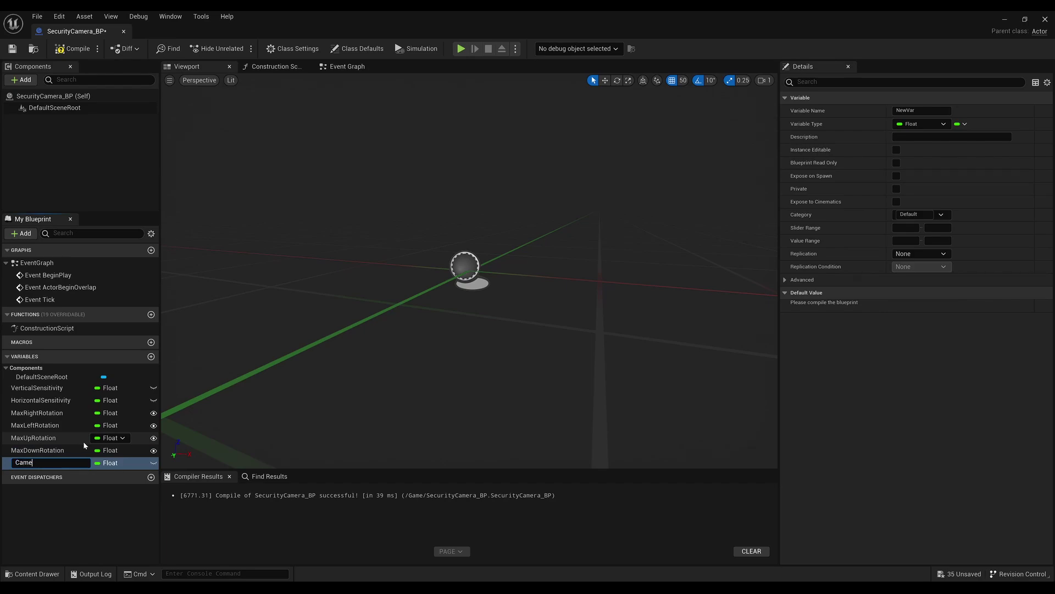
text(raQua)
text(lityLeve)
key(Return)
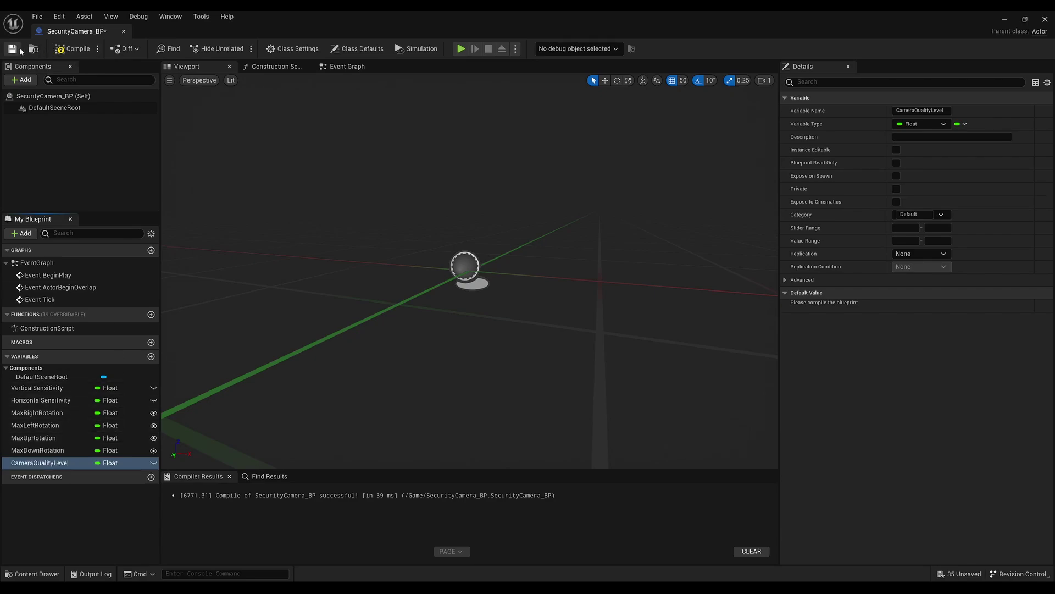
click(76, 49)
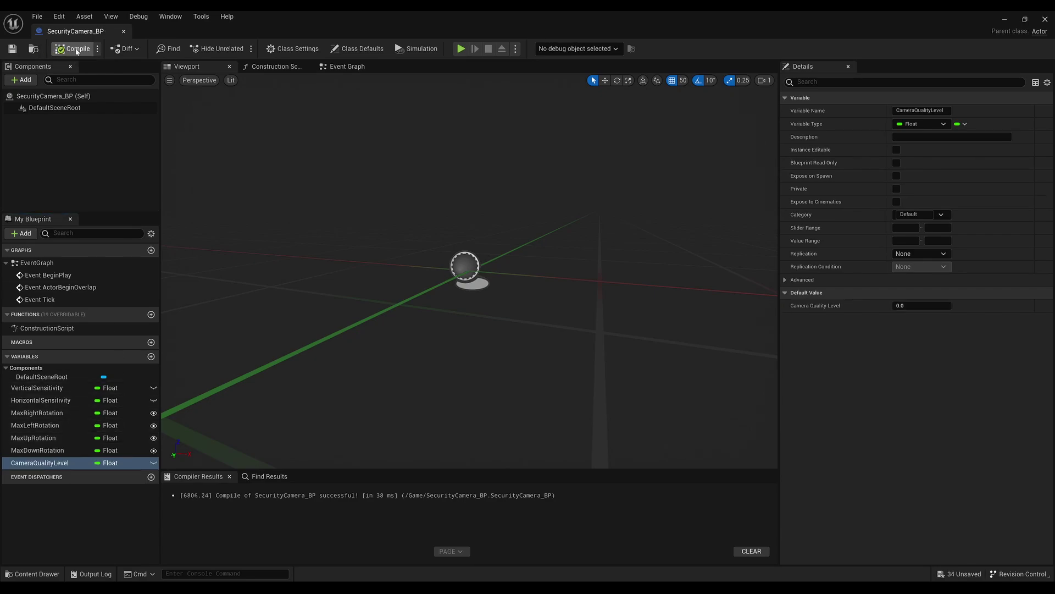
click(153, 463)
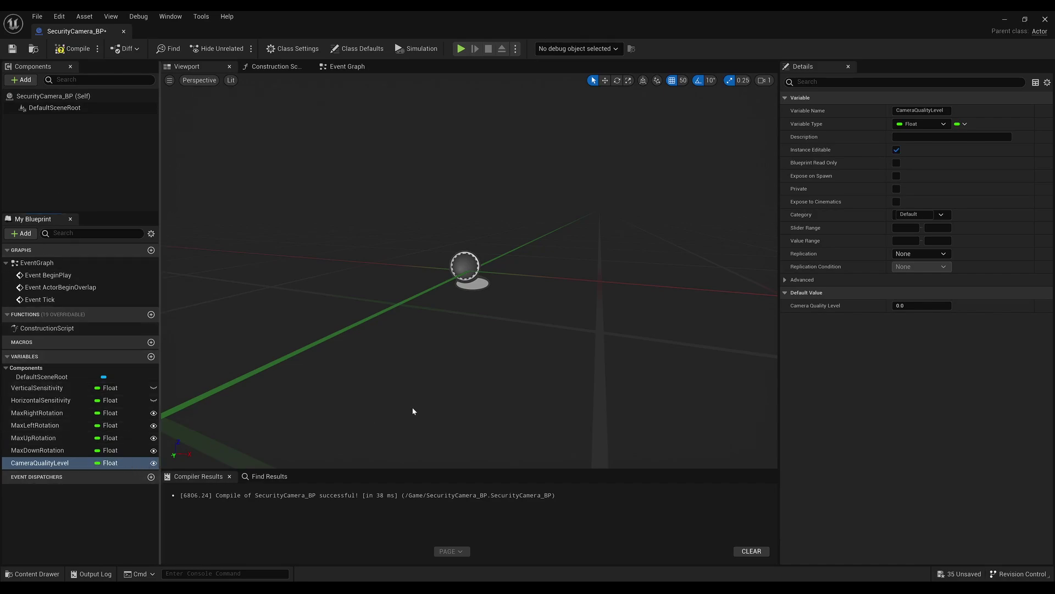
click(910, 304)
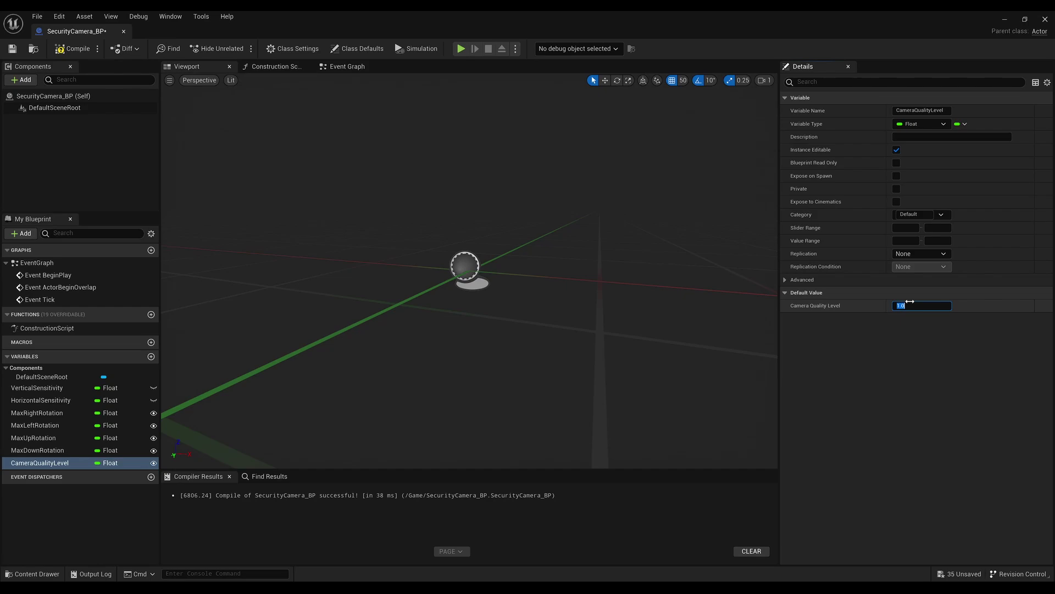
key(ctrl+s)
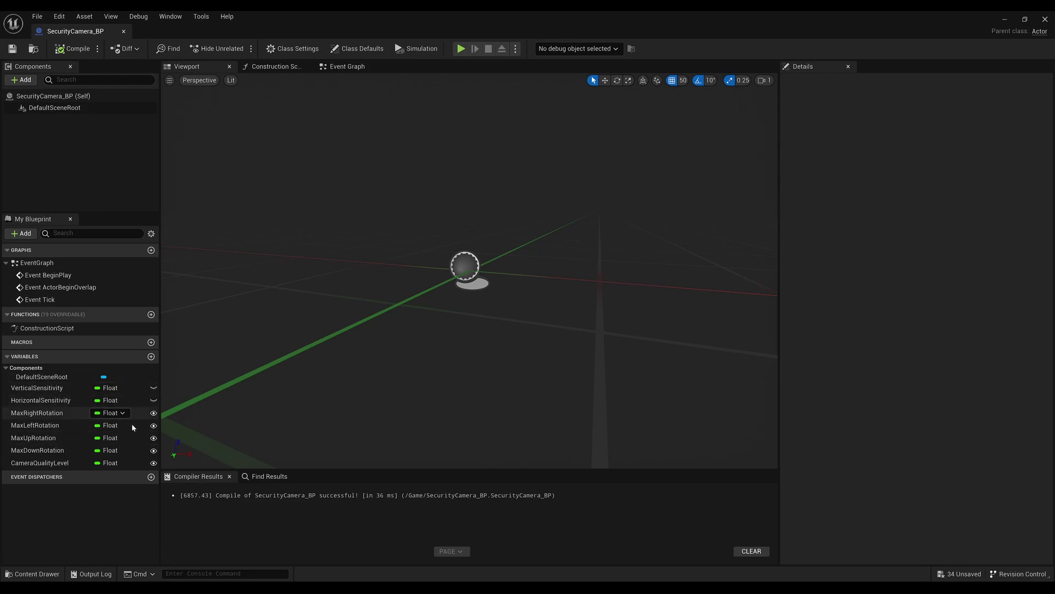
Add a Scene Capture Component 2D to SecurityCamera_BP.
click(20, 81)
text(scene)
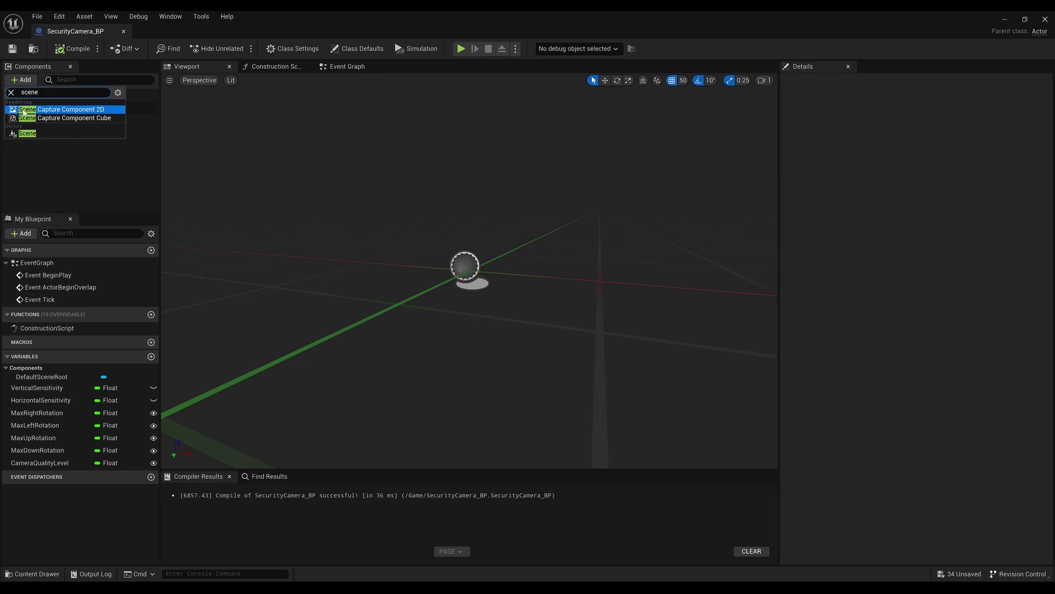
click(24, 110)
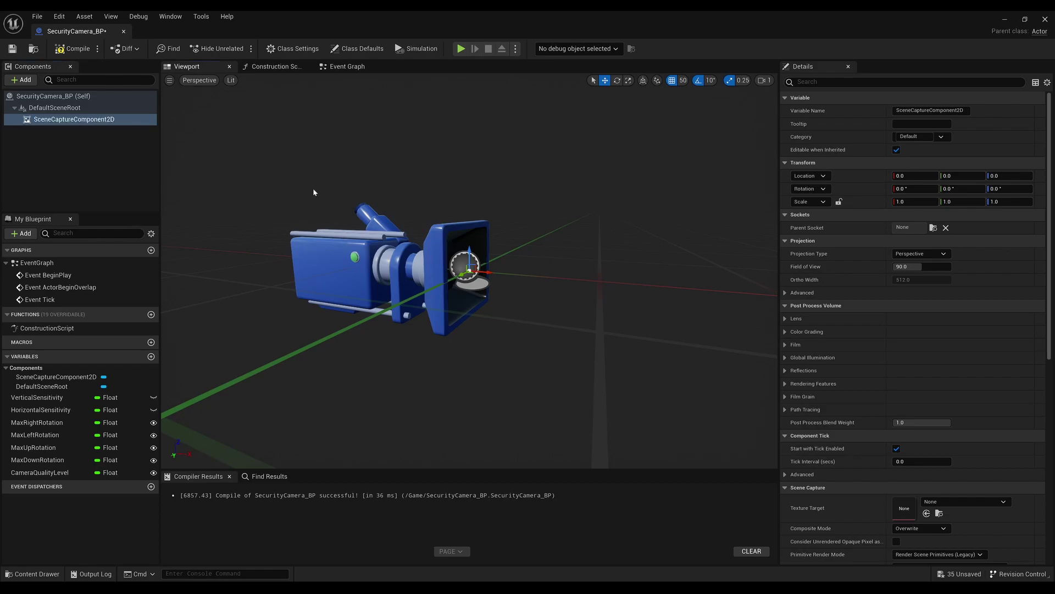
right_drag(312, 188, 351, 209)
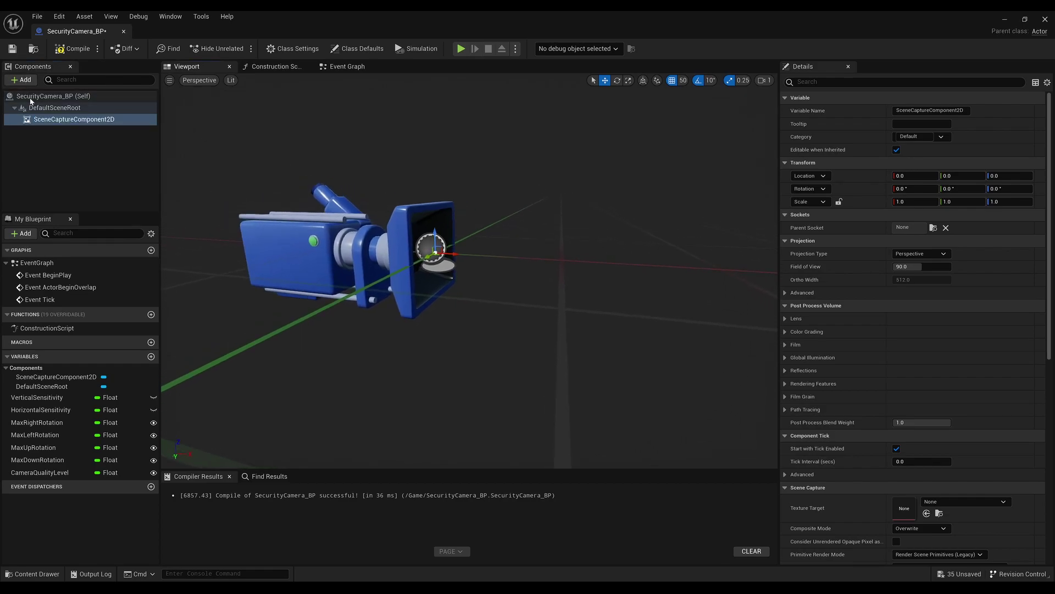
click(45, 132)
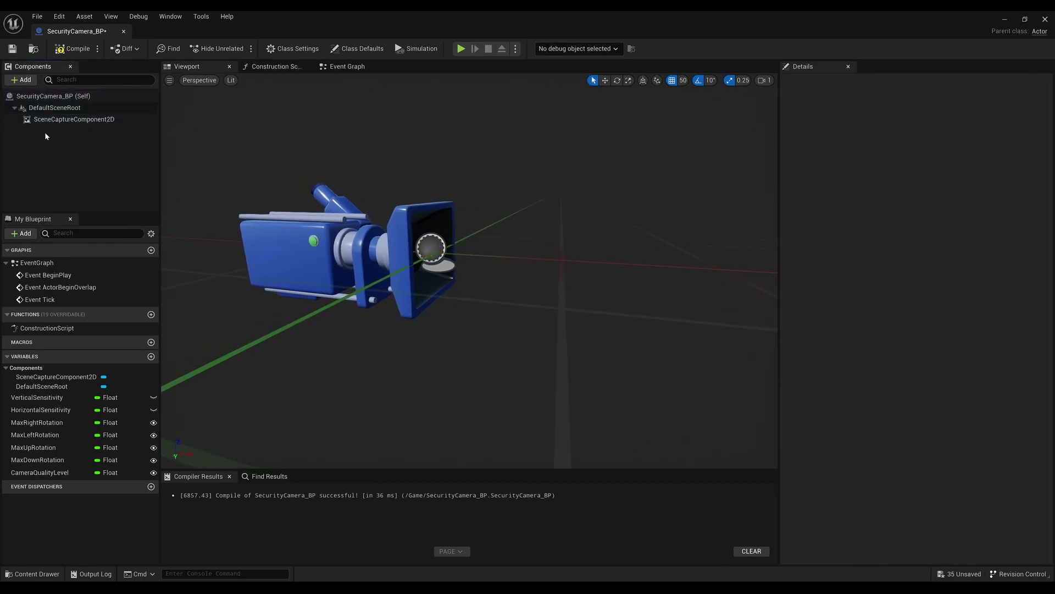
Add a Sphere component with uniform scale locked at 0.25, then compile and save.
click(24, 81)
text(sphe)
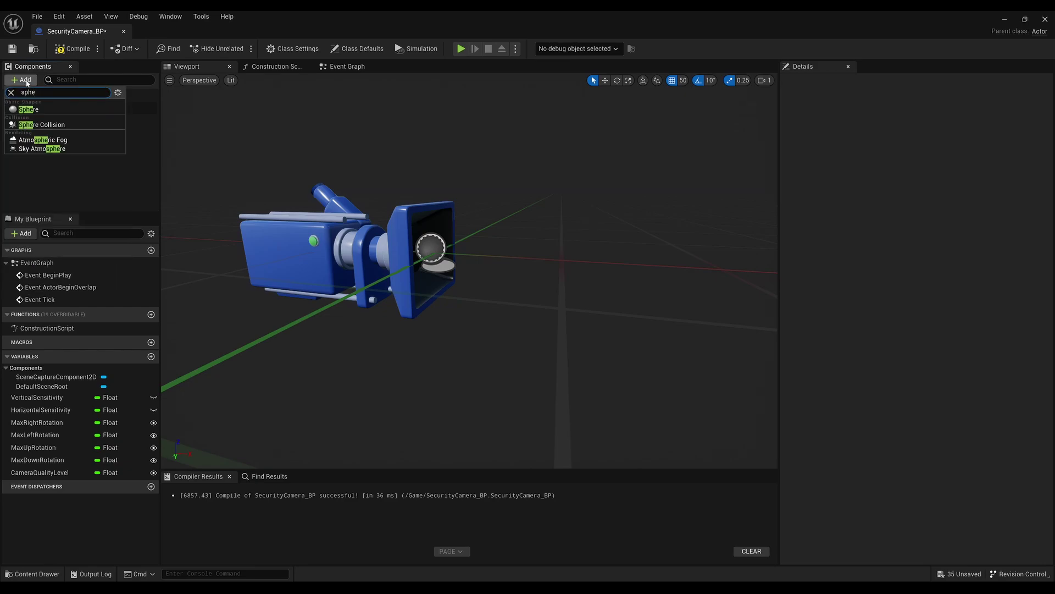
click(29, 109)
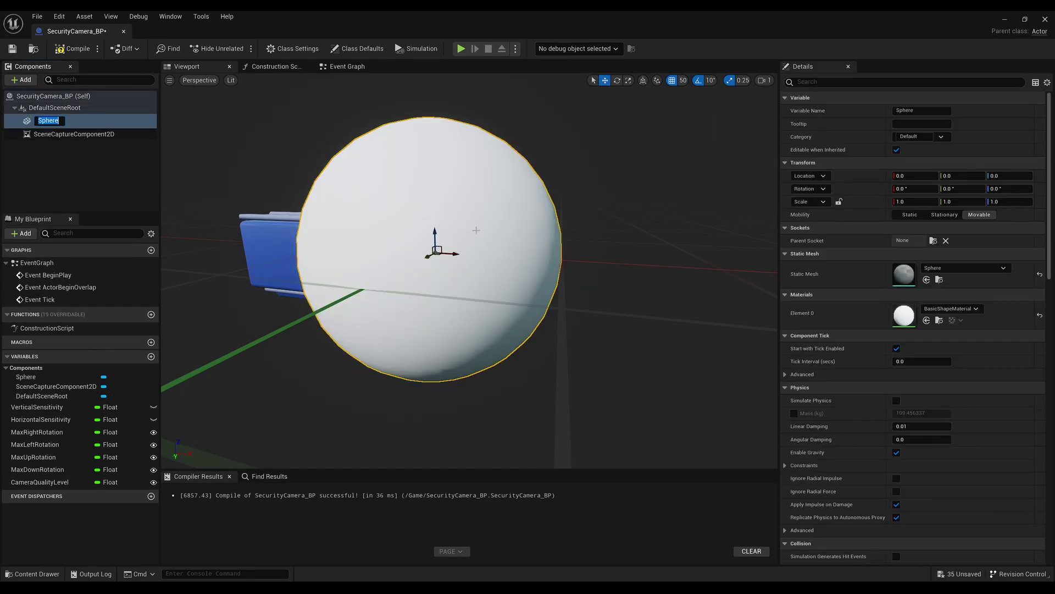
click(839, 202)
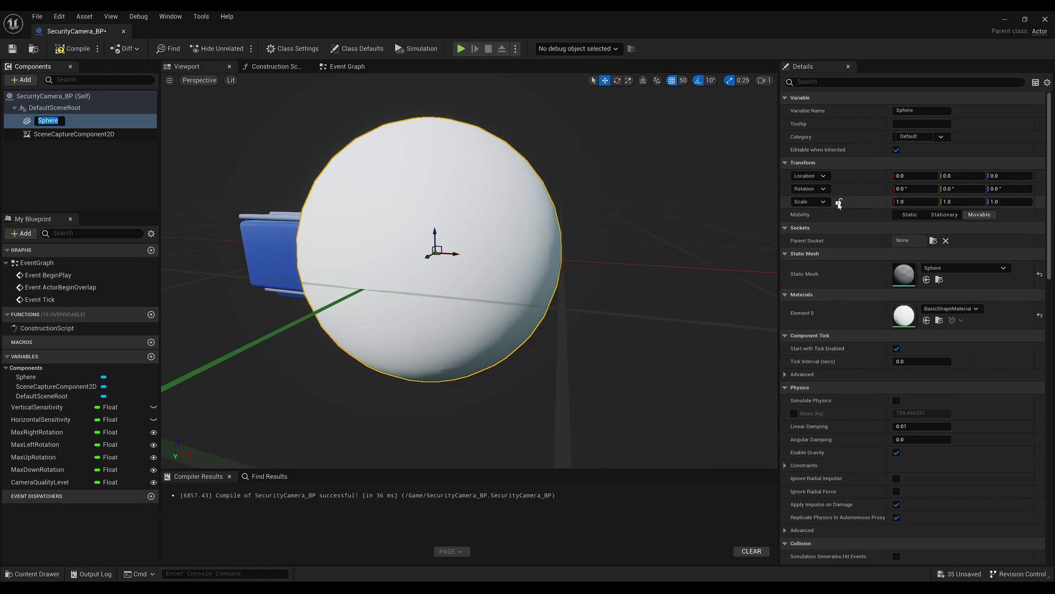
click(929, 202)
text(0.5)
key(Return)
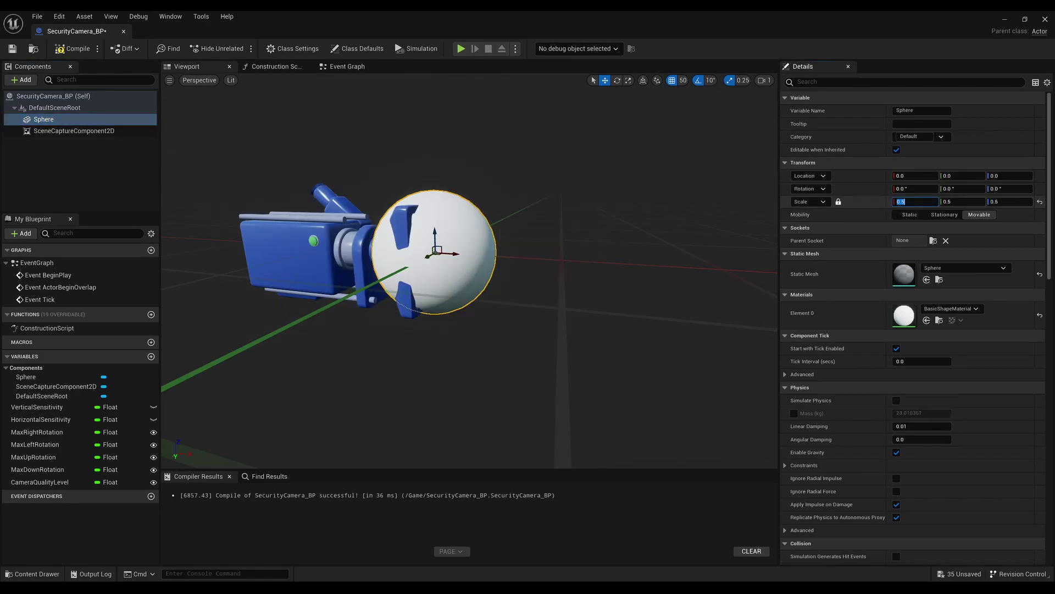
text(0.25)
key(Return)
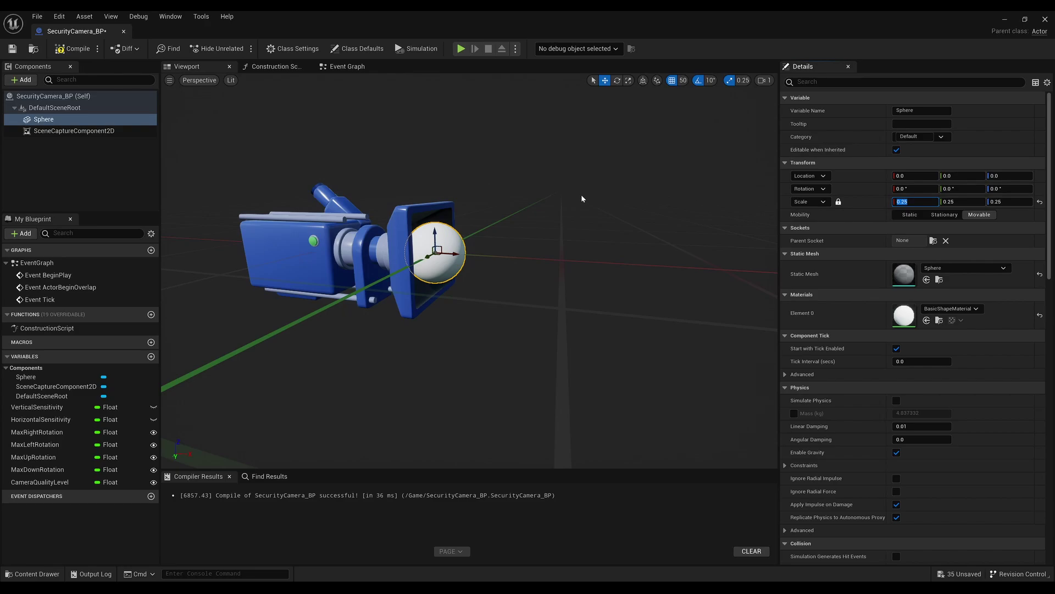
click(73, 48)
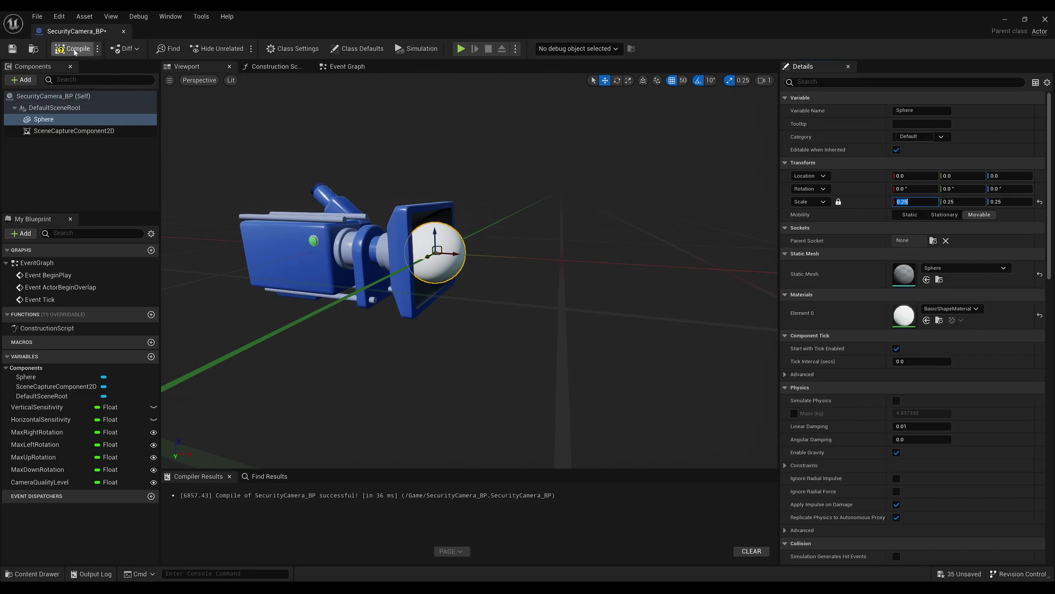
click(12, 49)
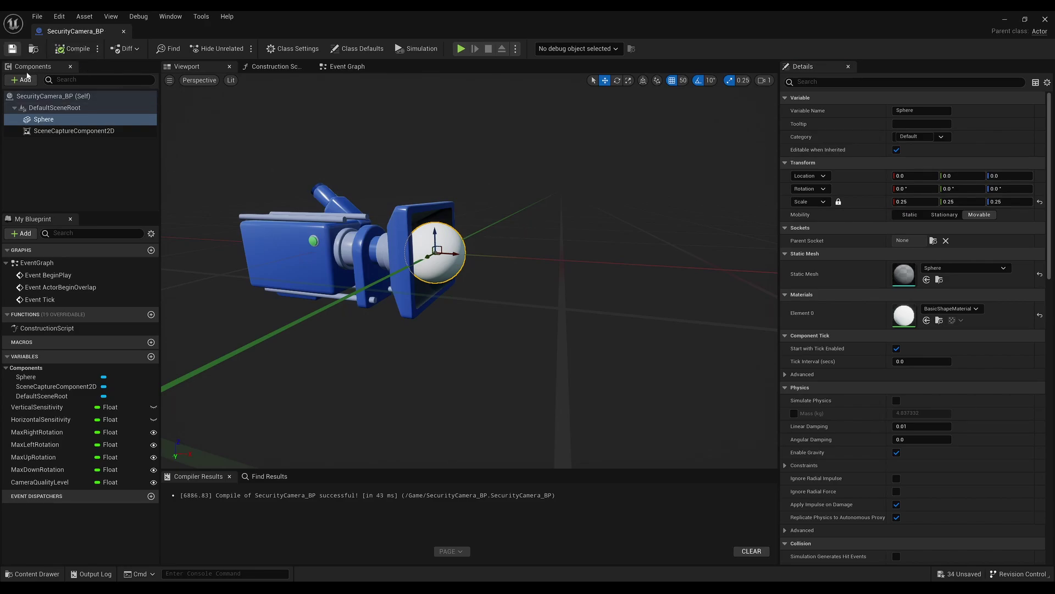
Create a new function named RotateCamera.
click(345, 67)
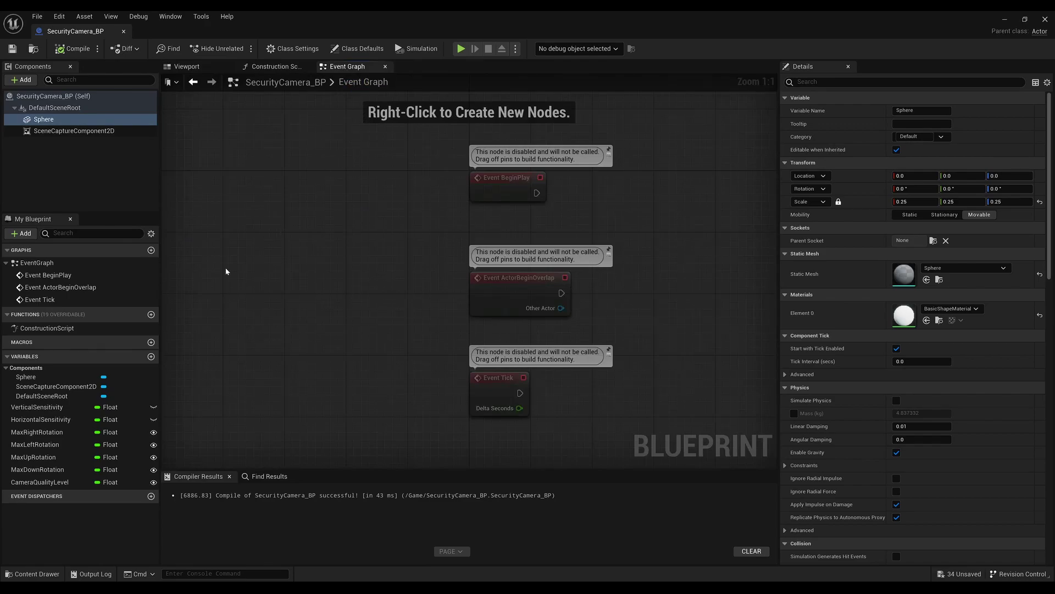
click(152, 314)
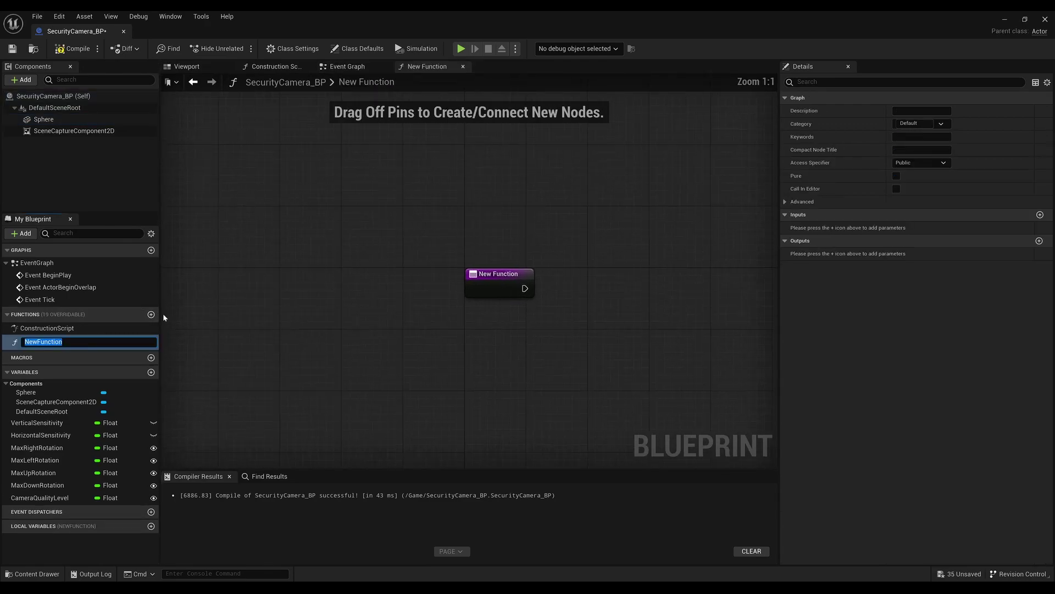
text(Rotat)
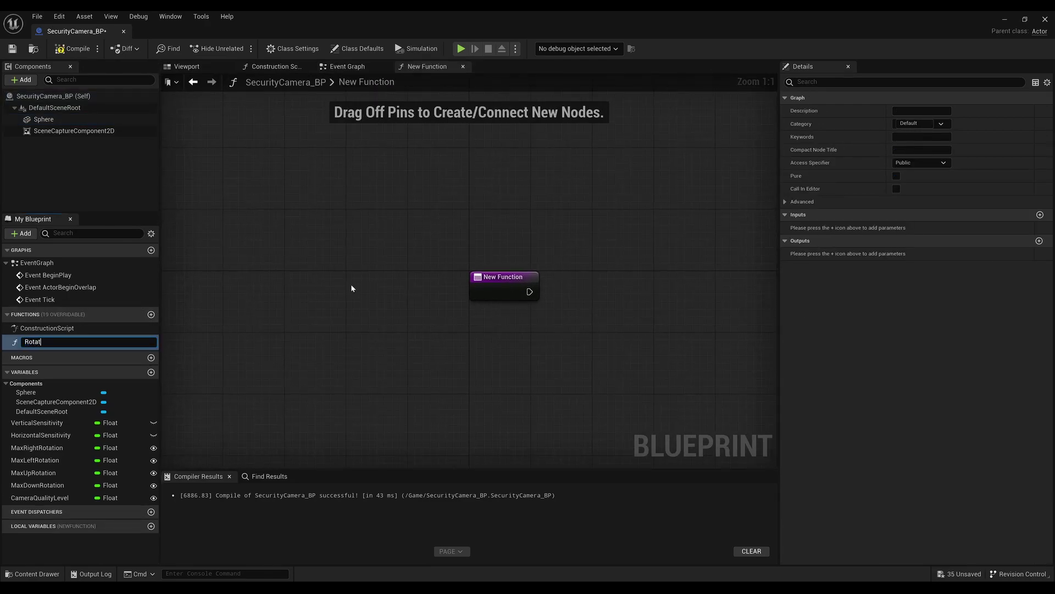
text(eCamera)
key(Return)
drag(482, 280, 387, 253)
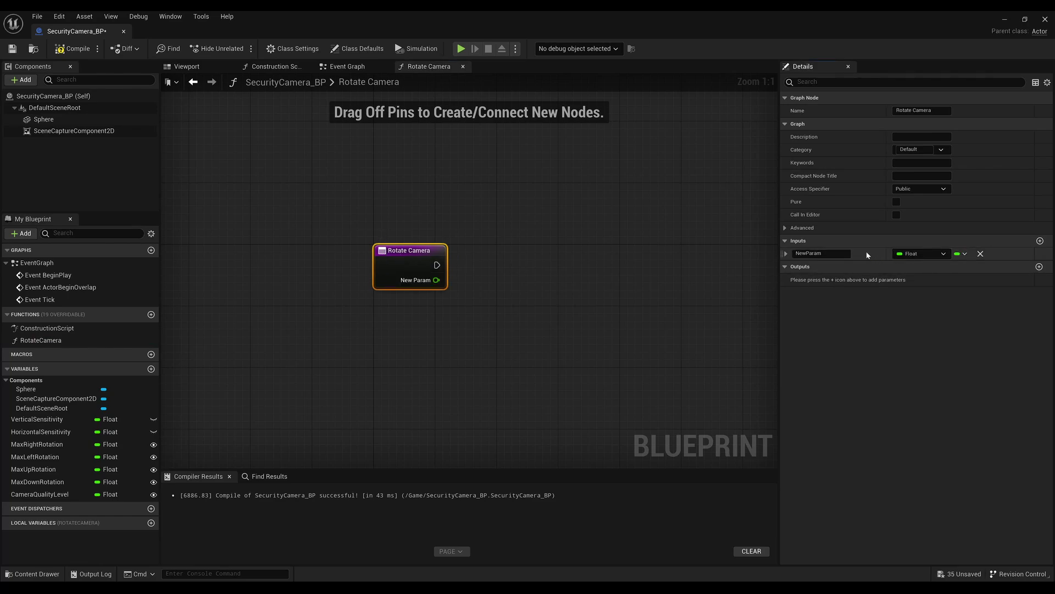
Give RotateCamera Float inputs HorizontalShift and VerticalShift and drop SceneCaptureComponent2D into its graph.
click(824, 253)
text(Horizo)
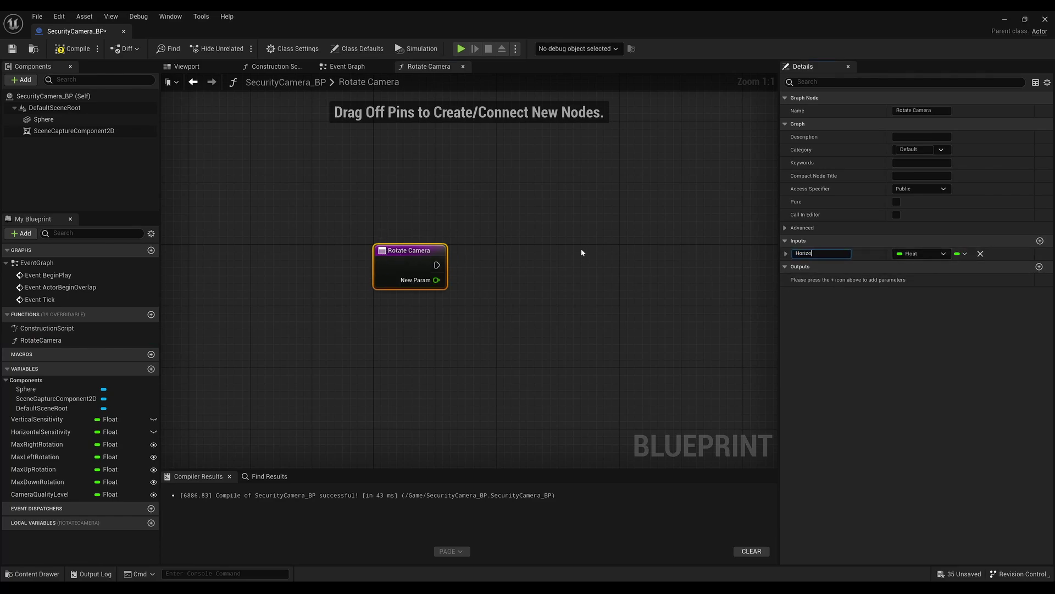
text(ntalShift)
key(Return)
click(1040, 241)
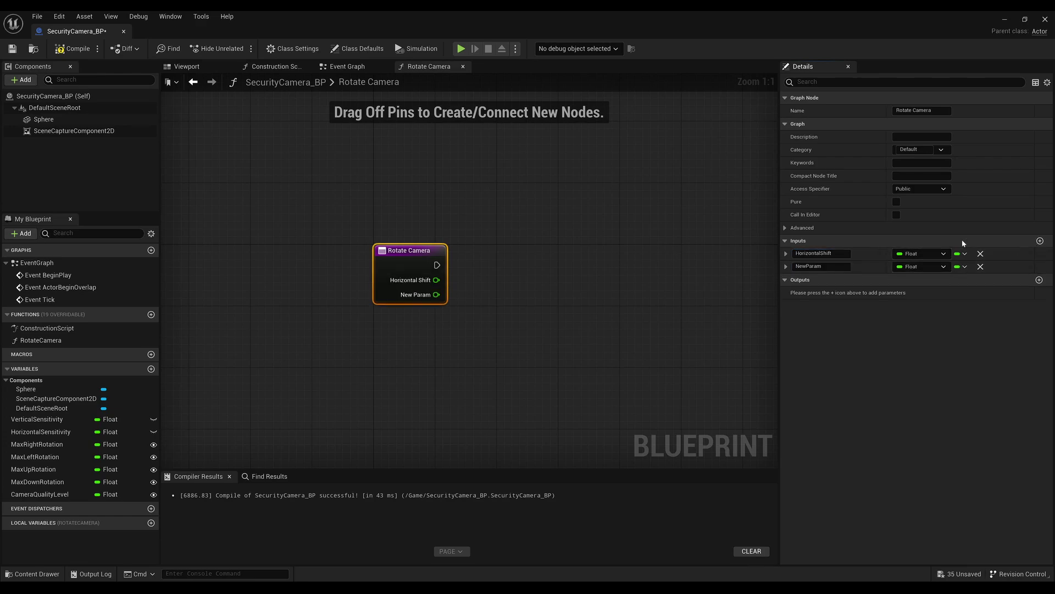
text(VerticalShift)
key(Return)
mouse_move(528, 241)
right_down()
mouse_move(421, 215)
mouse_move(403, 200)
right_up()
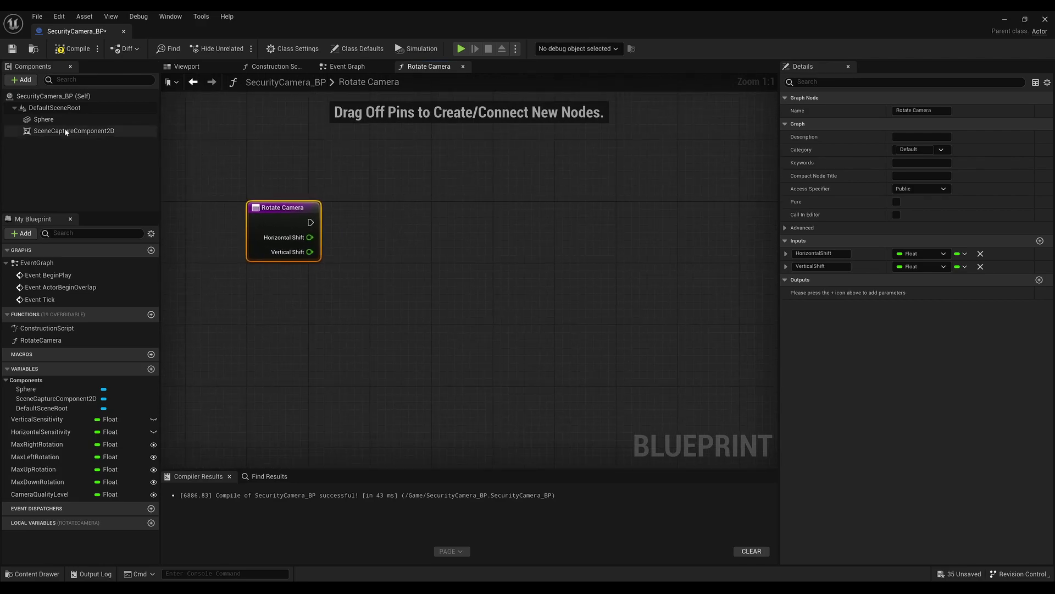
drag(64, 130, 310, 223)
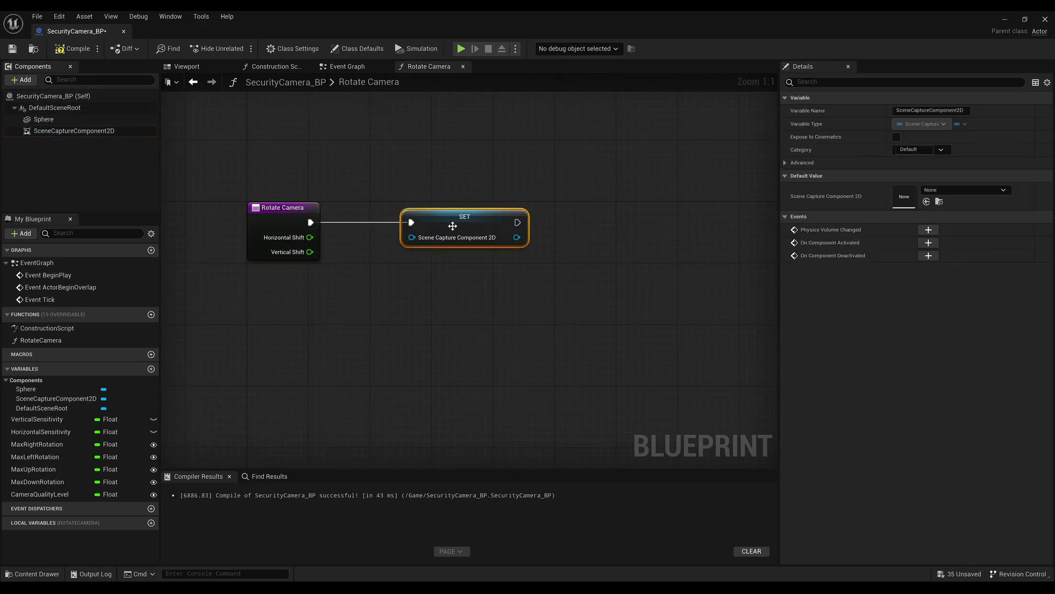
Replace the leftover SET node with a Set Relative Rotation on SceneCaptureComponent2D, driven by Rotate Camera.
key(Delete)
click(72, 49)
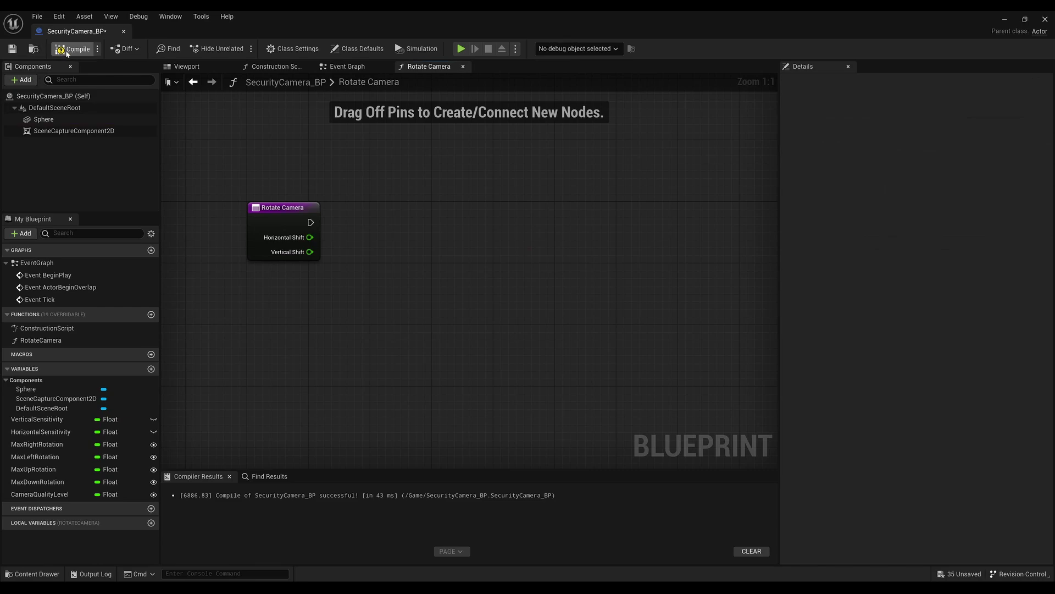
drag(48, 131, 363, 281)
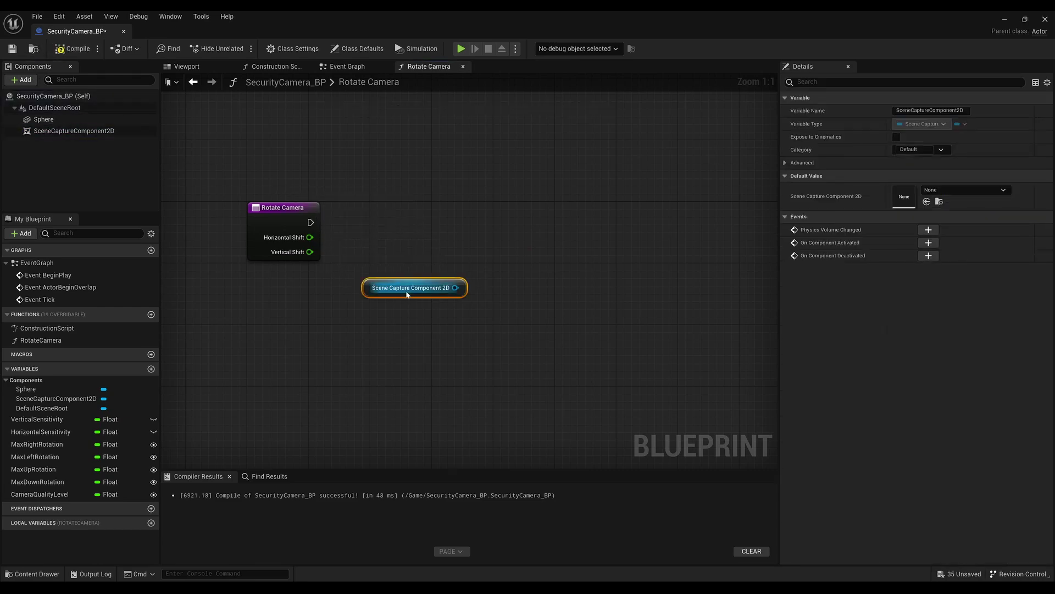
drag(455, 288, 535, 248)
text(set)
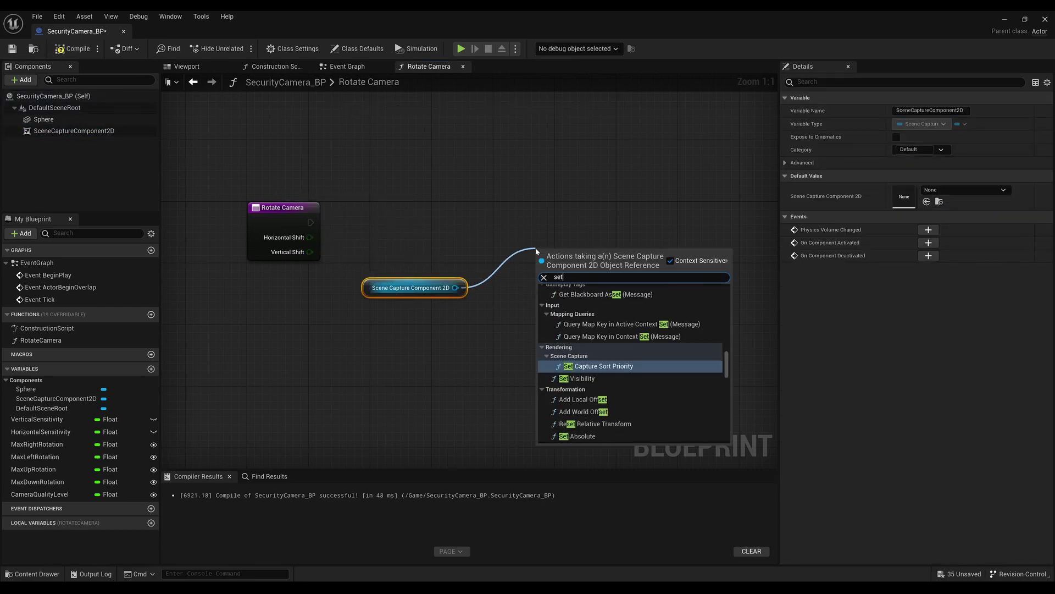
text(relat)
text(ivero)
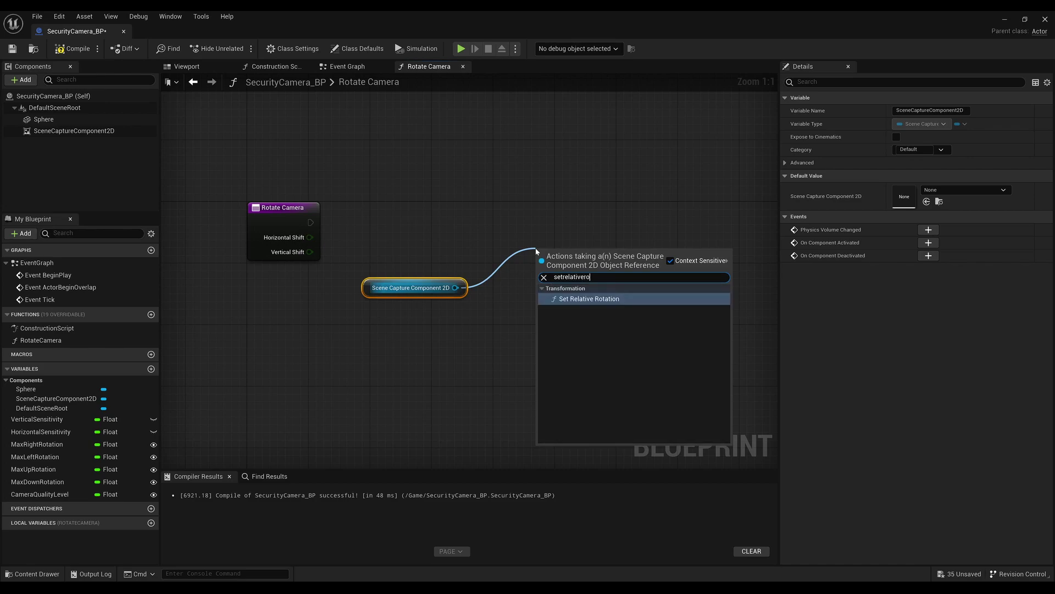
key(Return)
mouse_move(310, 221)
mouse_down()
mouse_move(542, 276)
mouse_move(616, 224)
mouse_up()
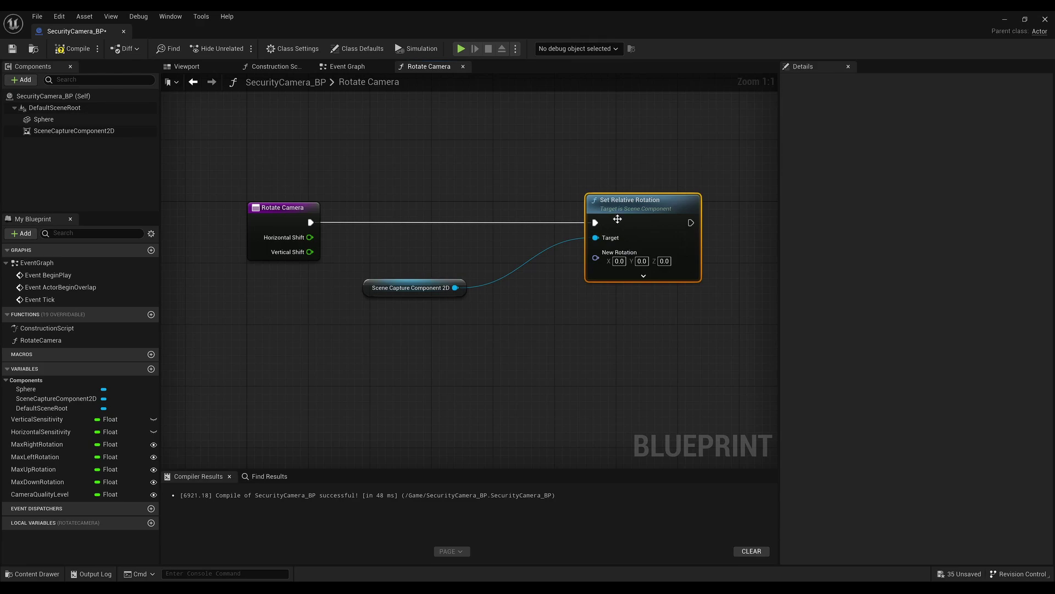
drag(388, 292, 493, 249)
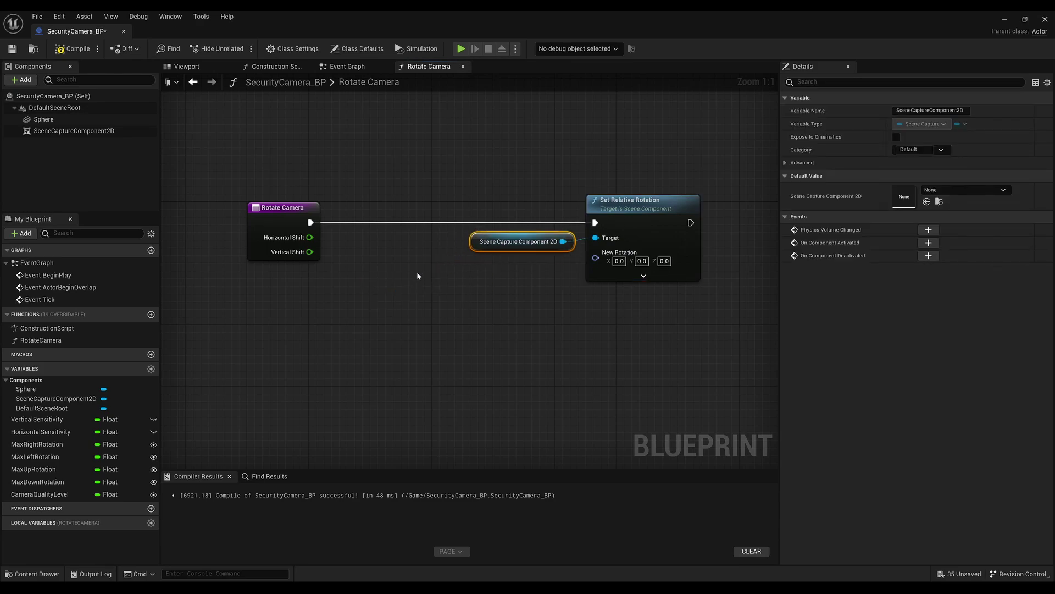
Build a trial Get Relative Rotation with split Roll/Pitch/Yaw feeding a float Add on Pitch.
right_drag(424, 272, 488, 264)
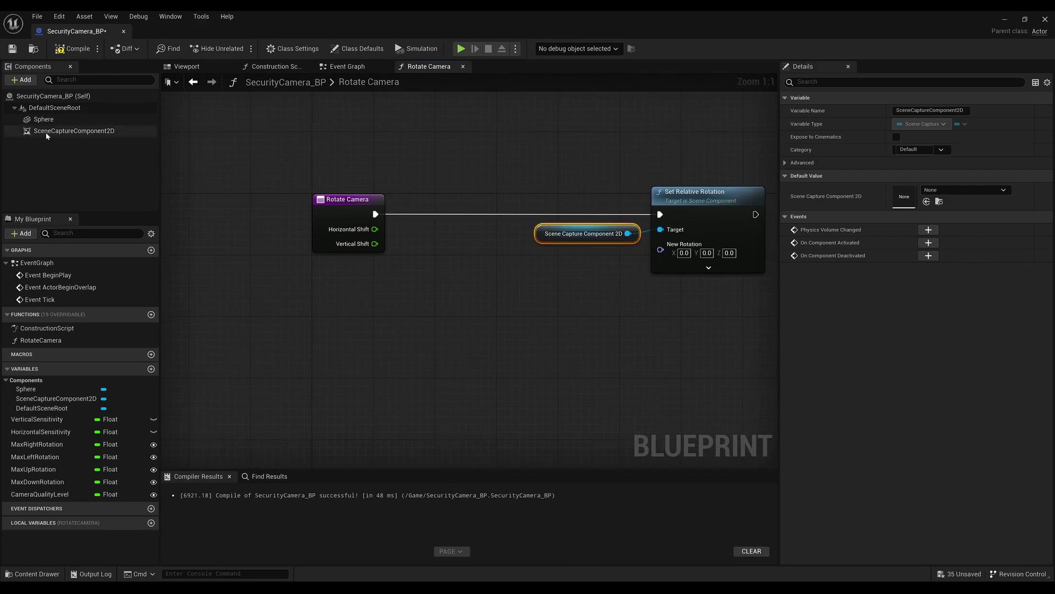
drag(74, 131, 172, 286)
drag(259, 295, 263, 311)
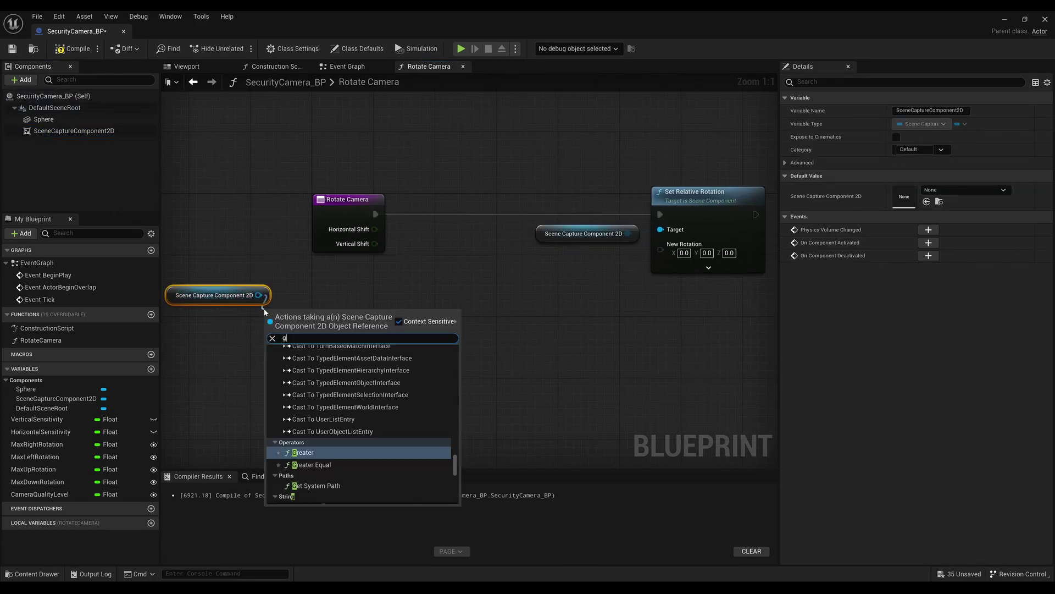
text(ger)
key(BackSpace)
text(trel)
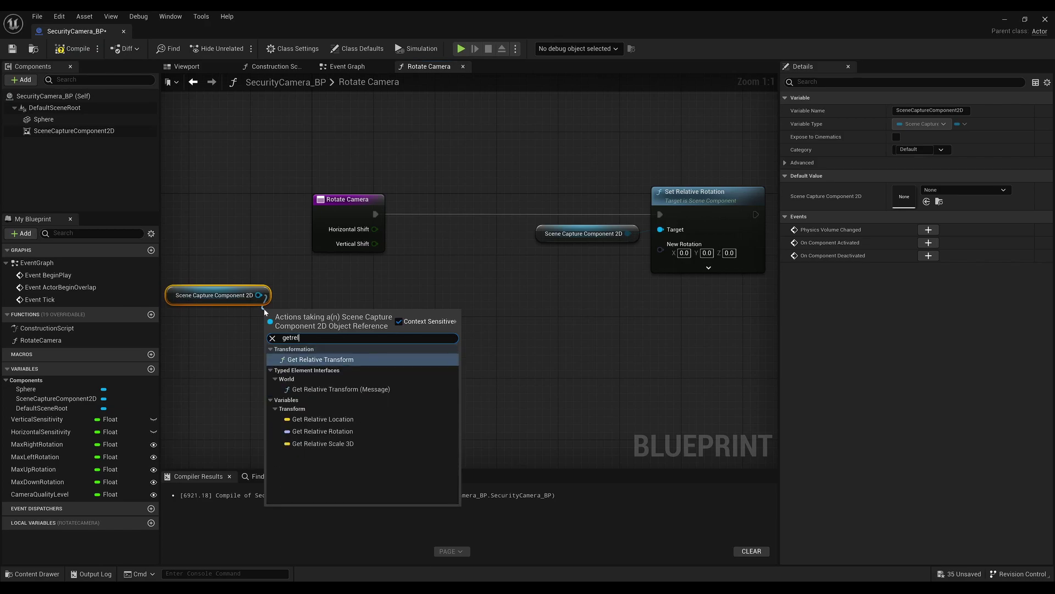
text(ver)
key(Return)
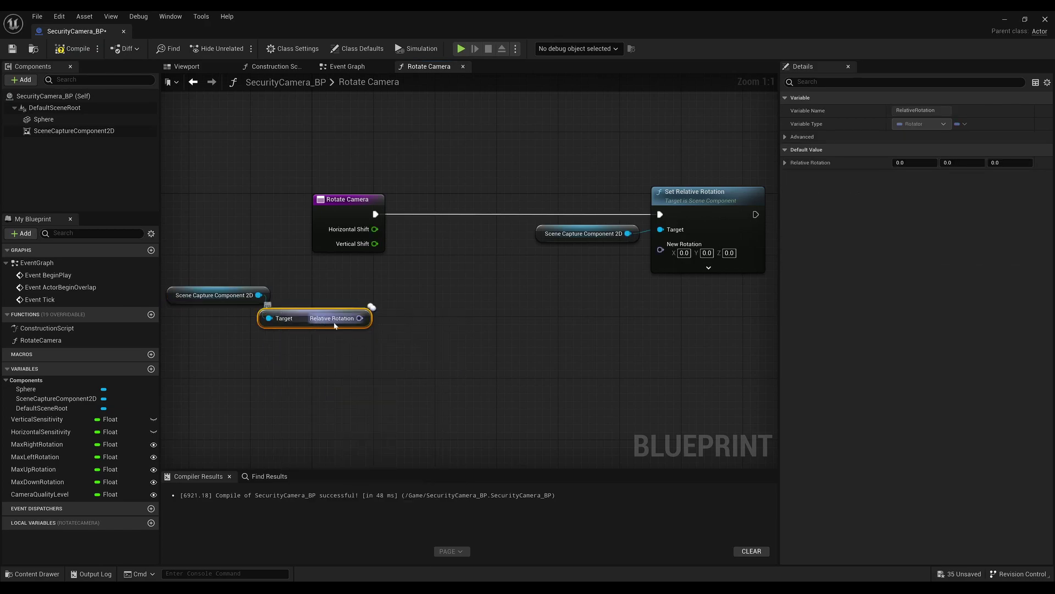
right_click(350, 320)
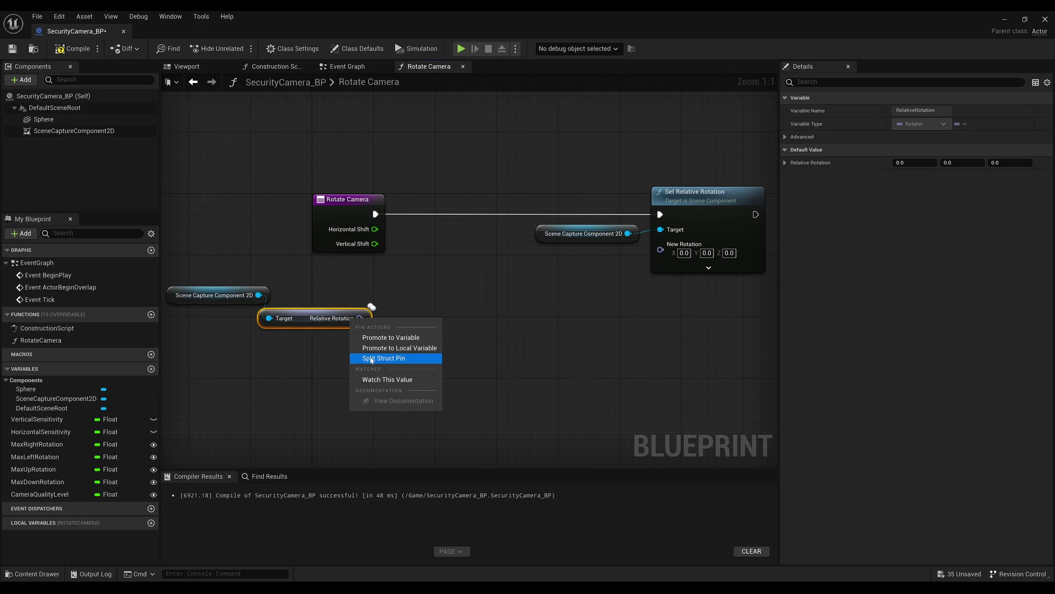
click(372, 359)
drag(288, 328, 311, 305)
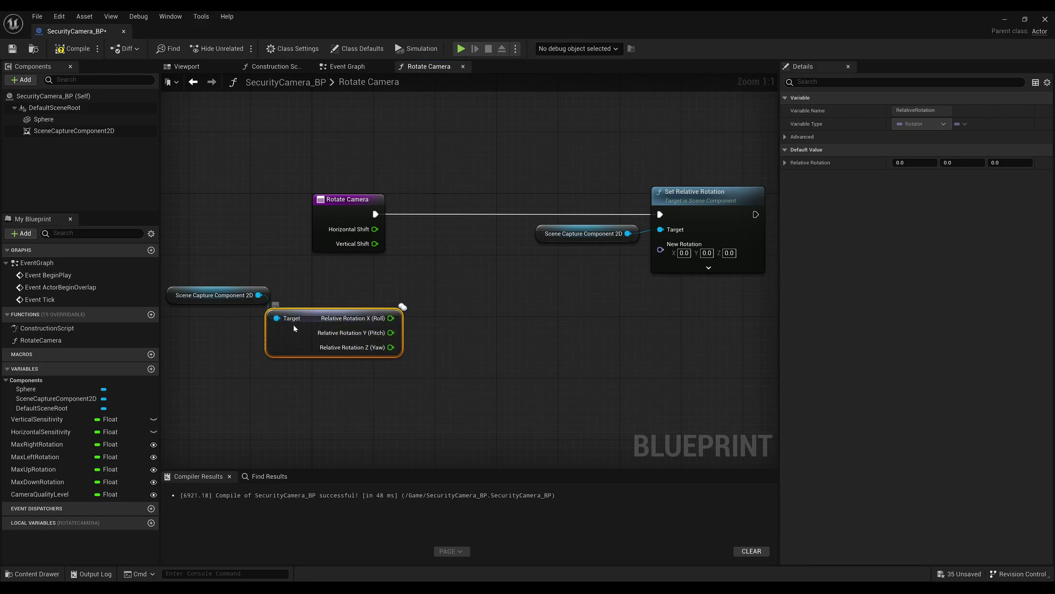
drag(399, 314, 502, 324)
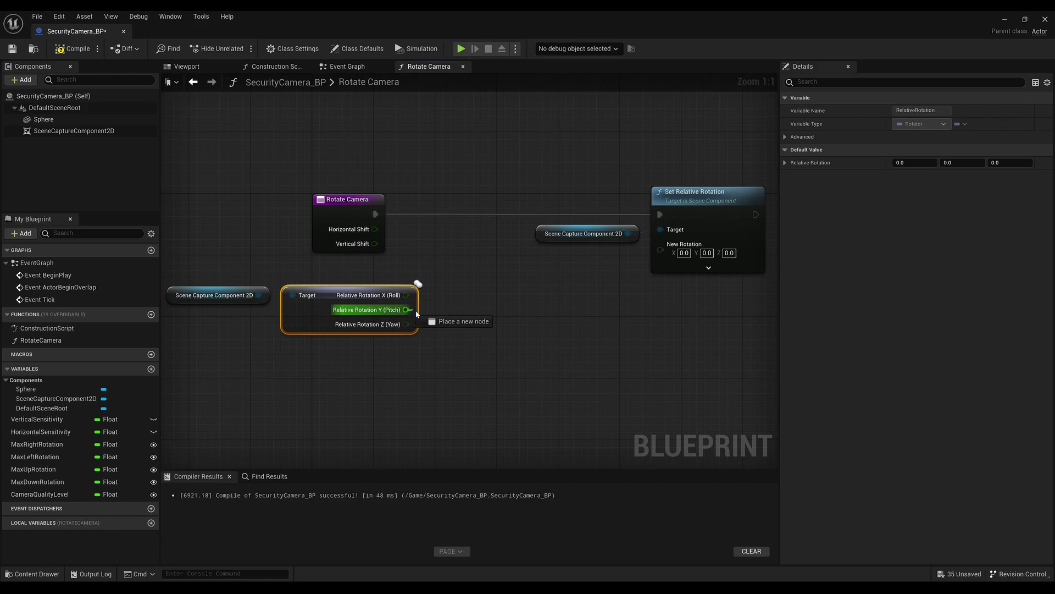
text(+)
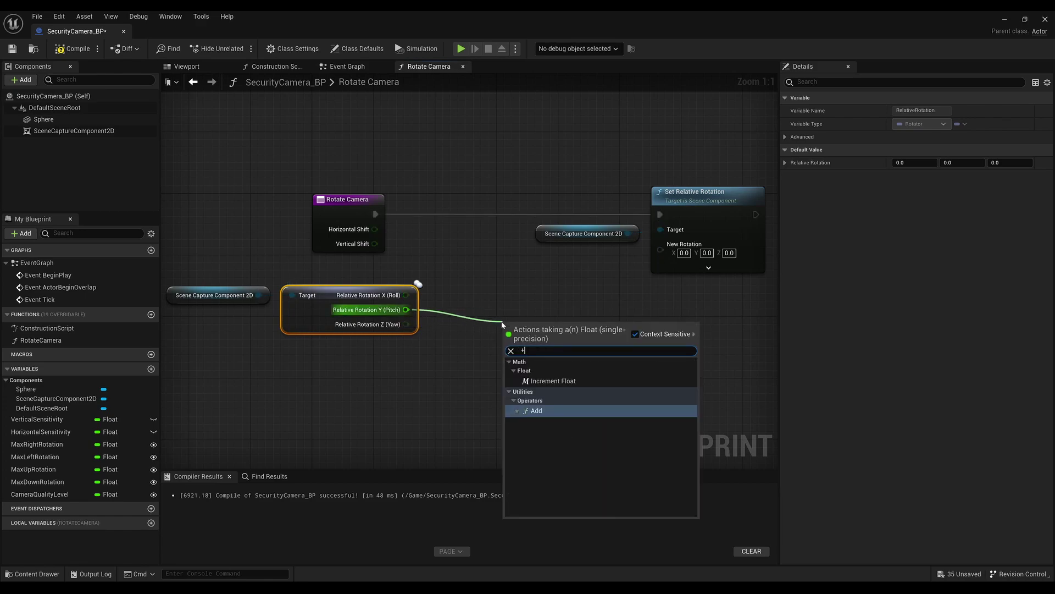
key(Return)
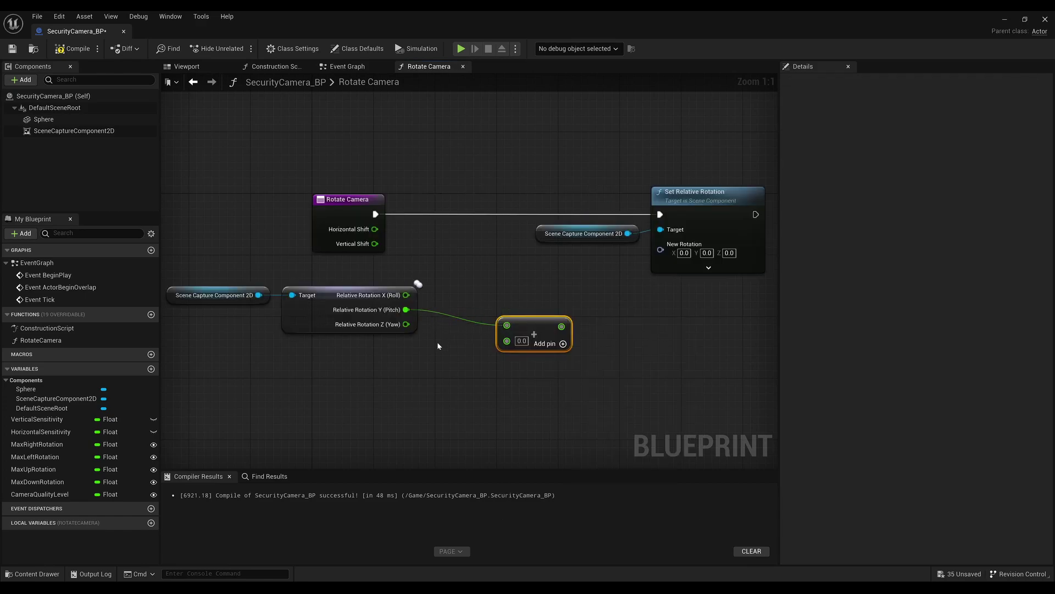
Delete the trial scene capture, rotation and Add nodes.
right_drag(438, 345, 476, 337)
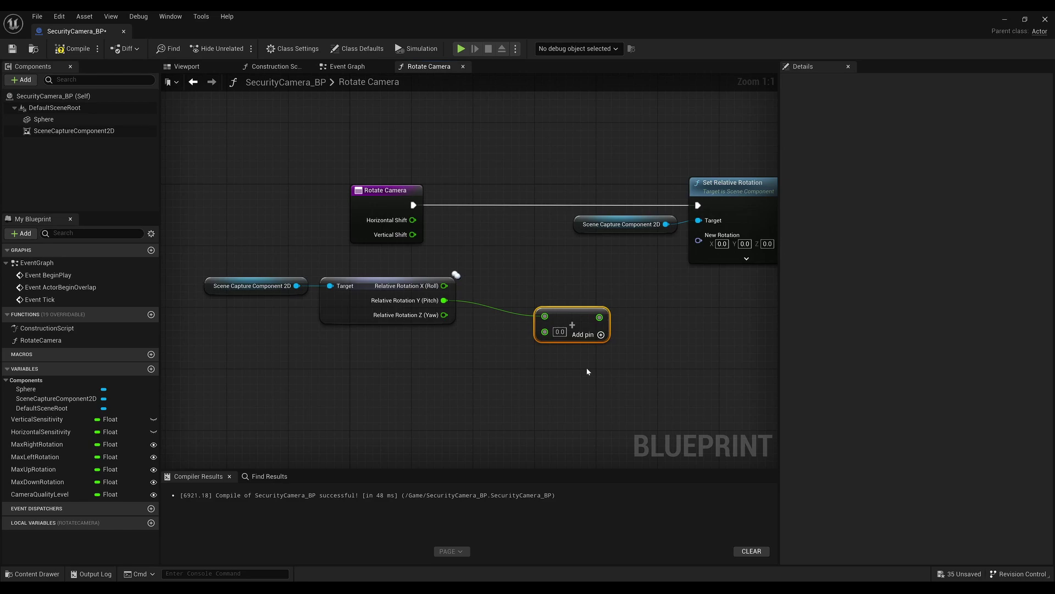
drag(569, 361, 253, 277)
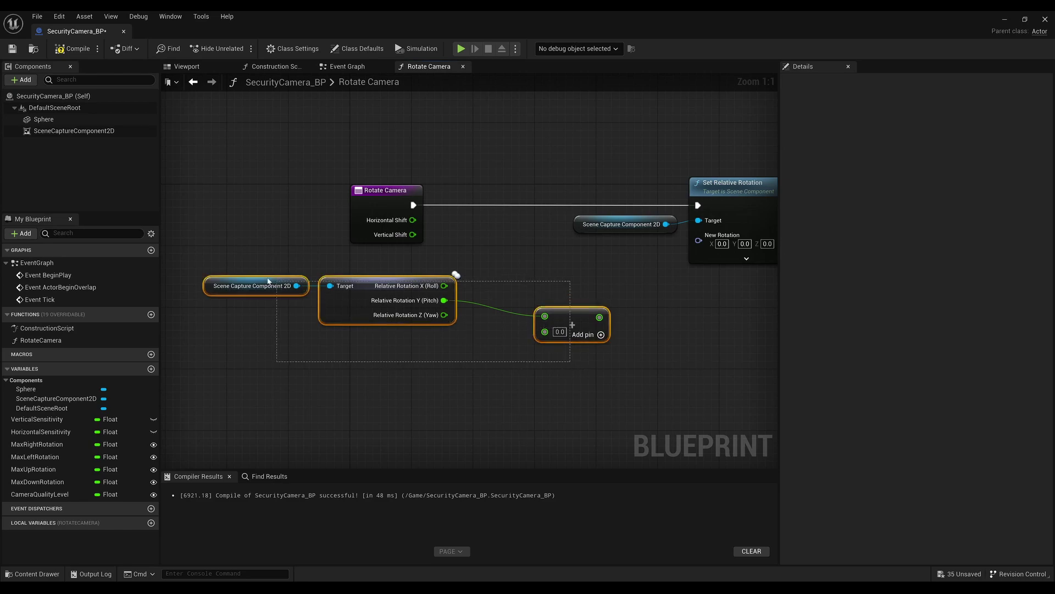
key(Delete)
Compile and save, then add a Get Relative Rotation node for the scene capture and split it into Roll, Pitch and Yaw.
click(73, 48)
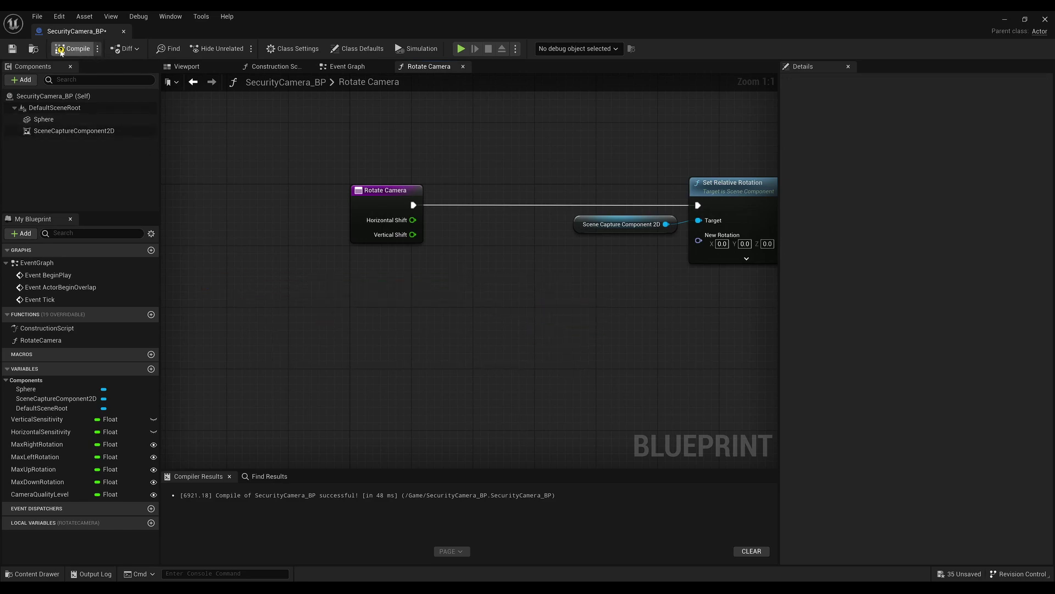
click(12, 48)
right_drag(633, 233, 498, 243)
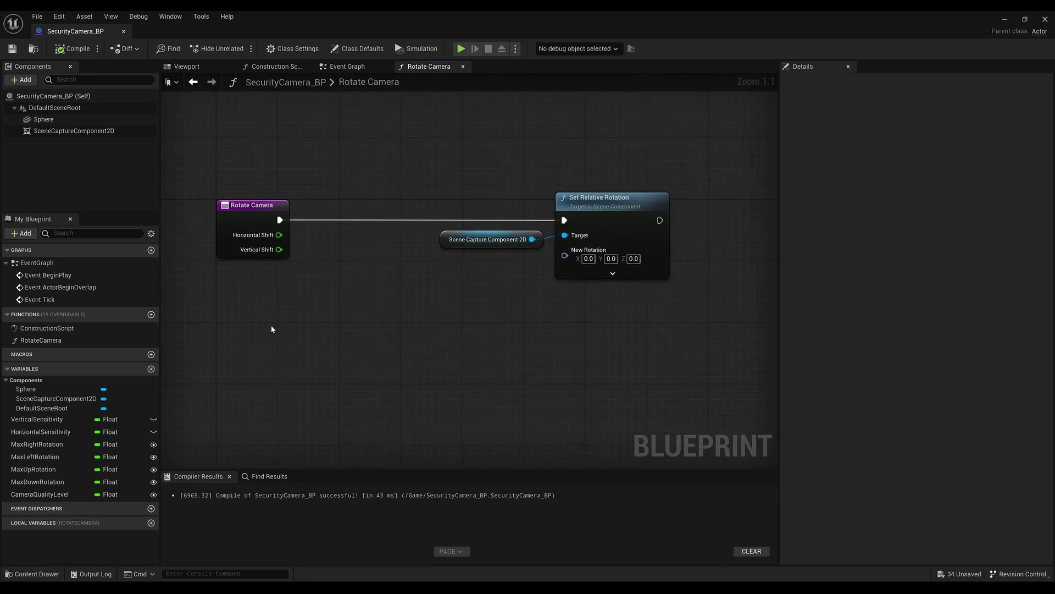
right_drag(271, 325, 423, 306)
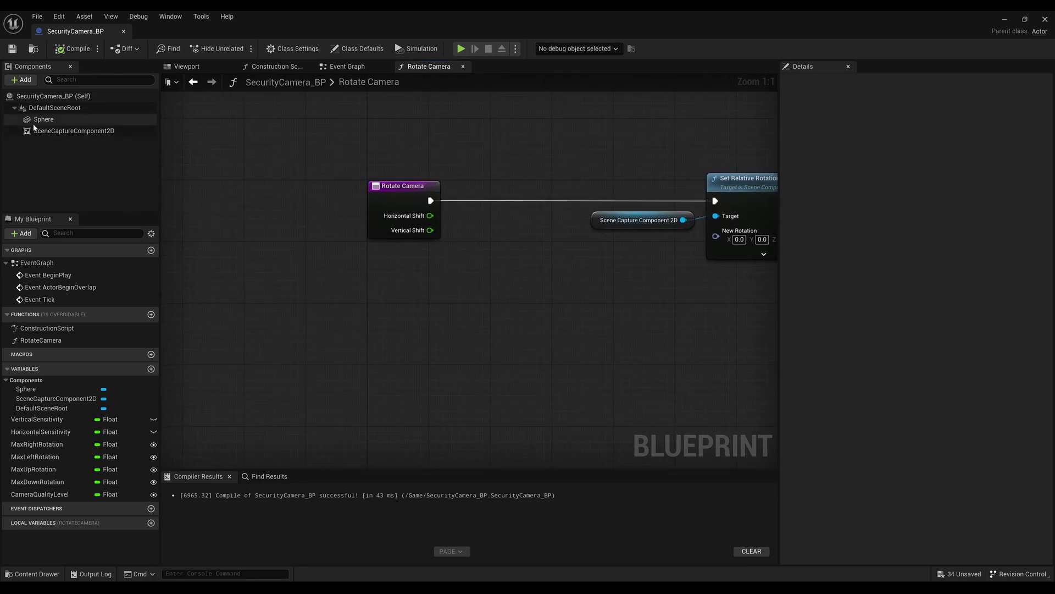
drag(74, 131, 219, 297)
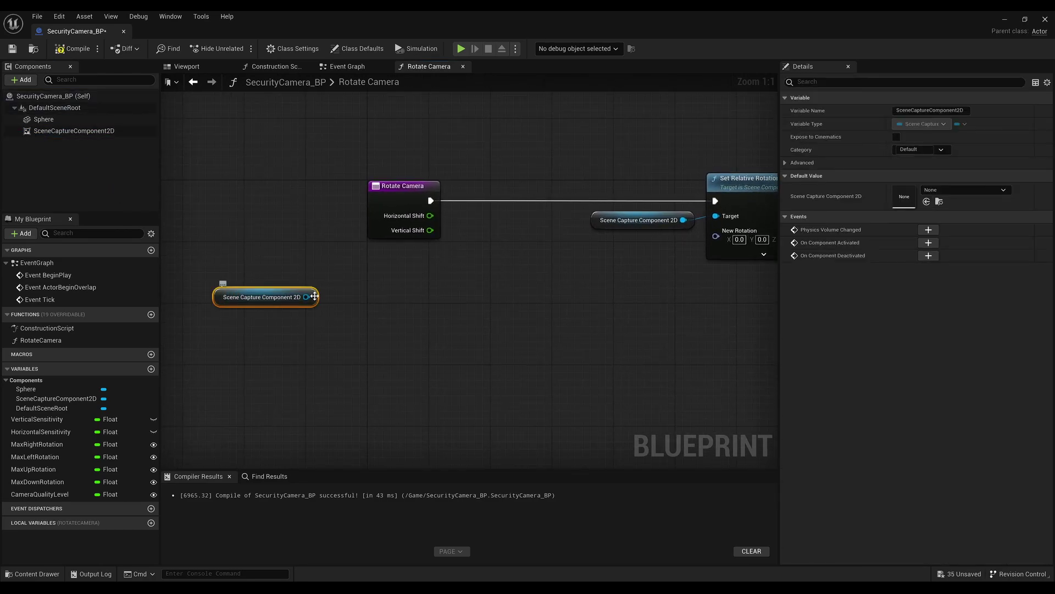
drag(306, 296, 332, 303)
text(getre)
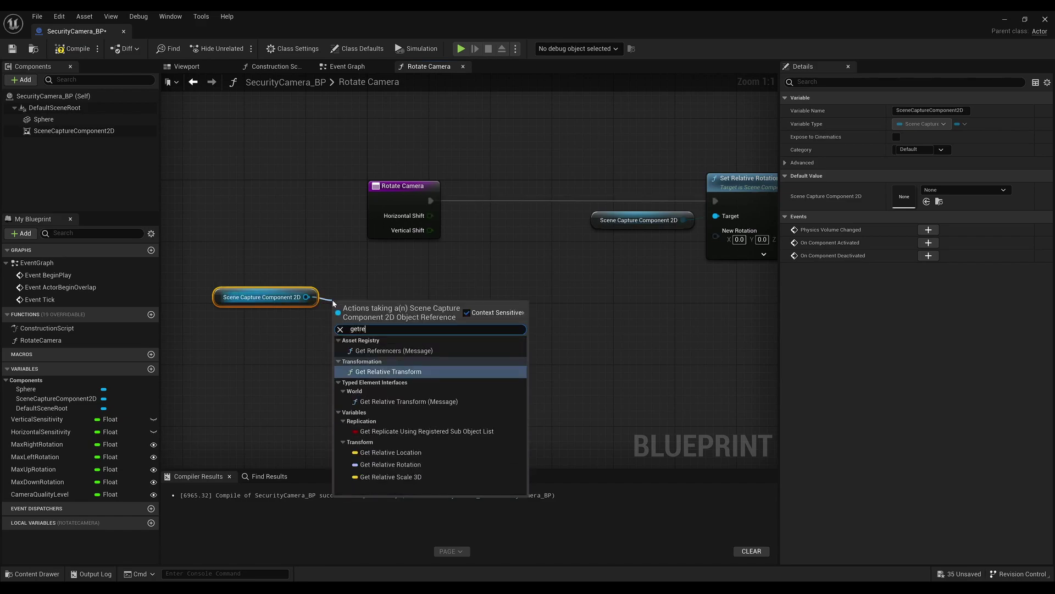
text(lativero)
key(Return)
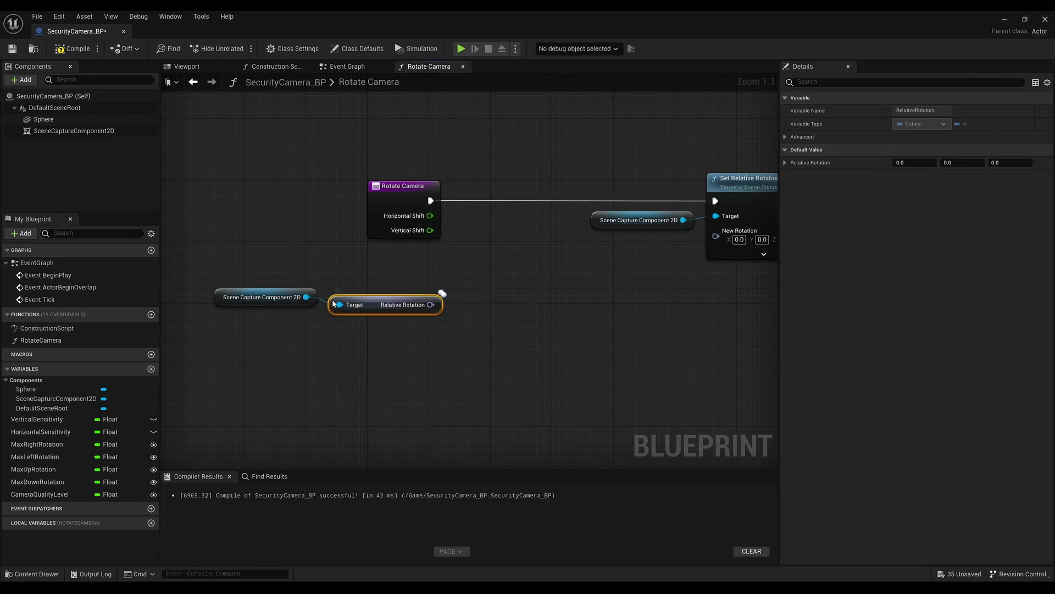
right_click(431, 305)
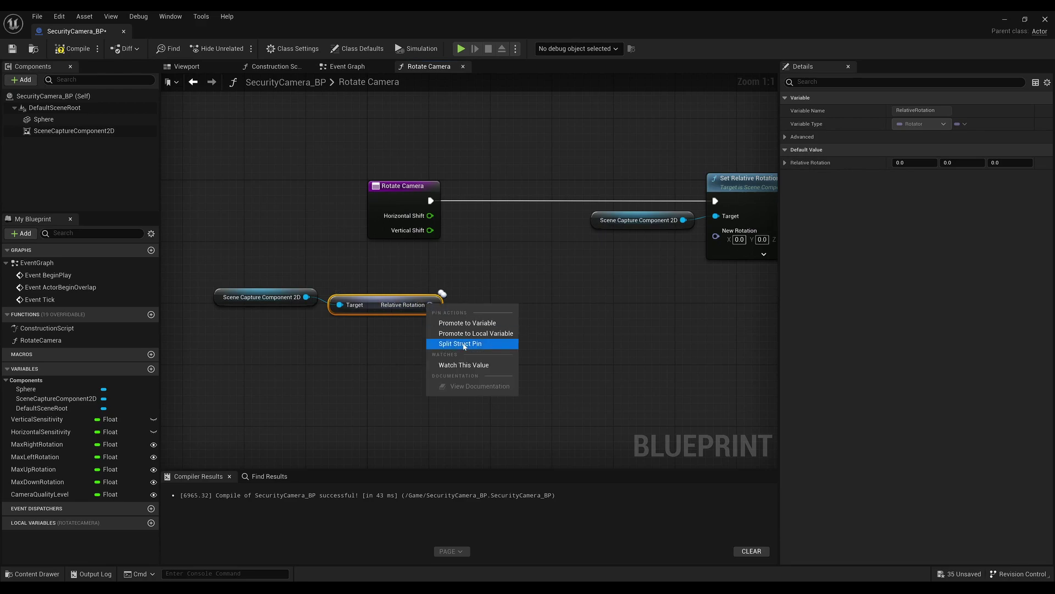
click(446, 345)
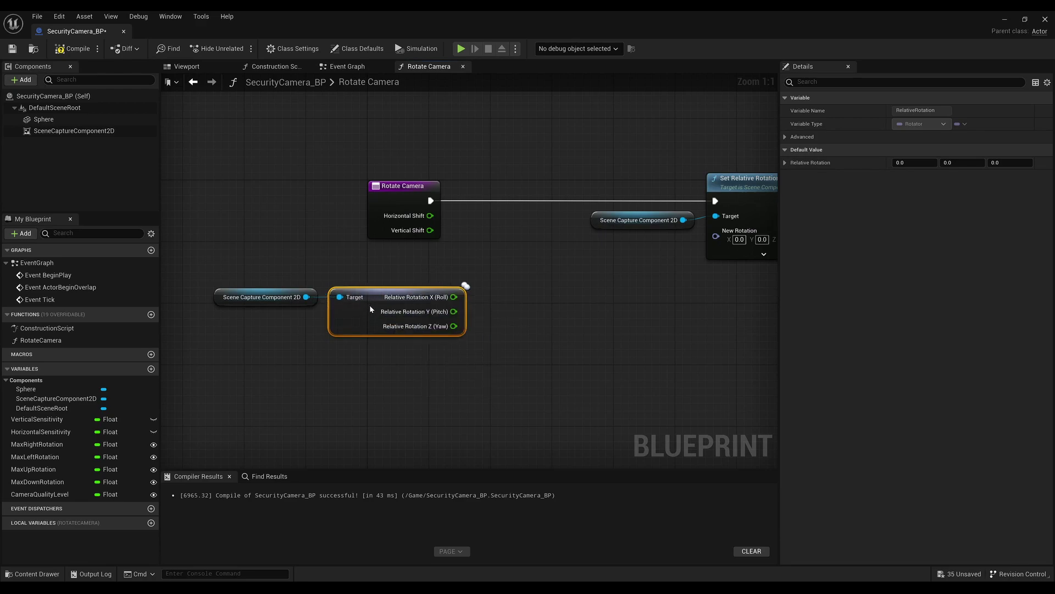
Add a float Add node fed by the camera's Pitch value.
right_drag(391, 357, 366, 347)
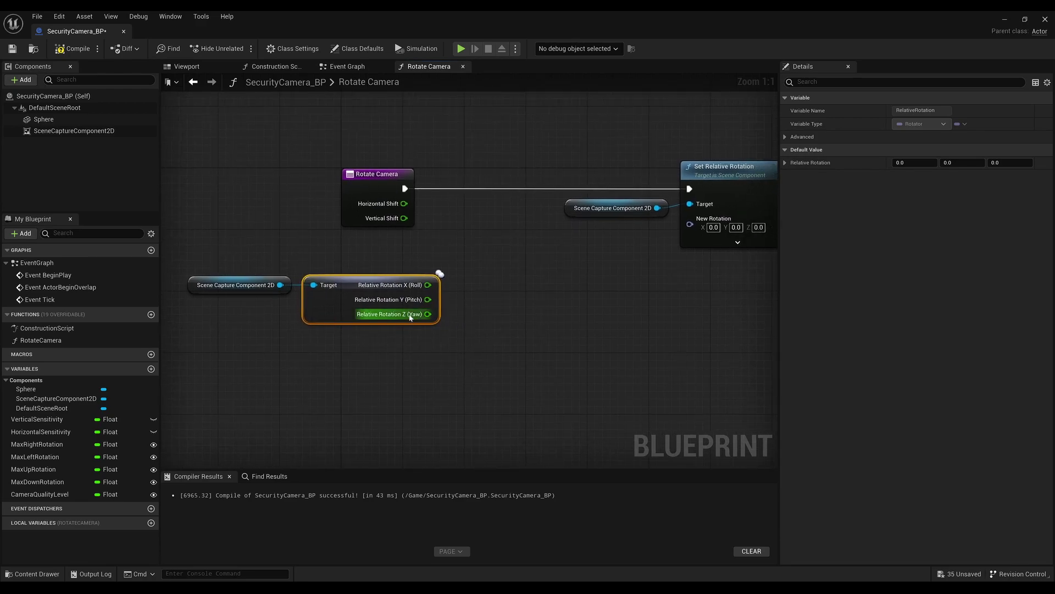
drag(428, 299, 480, 322)
text(+)
key(Return)
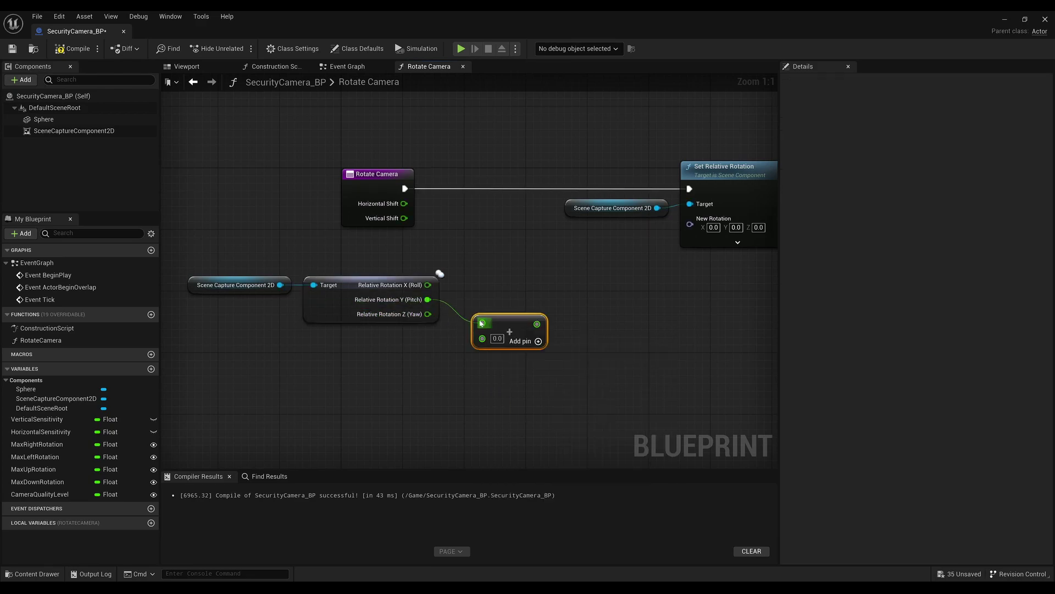
drag(501, 330, 501, 332)
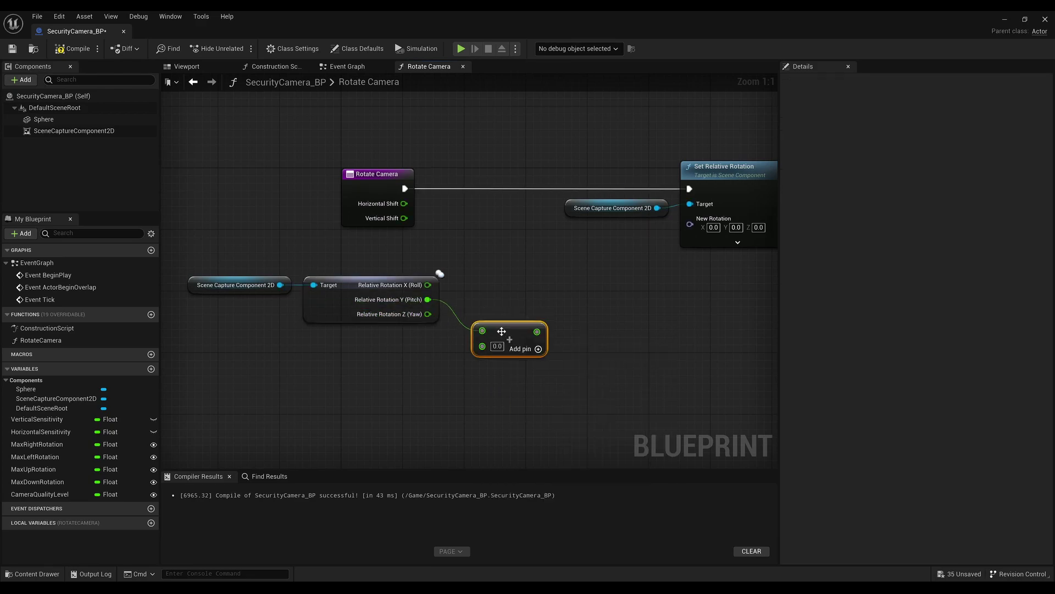
right_drag(396, 354, 445, 340)
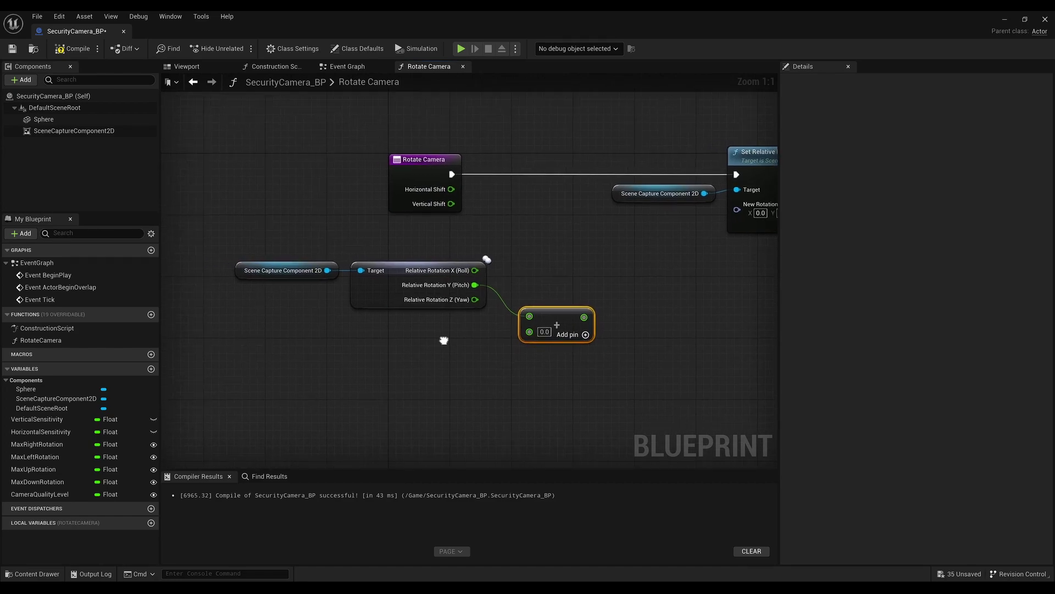
Multiply Vertical Shift by Vertical Sensitivity and wire the product into the pitch Add node.
right_click(279, 347)
text(ge)
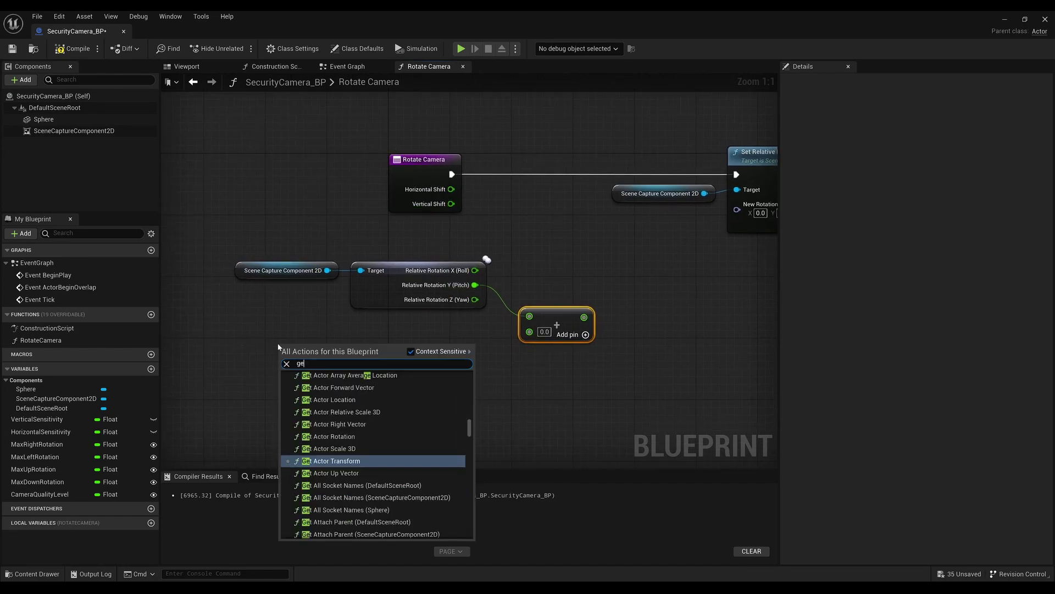
text(tverti)
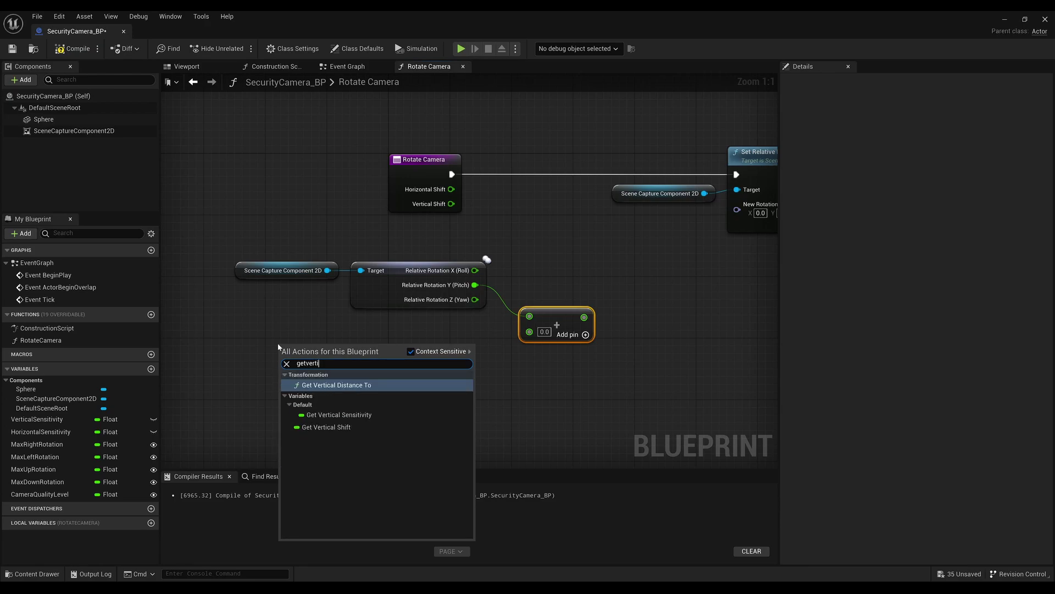
click(328, 428)
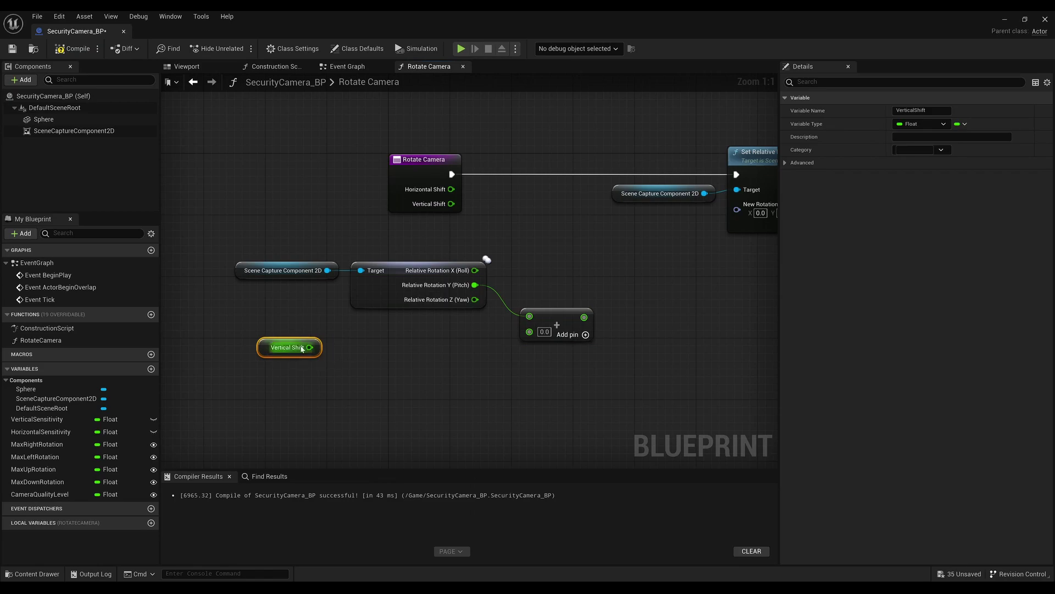
drag(309, 347, 361, 347)
text(add)
key(Return)
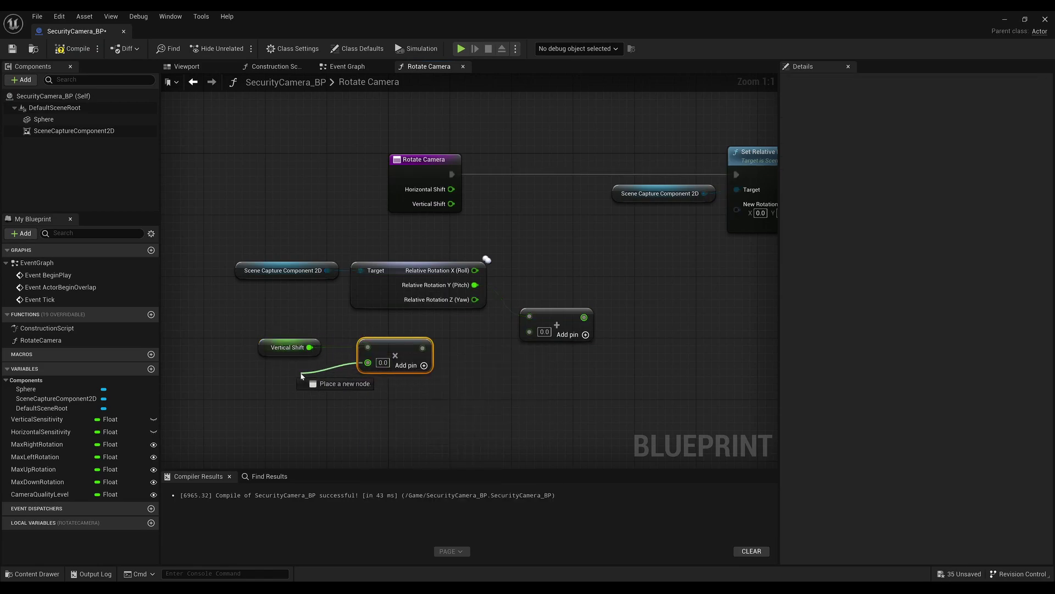
drag(368, 362, 300, 372)
text(verticals)
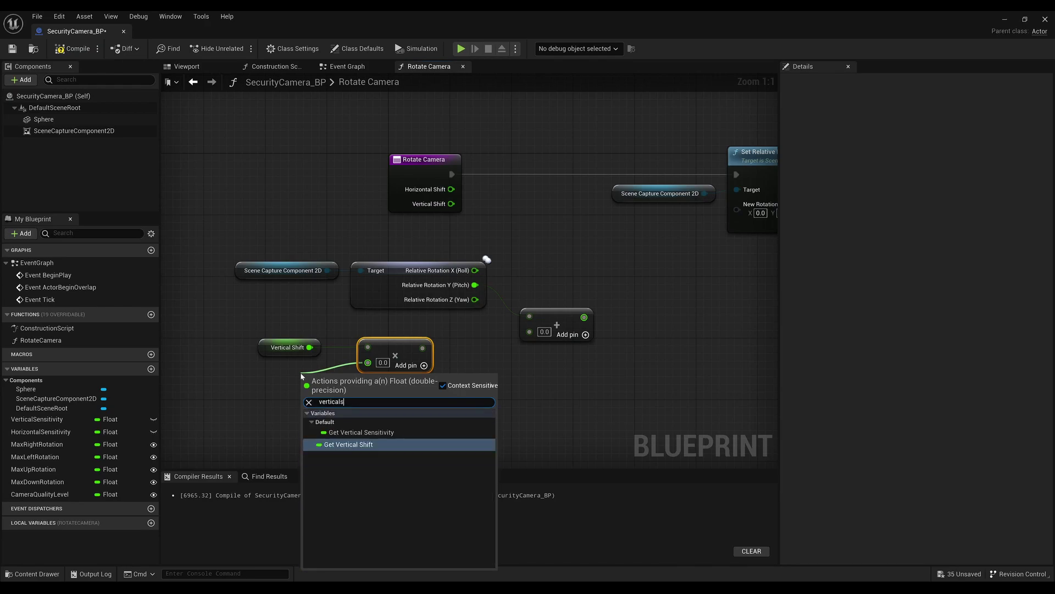
key(Up)
key(Return)
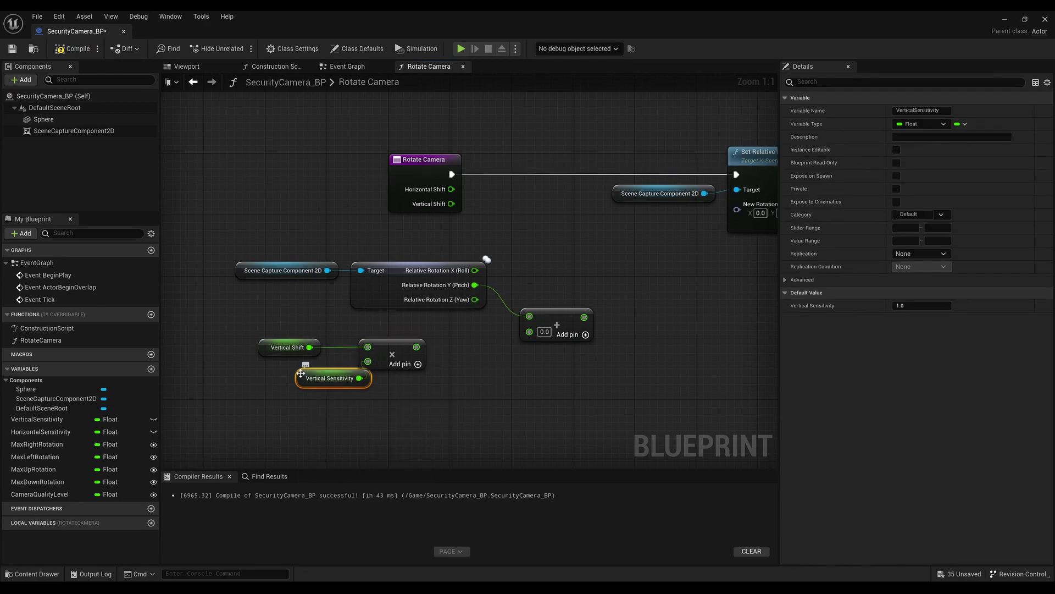
drag(300, 373, 254, 364)
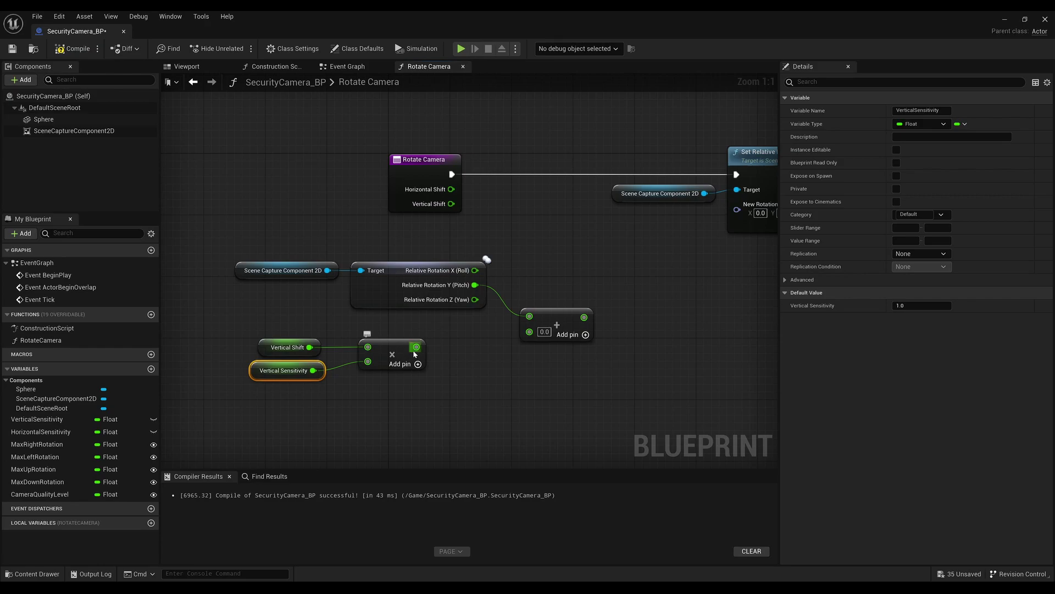
drag(416, 347, 526, 337)
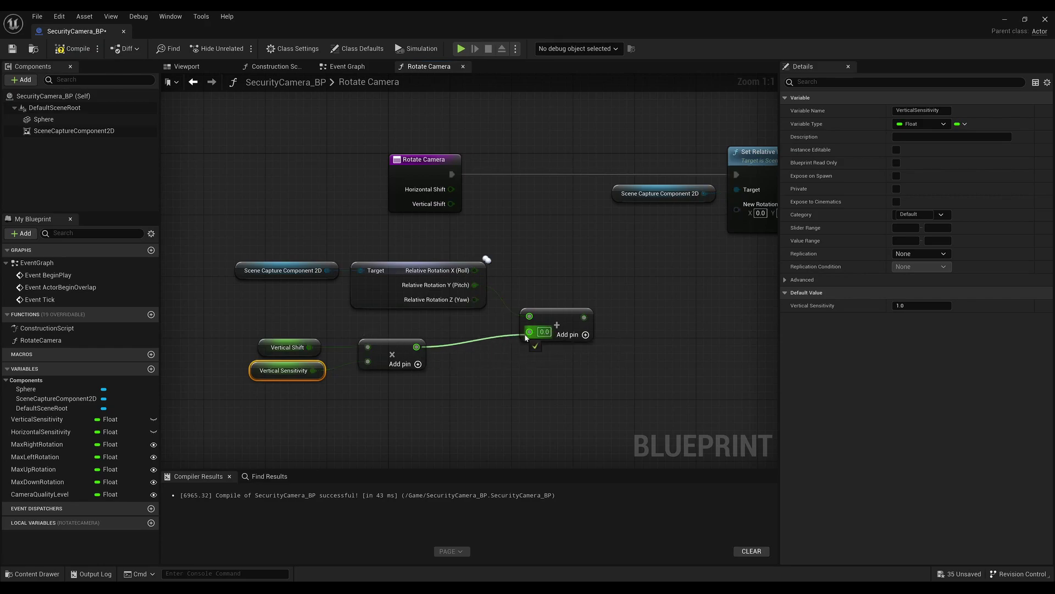
Clamp the pitch sum with a Clamp (Float), Min Max Down Rotation and Max Max Up Rotation.
right_drag(486, 395, 412, 387)
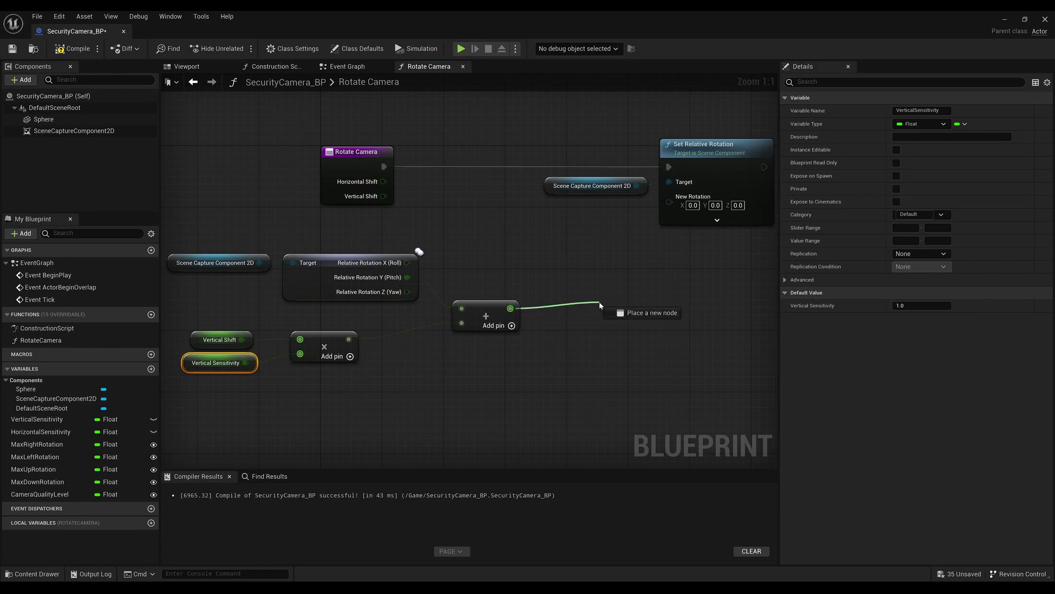
drag(508, 310, 600, 305)
text(clamp)
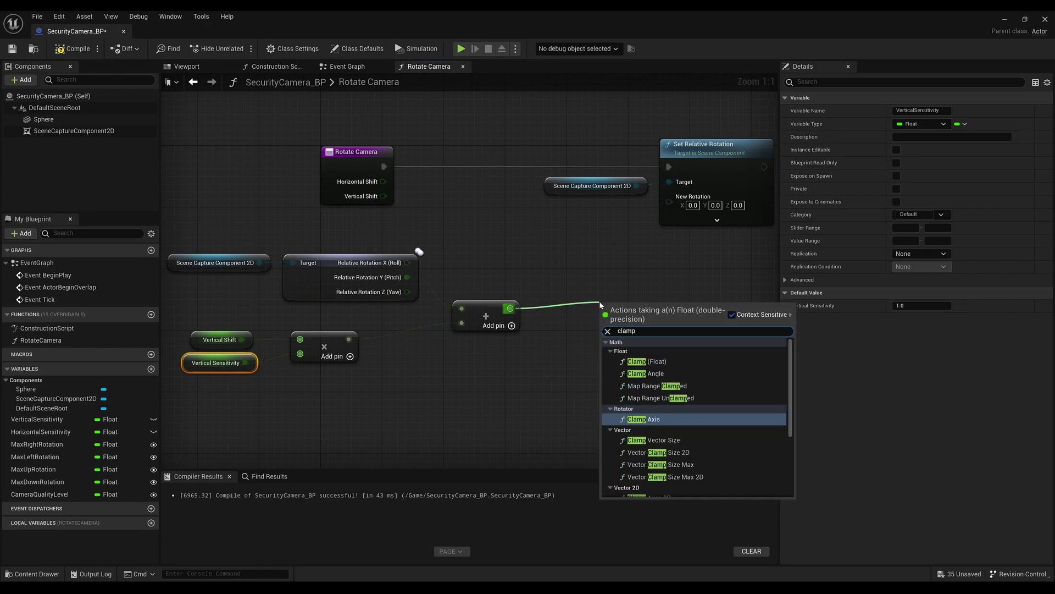
click(646, 361)
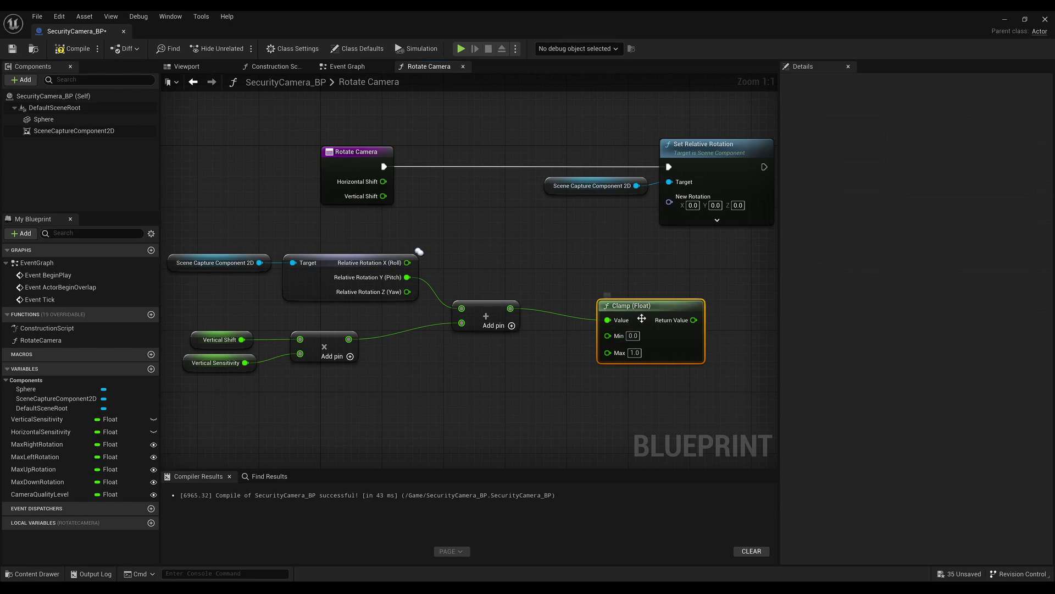
drag(642, 309, 642, 301)
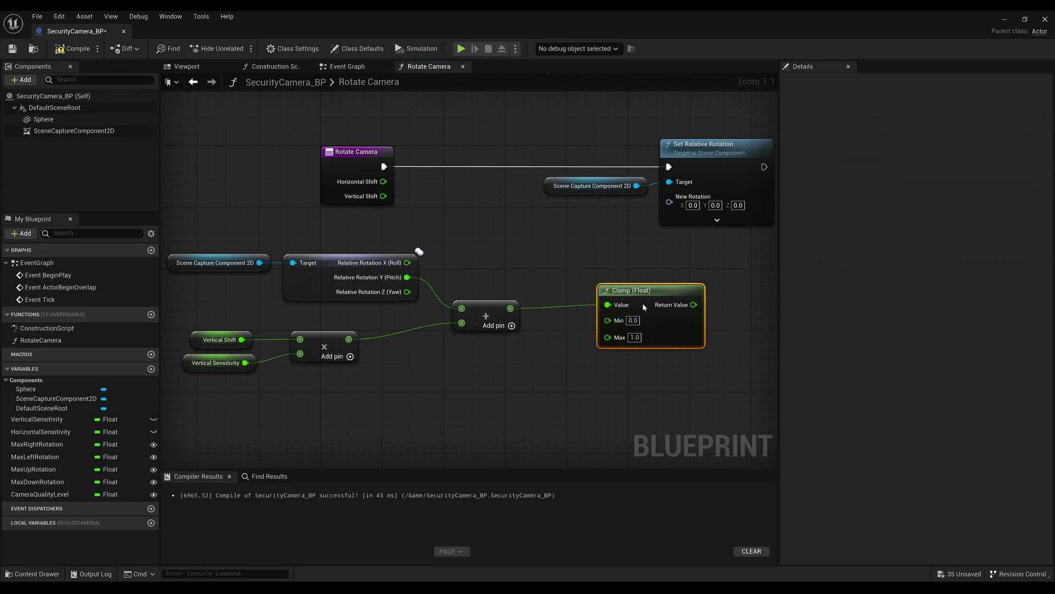
drag(37, 482, 596, 322)
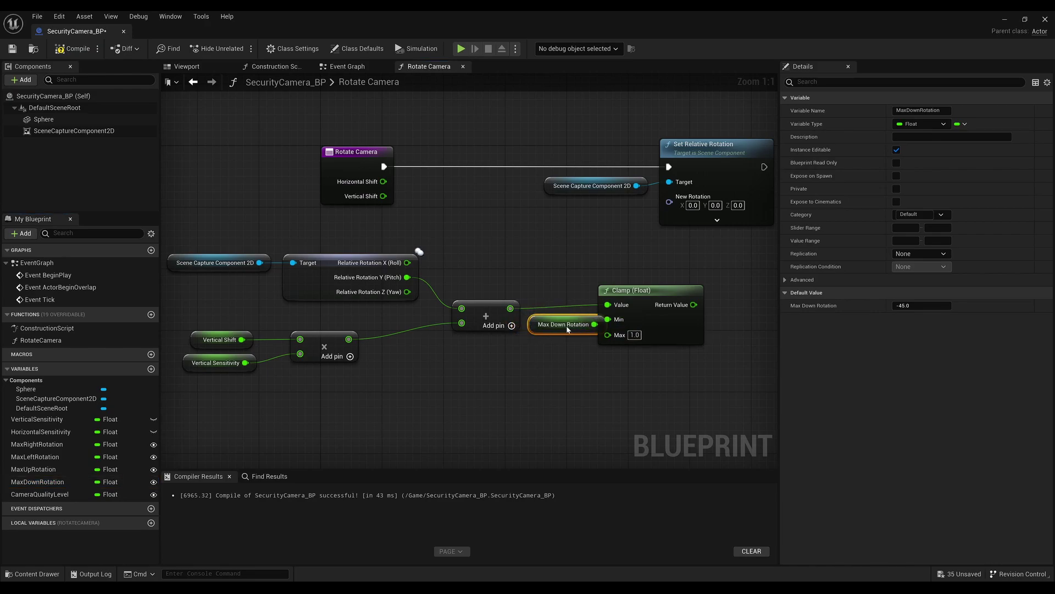
drag(658, 301, 674, 301)
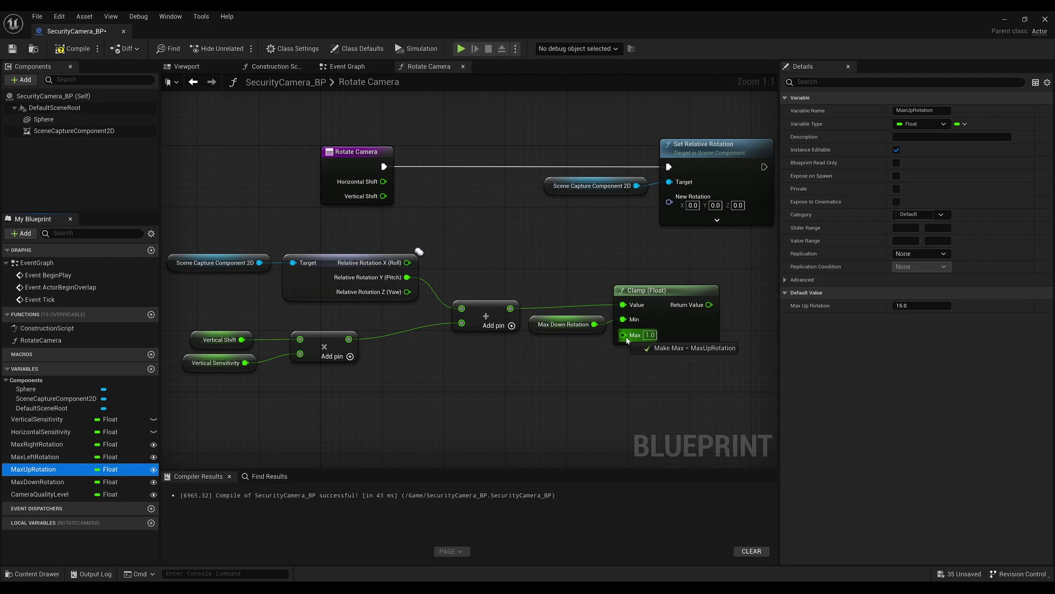
drag(37, 471, 623, 334)
drag(527, 336, 542, 352)
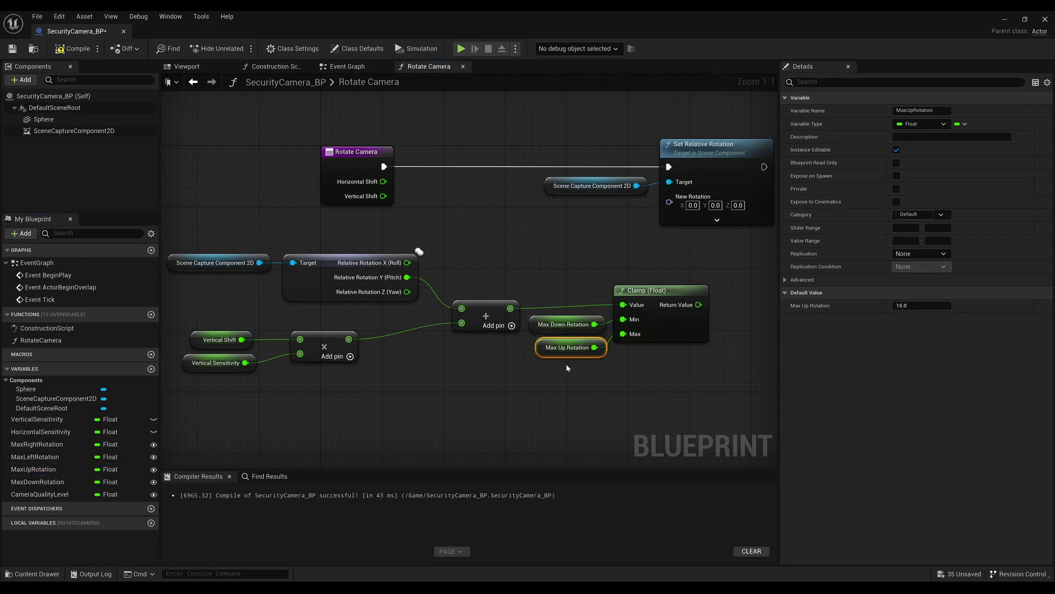
Split Set Relative Rotation's New Rotation and wire the clamped value into Y (Pitch).
right_drag(567, 367, 506, 369)
right_click(608, 203)
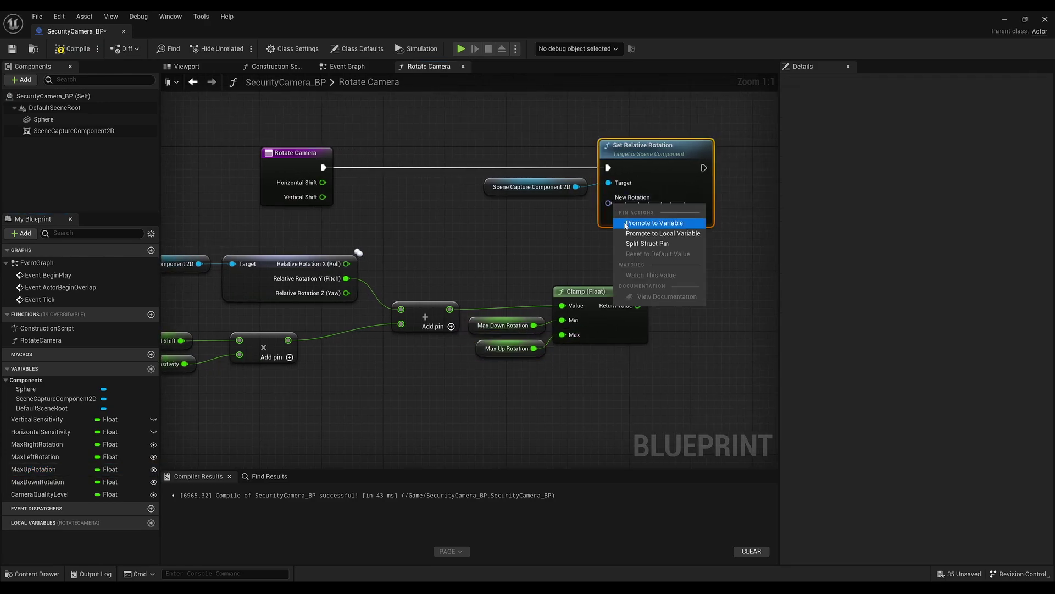
click(638, 243)
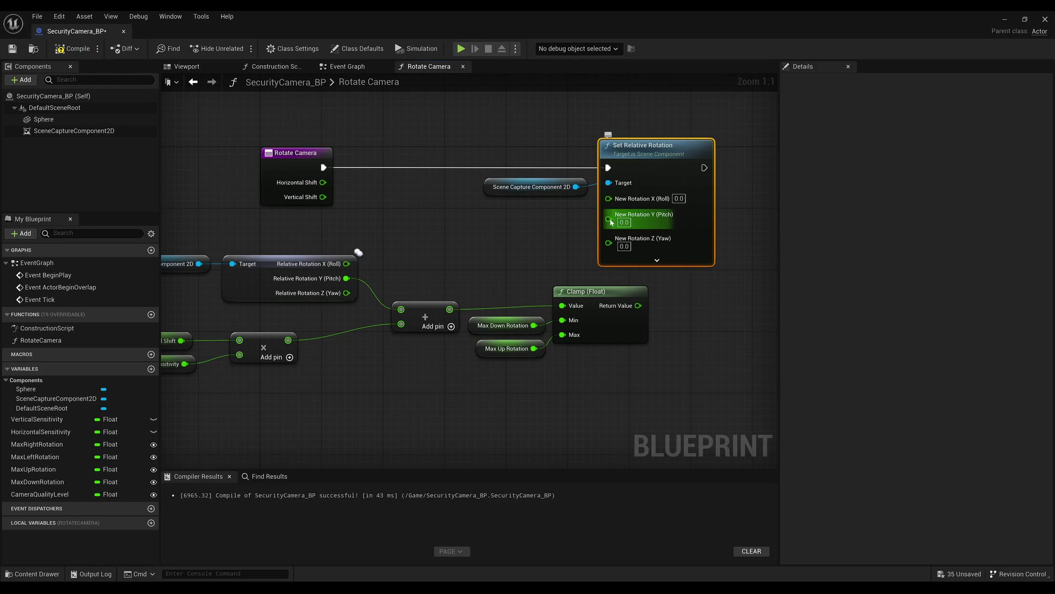
drag(609, 220, 638, 305)
right_drag(508, 236, 476, 240)
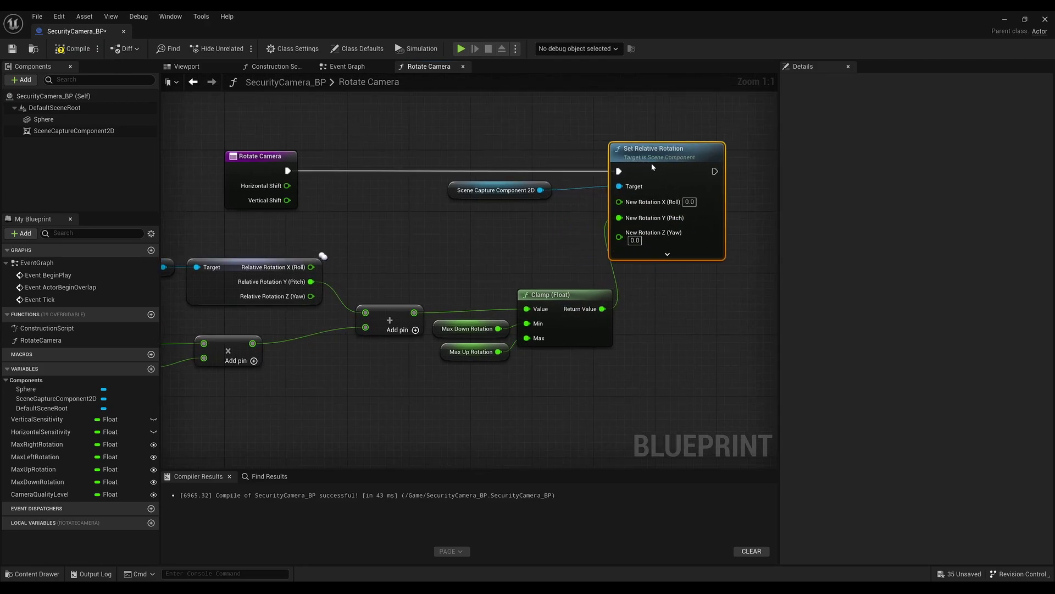
right_drag(481, 321, 639, 258)
Add a float Add node fed by the camera's Yaw value.
drag(469, 233, 516, 321)
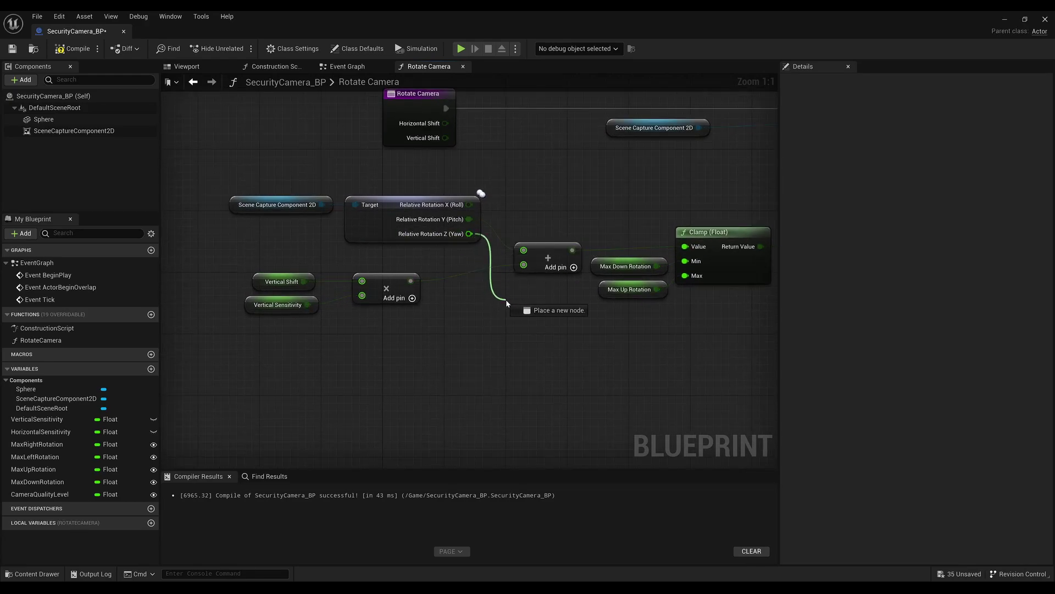
text(+)
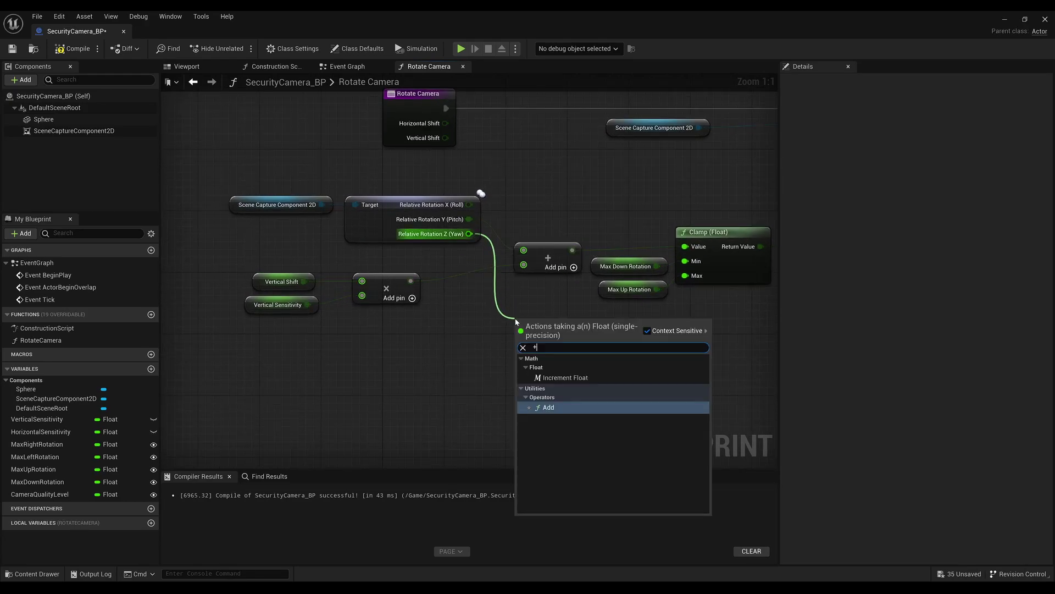
key(Return)
drag(543, 317, 544, 333)
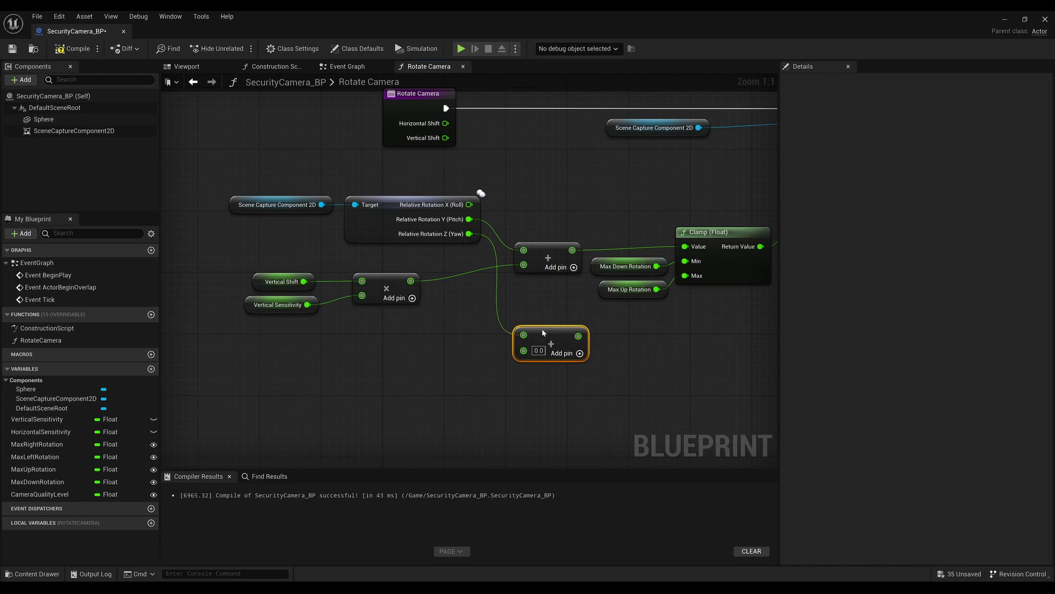
right_drag(275, 346, 357, 333)
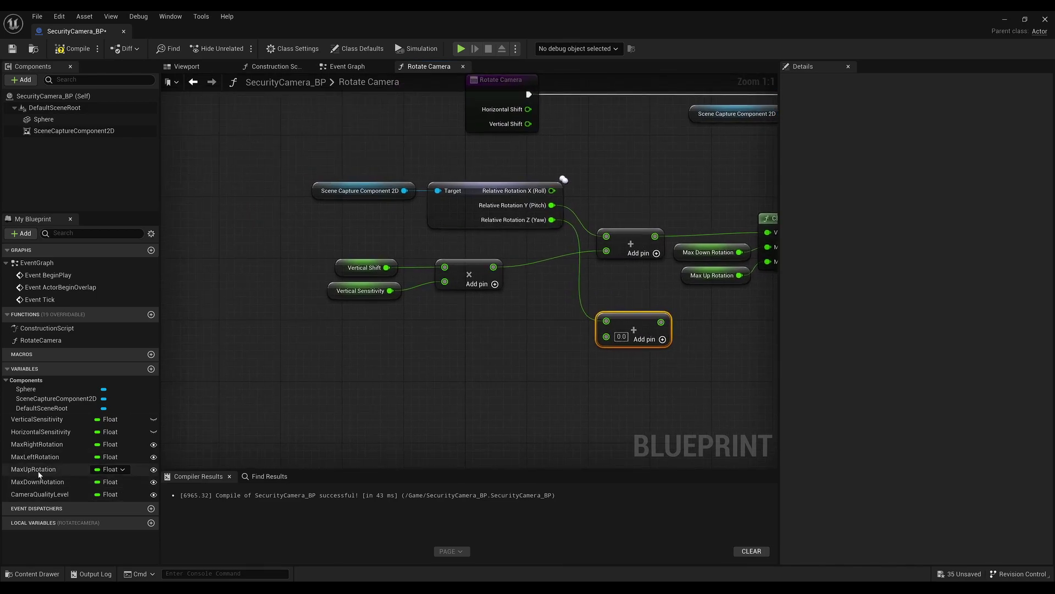
Multiply Horizontal Shift by Horizontal Sensitivity and feed the product into the yaw Add node.
drag(36, 437, 330, 383)
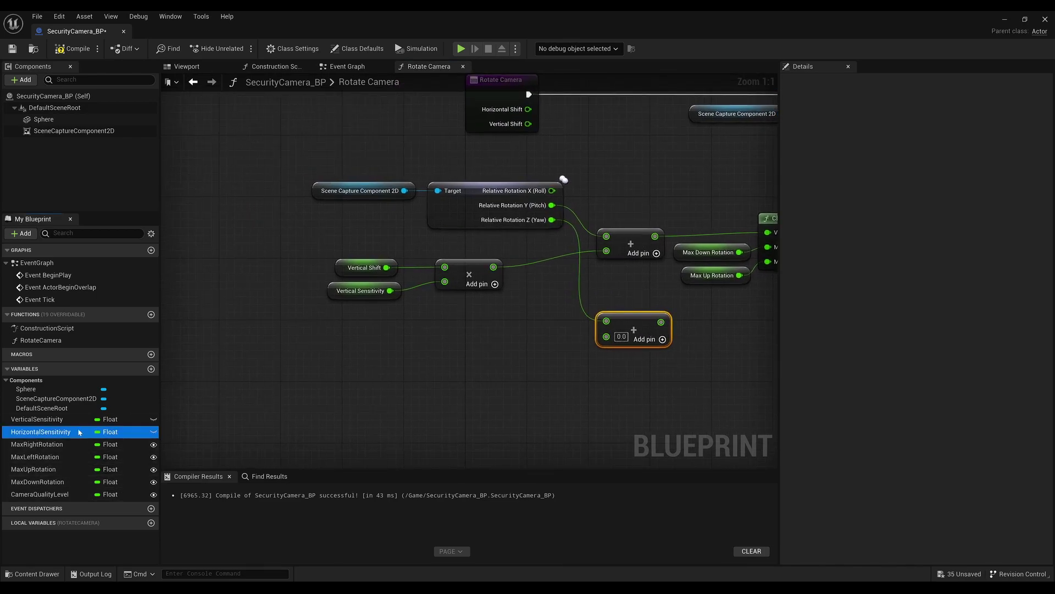
click(353, 401)
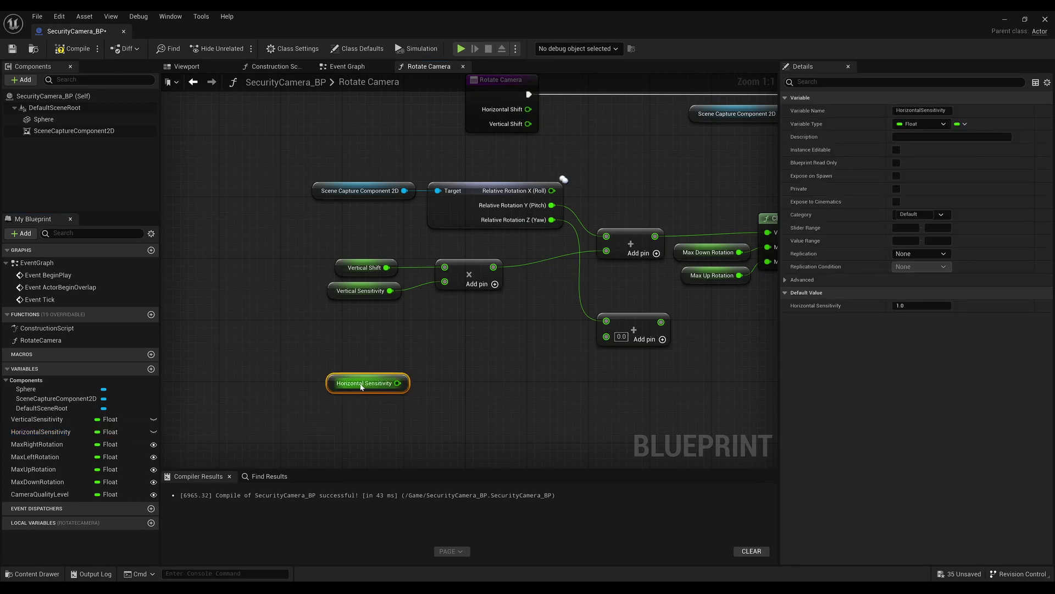
right_click(334, 357)
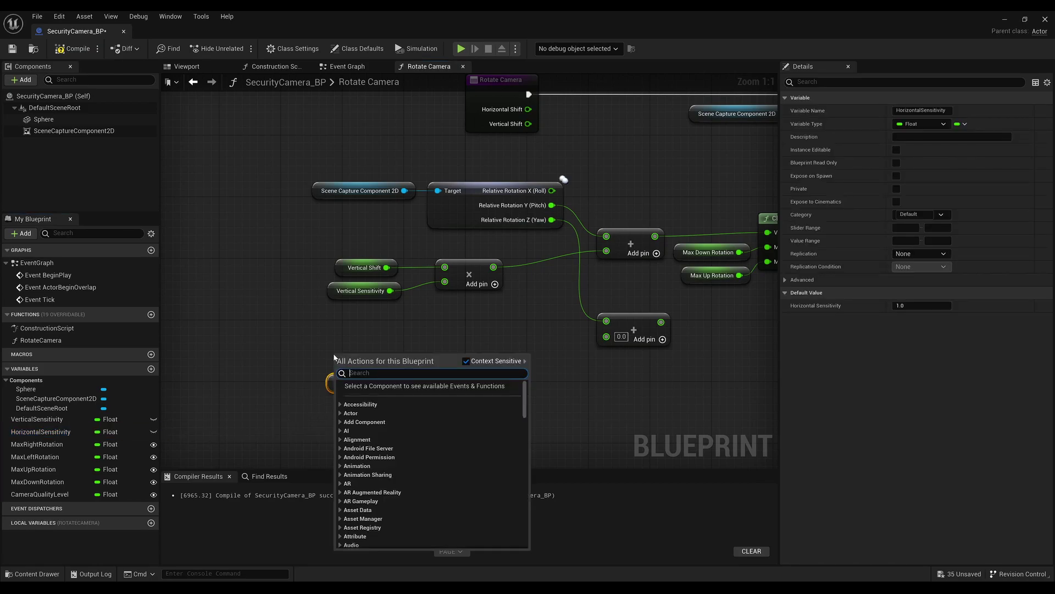
text(gethorizontalshift)
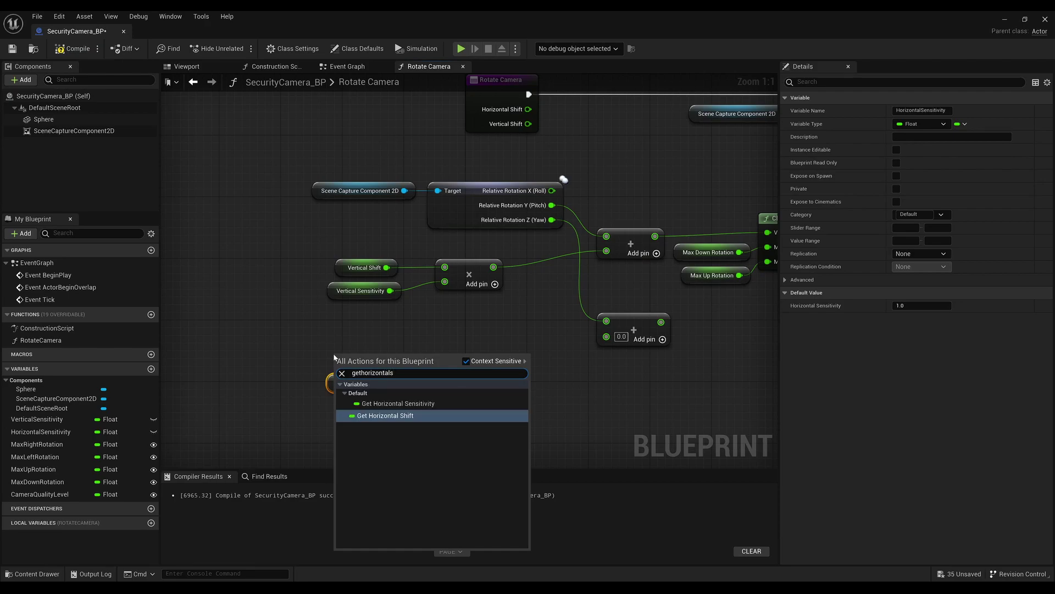
key(Return)
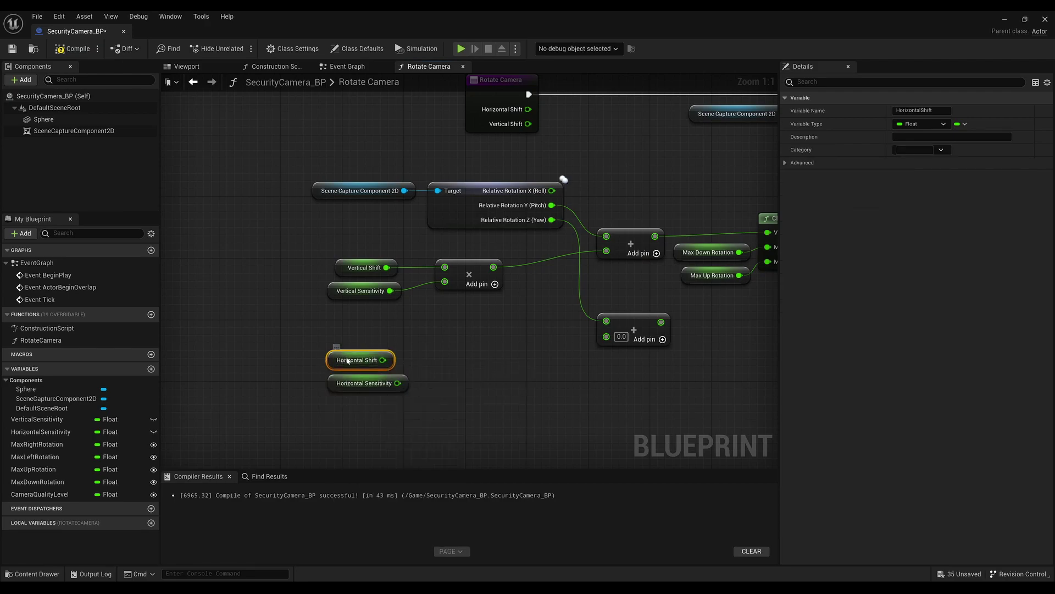
drag(358, 360, 437, 368)
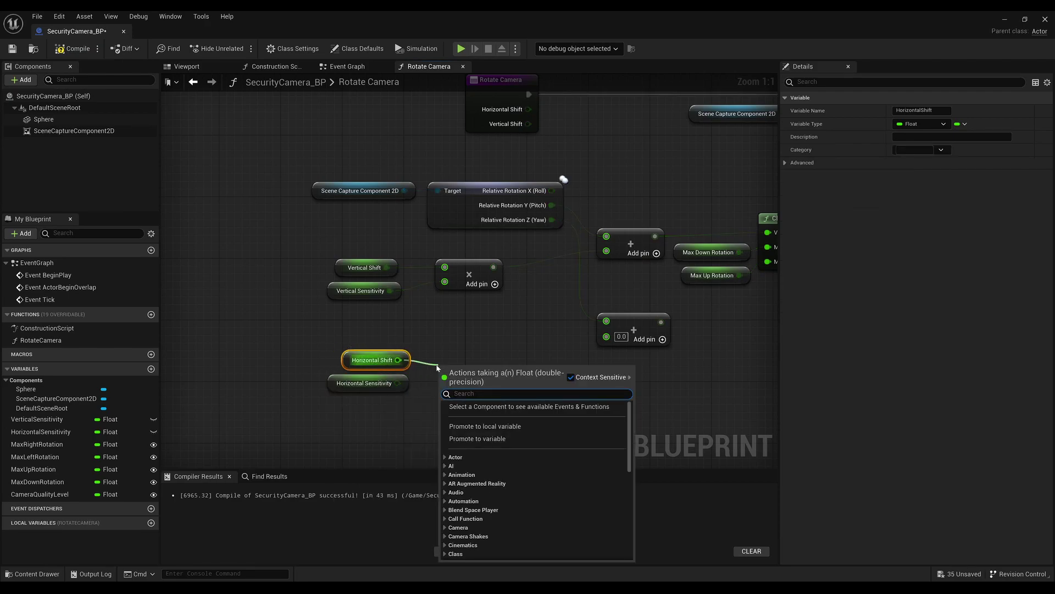
text(*)
key(Return)
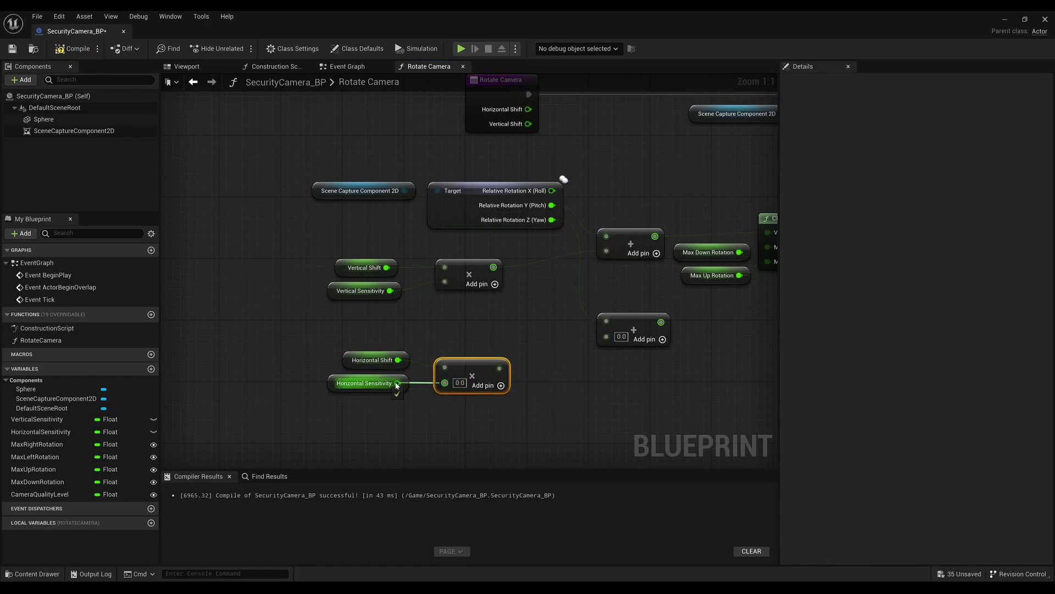
mouse_move(398, 383)
mouse_down()
mouse_move(445, 382)
mouse_move(452, 358)
mouse_move(615, 344)
mouse_up()
right_drag(599, 321, 386, 321)
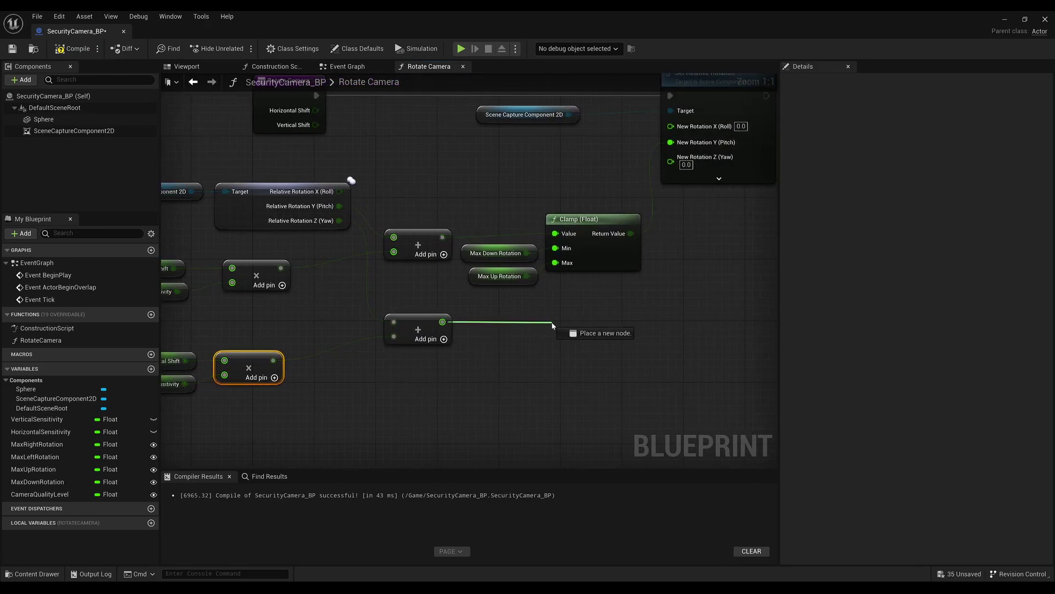
Clamp the yaw sum between Max Left Rotation and Max Right Rotation, wiring it into New Rotation Z (Yaw).
drag(450, 321, 552, 325)
text(clamp)
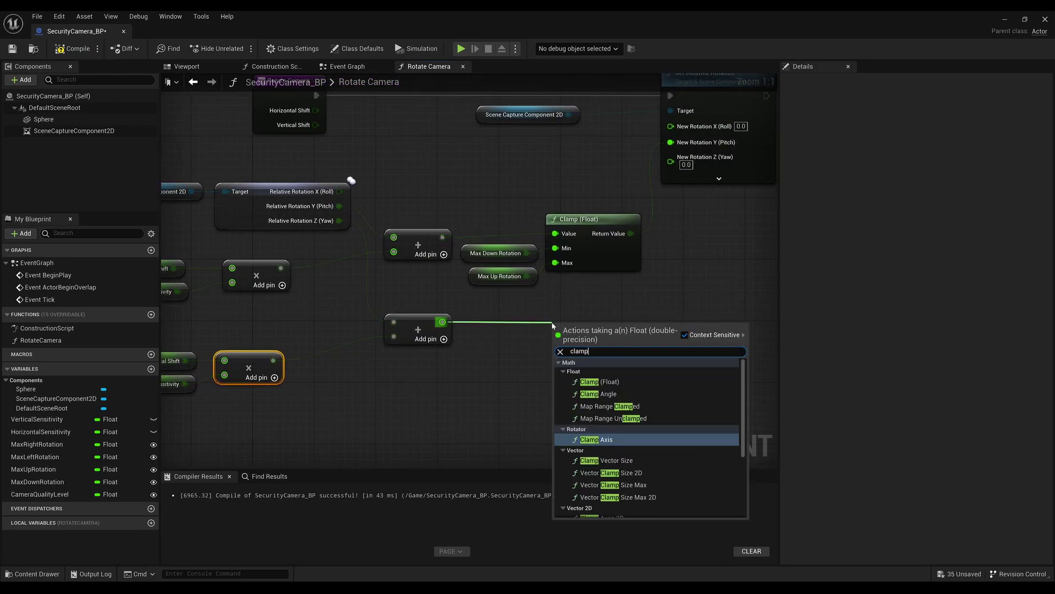
click(599, 382)
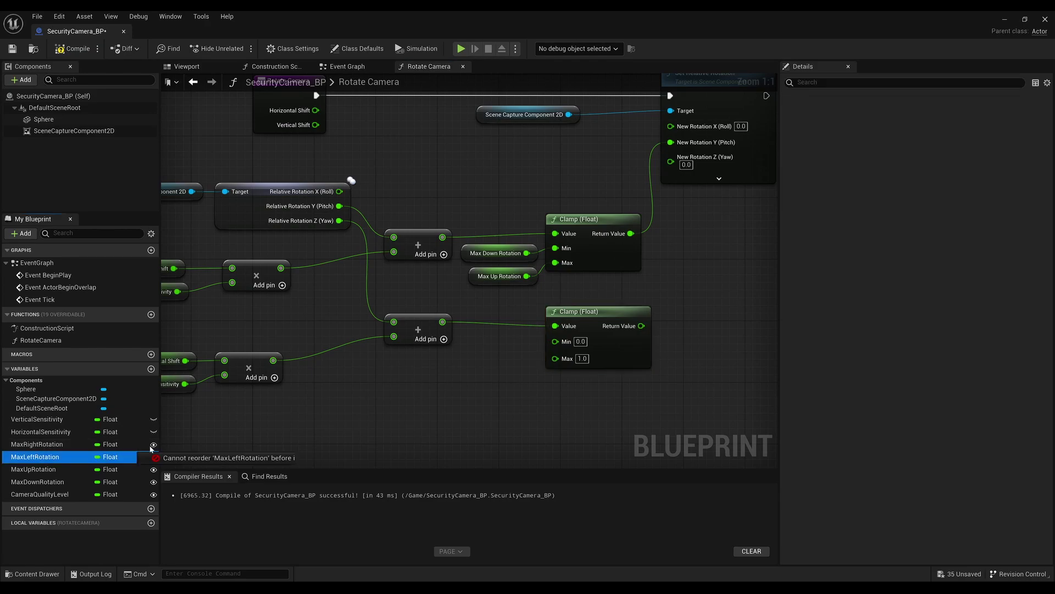
drag(34, 456, 555, 341)
drag(476, 342, 488, 350)
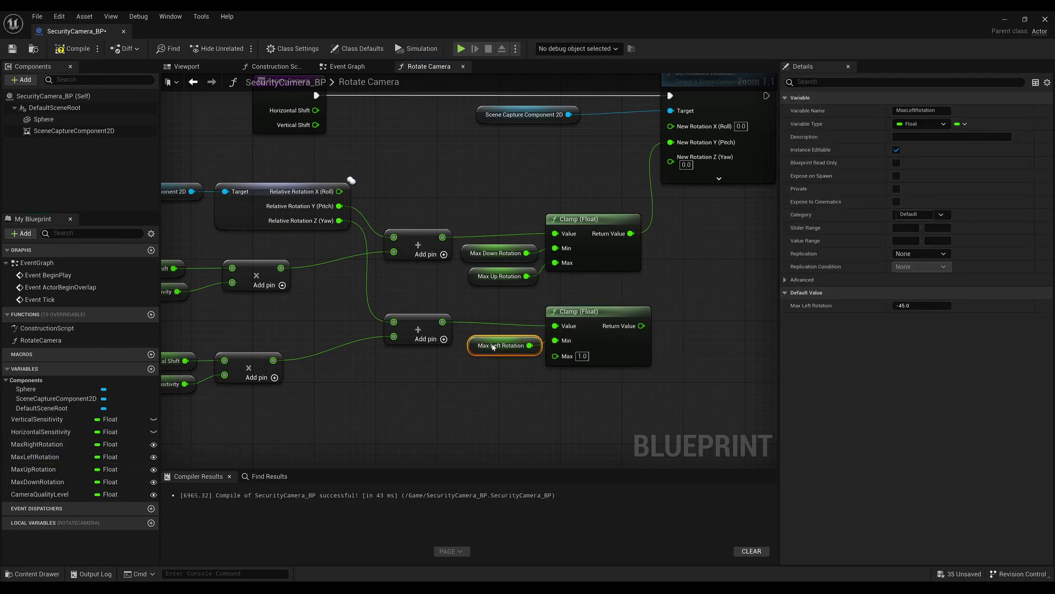
drag(578, 319, 592, 319)
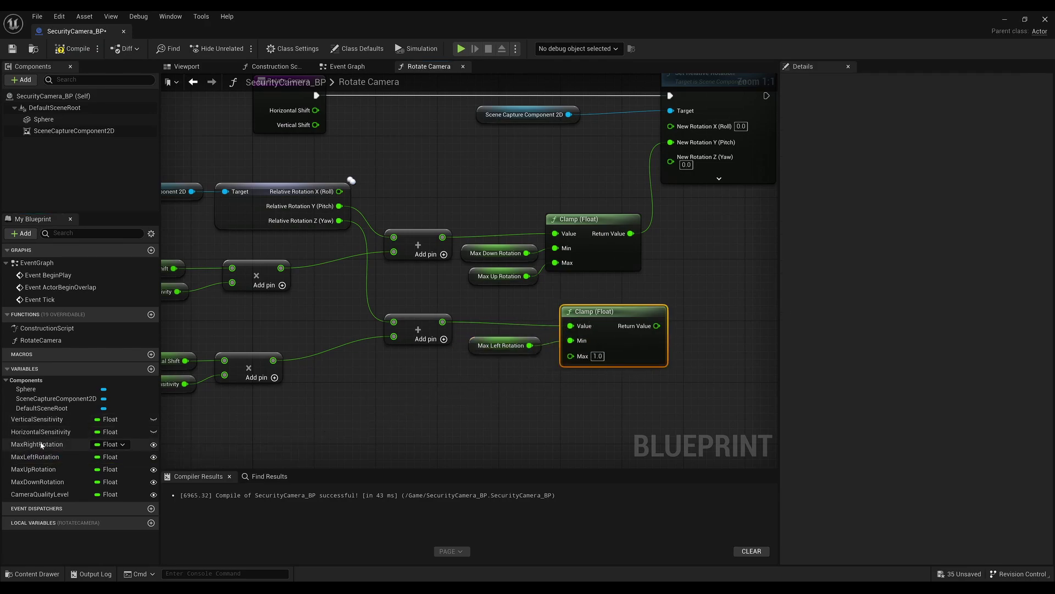
drag(38, 449, 570, 356)
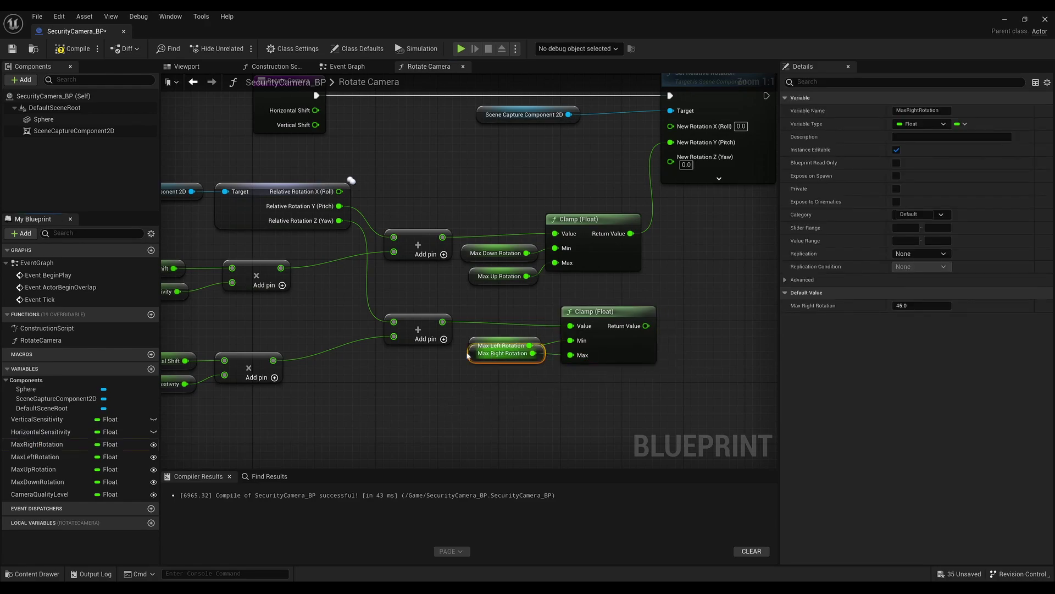
drag(473, 352, 470, 372)
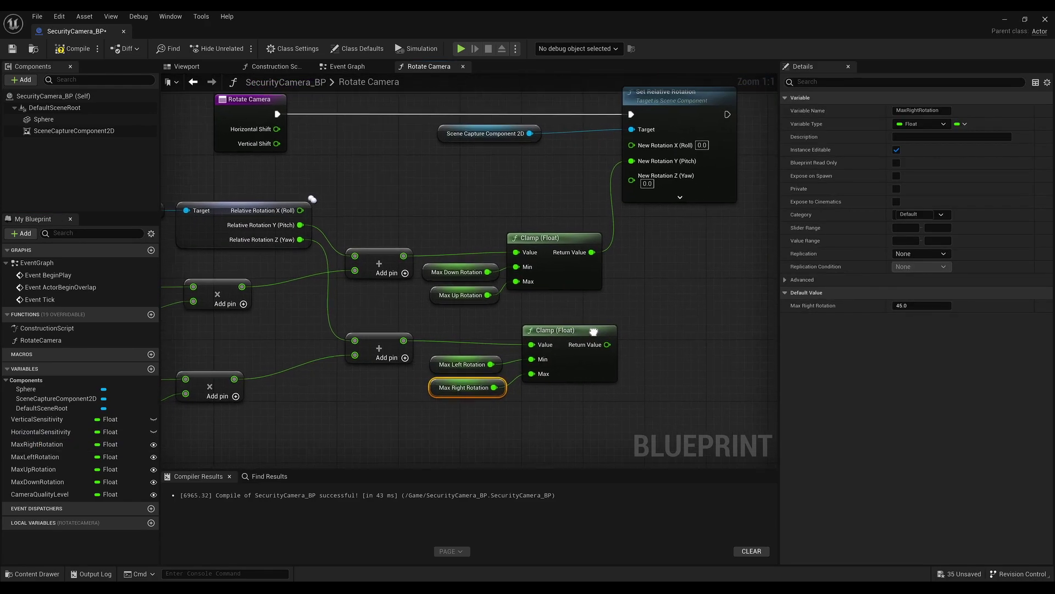
right_drag(630, 313, 569, 342)
mouse_move(586, 353)
mouse_down()
mouse_move(635, 248)
mouse_move(611, 188)
mouse_up()
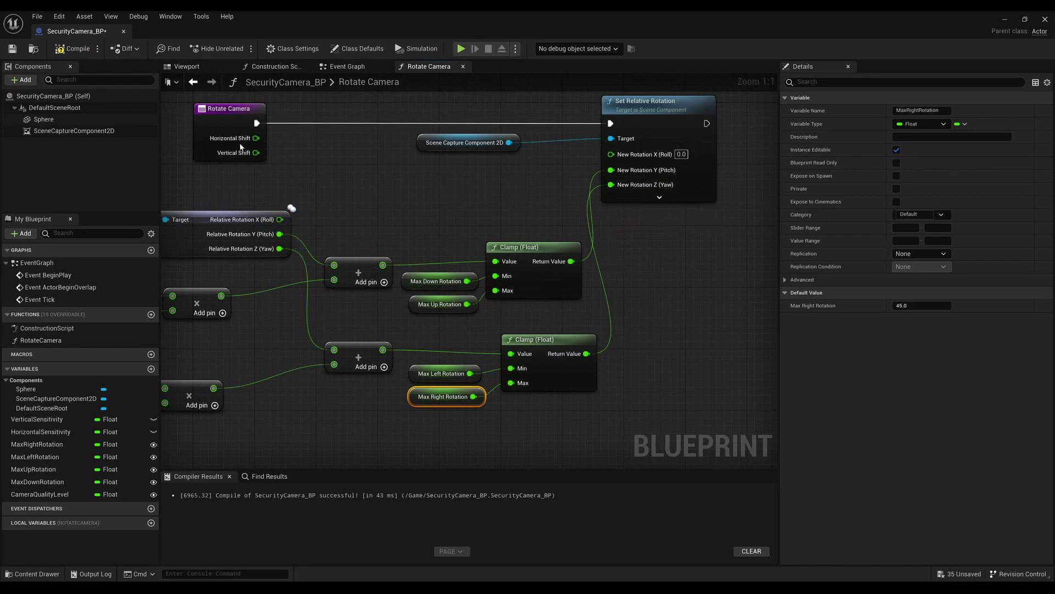
Compile and save the SecurityCamera blueprint and review the whole Rotate Camera function.
click(73, 48)
click(12, 49)
scroll(324, 187, down, 1)
mouse_move(325, 186)
right_down()
mouse_move(402, 193)
mouse_move(366, 193)
mouse_move(383, 204)
right_up()
scroll(332, 192, down, 1)
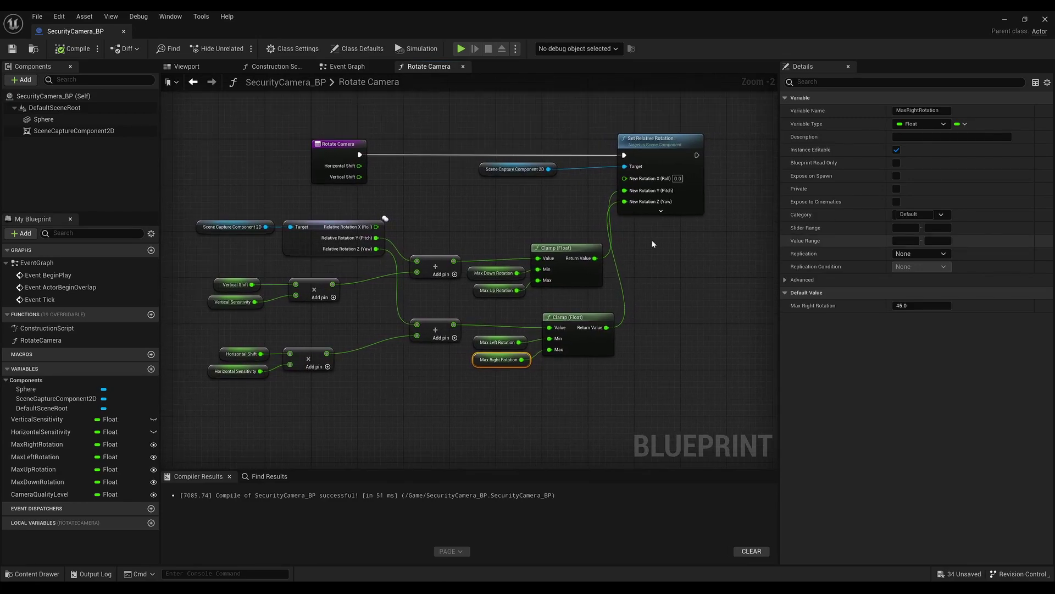
Close the Rotate Camera graph and the blueprint editor, returning to the level editor.
click(516, 204)
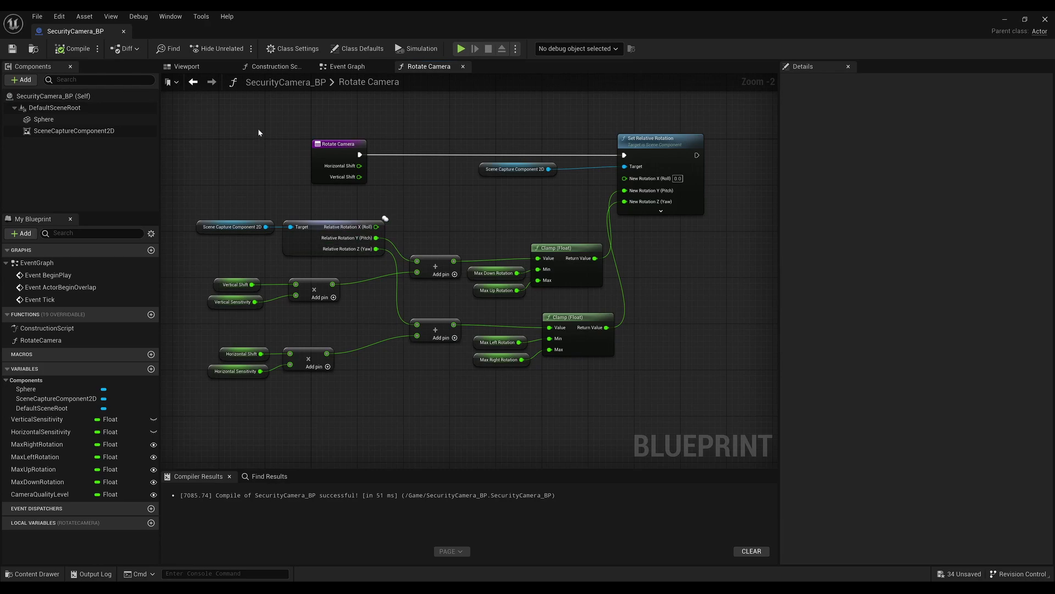
click(464, 67)
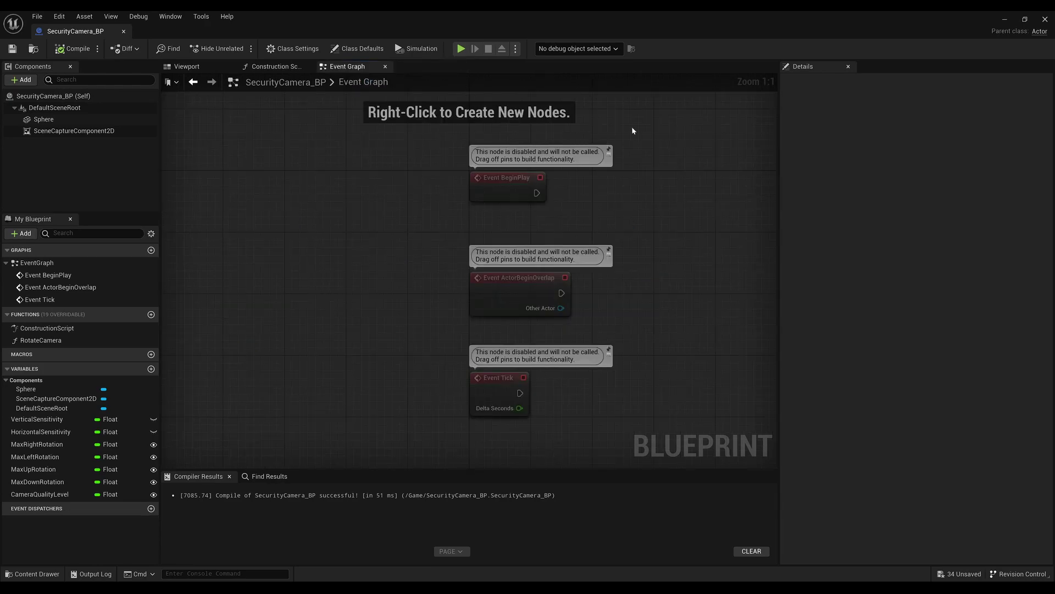
click(1002, 20)
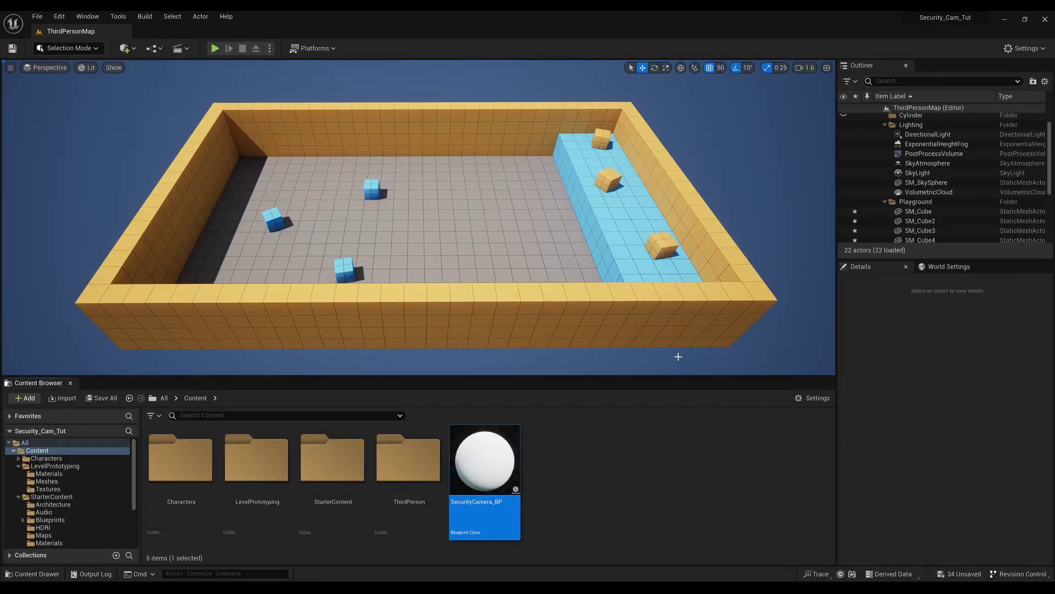
click(584, 471)
Create a Material named SecurityCamera_MAT in Content and open it in the Material editor.
right_click(562, 466)
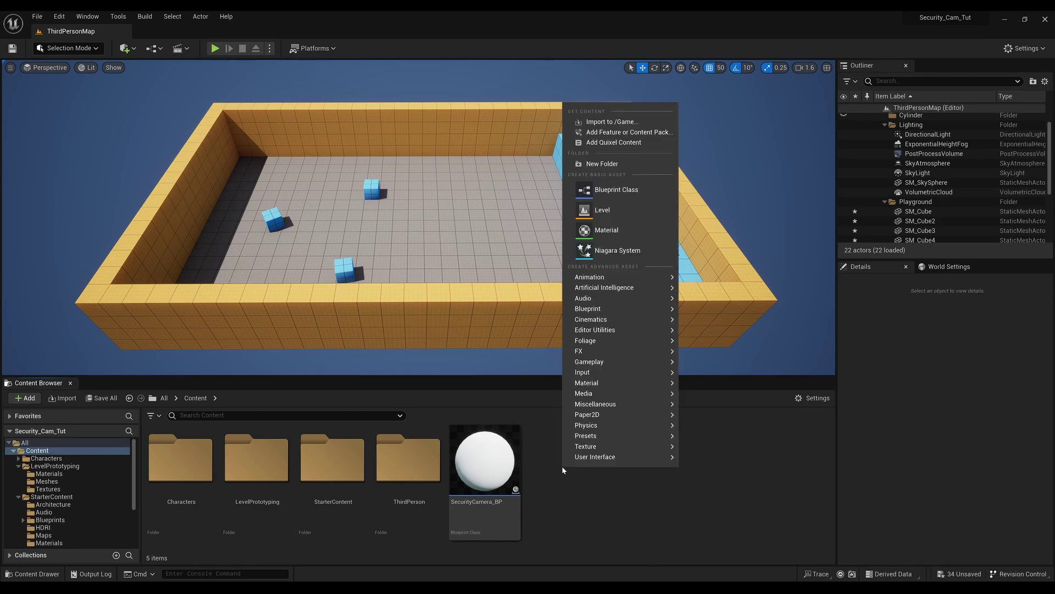
click(602, 231)
text(SecurityCamera_MAT)
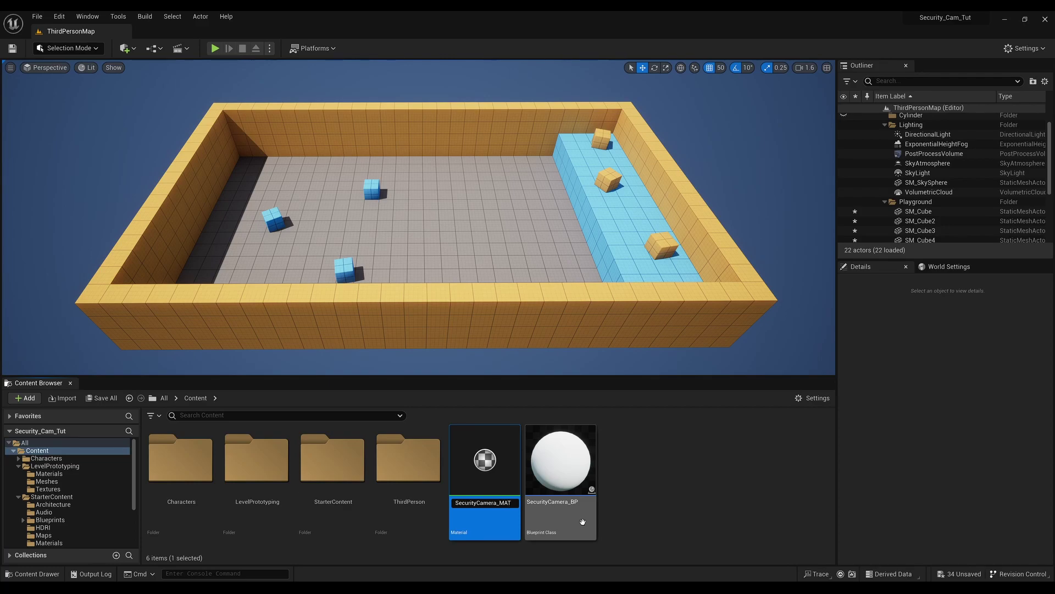
key(Return)
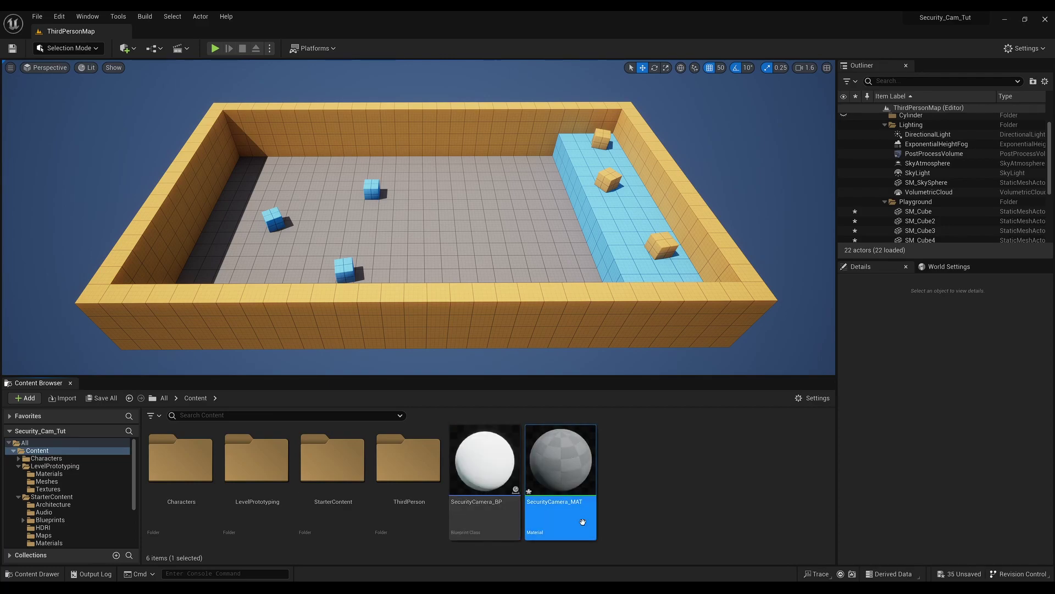
double_click(562, 471)
Add a Texture Sample parameter node named Texture to the material graph.
right_drag(534, 393, 614, 399)
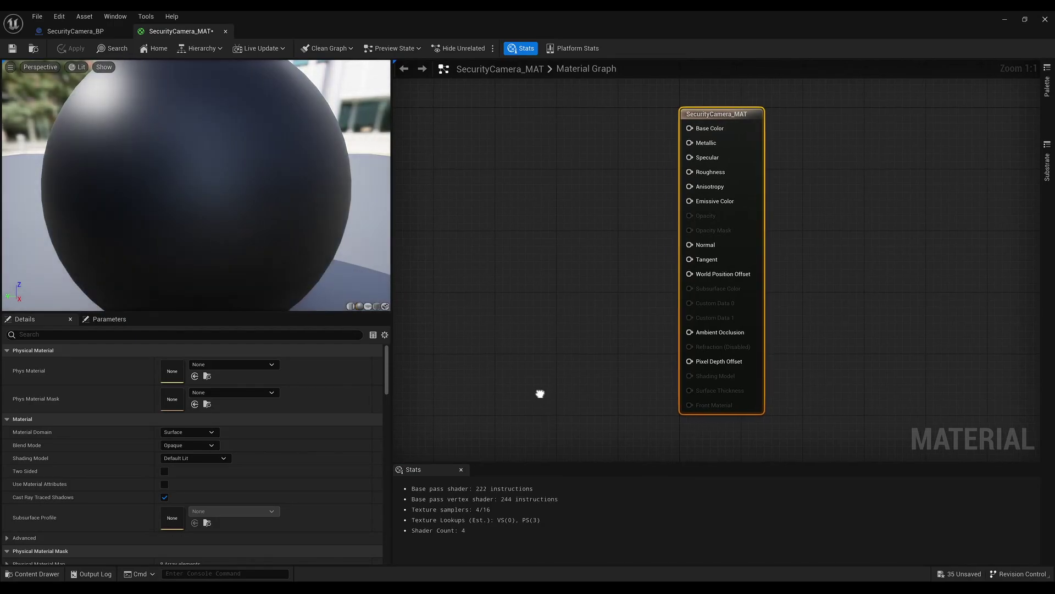
right_click(564, 216)
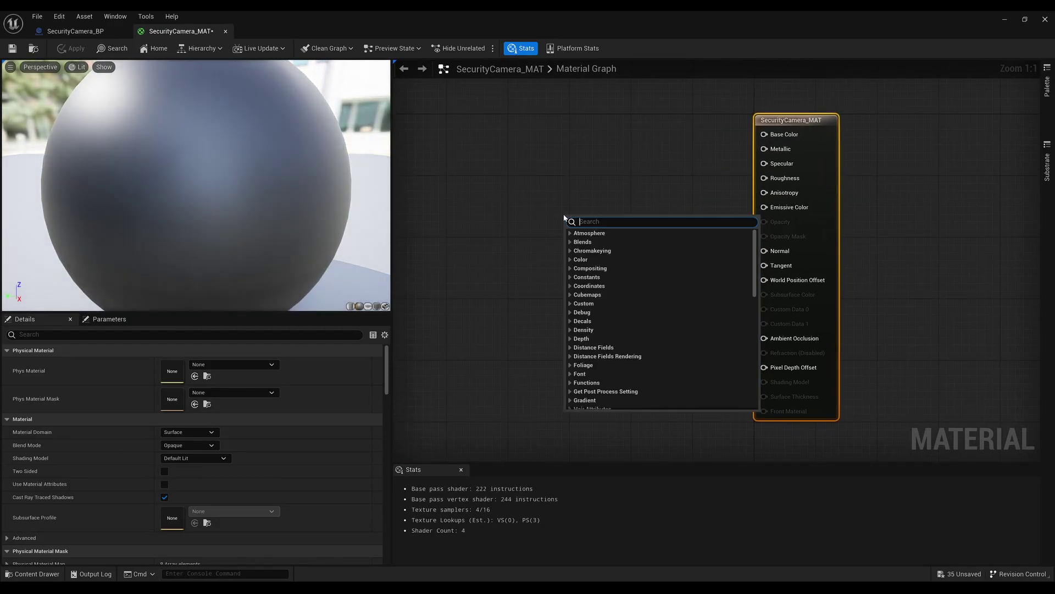
text(texture)
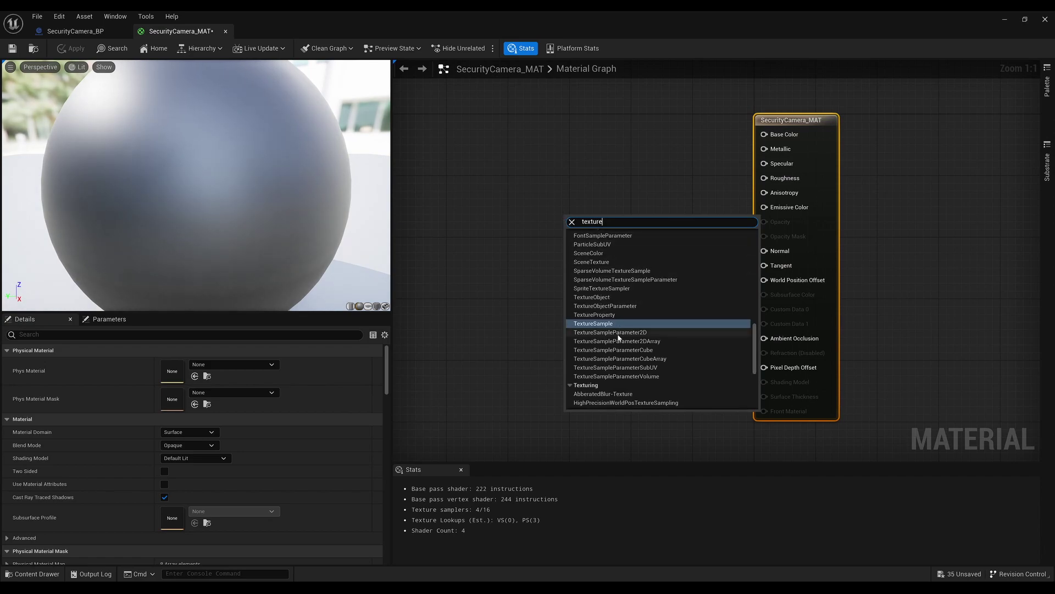
click(617, 332)
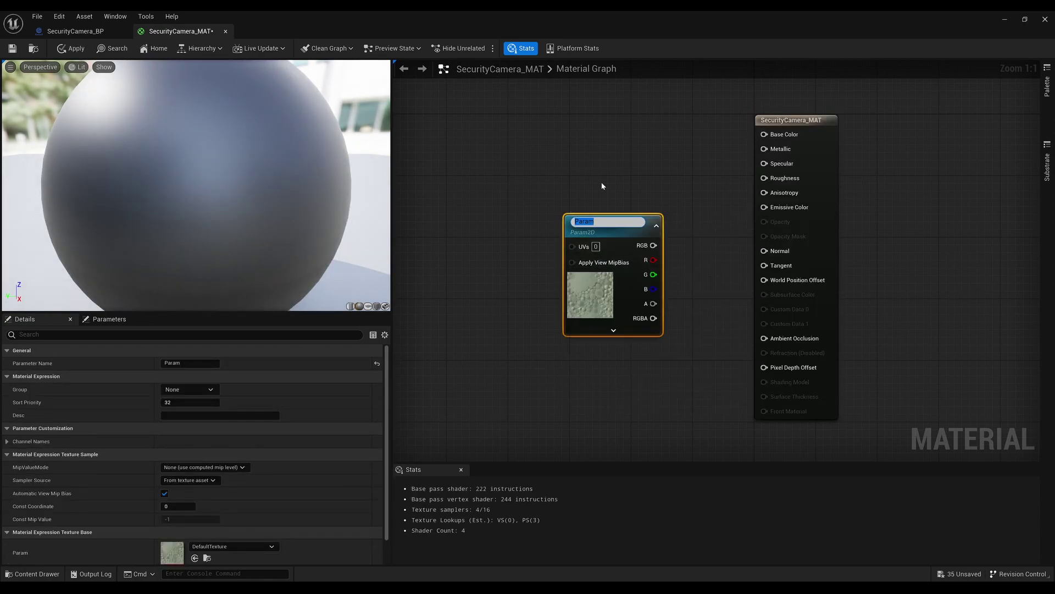
text(Texture)
key(Return)
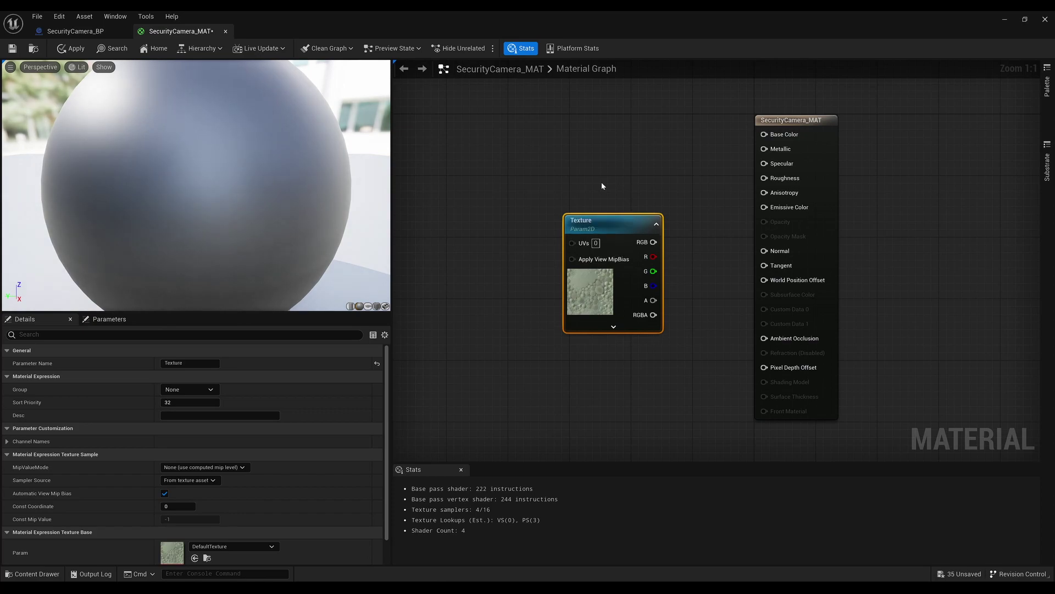
drag(580, 237, 486, 214)
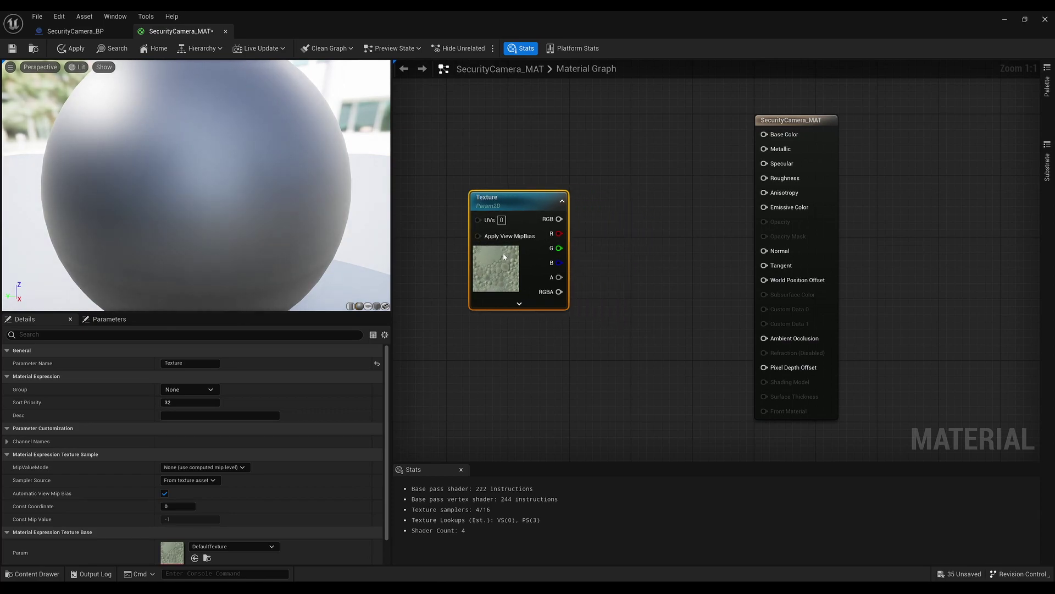
Multiply Texture RGB by a ScreenBrightness scalar parameter (0.5) and drive Emissive Color with it.
drag(555, 219, 594, 222)
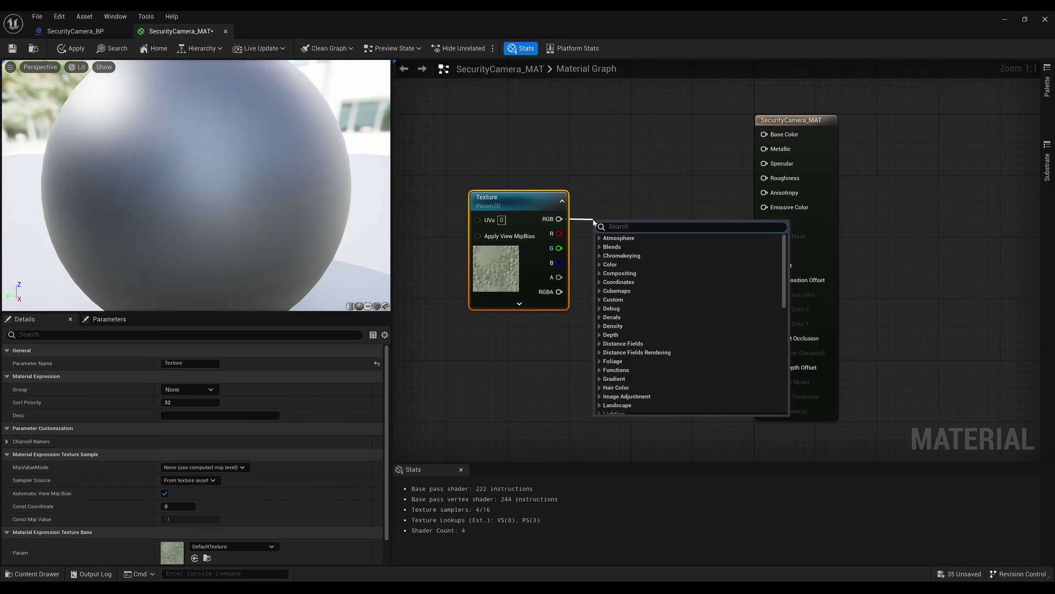
text(*)
key(Return)
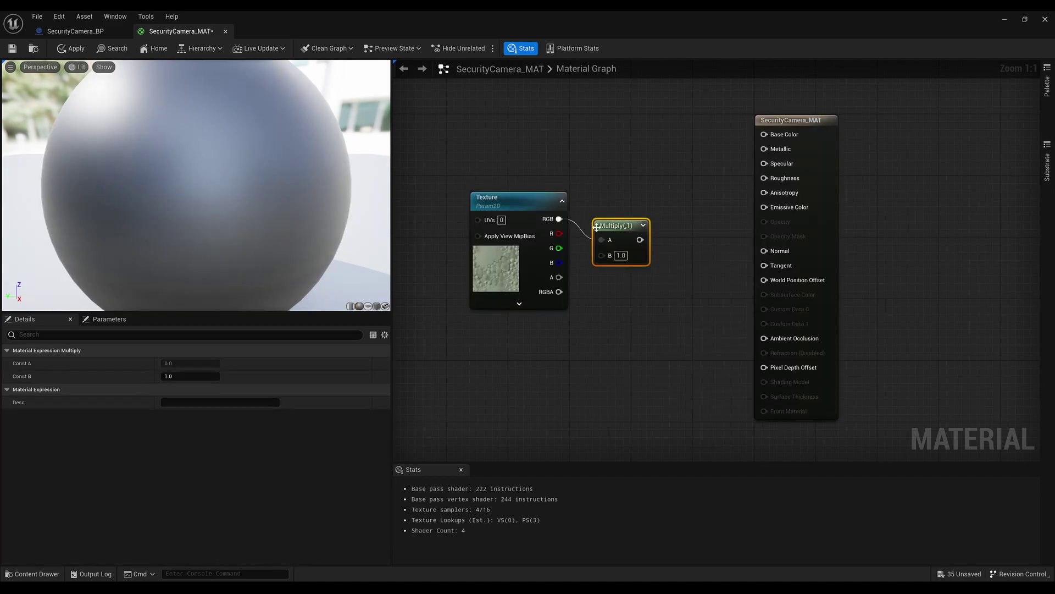
mouse_move(597, 226)
mouse_down()
mouse_move(627, 206)
mouse_move(581, 350)
mouse_up()
text(scalar)
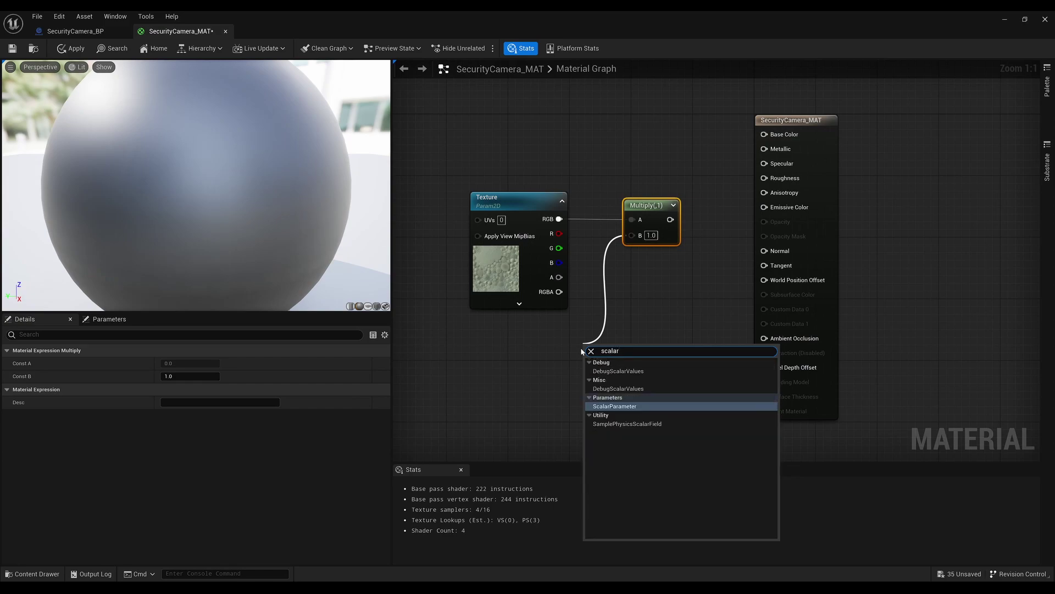
key(Return)
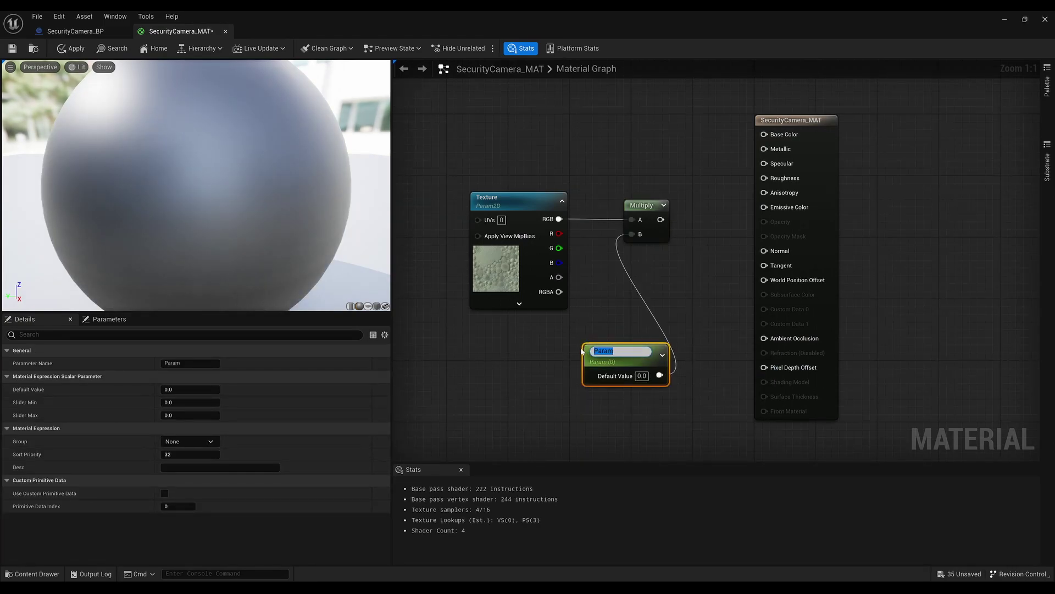
text(ScreenBrightnes)
text(s)
key(Return)
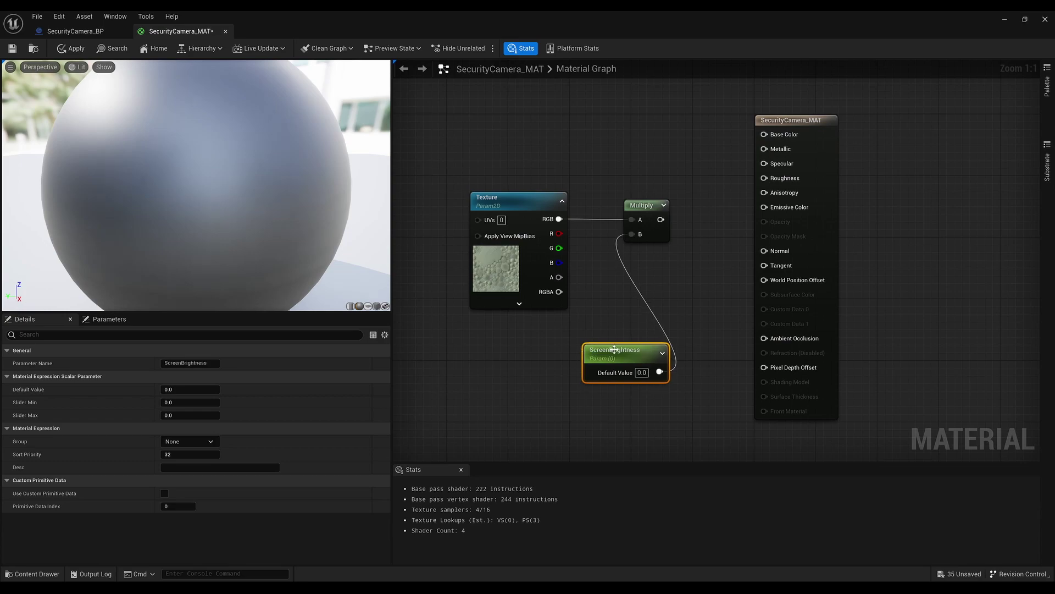
drag(615, 350, 519, 338)
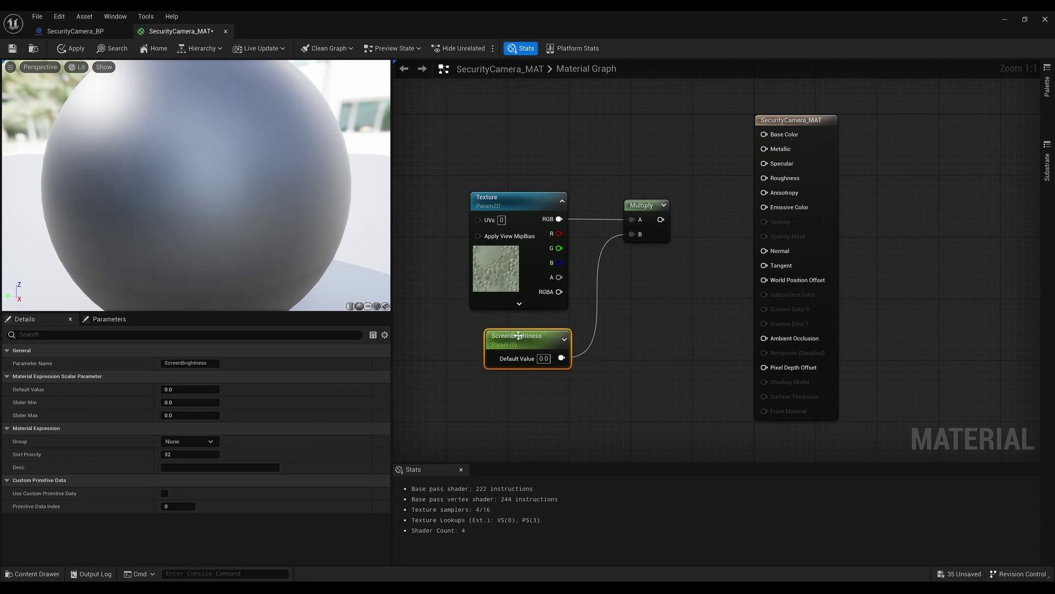
click(174, 388)
text(0.5)
drag(660, 219, 764, 207)
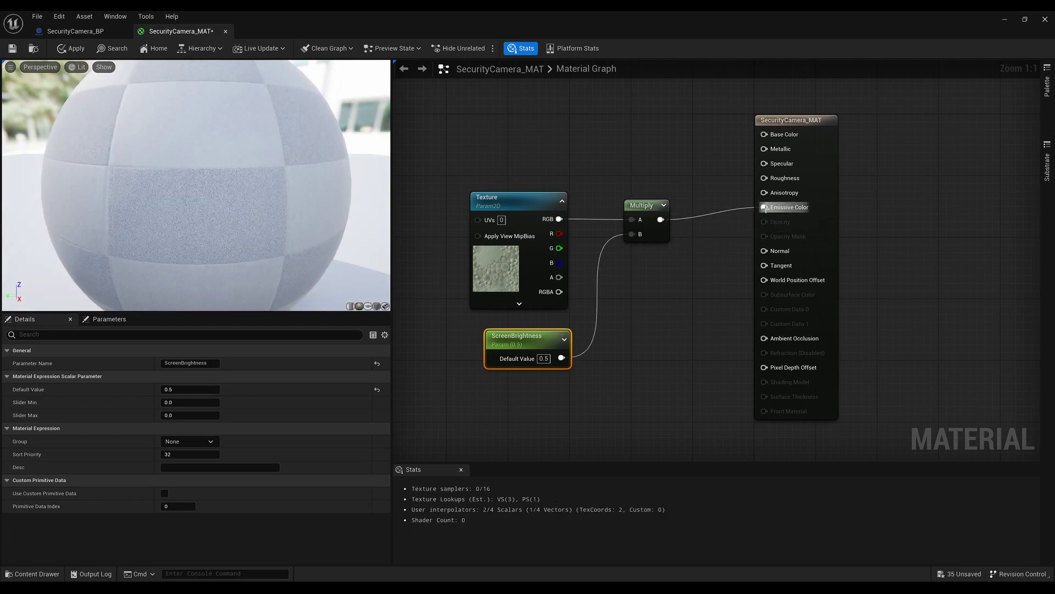
Set Blend Mode to Translucent and Shading Model to Unlit, then apply, save and close the material.
click(829, 192)
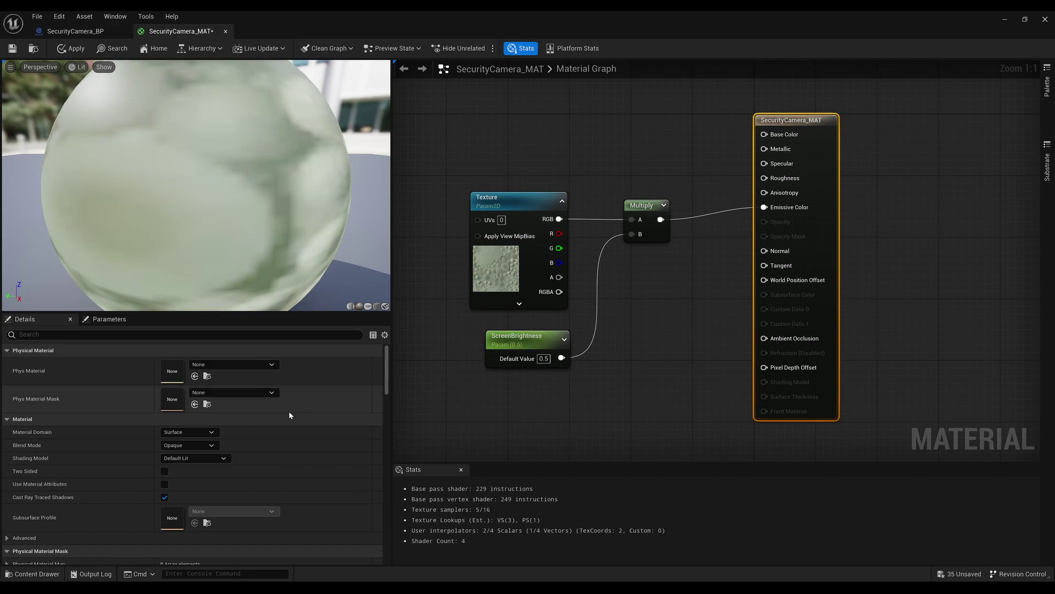
click(178, 446)
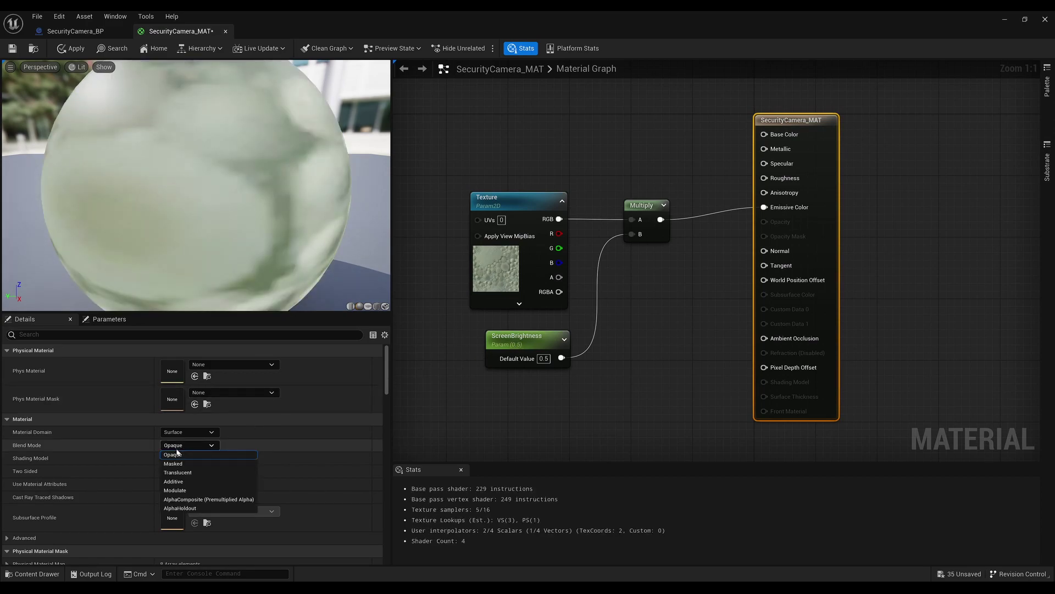
click(177, 472)
click(175, 459)
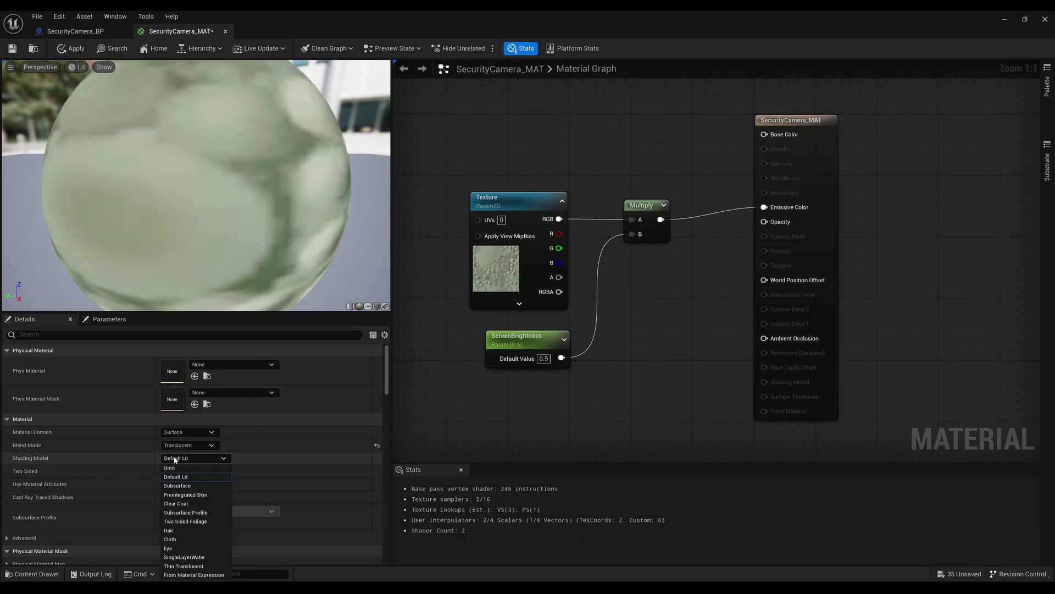
click(170, 467)
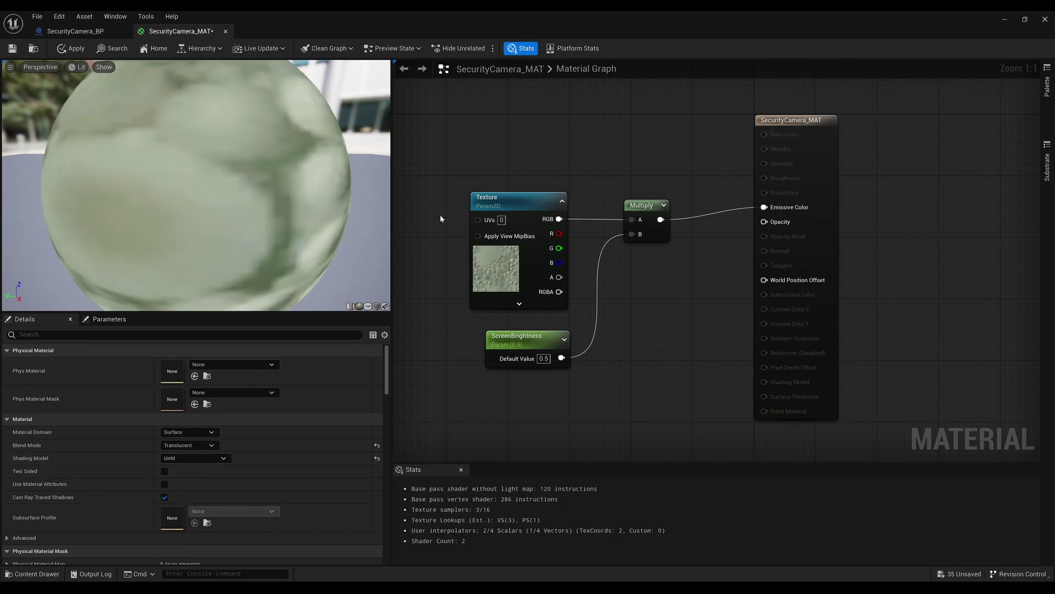
click(70, 49)
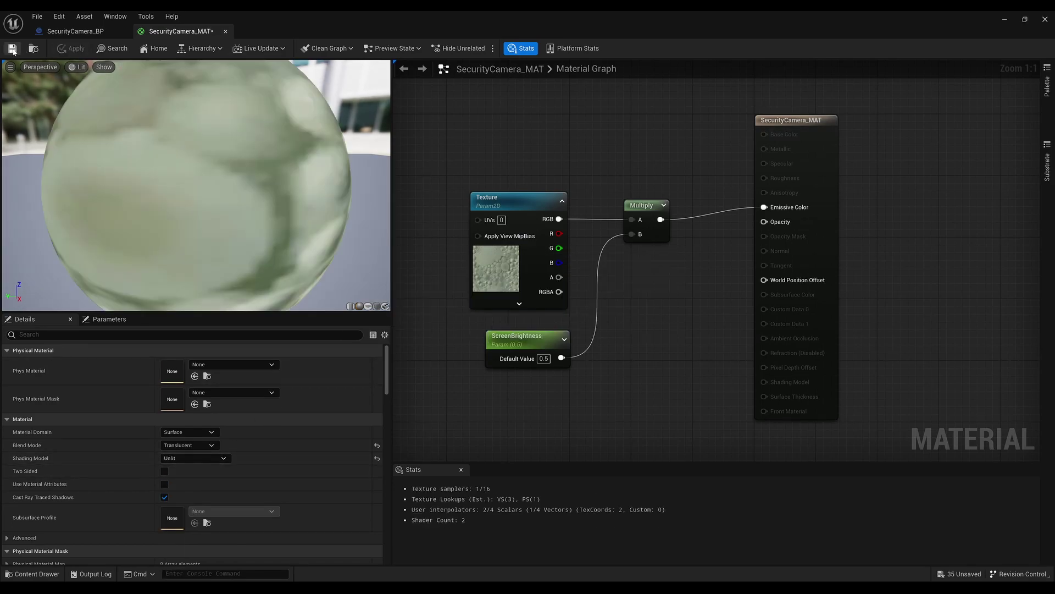
click(13, 49)
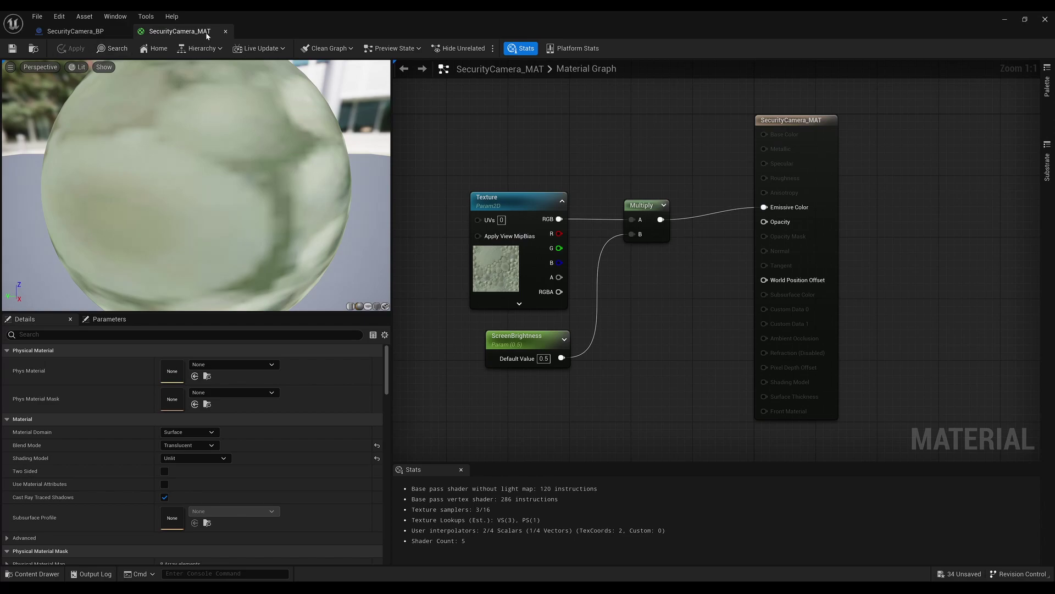
click(226, 31)
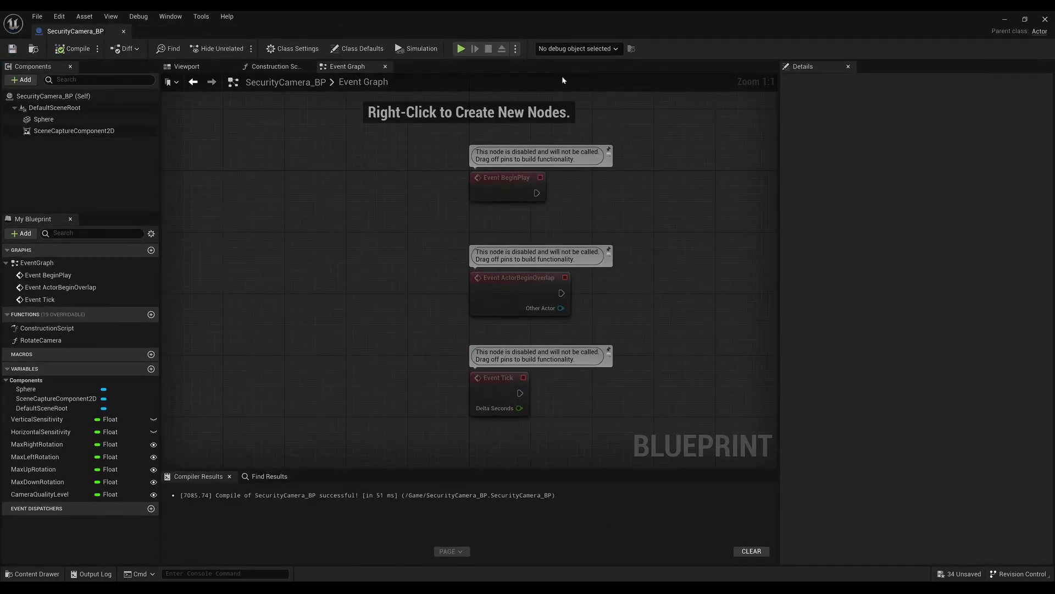
From the level editor's Content Browser, create an Actor Blueprint Class named SecurityMonitor_BP and open it.
click(1007, 20)
click(645, 481)
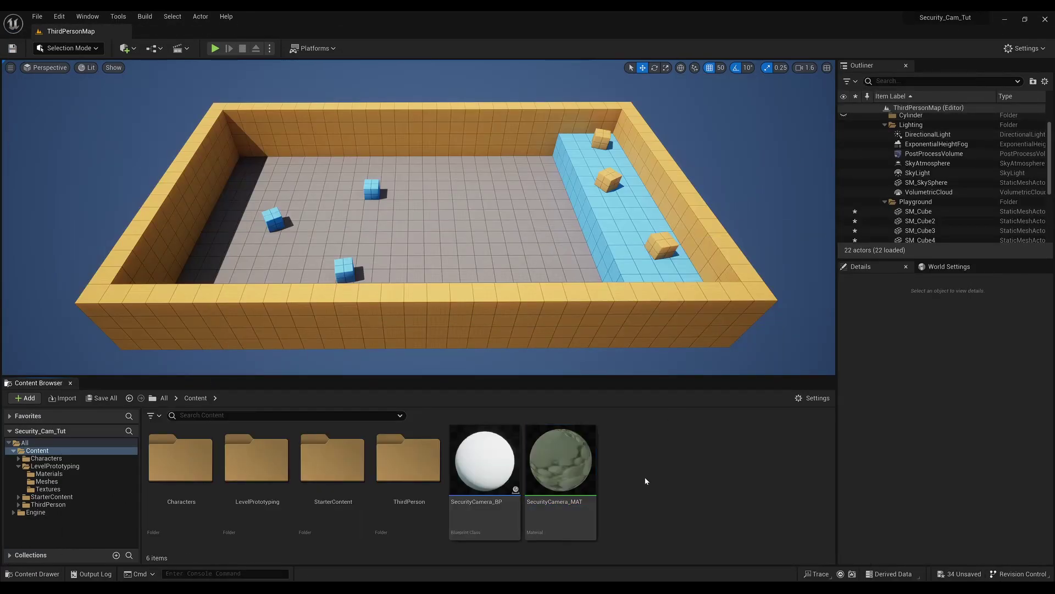
right_click(624, 455)
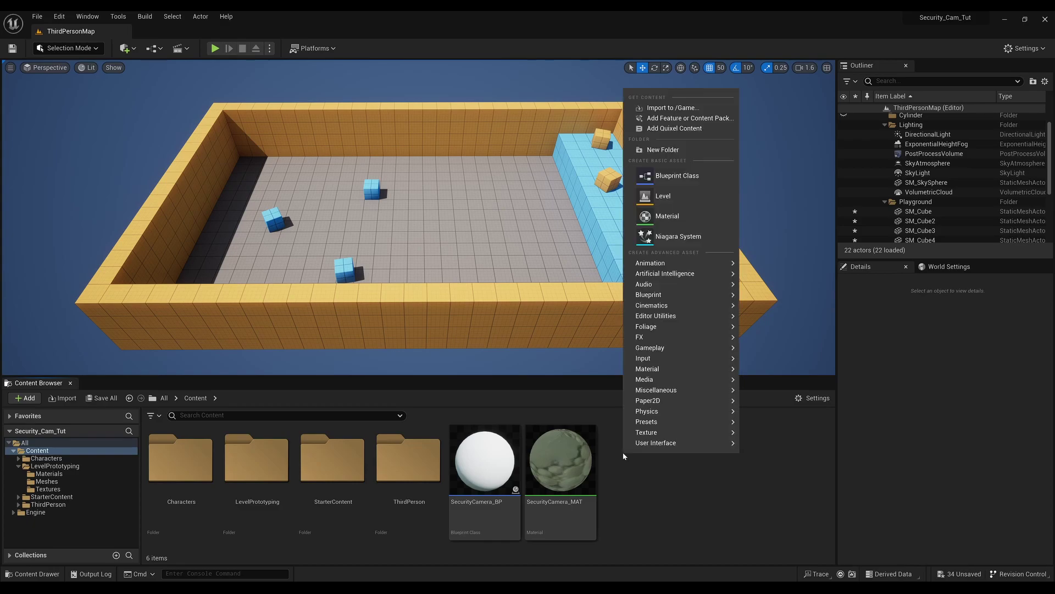
click(692, 174)
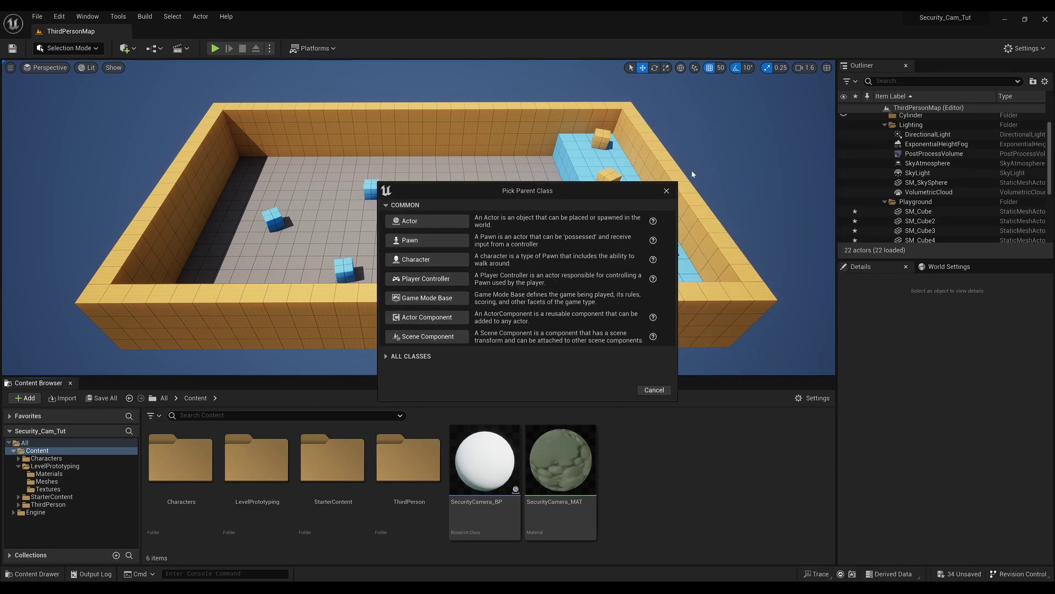
click(422, 222)
text(SecurityMonitor_BP)
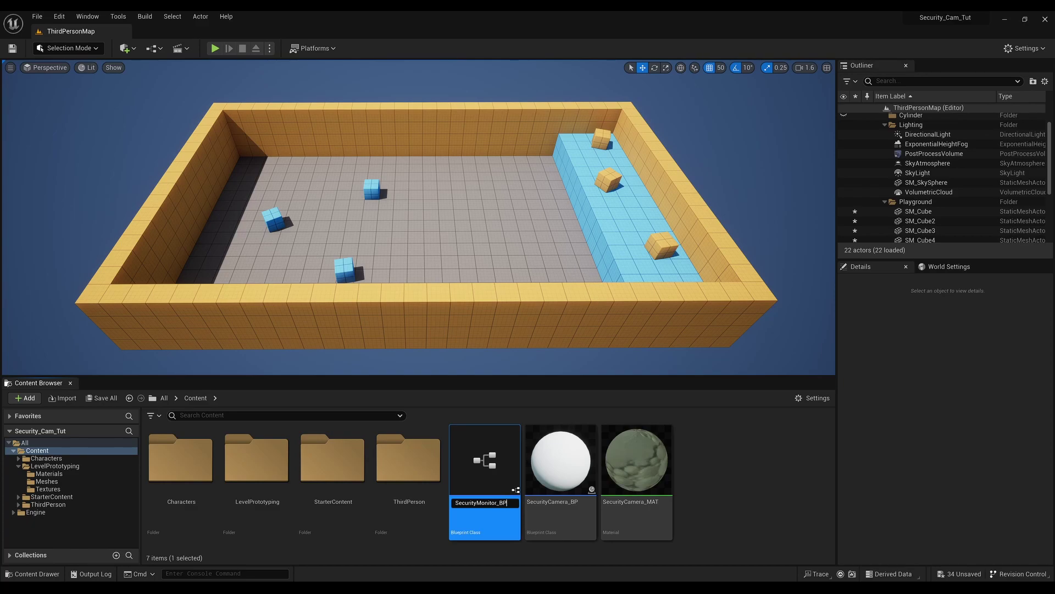
key(Return)
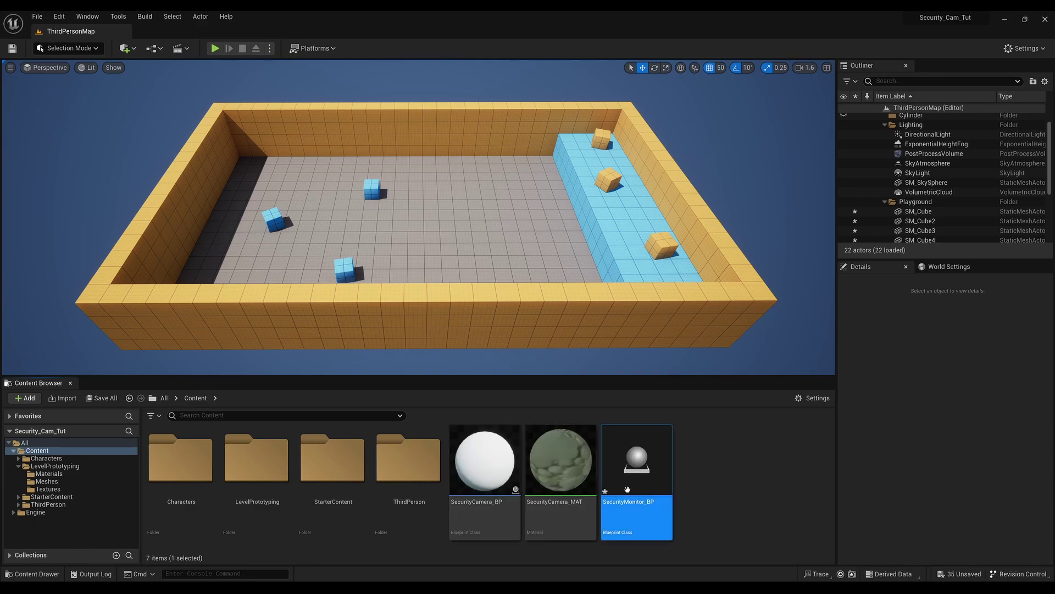
double_click(632, 488)
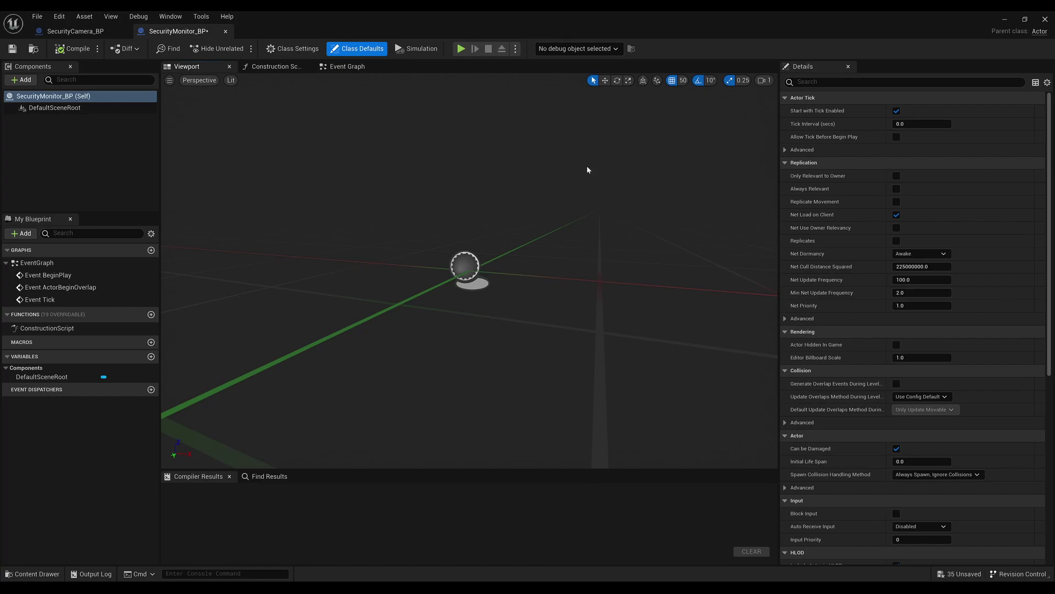
Add a Plane component to SecurityMonitor_BP and name it Monitor.
click(24, 81)
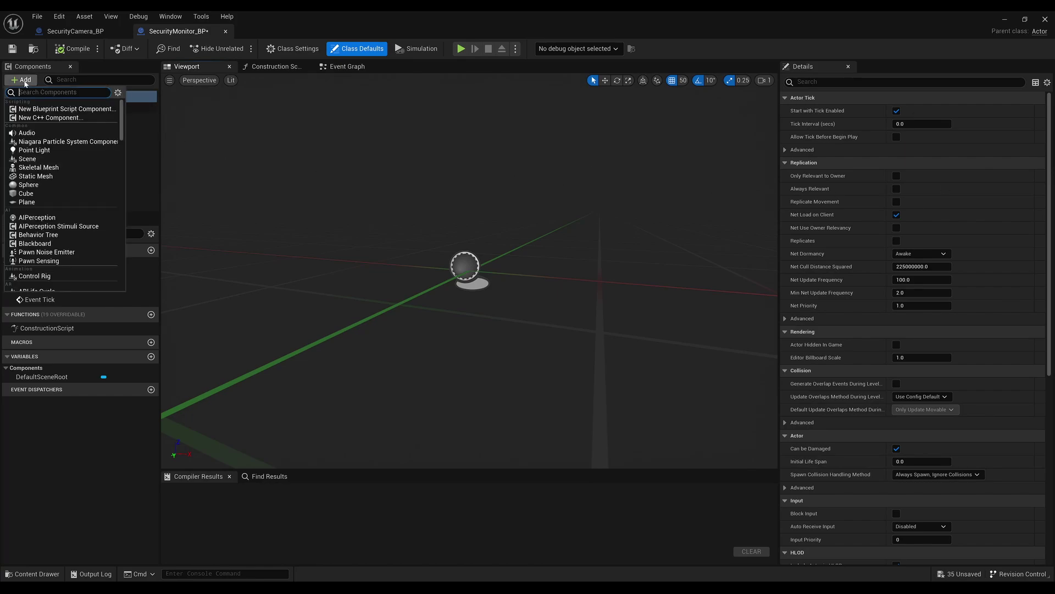
text(plane)
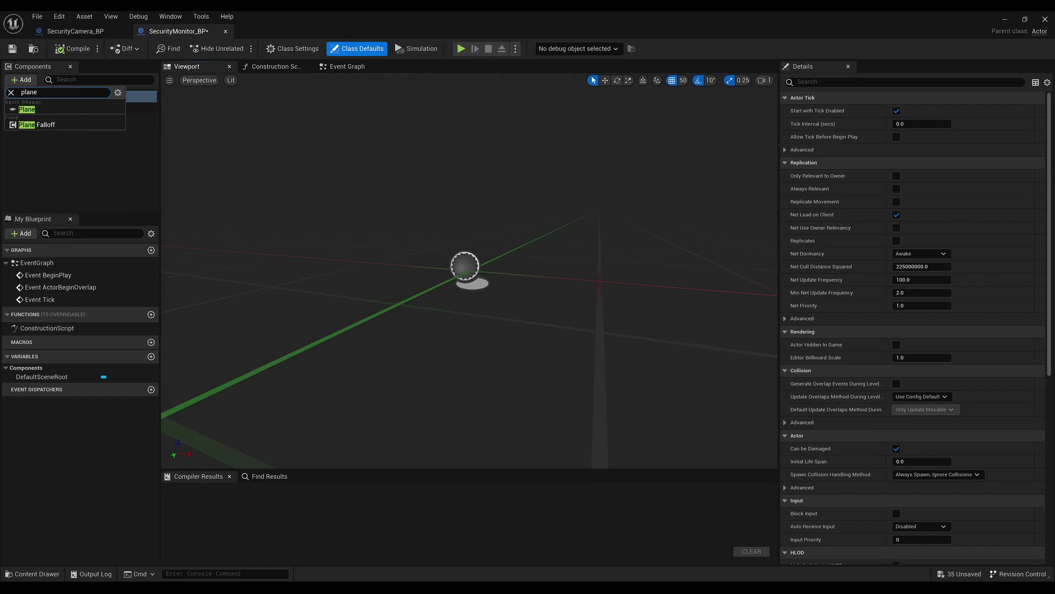
click(22, 109)
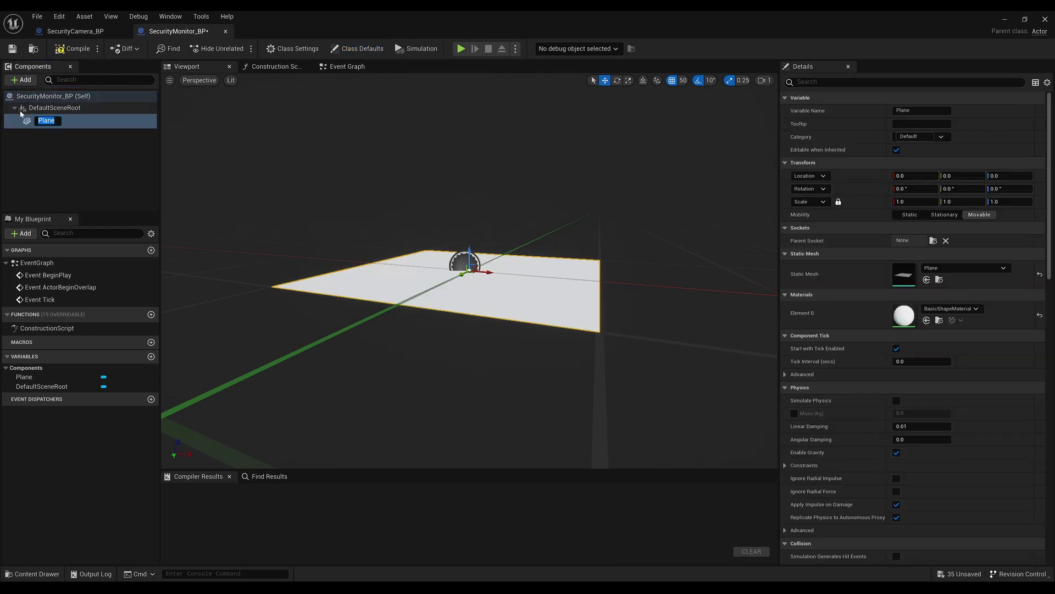
text(Monitor)
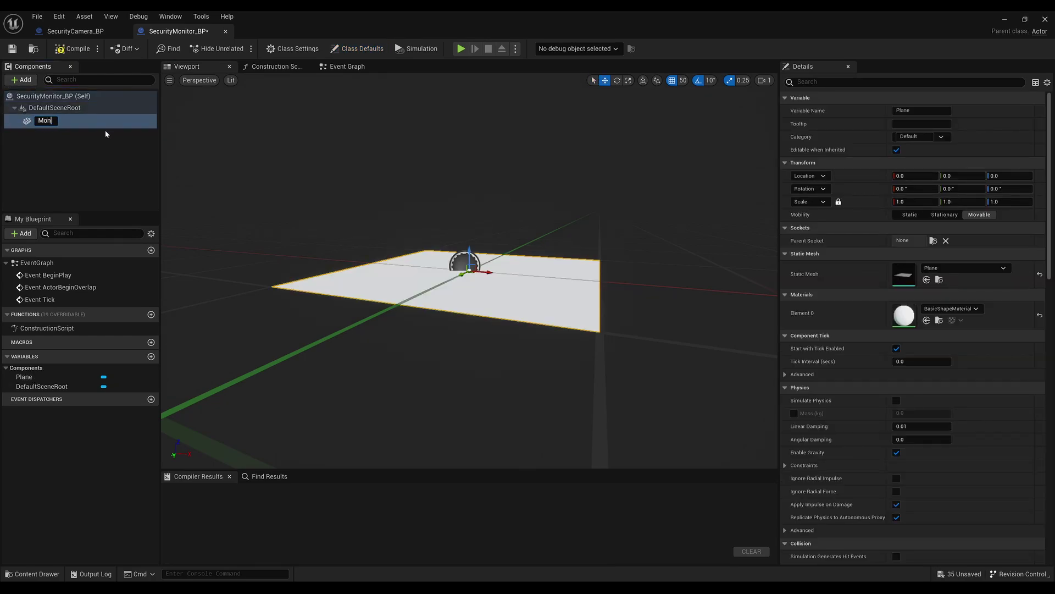
key(Return)
right_drag(467, 275, 467, 242)
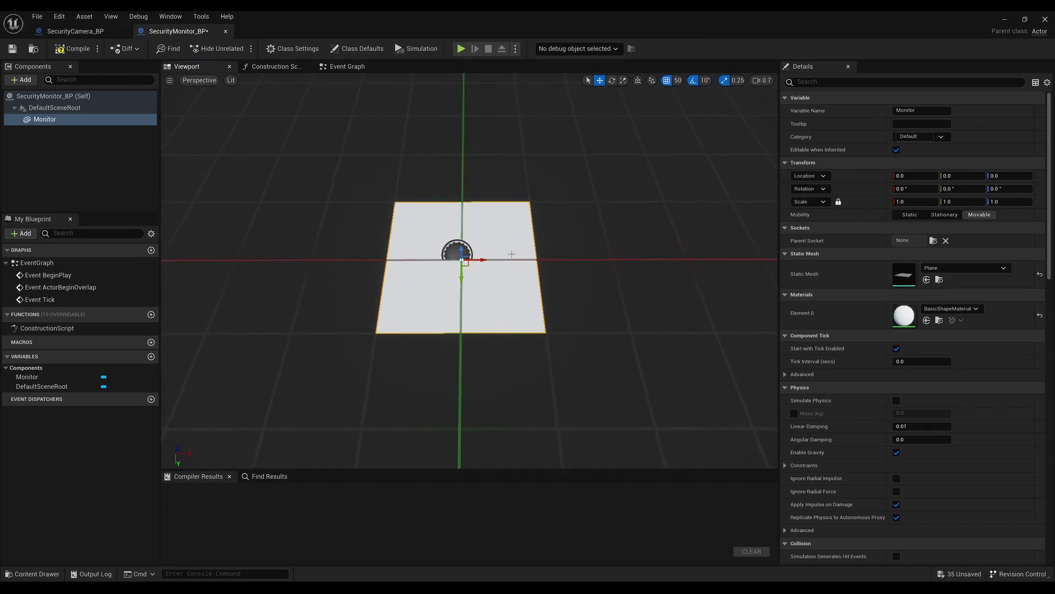
Unlock scale, set the Monitor plane's X scale to 2.0, compile, and go to the Event Graph.
click(839, 202)
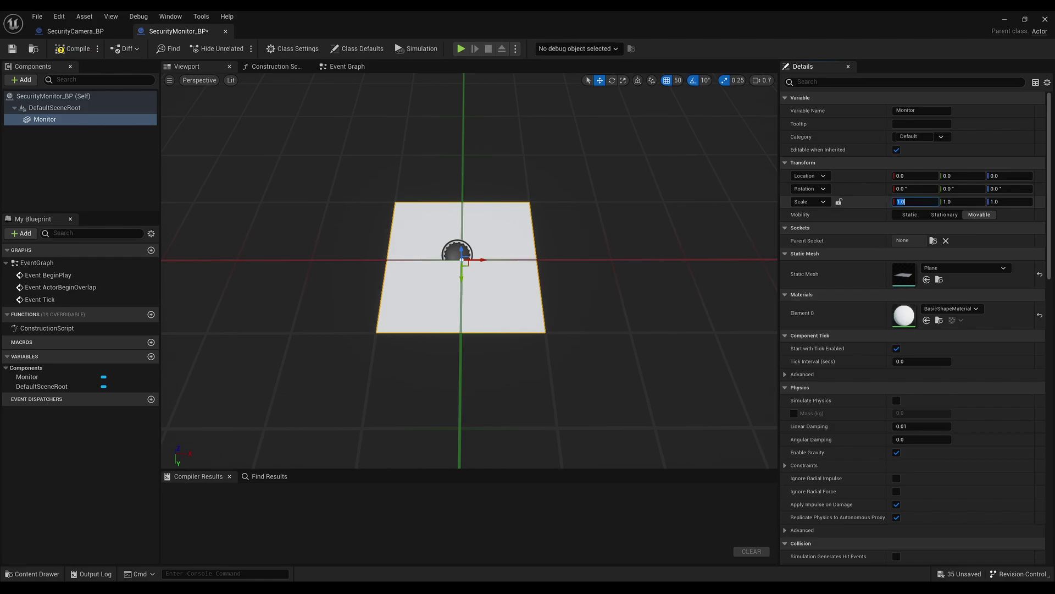
text(2)
key(Return)
right_drag(470, 319, 385, 308)
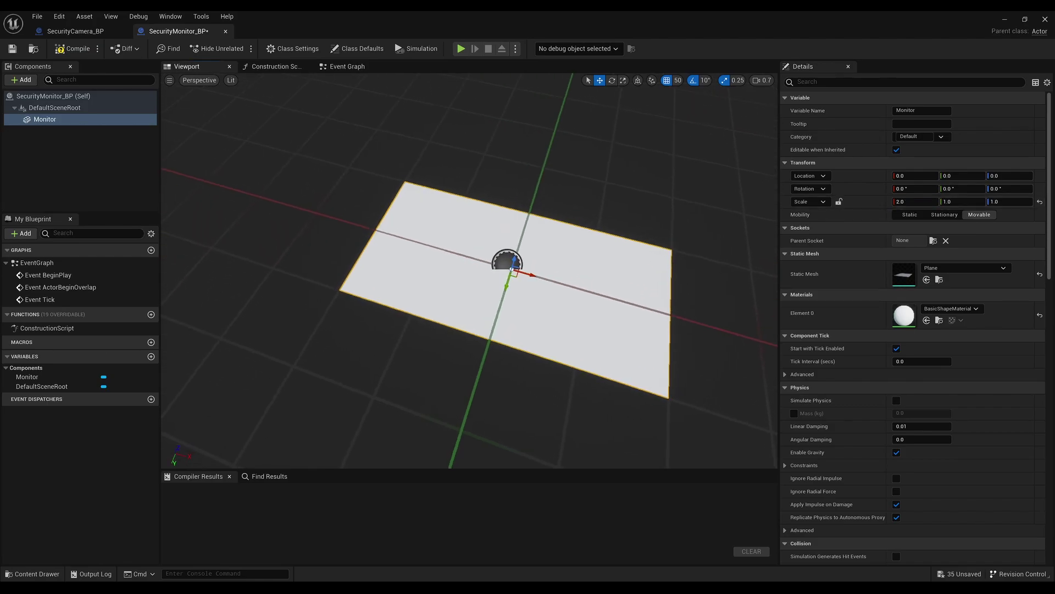
click(72, 50)
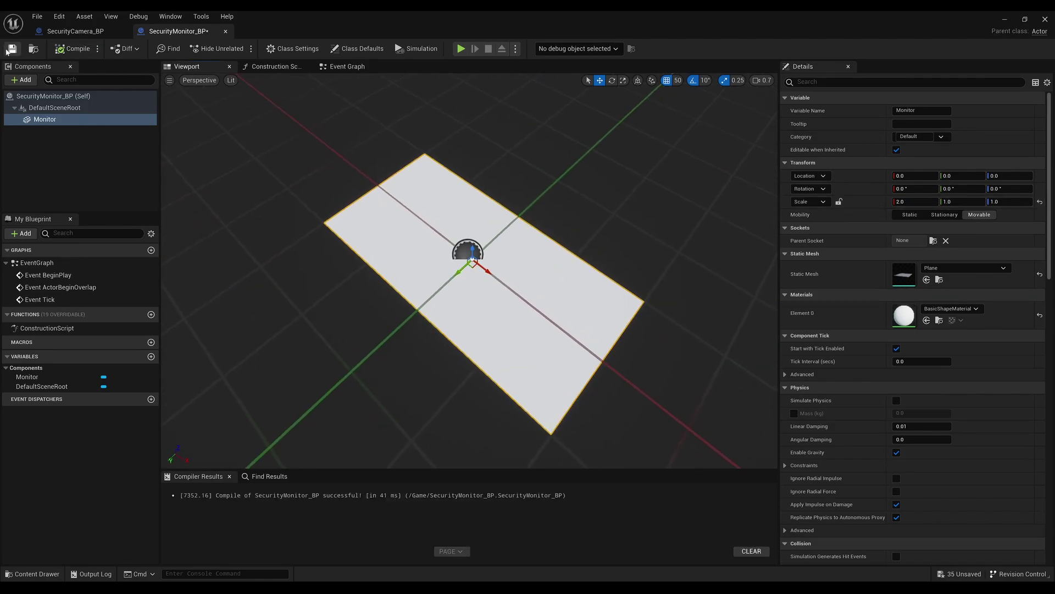
click(347, 66)
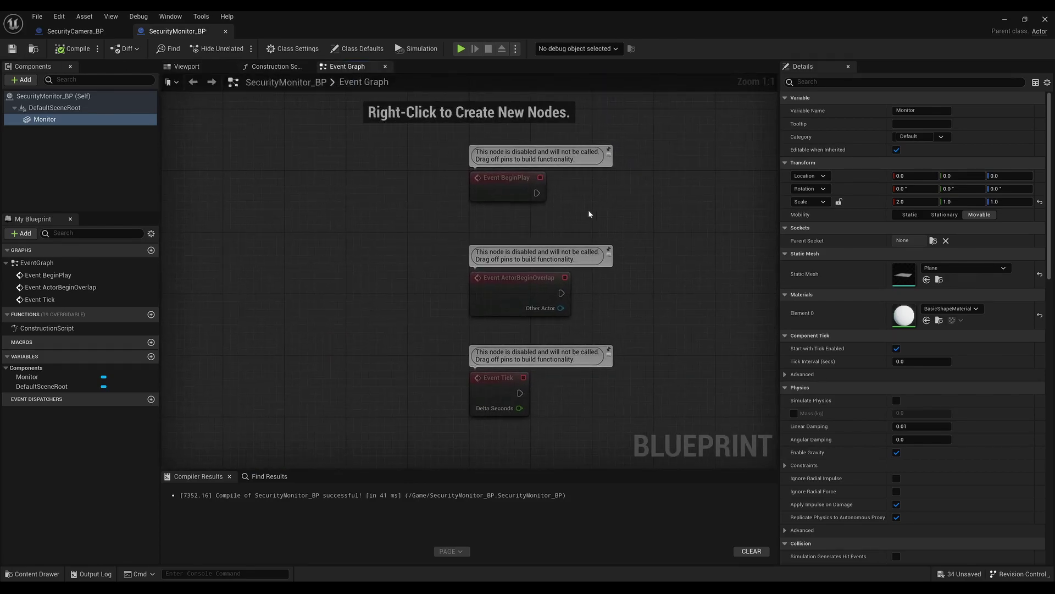
Create LinkedCameras as an editable, expose-on-spawn array of Security Camera BP object references.
right_drag(588, 209, 506, 227)
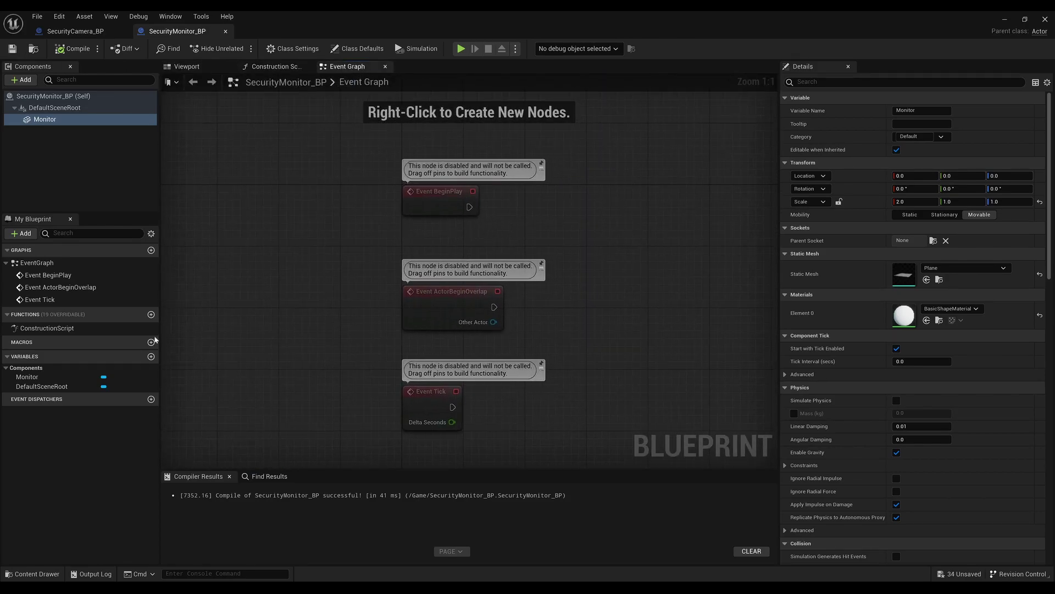
click(152, 357)
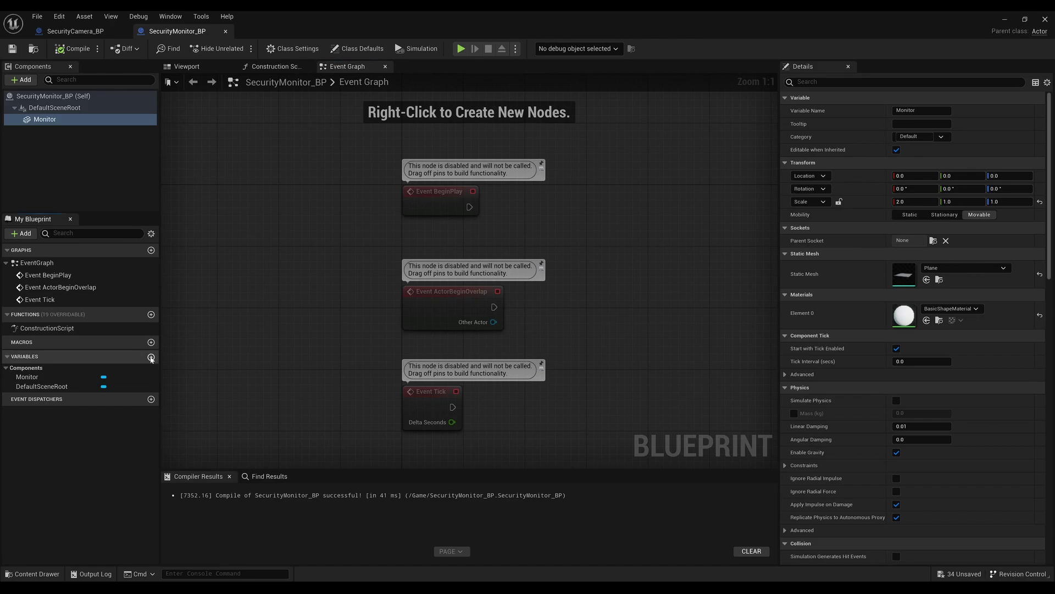
text(LinkedCameras)
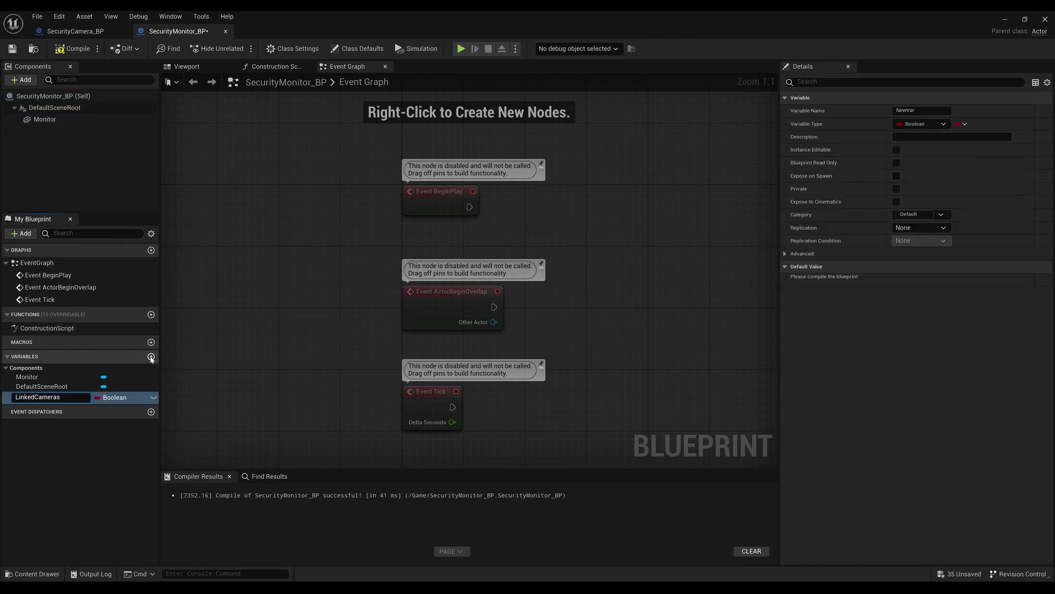
key(Return)
click(105, 403)
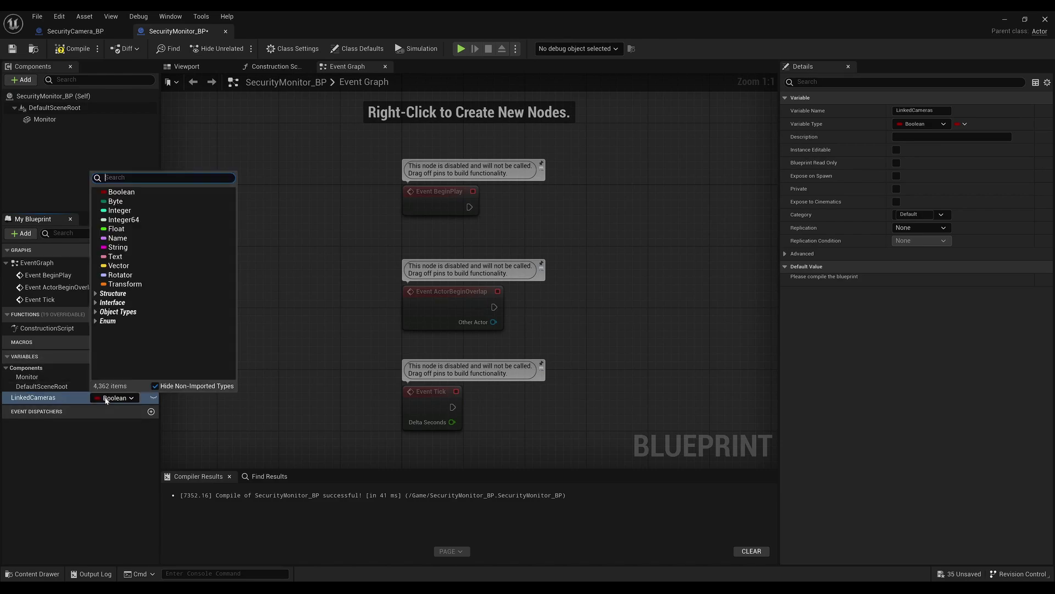
text(secur)
text(i)
mouse_move(165, 219)
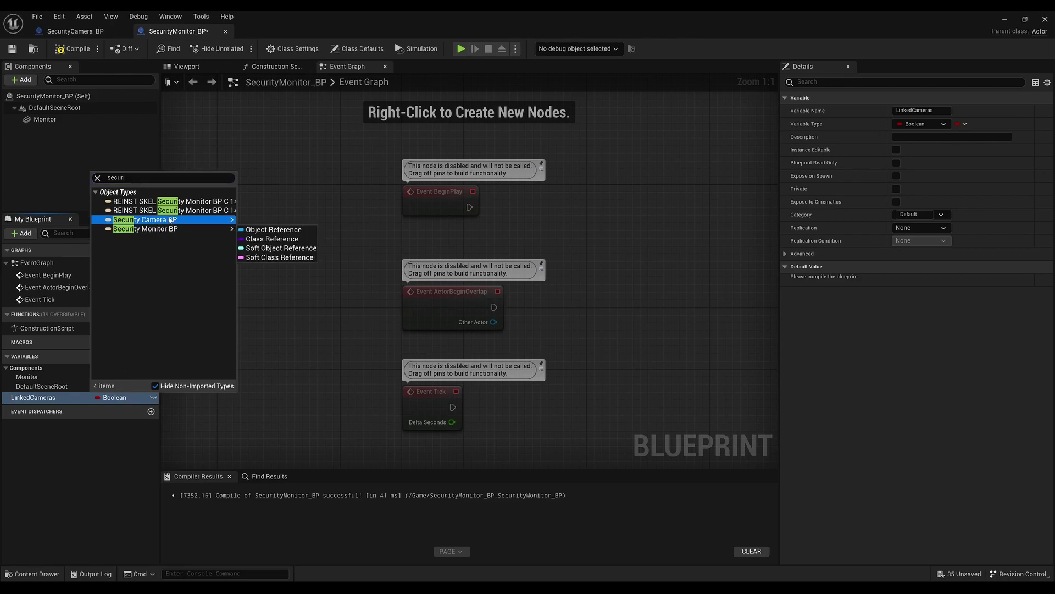
click(256, 220)
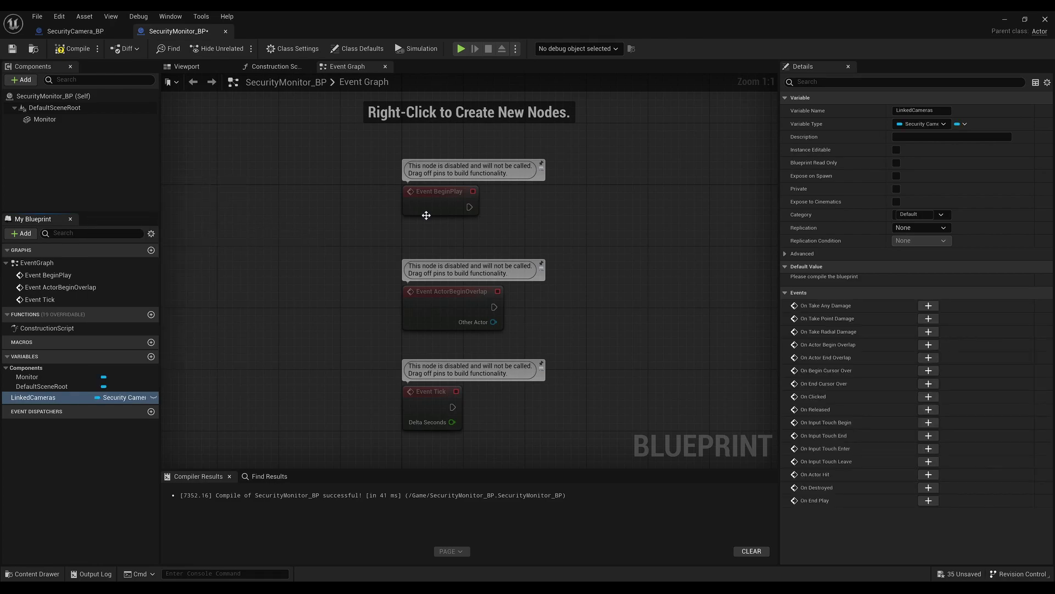
click(962, 124)
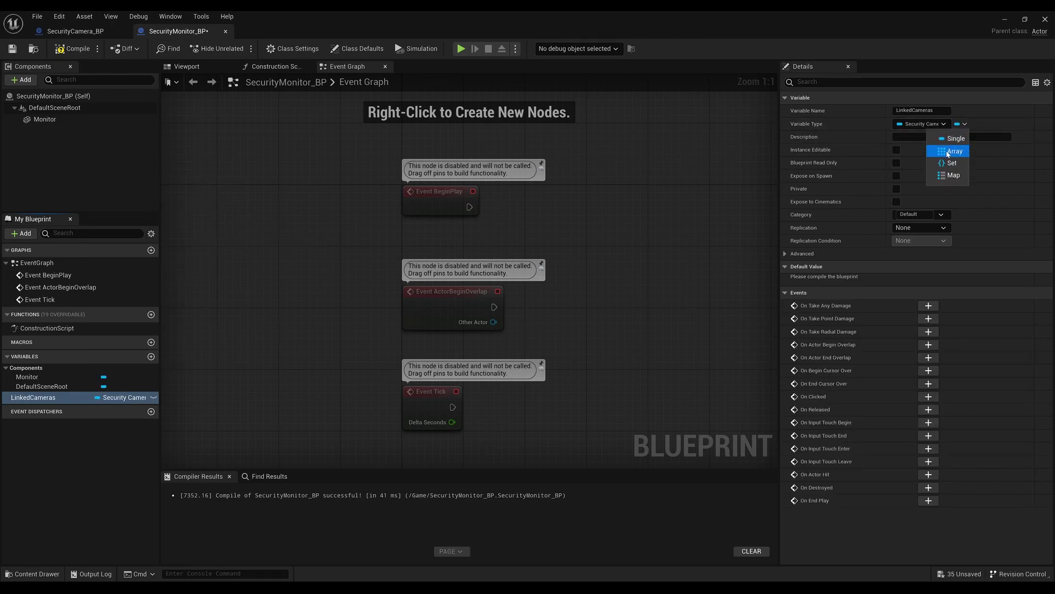
click(947, 152)
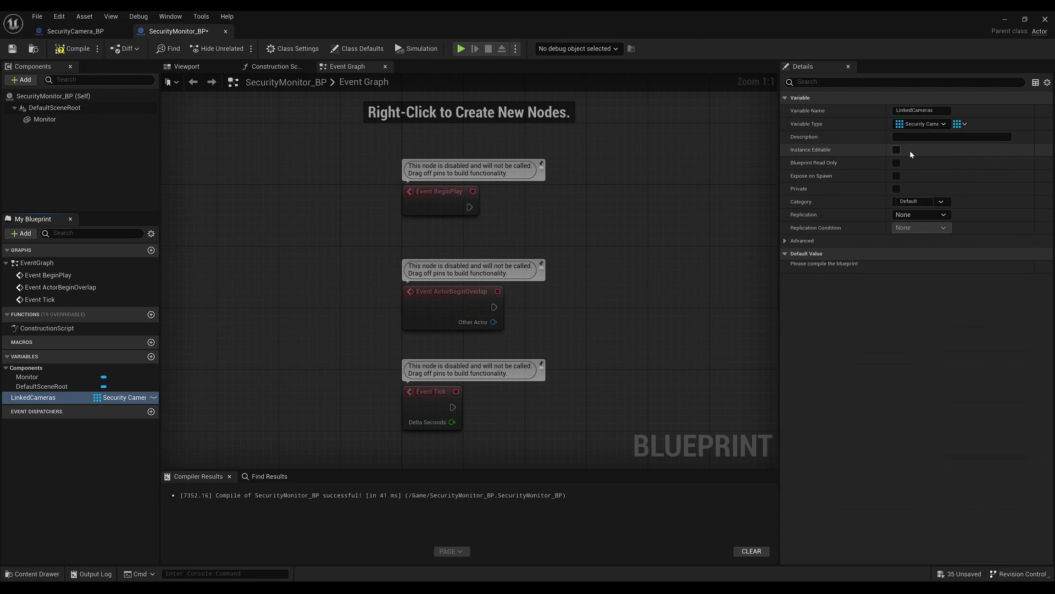
click(896, 176)
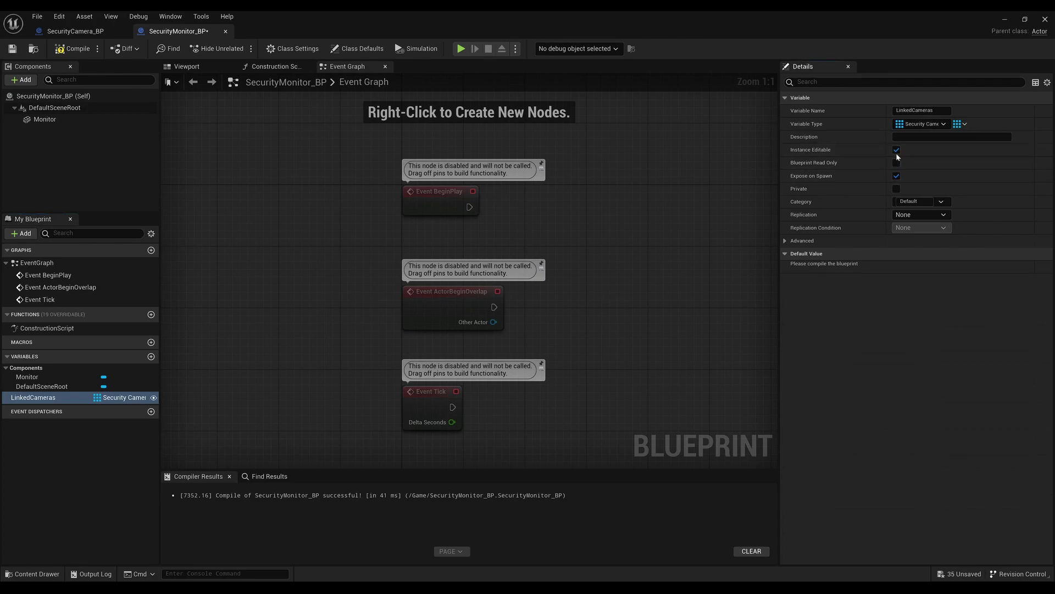
right_drag(354, 354, 268, 364)
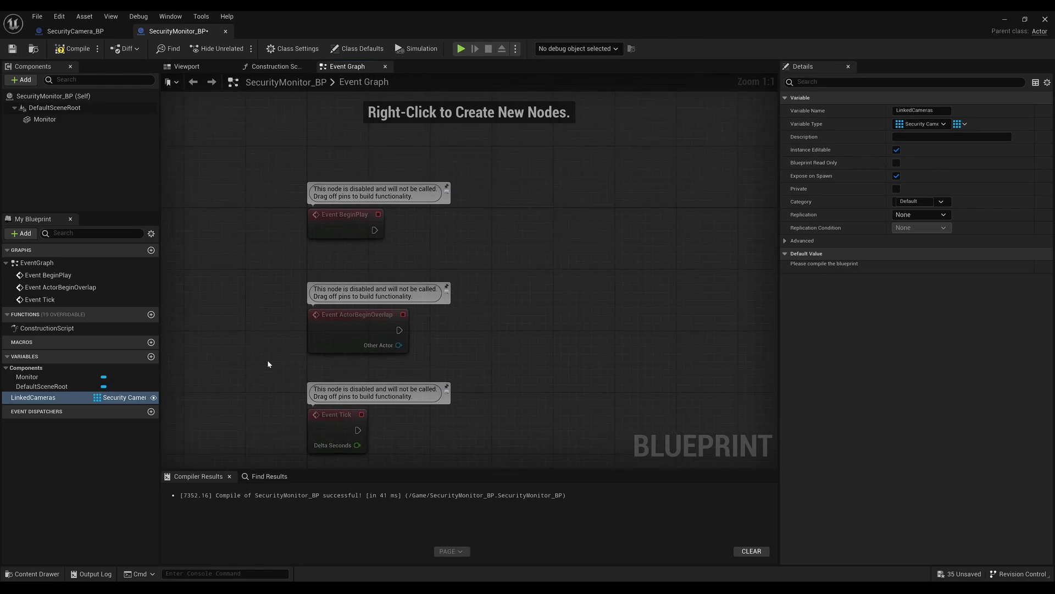
Add an Is Valid check after the BeginPlay event.
right_drag(365, 248, 318, 261)
drag(326, 243, 511, 244)
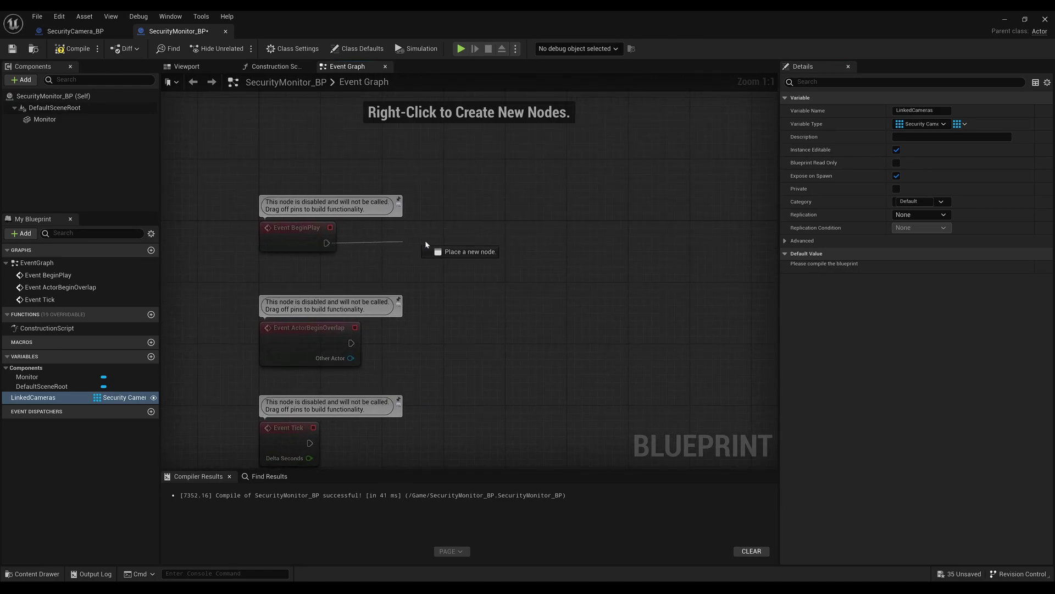
text(isvalid)
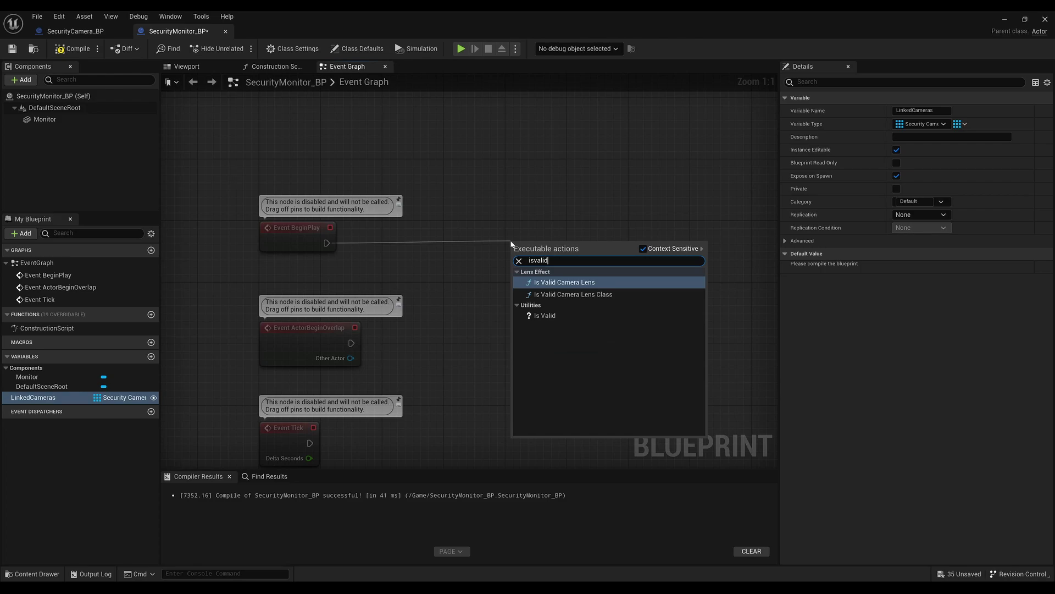
key(Down)
key(Down)
key(Return)
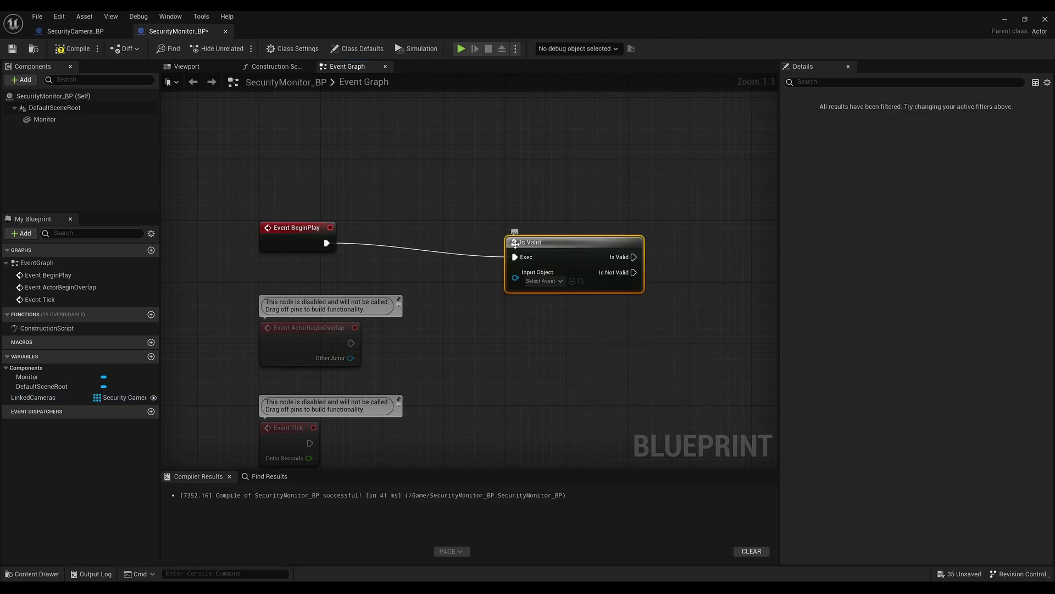
drag(619, 252, 643, 245)
Feed a LinkedCameras Get element into the Is Valid input.
mouse_move(33, 397)
mouse_down()
mouse_move(211, 281)
mouse_move(333, 283)
mouse_up()
click(248, 299)
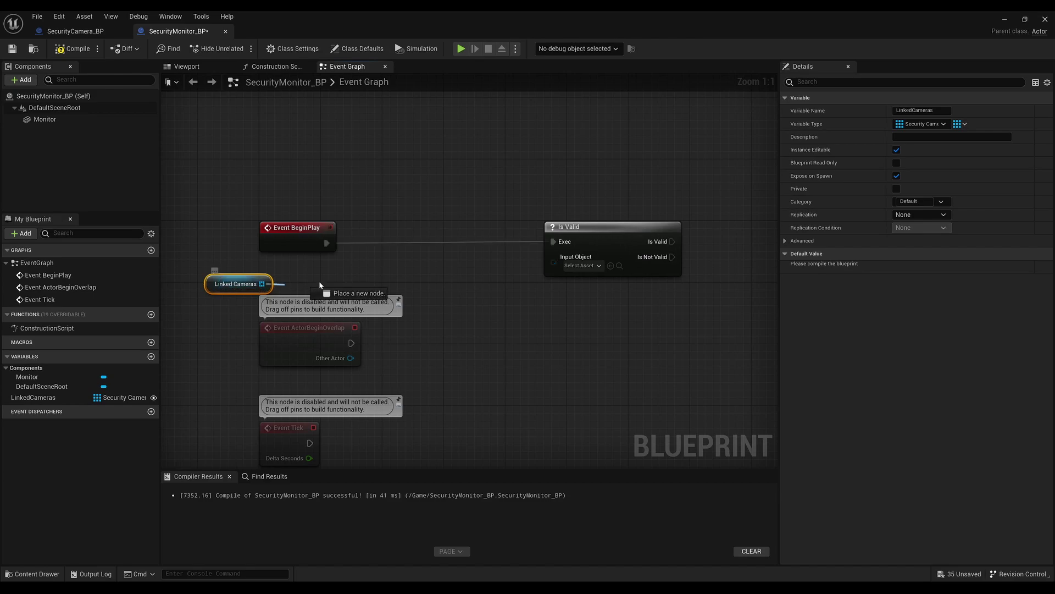
text(get)
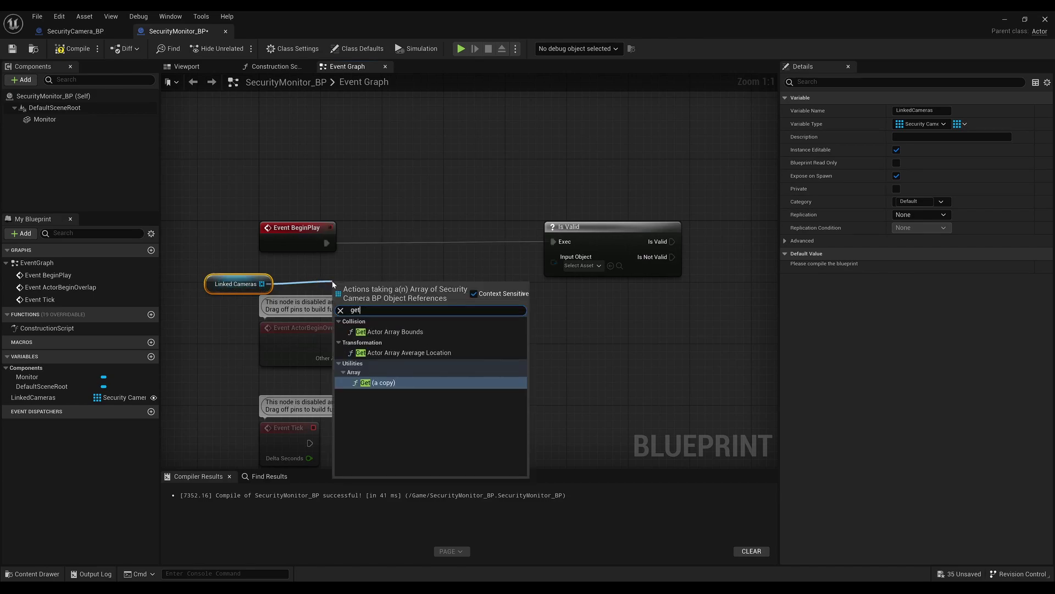
key(Return)
drag(407, 293, 553, 256)
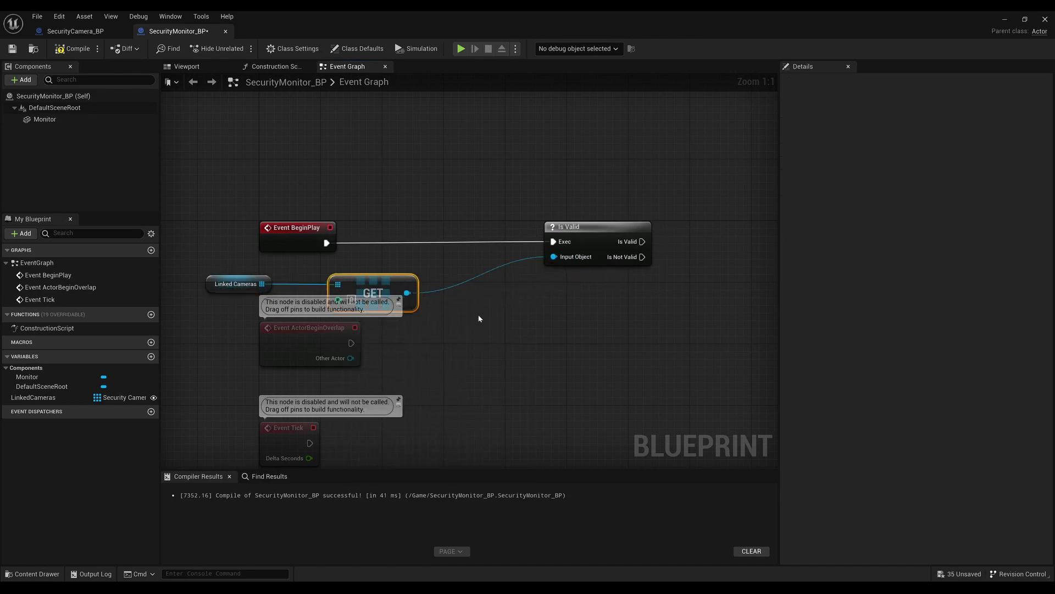
Delete the unused ActorBeginOverlap and Tick events and tidy the camera getter nodes.
right_drag(407, 339, 415, 316)
drag(410, 315, 279, 423)
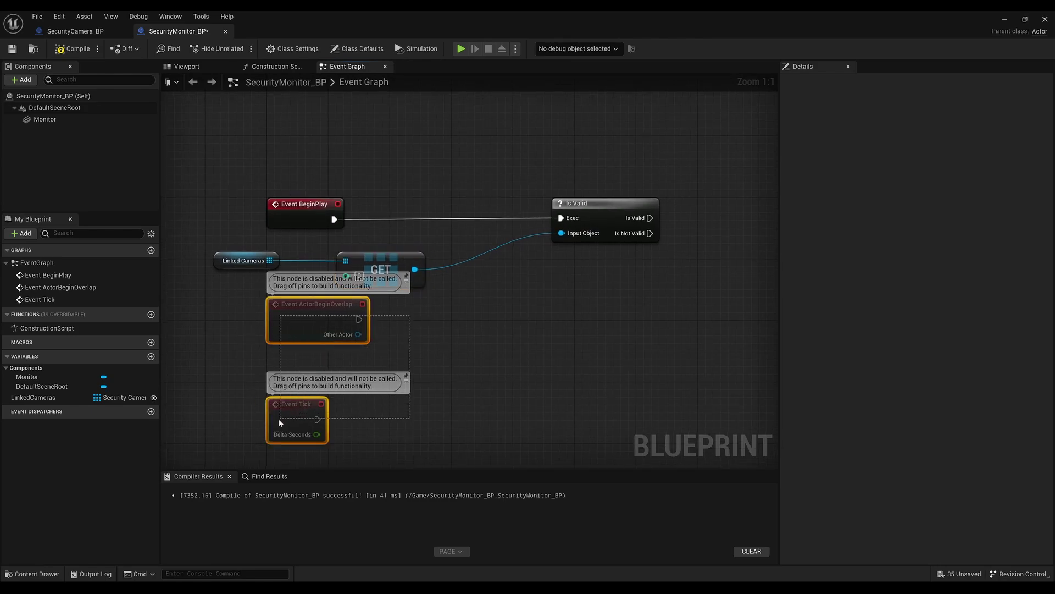
key(Delete)
mouse_move(391, 312)
mouse_down()
mouse_move(226, 254)
mouse_move(312, 251)
mouse_up()
right_drag(556, 256, 289, 271)
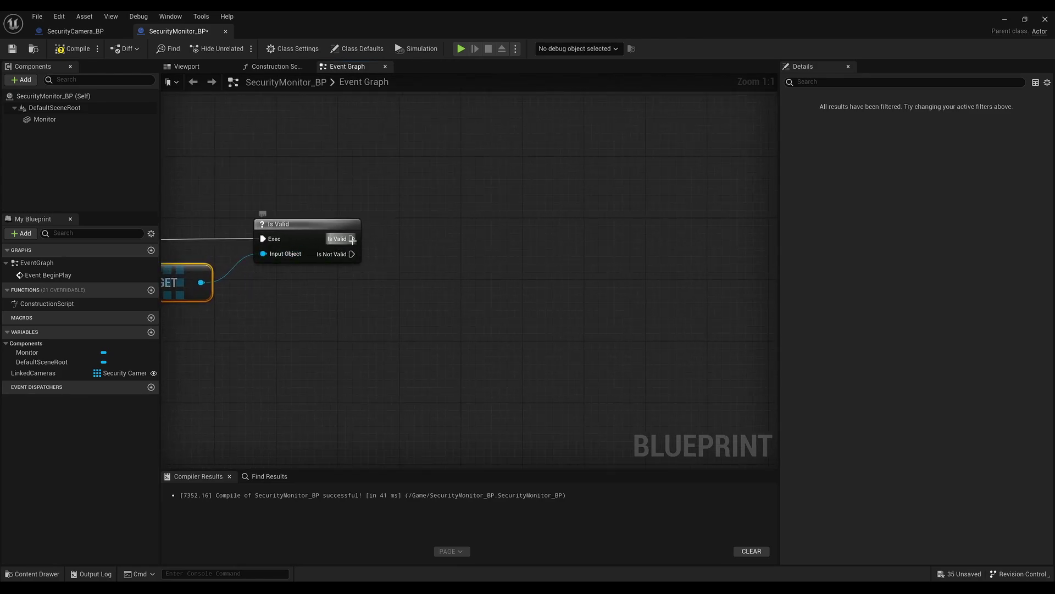
Add Create Dynamic Material Instance after Is Valid with SecurityCamera_MAT as parent.
drag(352, 238, 429, 237)
text(creat)
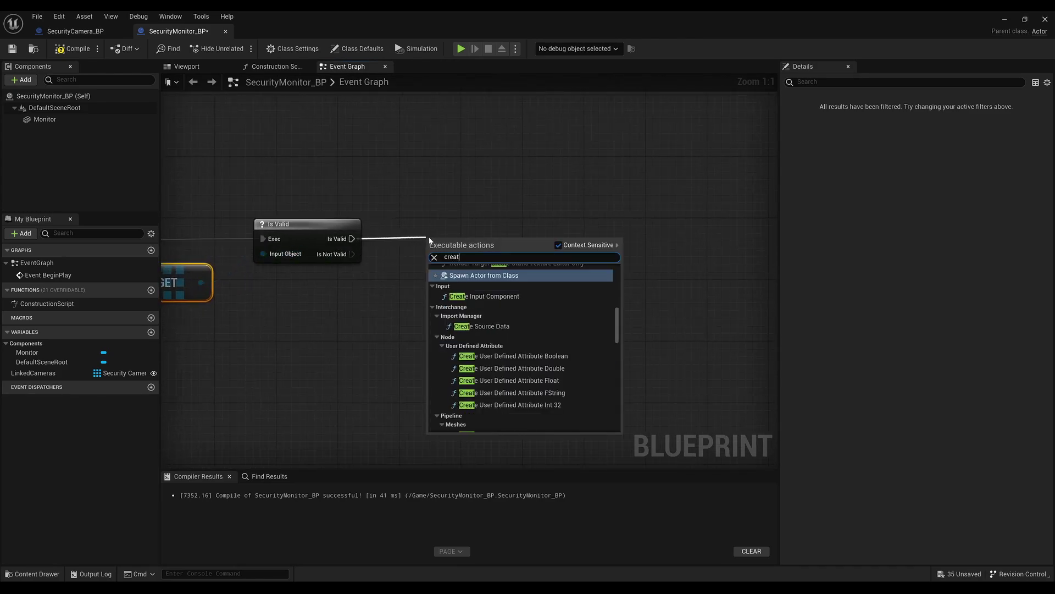
text(edynami)
key(Up)
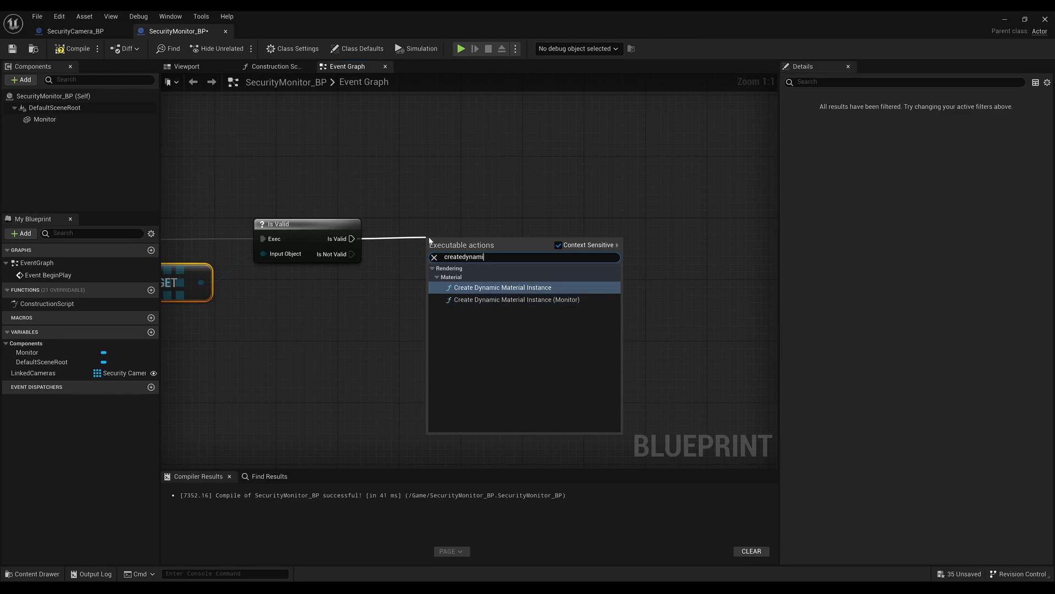
key(Return)
drag(496, 253, 503, 238)
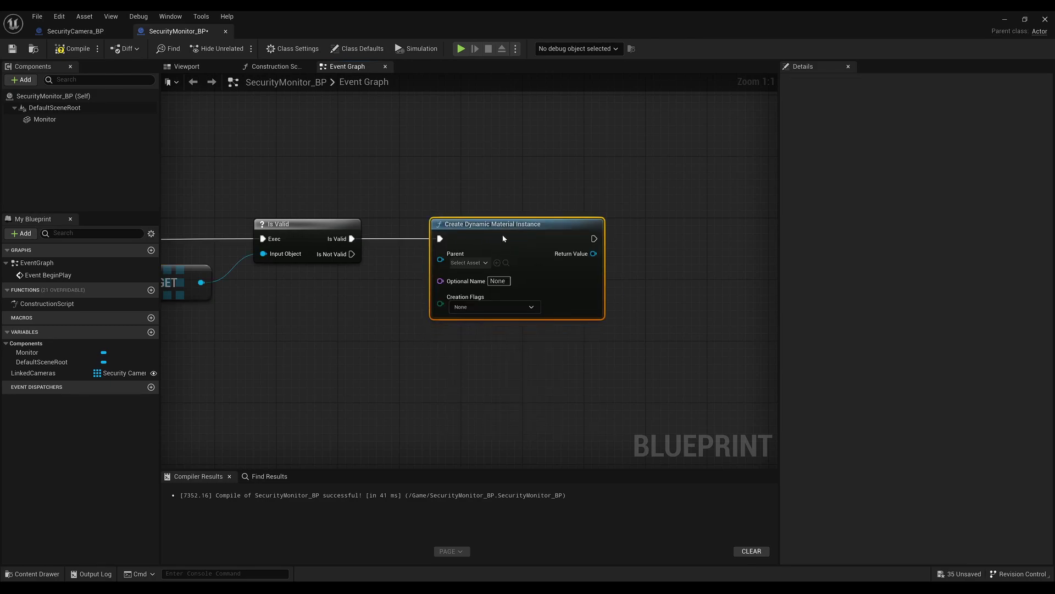
click(467, 263)
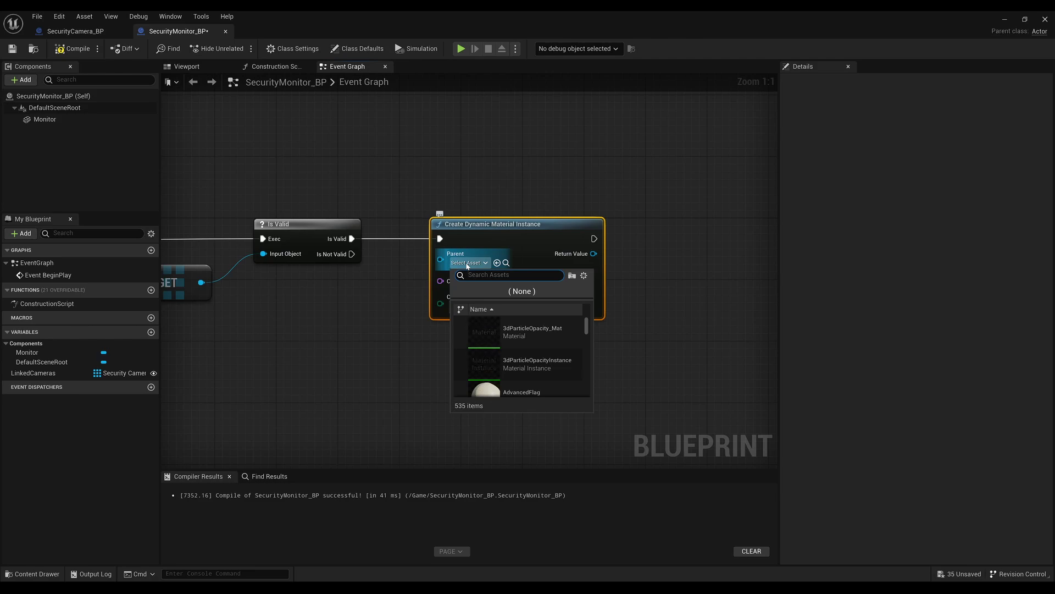
text(security)
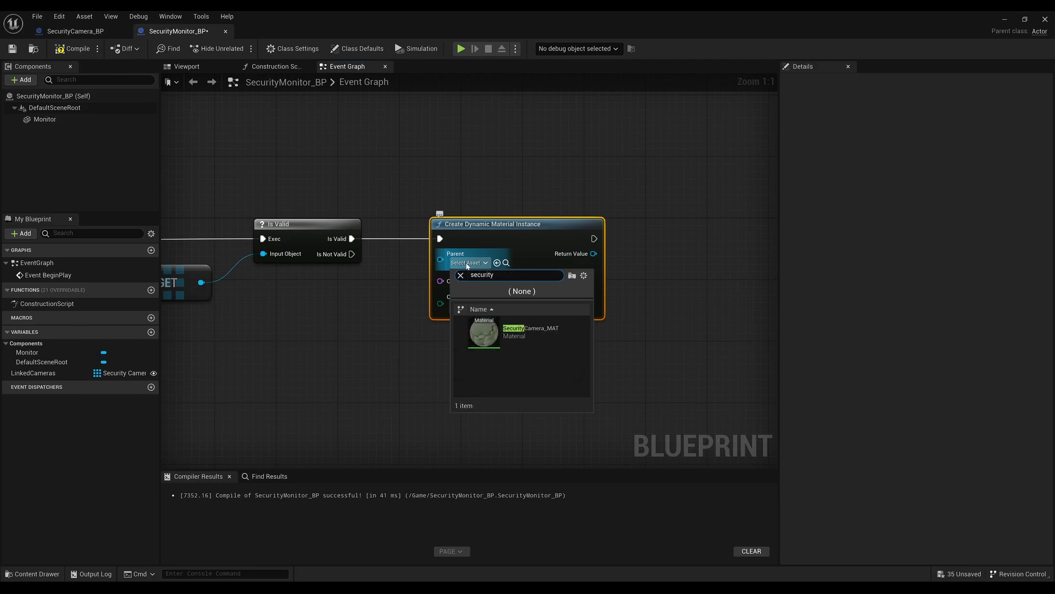
click(510, 335)
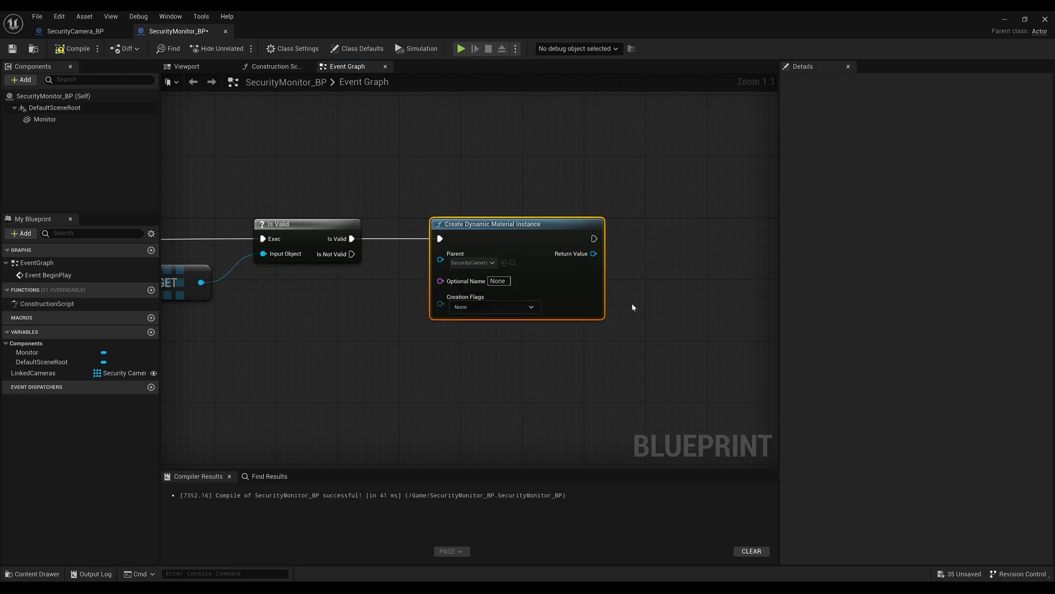
Promote the dynamic material's Return Value to a new Camera_MAT variable.
right_drag(634, 307, 492, 315)
drag(455, 265, 526, 263)
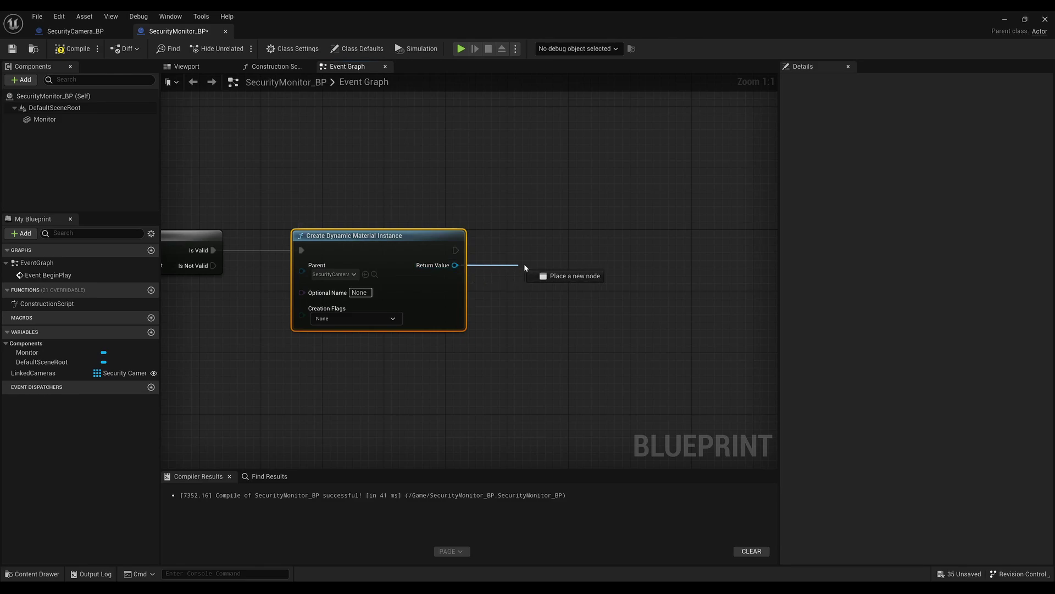
click(563, 327)
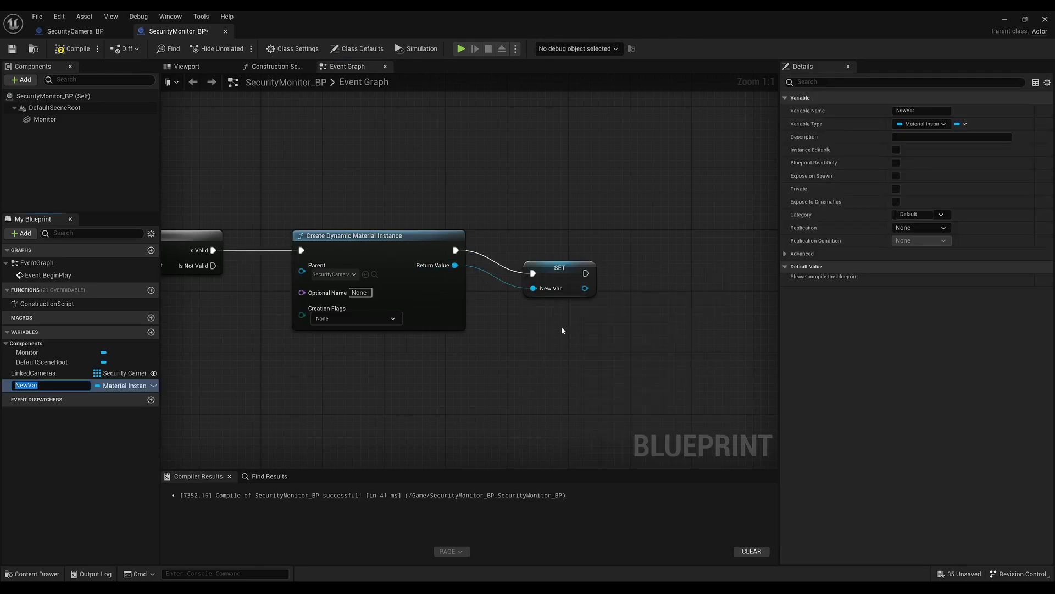
text(Camera_MA)
text(T)
key(Return)
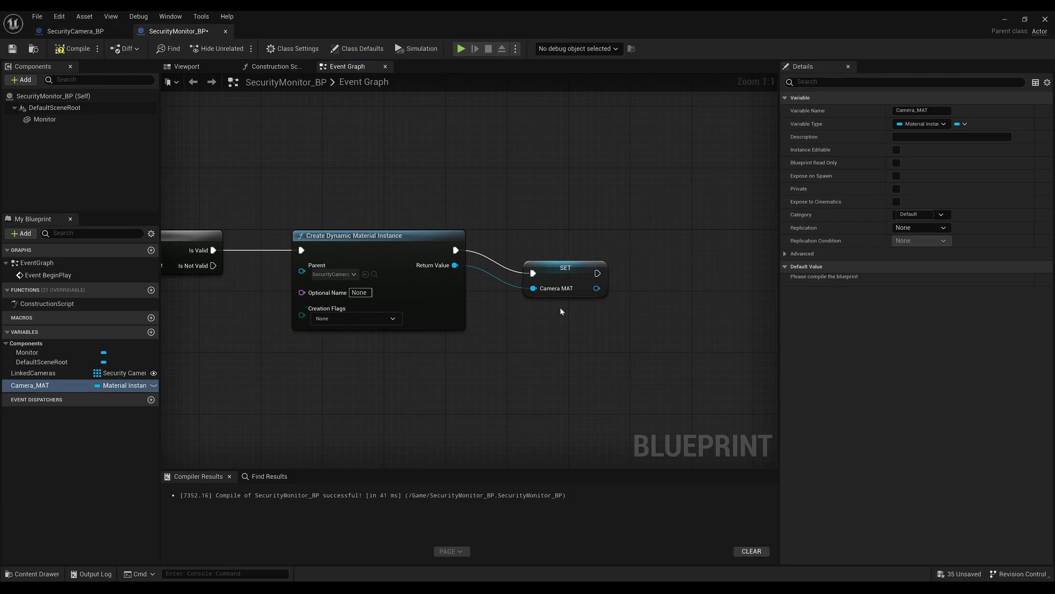
drag(559, 273, 526, 255)
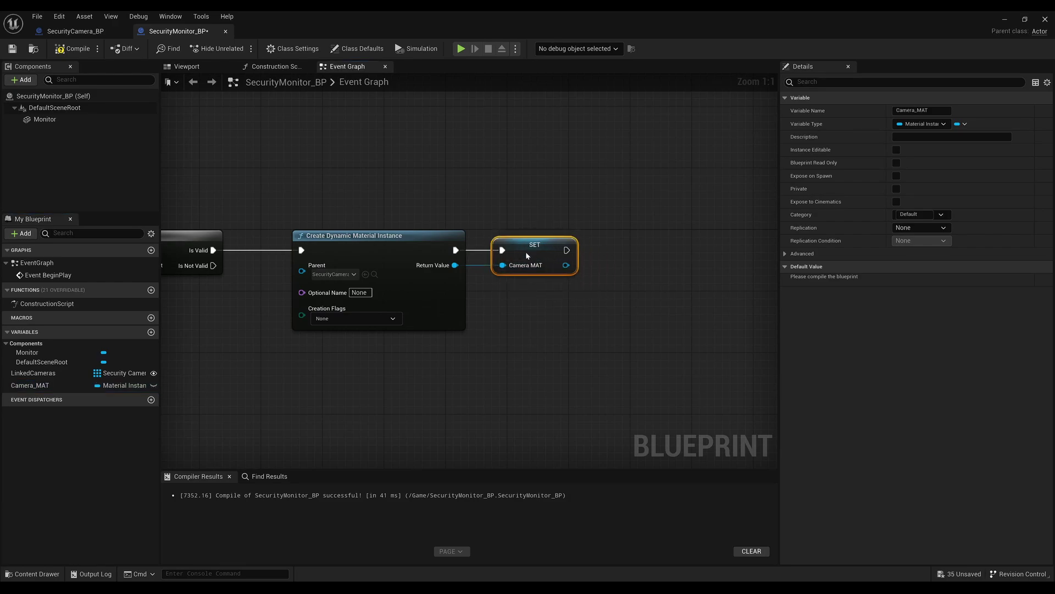
Apply Camera_MAT to the Monitor component with Set Material after the variable set.
mouse_move(44, 119)
mouse_down()
mouse_move(328, 237)
mouse_move(526, 295)
mouse_move(615, 265)
mouse_up()
text(setmaterial)
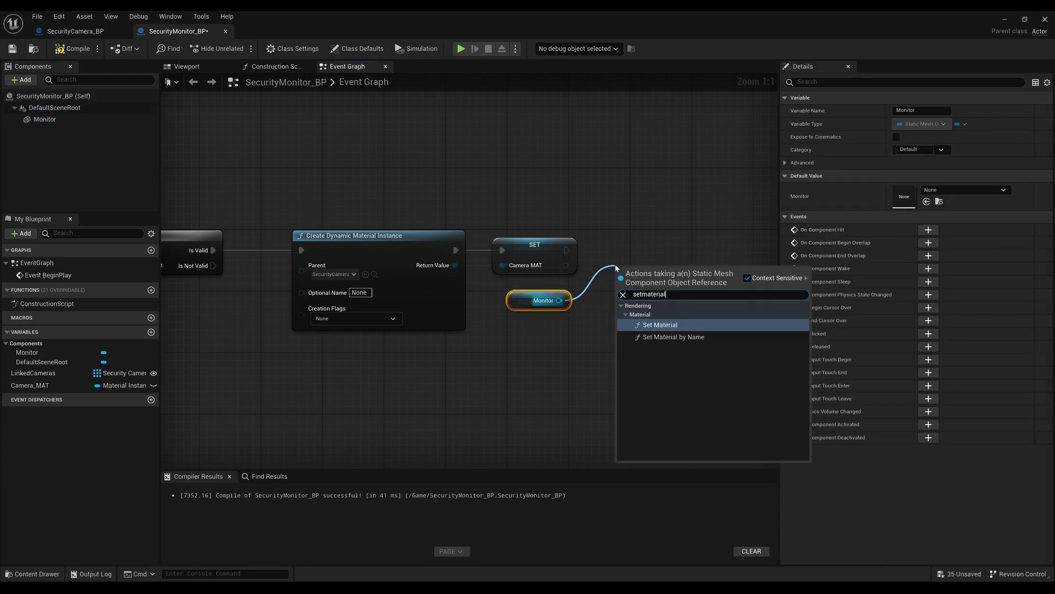
key(Return)
drag(566, 250, 617, 289)
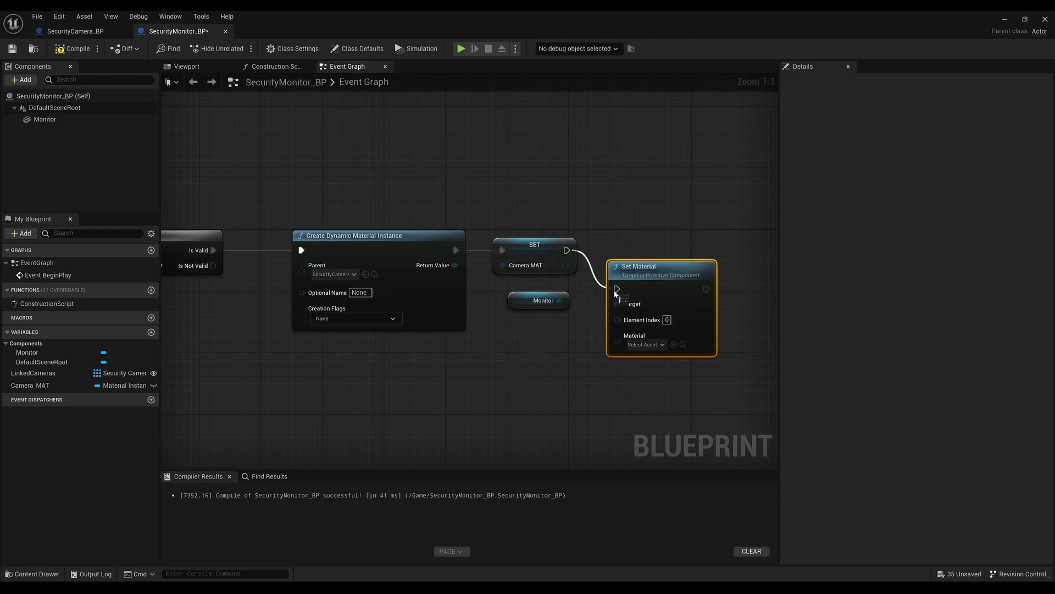
drag(565, 265, 633, 346)
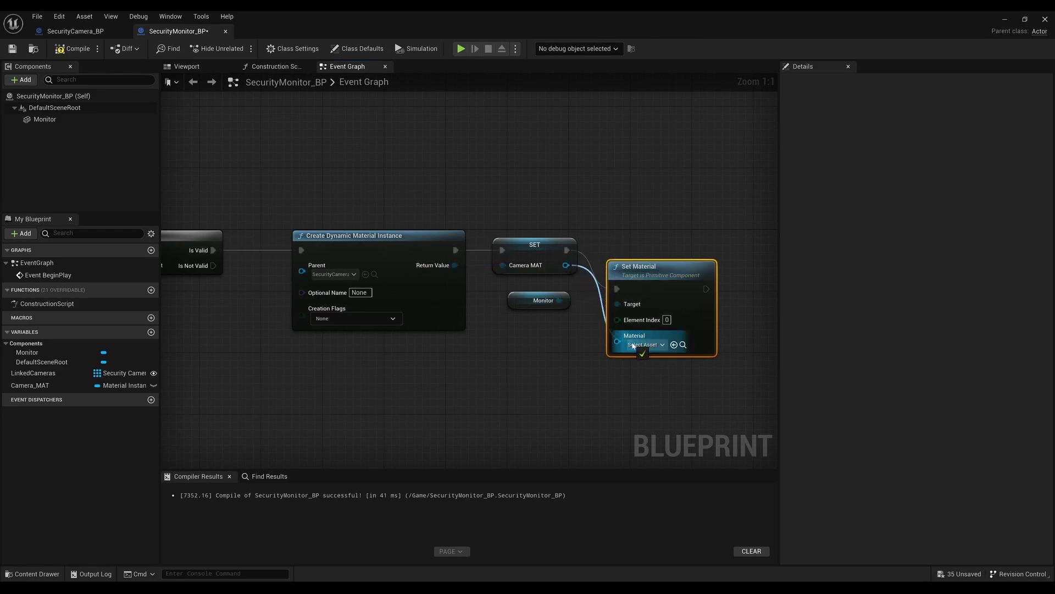
drag(640, 272, 632, 234)
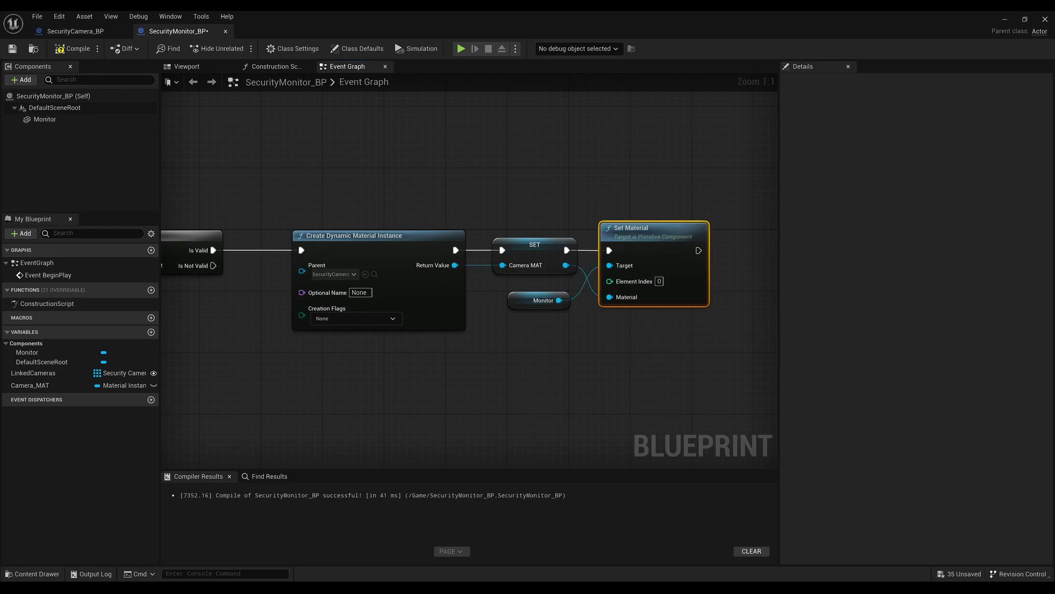
right_drag(659, 373, 528, 370)
drag(486, 236, 591, 238)
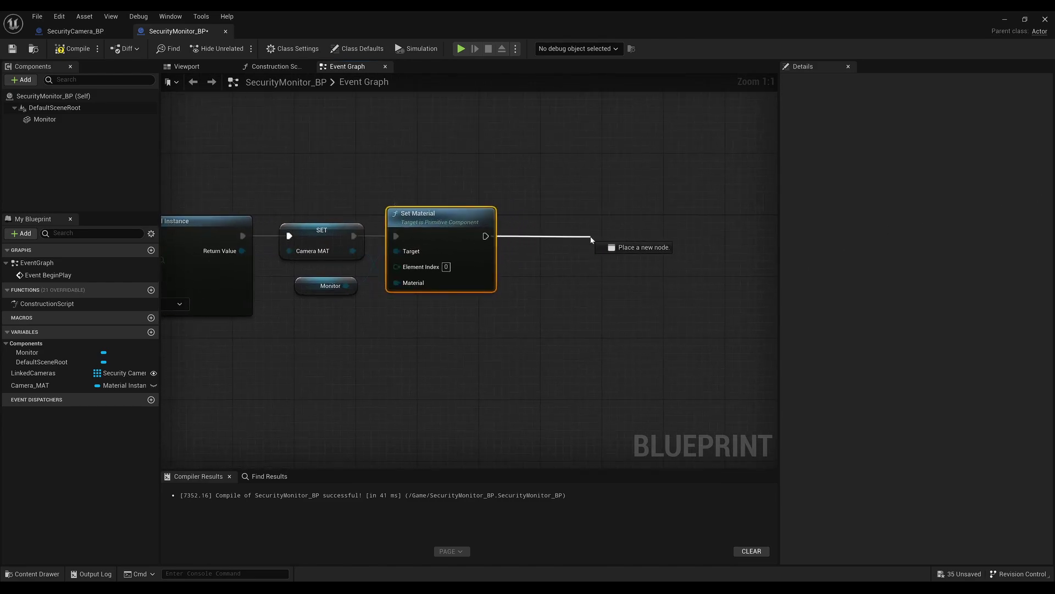
Add a Create Render Target 2D node after Set Material.
text(createrender)
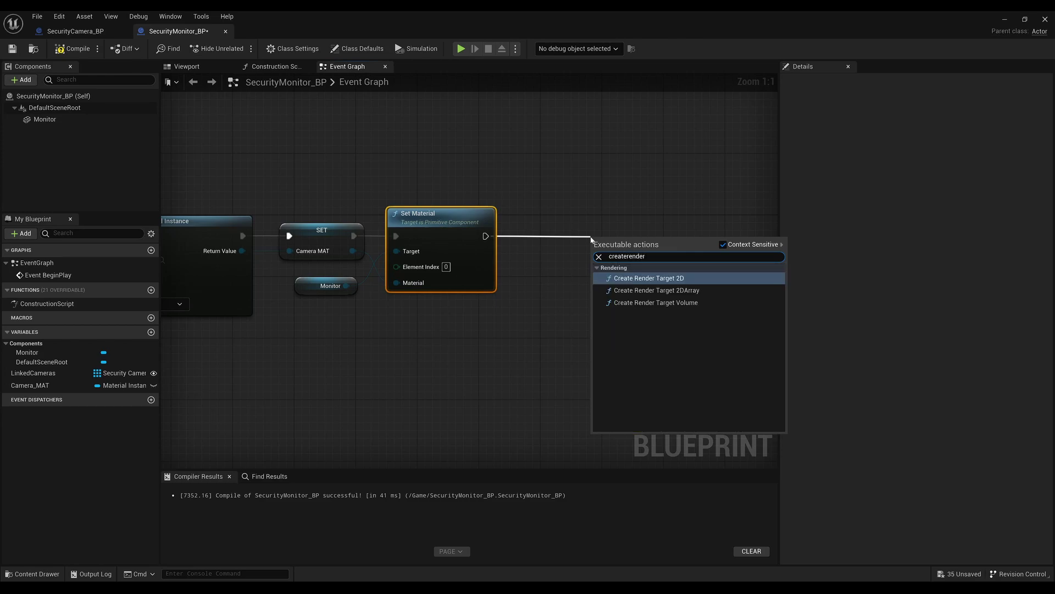
key(Return)
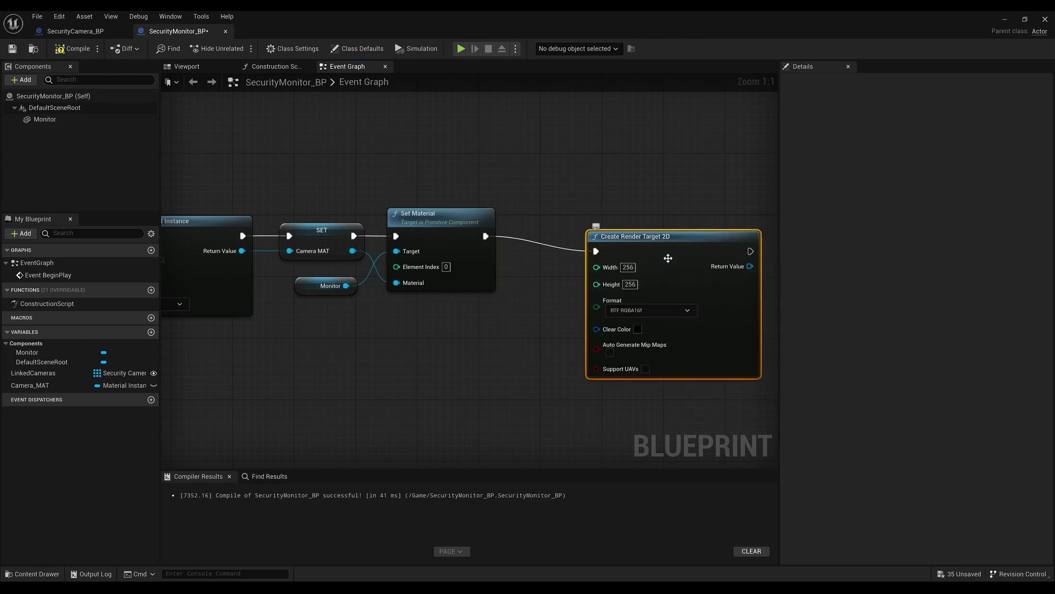
drag(683, 264, 687, 242)
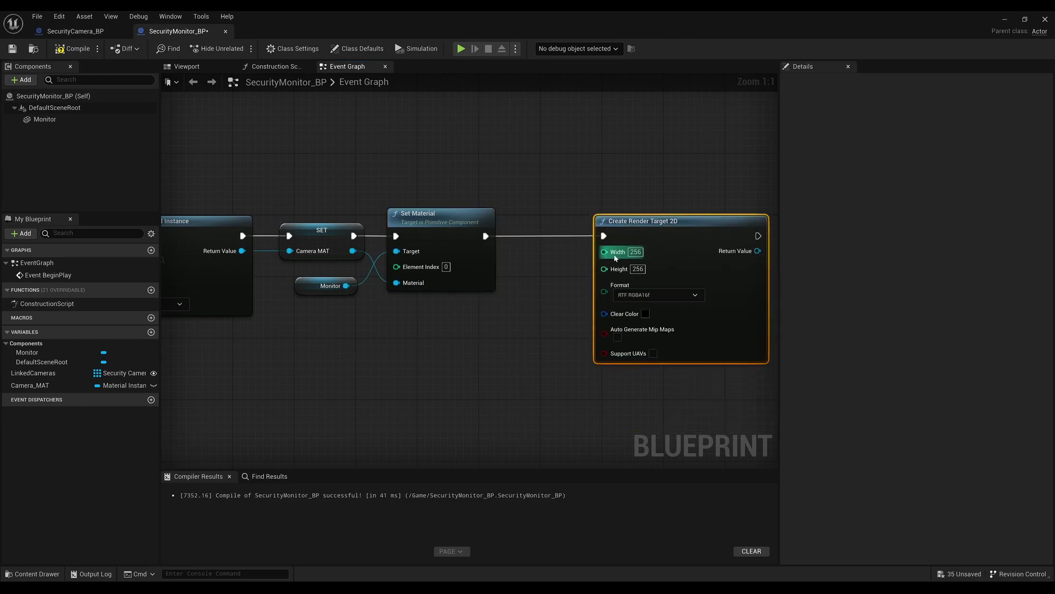
drag(577, 251, 636, 274)
mouse_move(516, 376)
right_down()
mouse_move(614, 328)
mouse_move(588, 321)
right_up()
Read Camera Quality Level from a LinkedCameras Get element.
mouse_move(33, 373)
mouse_down()
mouse_move(210, 352)
mouse_move(189, 339)
mouse_up()
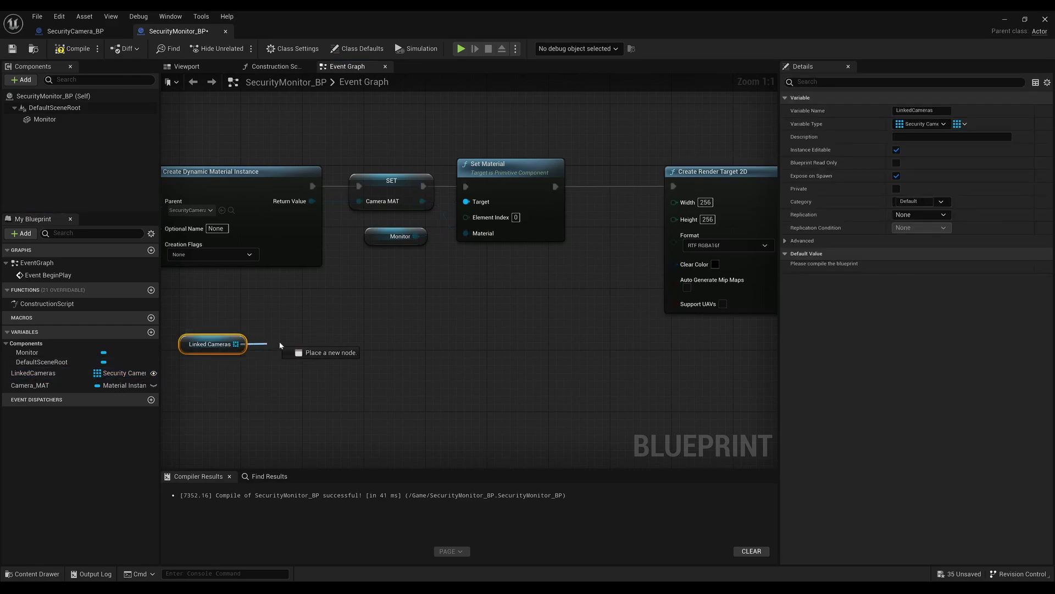
drag(242, 344, 284, 345)
text(get)
key(Return)
mouse_move(311, 342)
mouse_down()
mouse_move(288, 345)
mouse_move(368, 344)
mouse_up()
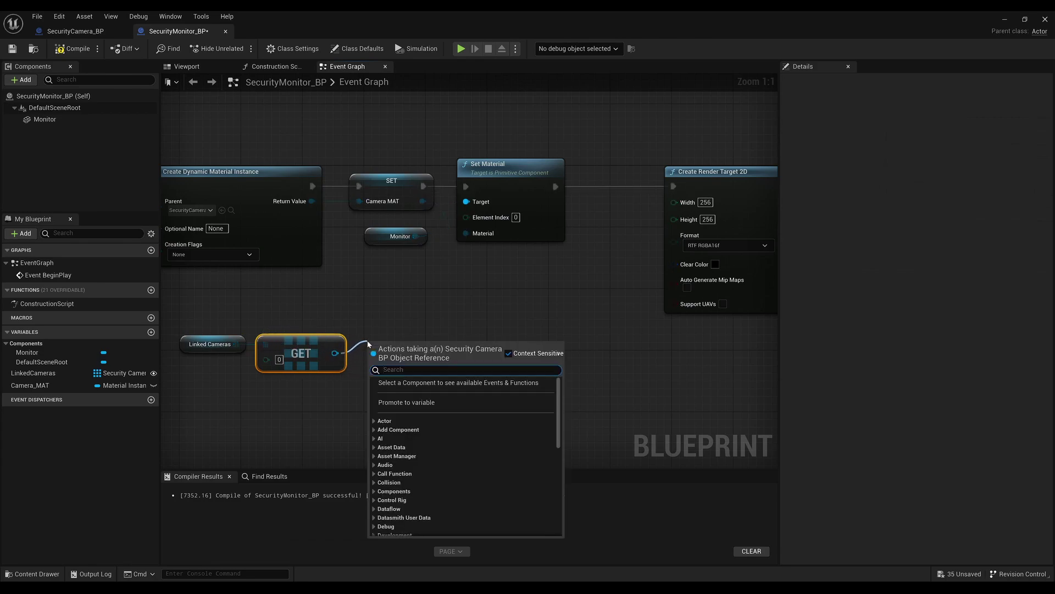
text(getcame)
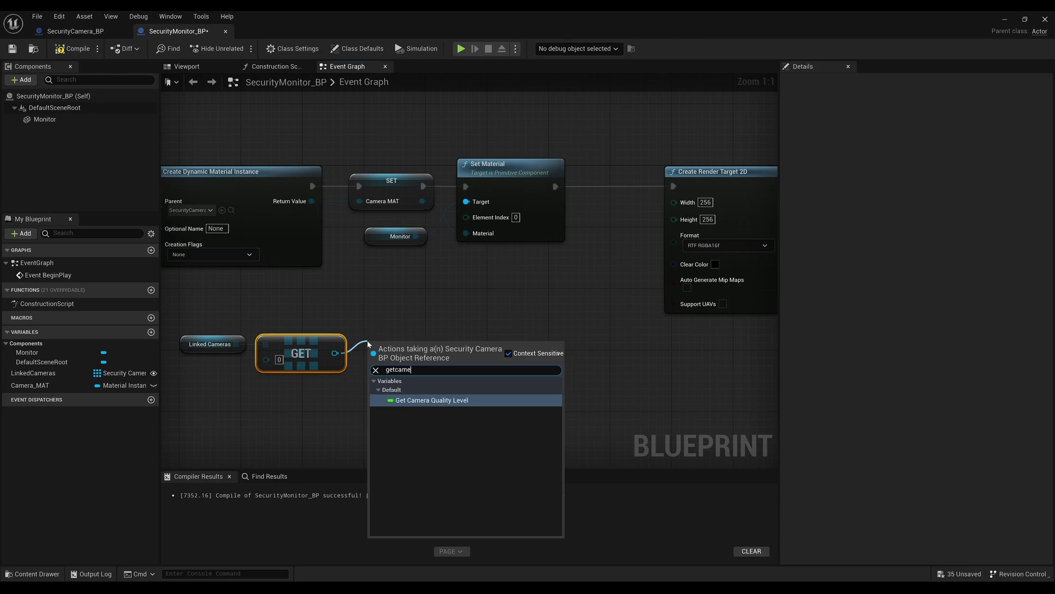
key(Return)
drag(412, 341, 407, 353)
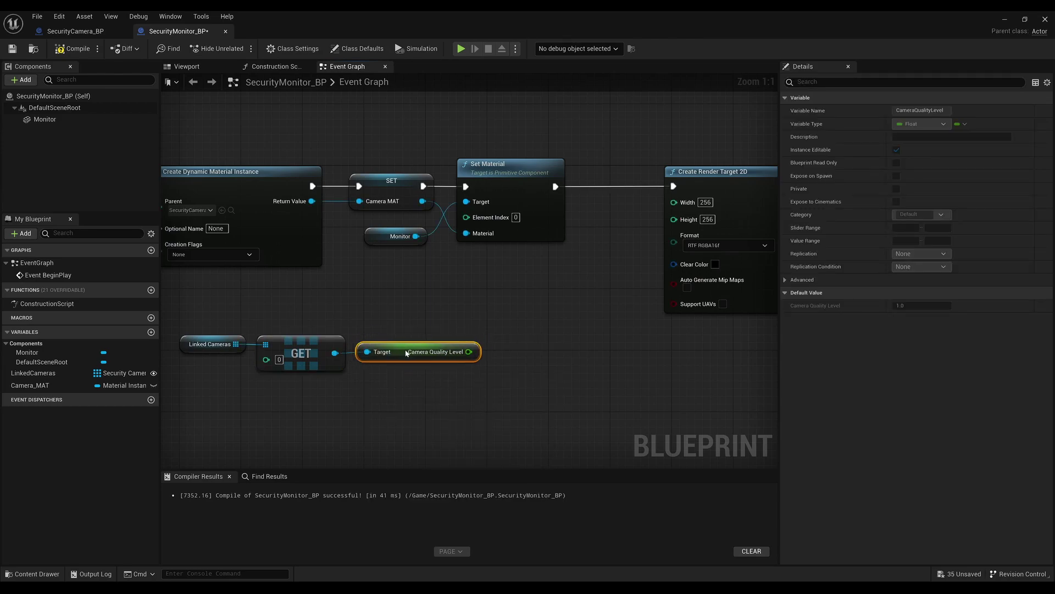
Add Get Viewport Size, split it, and multiply X and Y by Camera Quality Level.
right_click(335, 310)
text(ge)
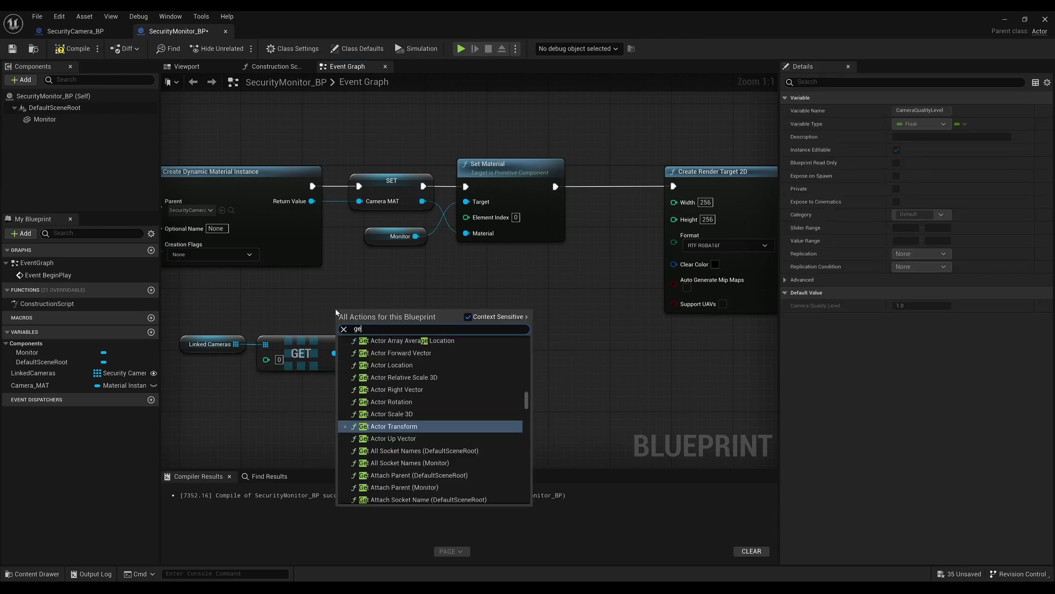
text(tviewport)
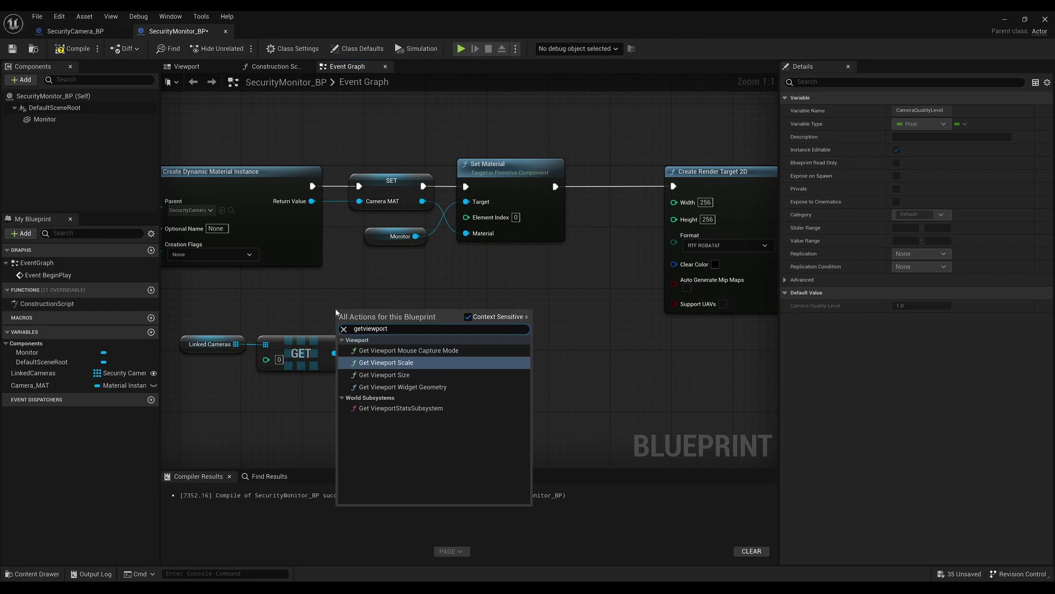
click(384, 375)
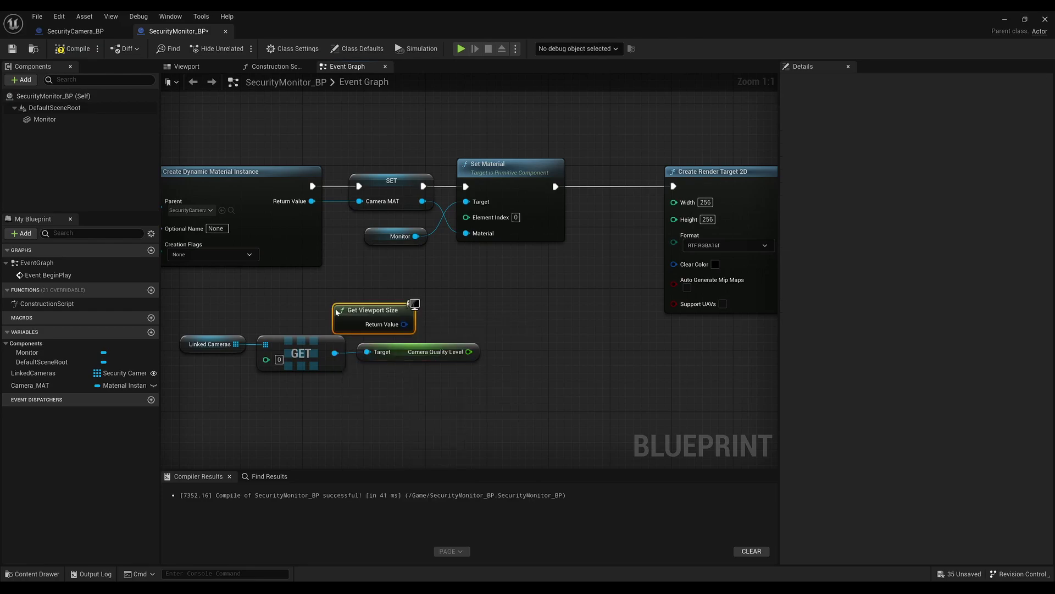
right_click(400, 327)
click(426, 341)
mouse_move(375, 310)
mouse_down()
mouse_move(391, 287)
mouse_move(531, 307)
mouse_move(468, 352)
mouse_up()
text(multiply)
key(Return)
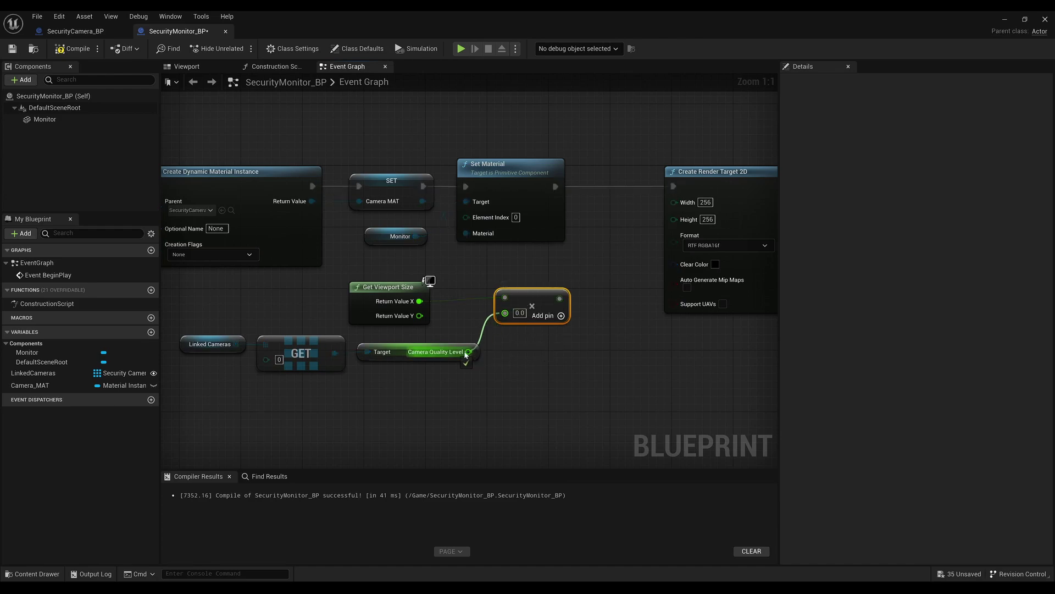
key(ctrl+w)
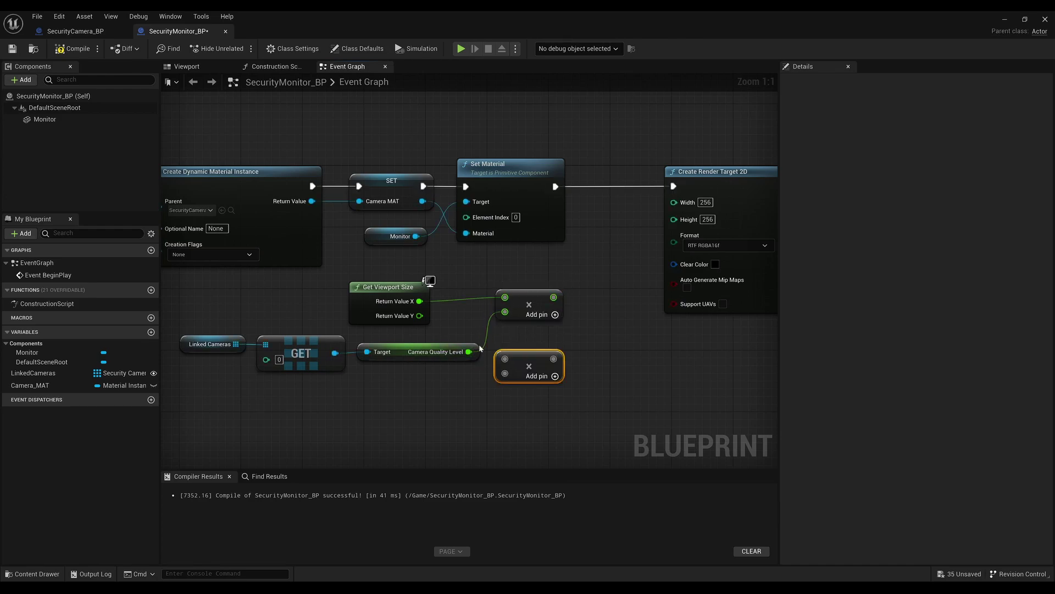
mouse_move(419, 315)
mouse_down()
mouse_move(504, 359)
mouse_move(487, 367)
mouse_move(505, 374)
mouse_move(519, 341)
mouse_up()
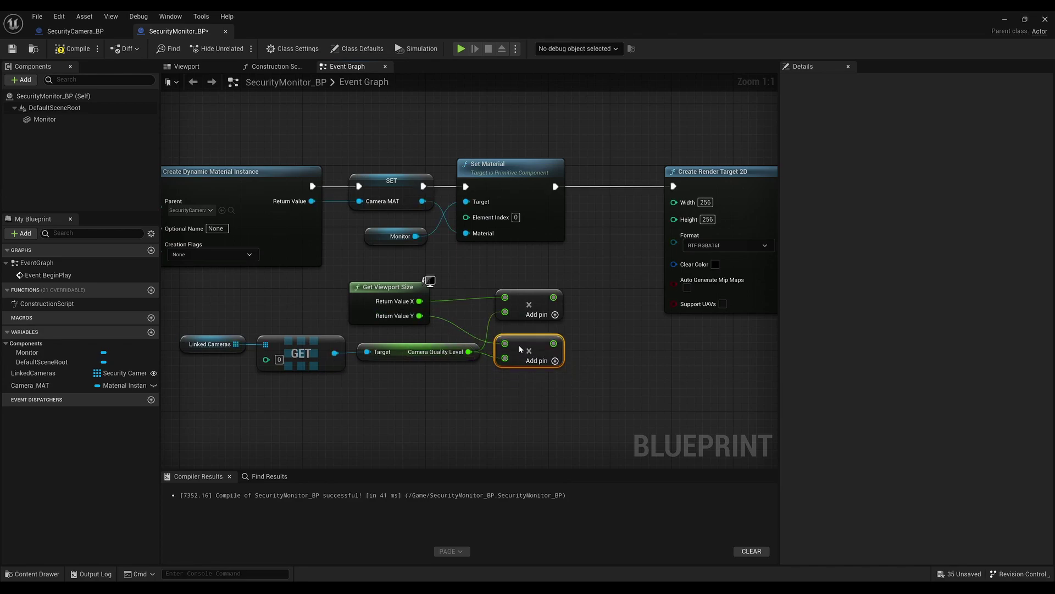
Wire the two products through Truncate nodes into the render target's Width and Height.
right_drag(573, 352, 496, 360)
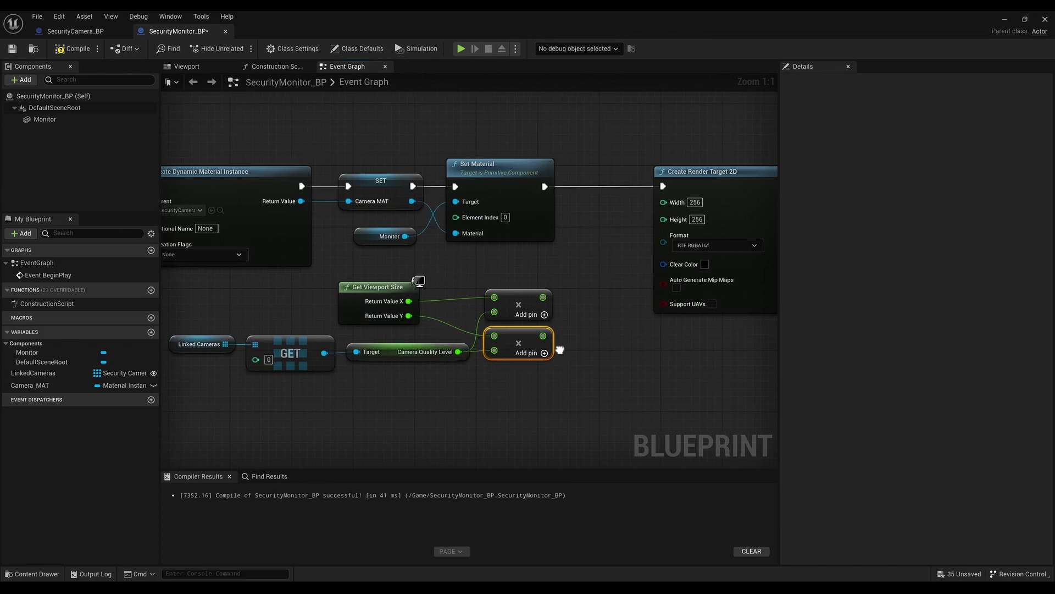
drag(481, 309, 602, 215)
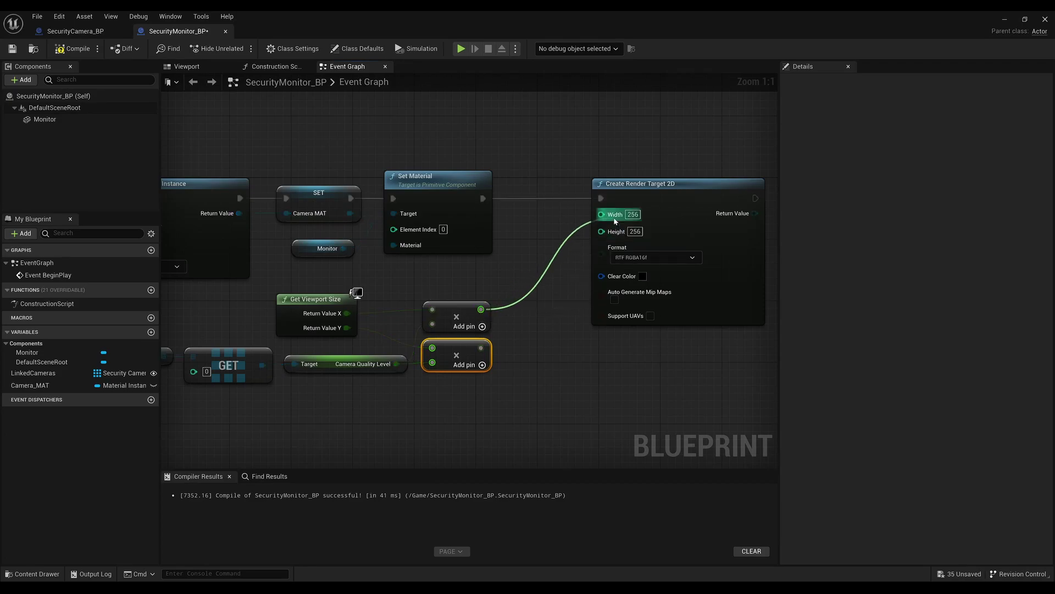
drag(541, 249, 533, 287)
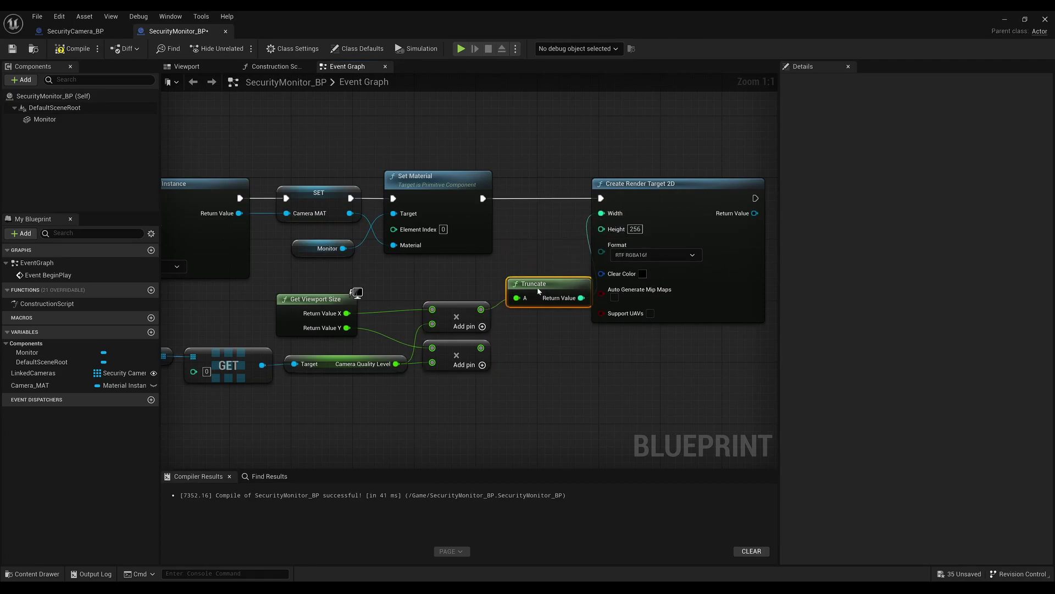
drag(652, 207, 668, 206)
drag(617, 229, 482, 347)
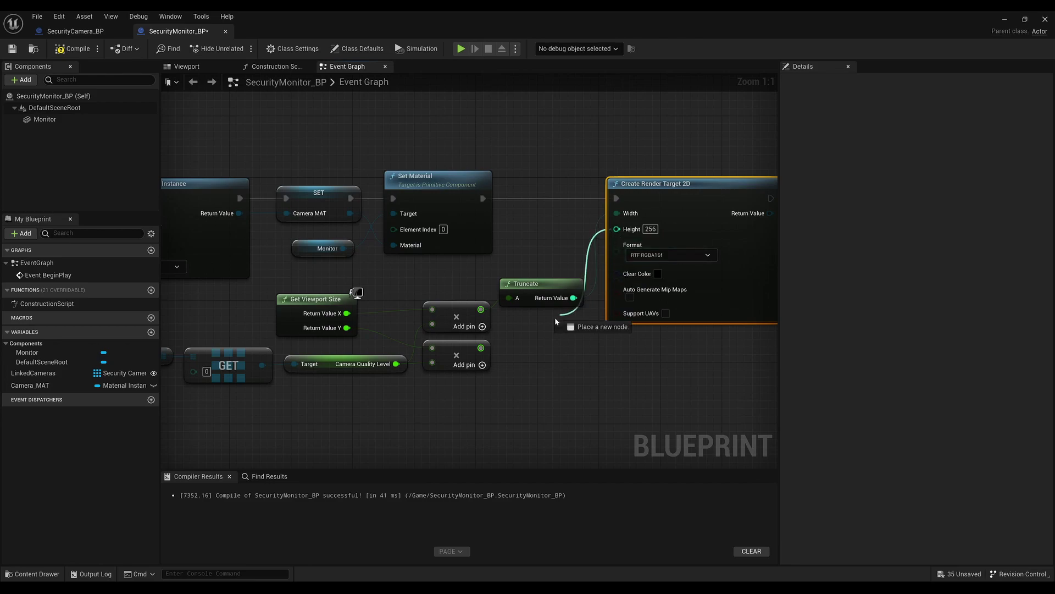
drag(552, 261, 538, 324)
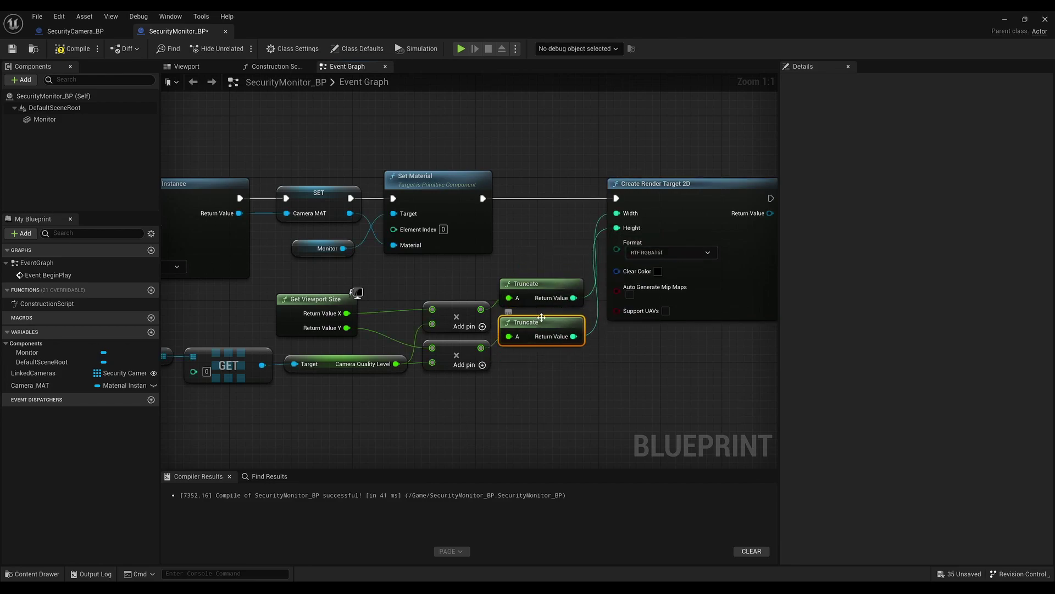
right_drag(738, 339, 424, 341)
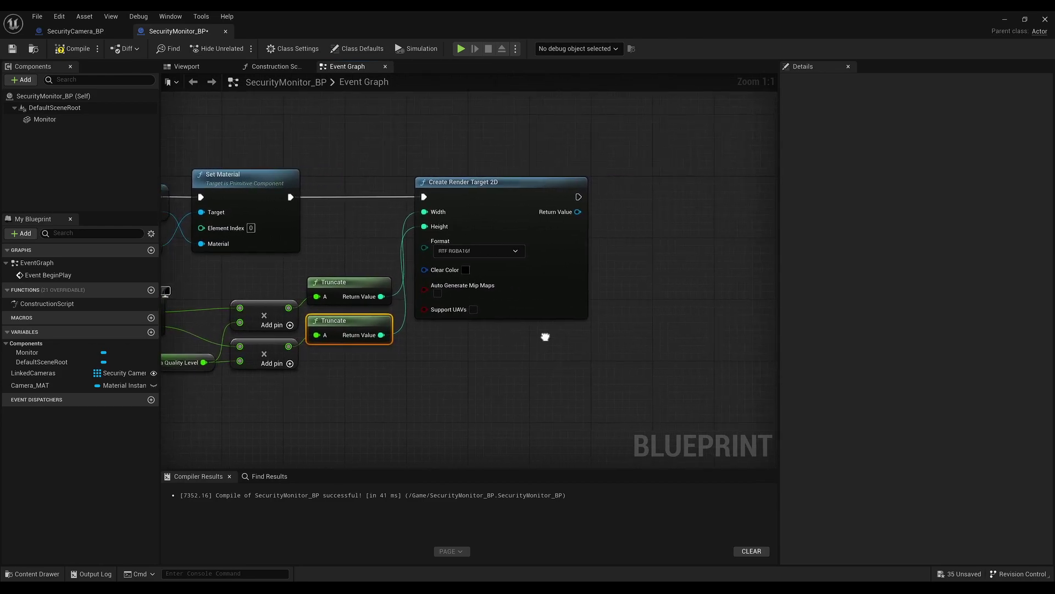
Promote the render target's Return Value to a new Camera_RT variable.
drag(457, 216, 488, 214)
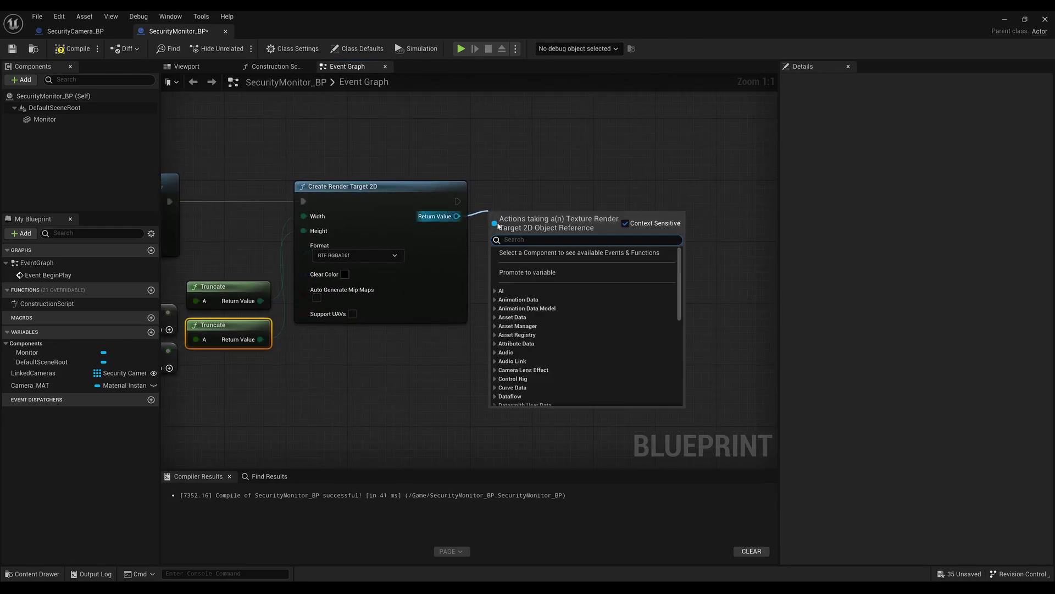
click(529, 275)
text(Camera_R)
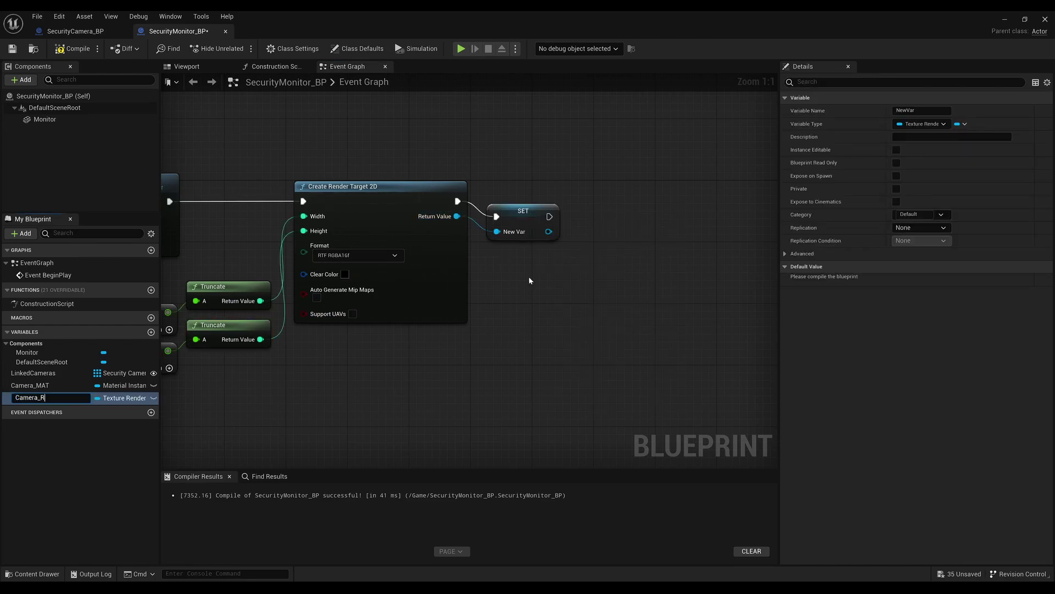
text(T)
key(Return)
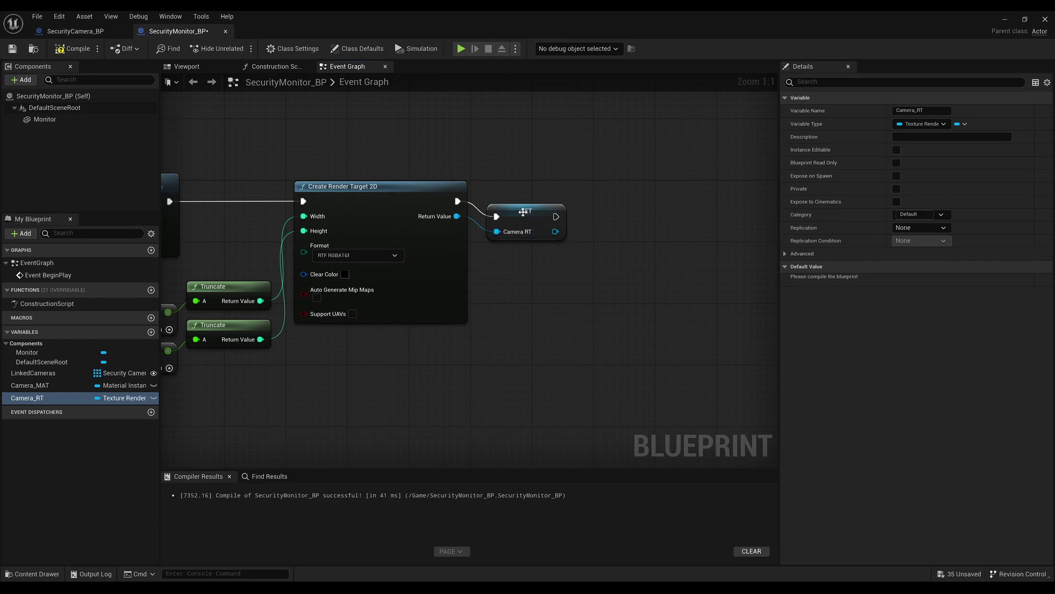
click(522, 204)
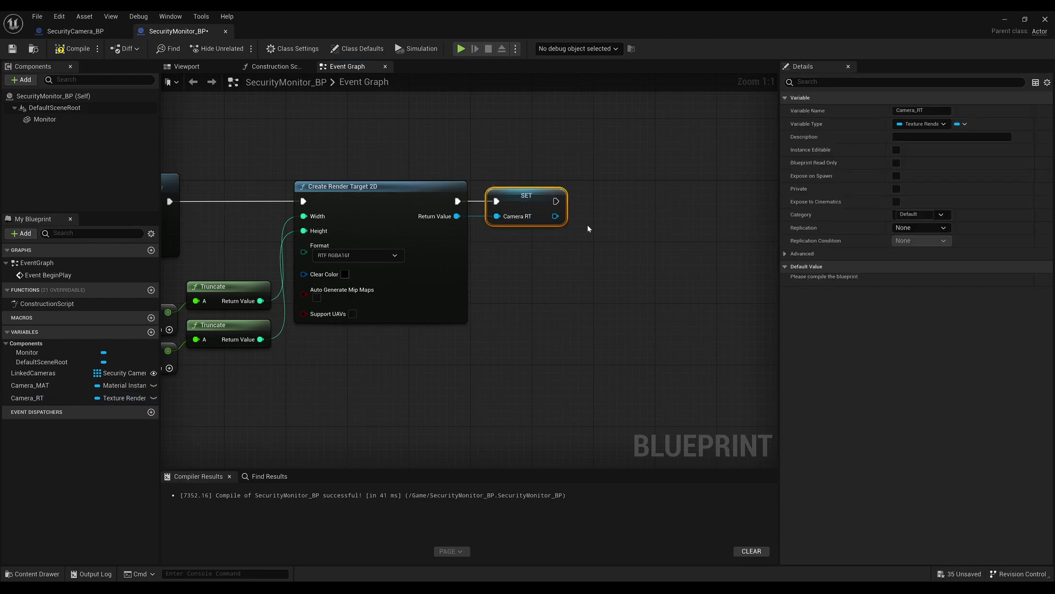
right_drag(582, 226, 413, 227)
Get the Scene Capture Component 2D of LinkedCameras element 0.
drag(33, 373, 322, 268)
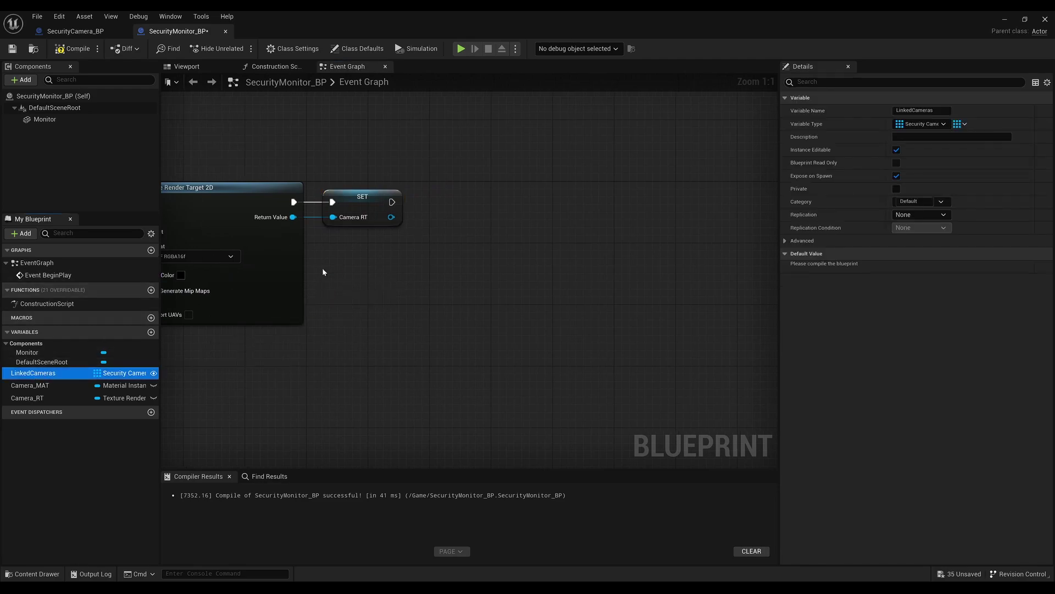
click(341, 285)
drag(386, 275, 408, 268)
text(get)
key(Return)
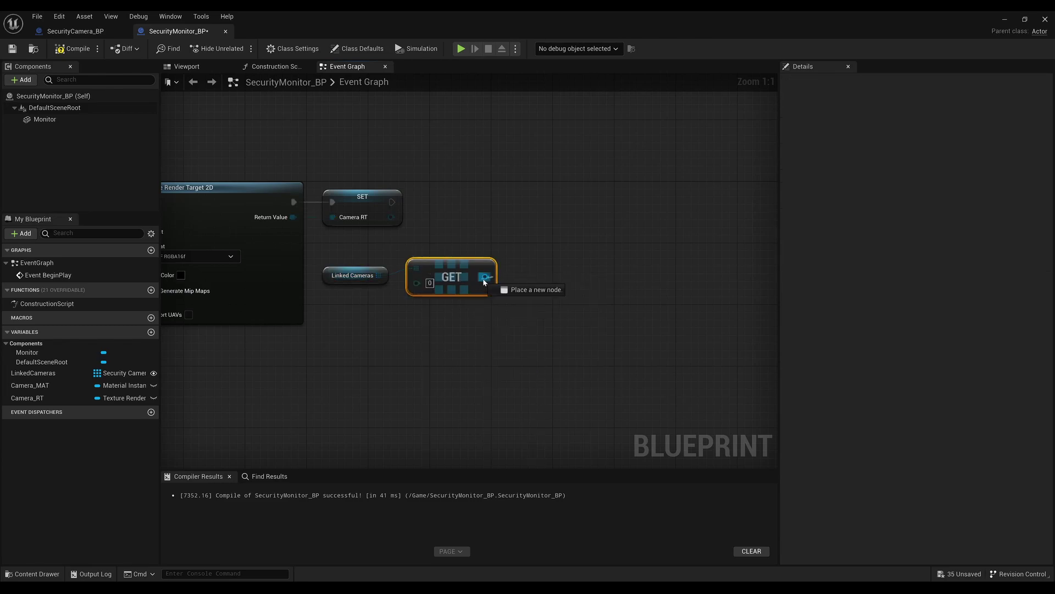
drag(484, 279, 511, 272)
text(getscene)
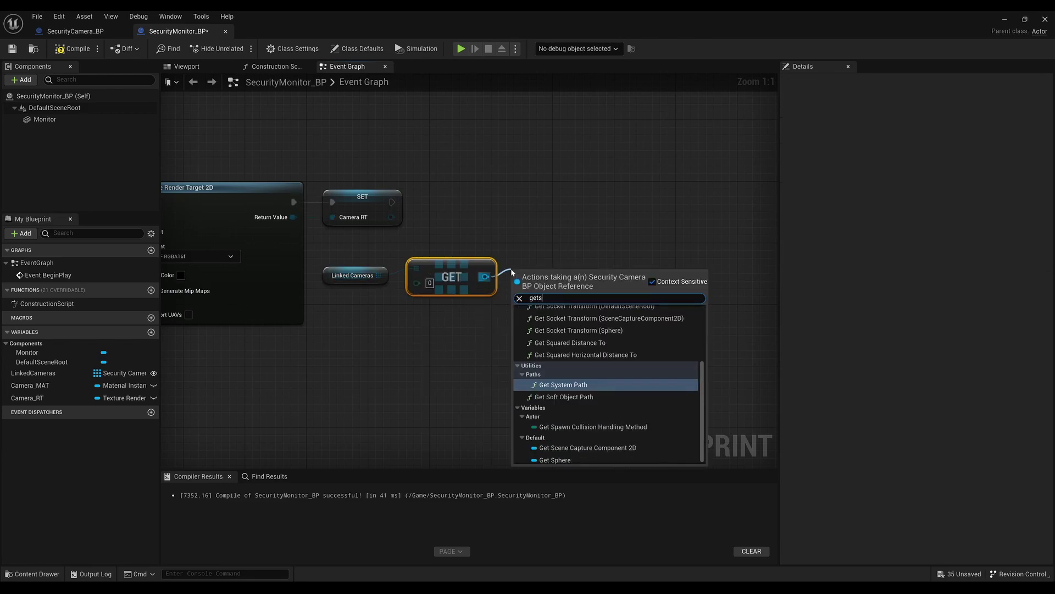
key(Return)
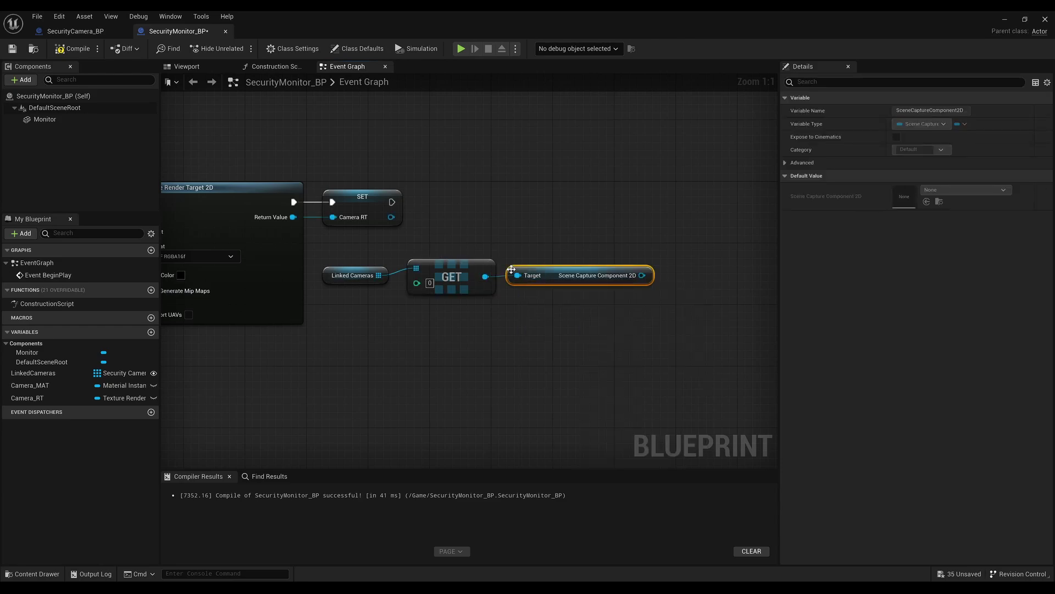
drag(551, 272, 551, 257)
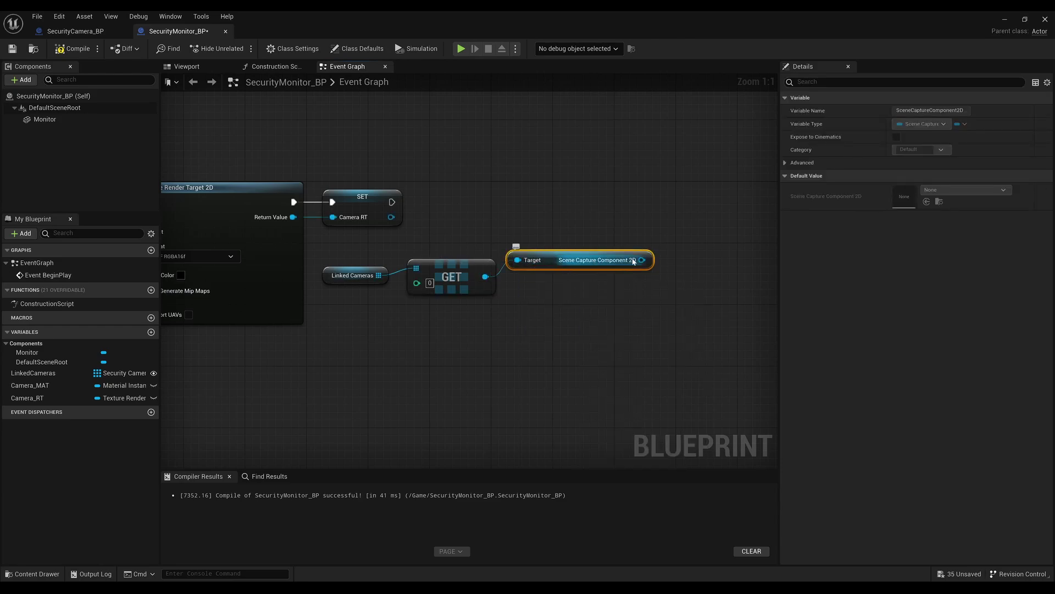
Set the scene capture's Texture Target after the Camera_RT set, then add a Camera_MAT getter.
drag(641, 260, 659, 235)
text(sette)
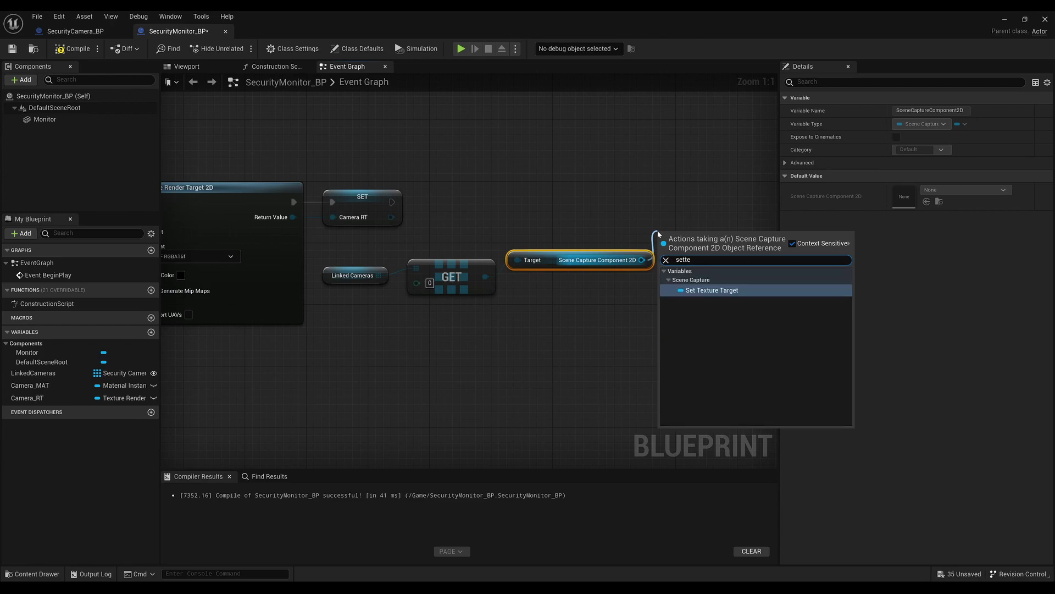
key(Return)
mouse_move(676, 237)
mouse_down()
mouse_move(691, 215)
mouse_move(392, 204)
mouse_move(680, 232)
mouse_move(700, 206)
mouse_up()
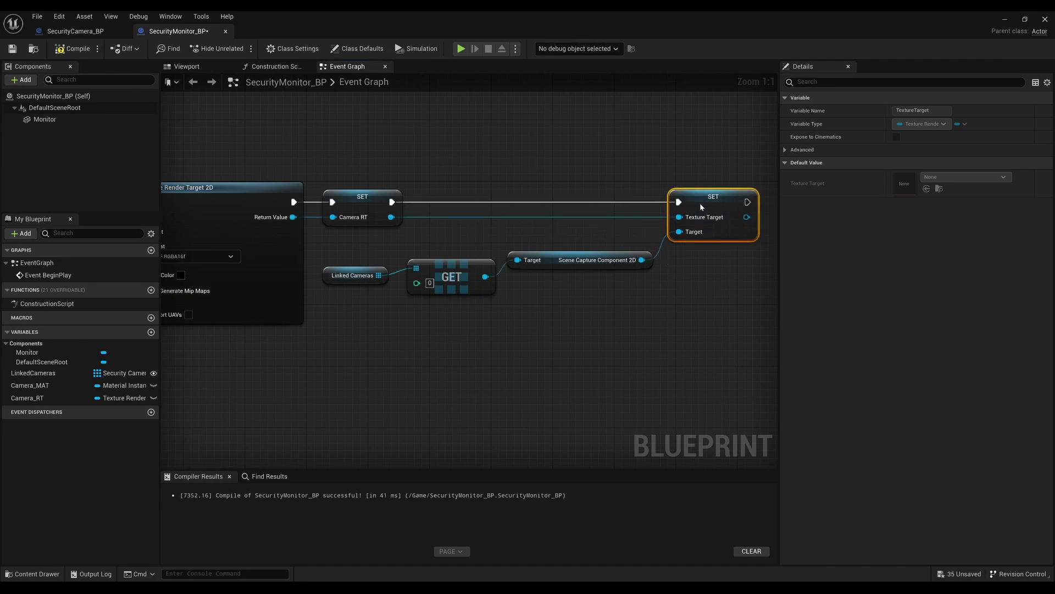
right_drag(696, 258, 416, 271)
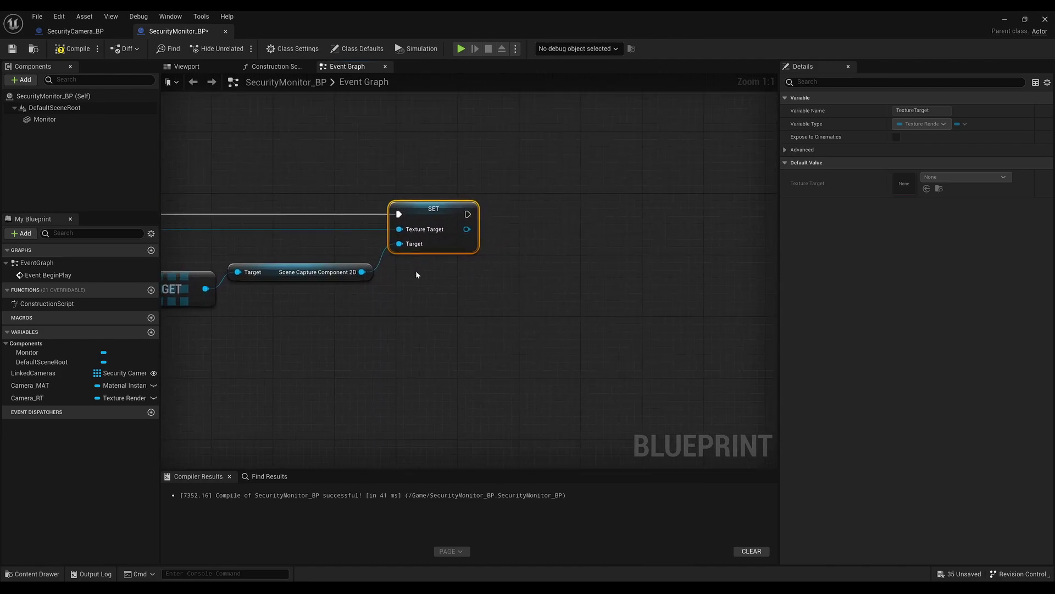
drag(44, 388, 511, 267)
click(437, 309)
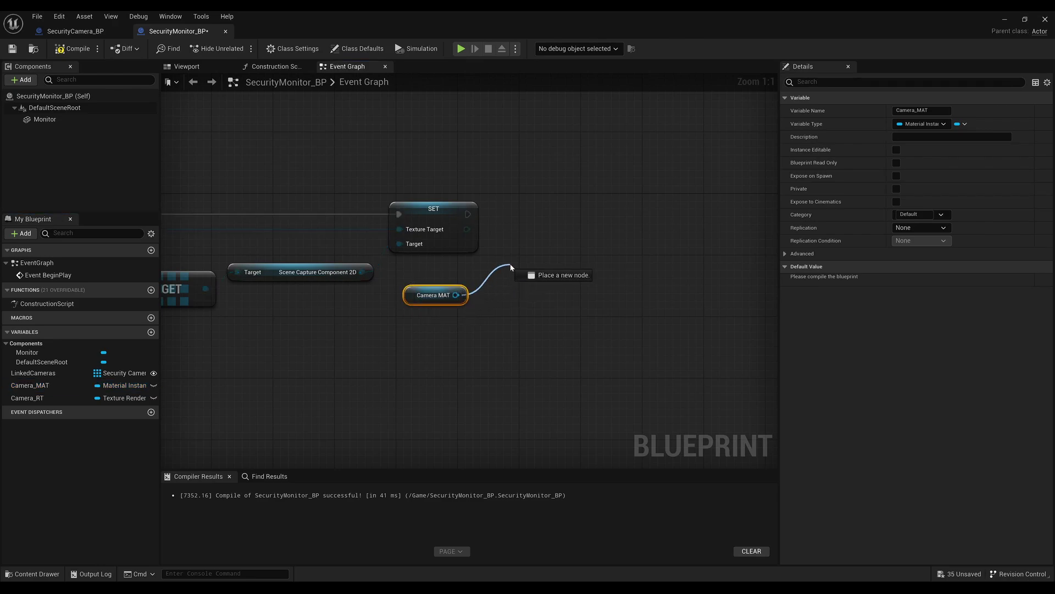
Chain Set Texture Parameter Value on Camera_MAT with parameter name 'Texture', then compile.
text(settex)
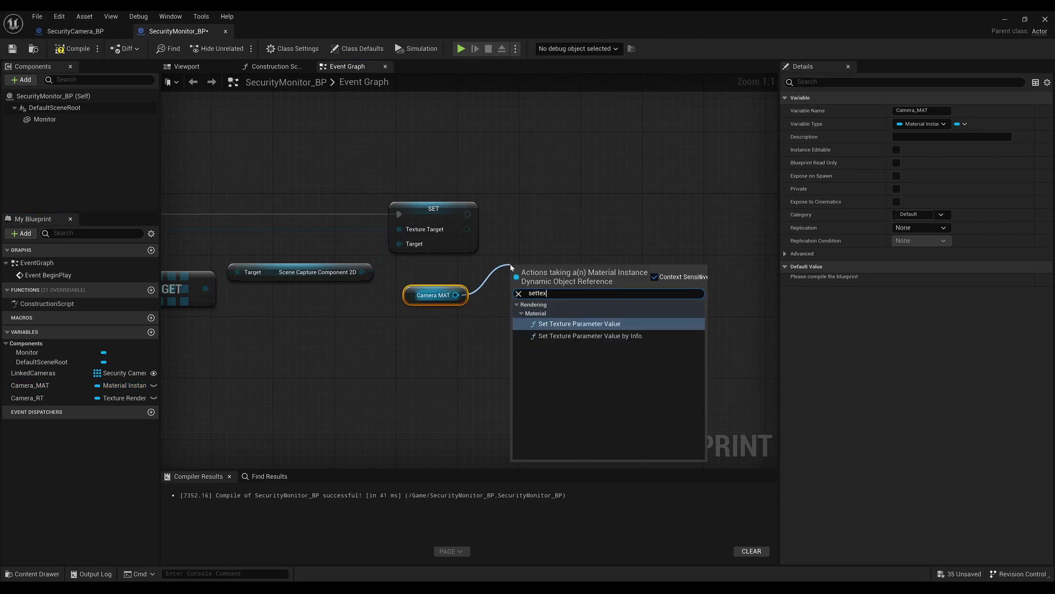
key(Return)
drag(512, 290, 468, 214)
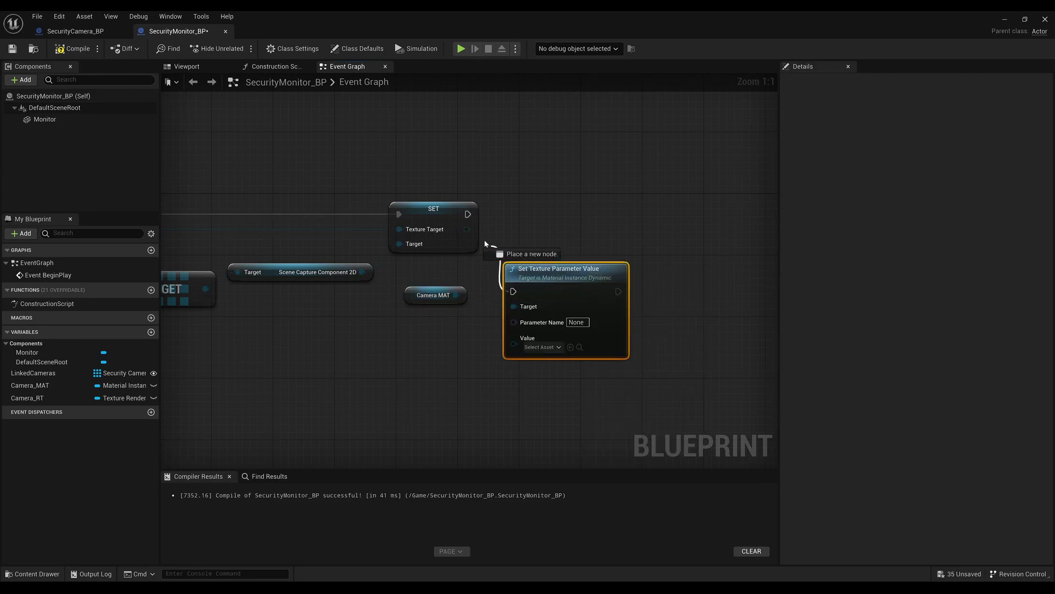
drag(541, 287, 542, 206)
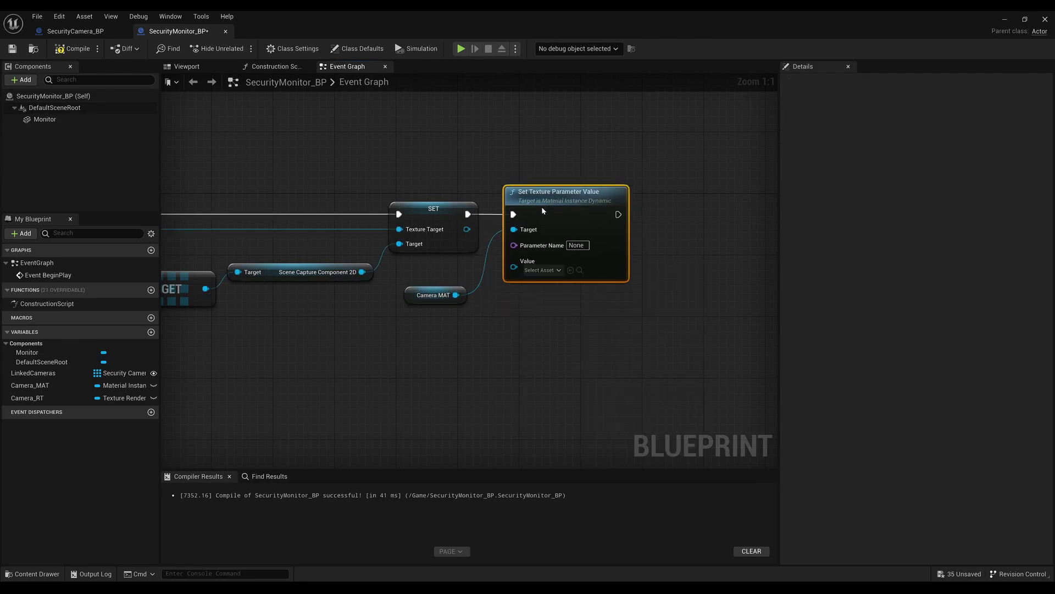
drag(418, 295, 426, 273)
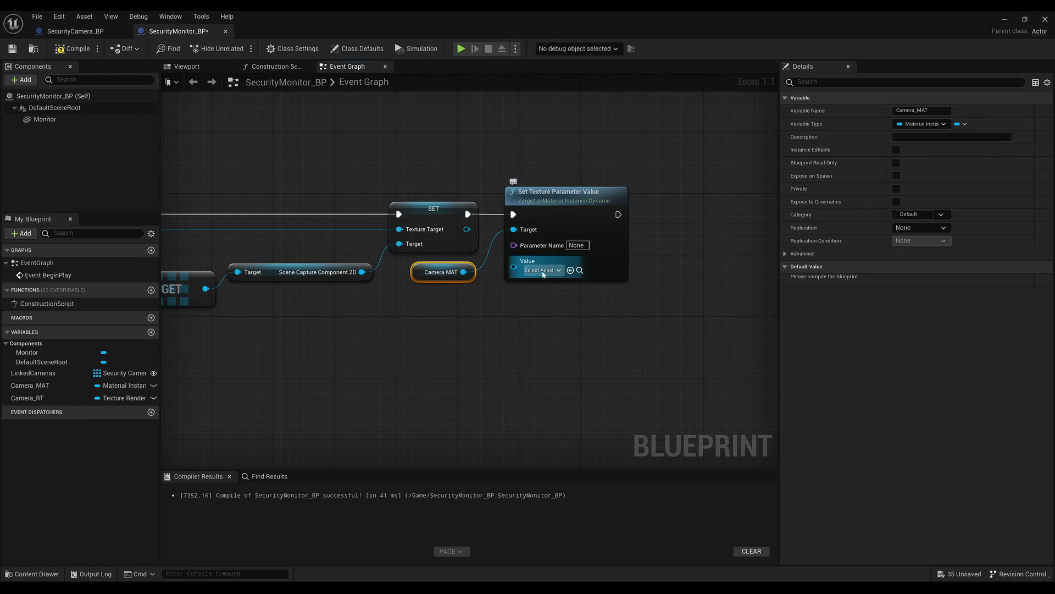
click(577, 245)
text(Texture)
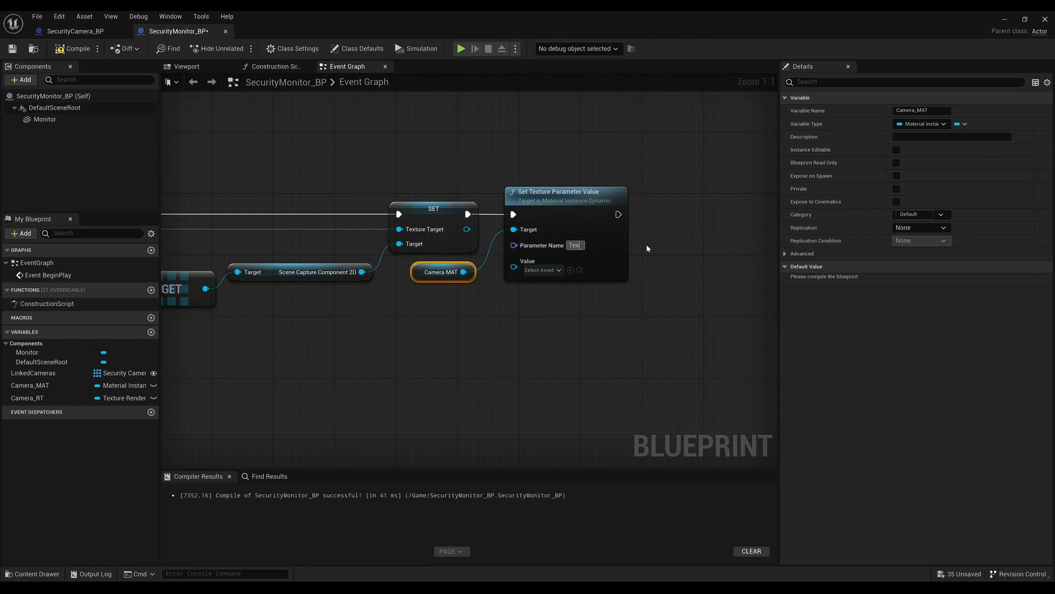
key(Return)
click(71, 49)
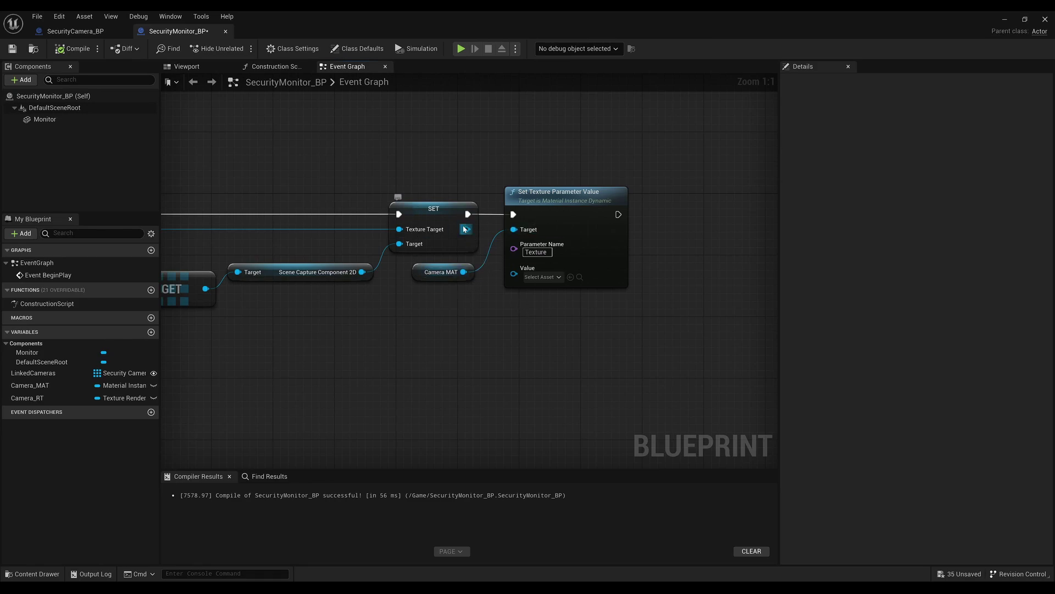
Wire Texture Target into Value, then chain a Set Scalar Parameter Value named ScreenBrightness on Camera_MAT.
drag(467, 229, 511, 269)
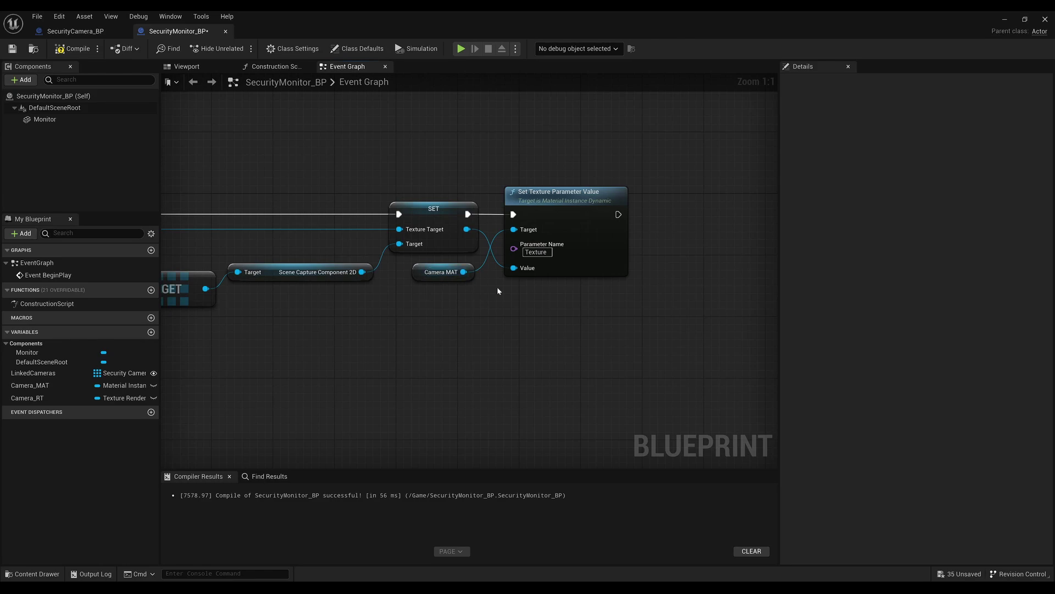
right_drag(638, 311, 465, 317)
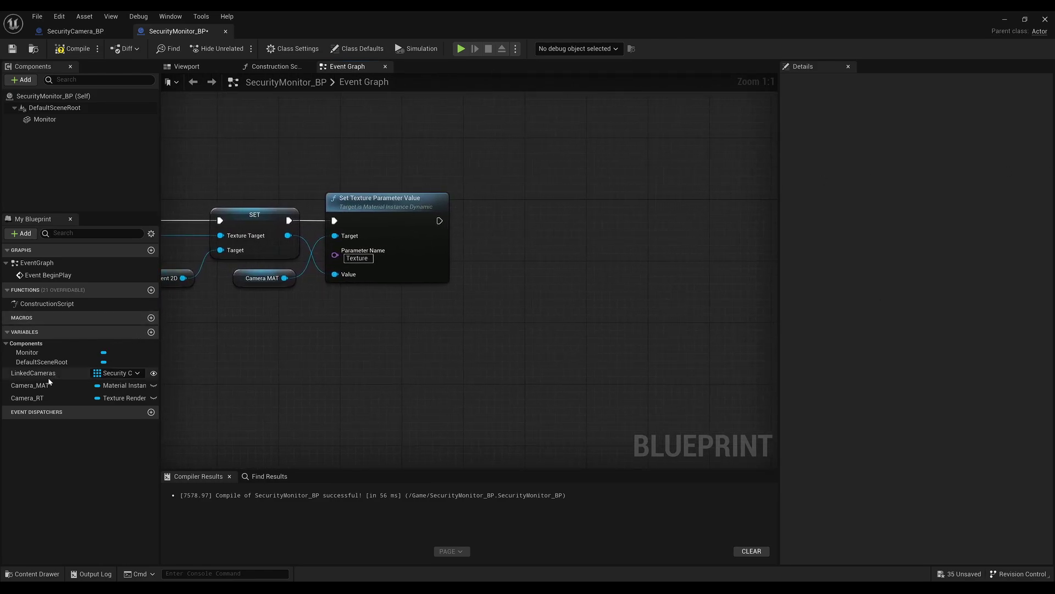
mouse_move(50, 385)
mouse_down()
mouse_move(504, 278)
mouse_move(575, 208)
mouse_up()
click(501, 288)
text(se)
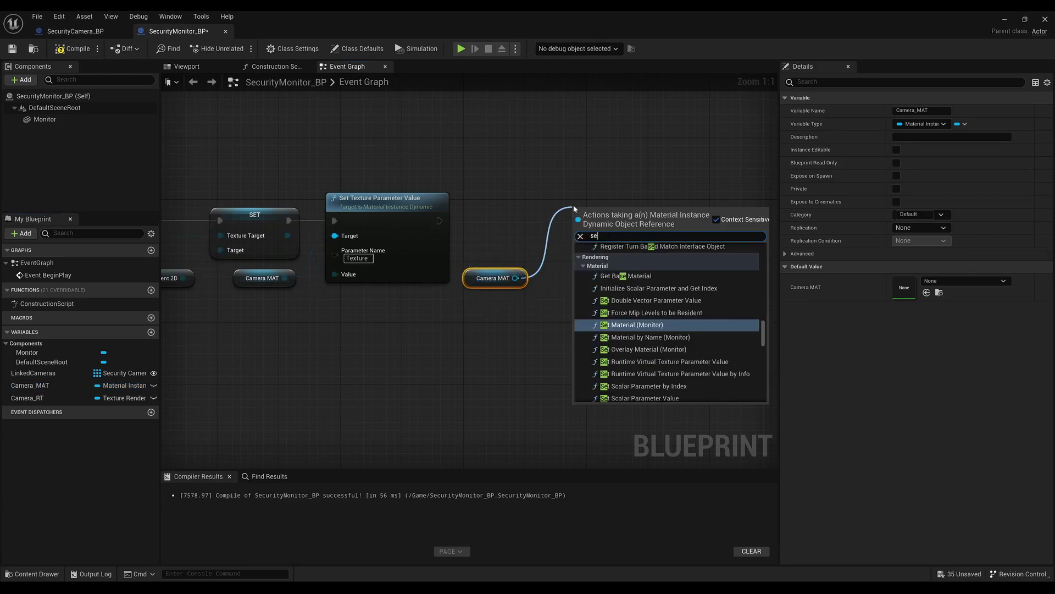
text(tsca)
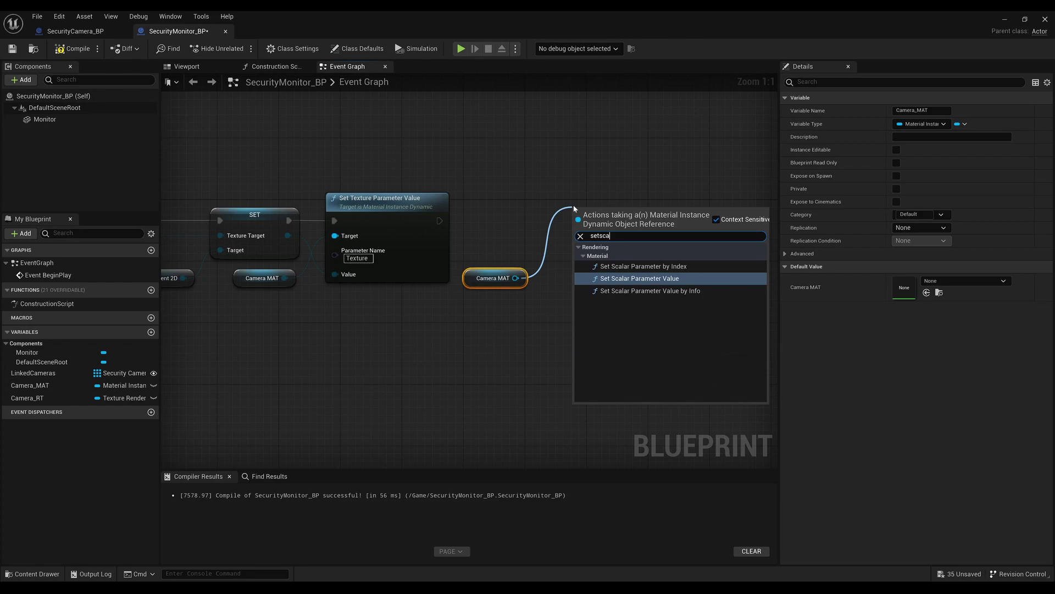
text(lar)
key(Return)
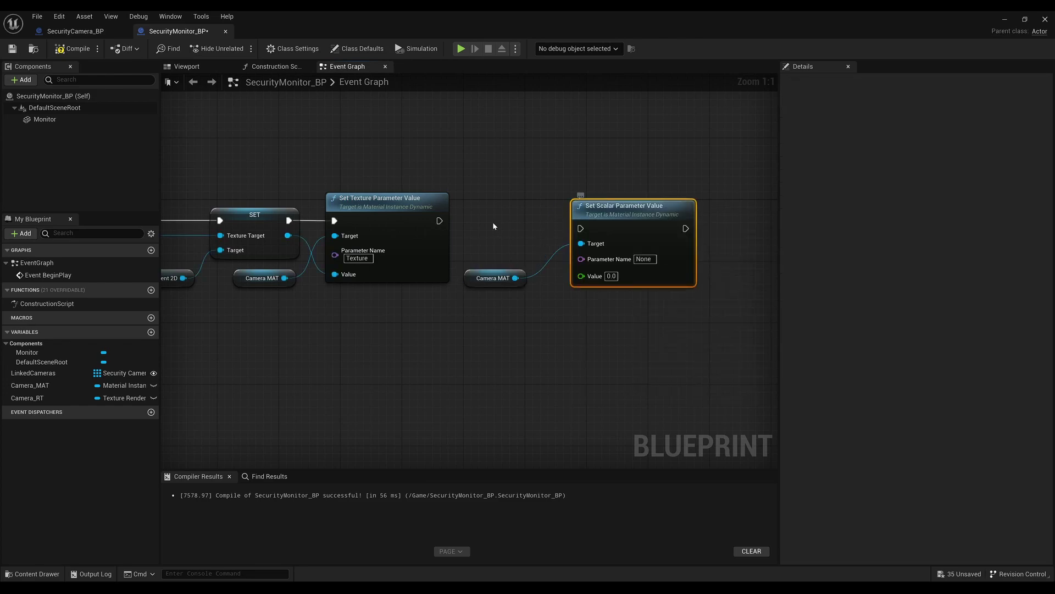
mouse_move(440, 221)
mouse_down()
mouse_move(581, 228)
mouse_move(628, 207)
mouse_up()
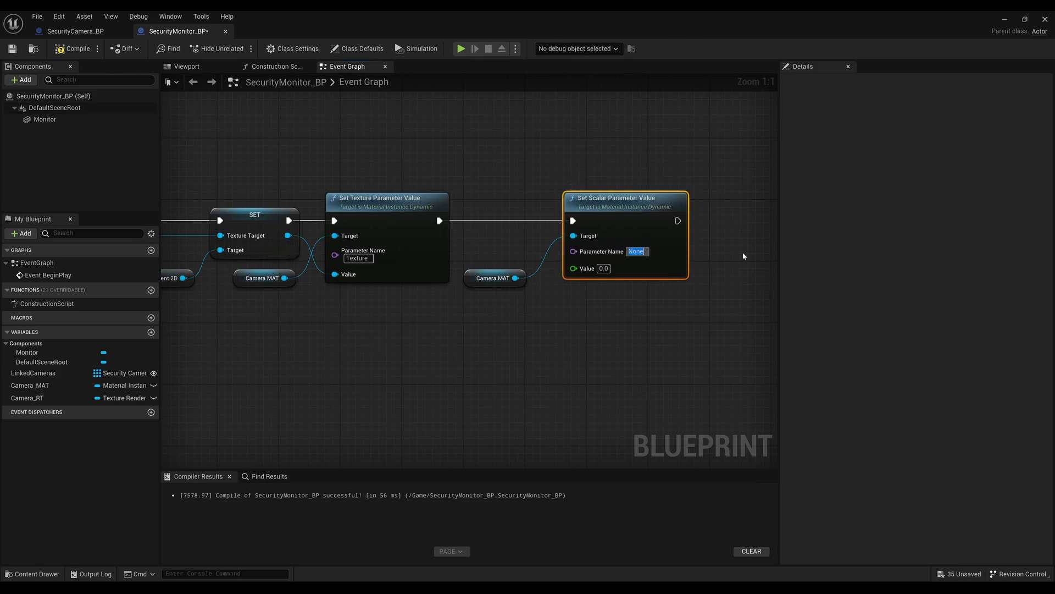
text(ScreenBrightness)
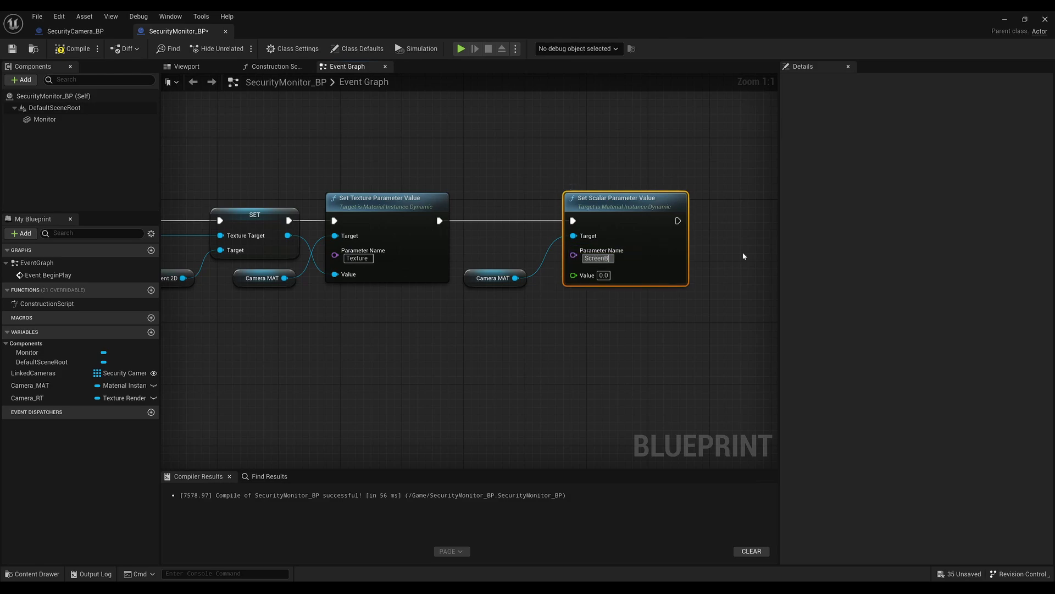
key(Return)
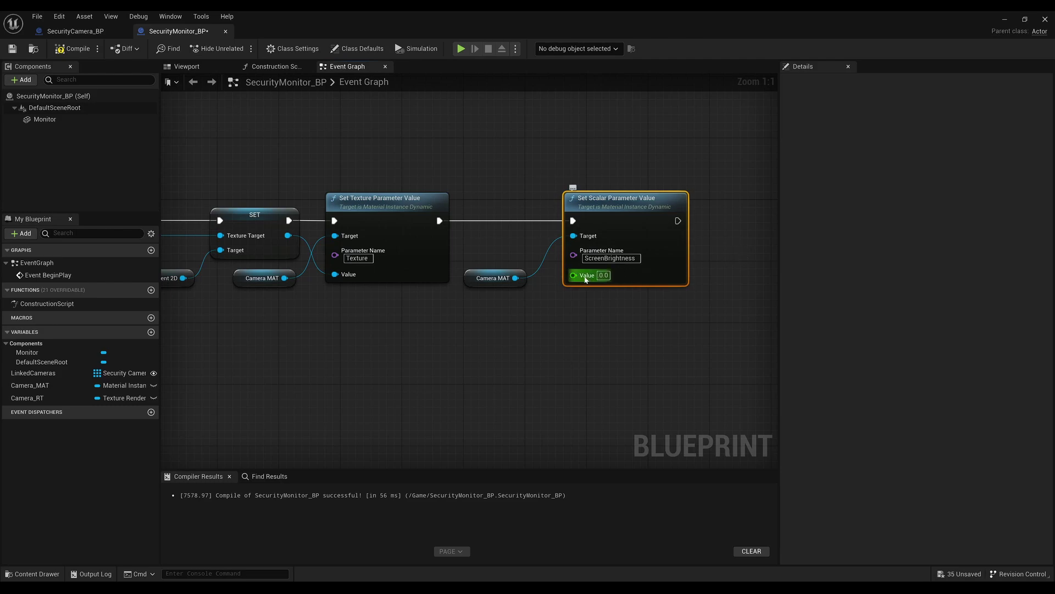
Promote the scalar Value pin to a float variable ScreenBrightness with default 0.5.
drag(583, 282, 500, 323)
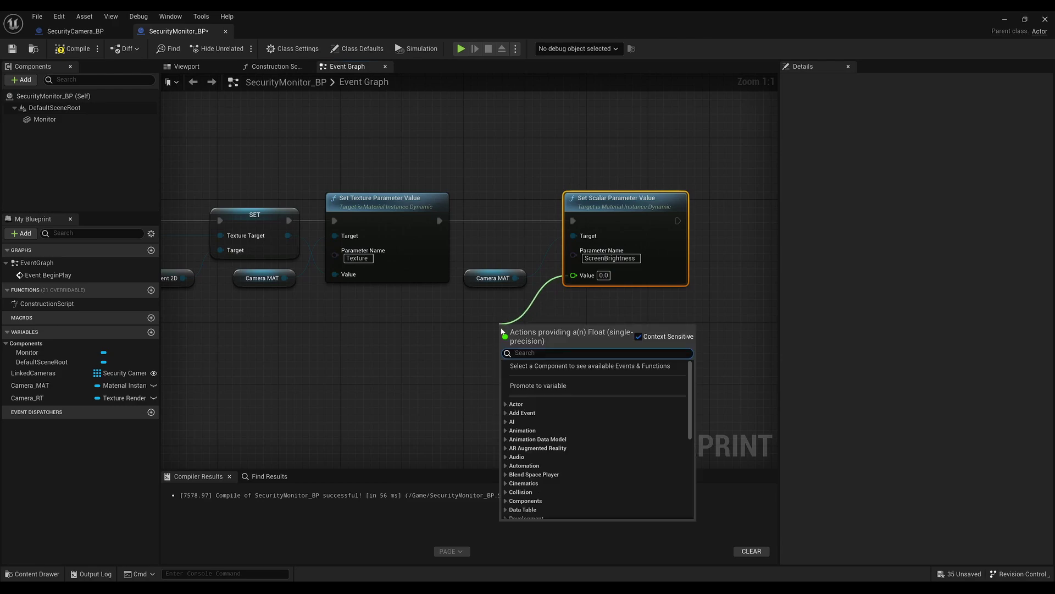
click(528, 387)
text(ScreenBright)
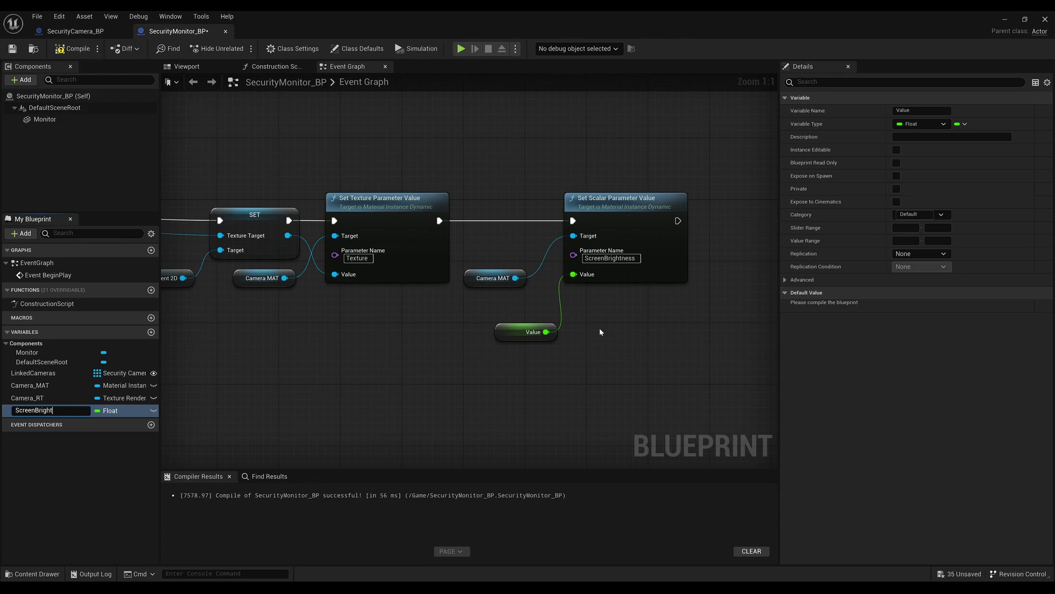
text(ness)
key(Return)
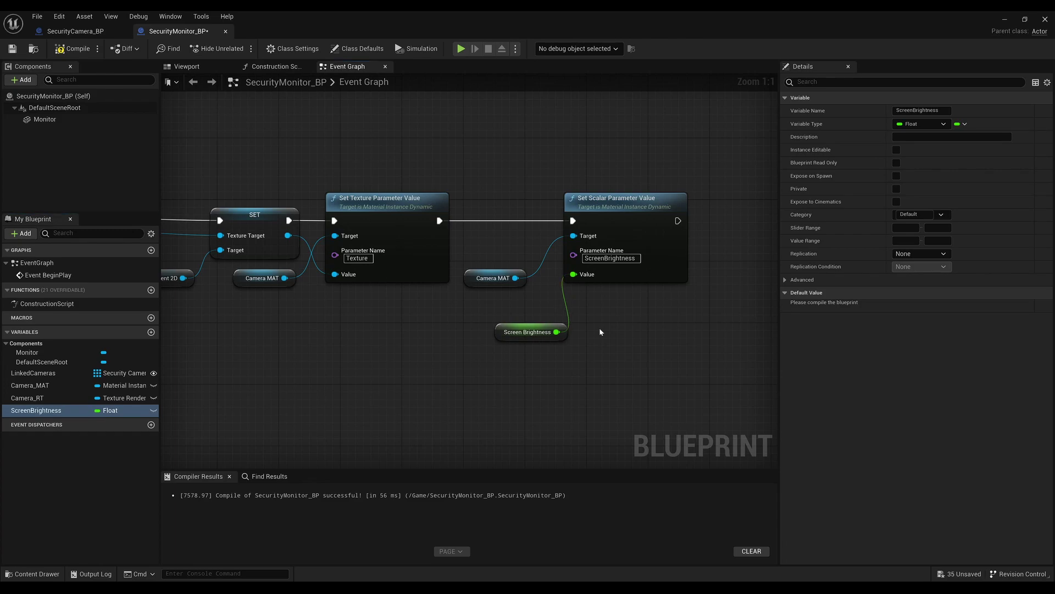
drag(506, 332, 473, 302)
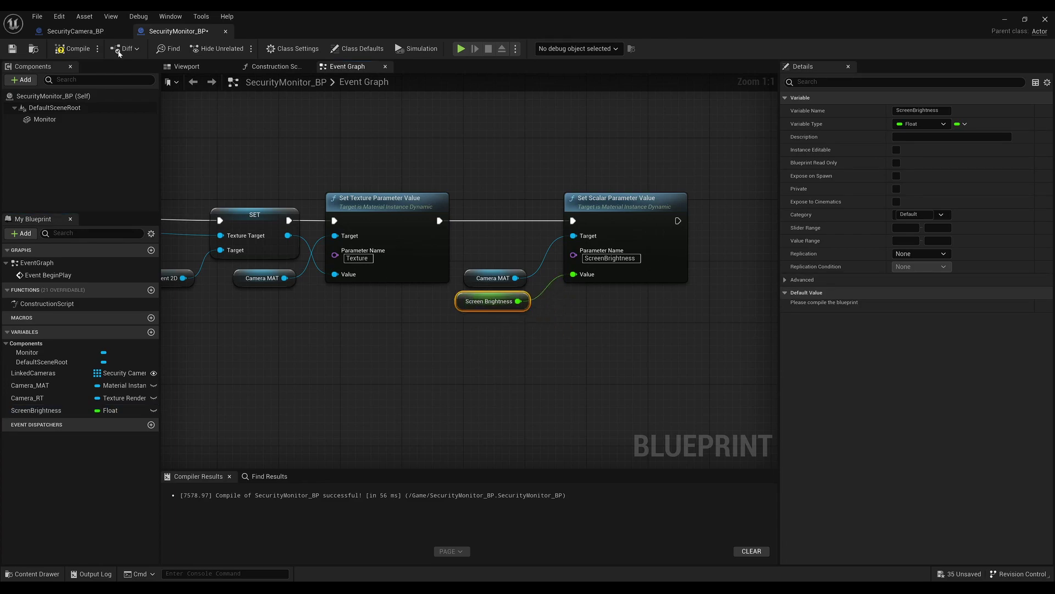
click(73, 48)
click(12, 48)
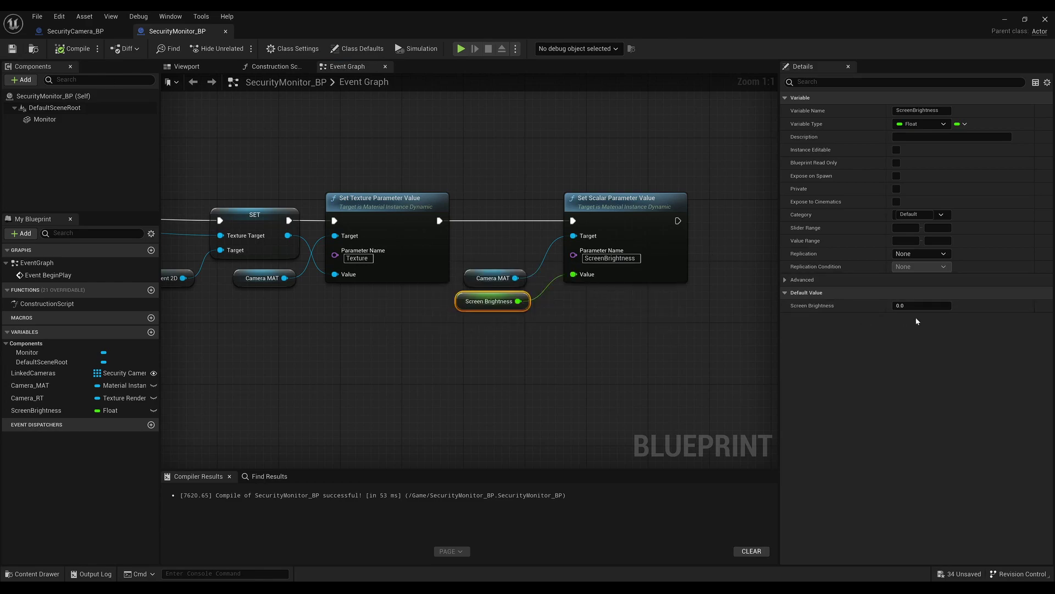
key(Return)
Save, recompile and close the SecurityMonitor_BP editor.
scroll(335, 356, down, 2)
scroll(365, 348, down, 1)
scroll(440, 347, down, 1)
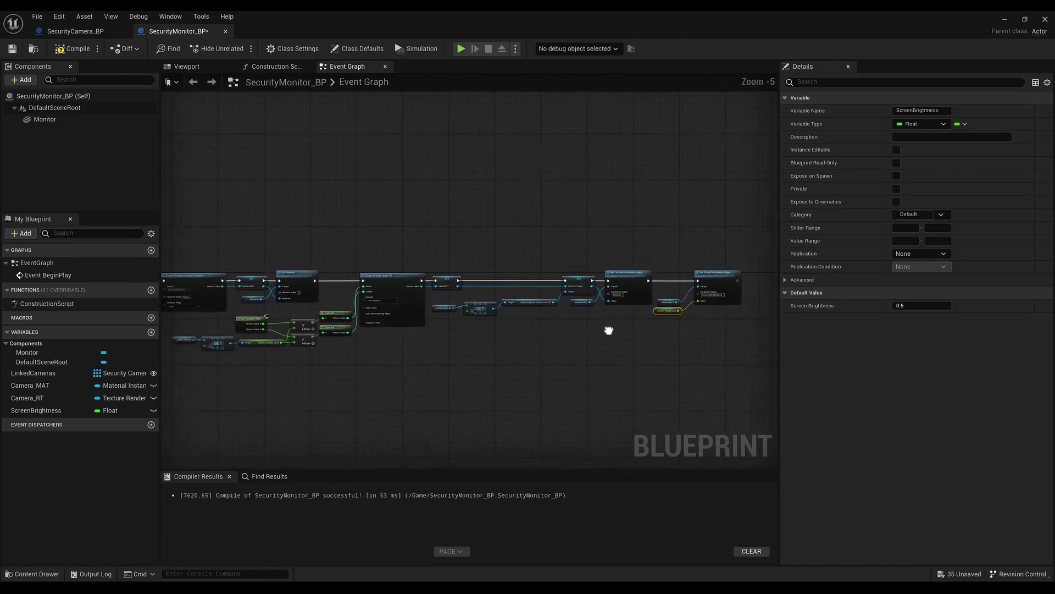
scroll(610, 330, down, 1)
right_drag(610, 329, 619, 305)
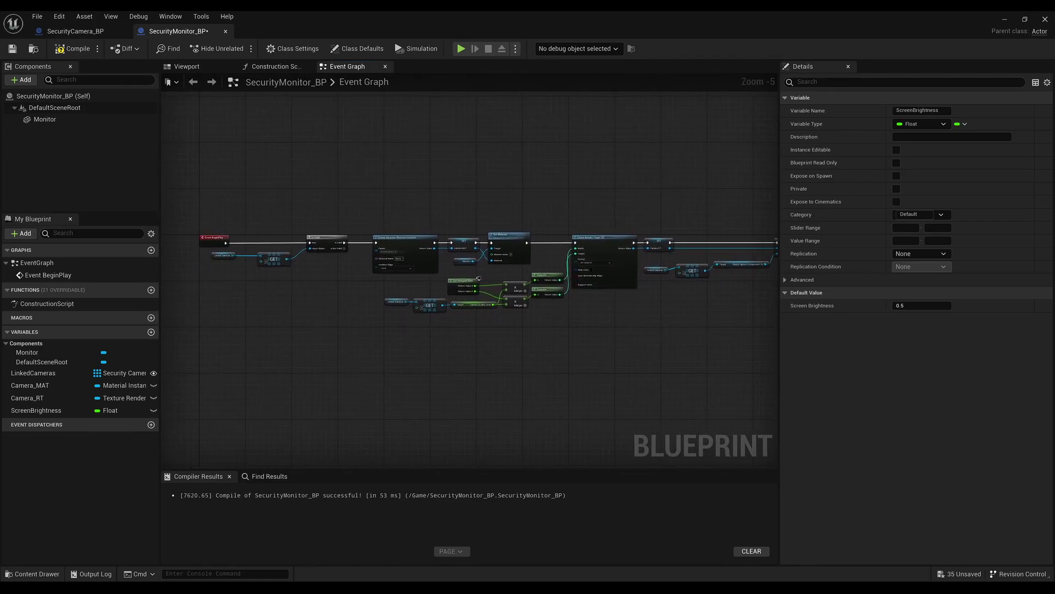
click(12, 48)
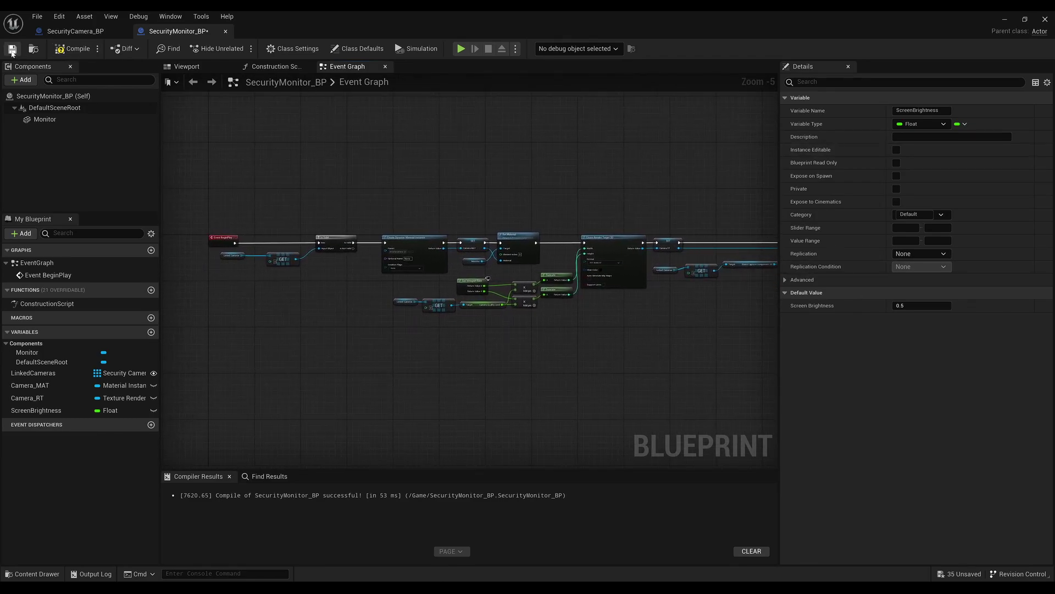
click(76, 49)
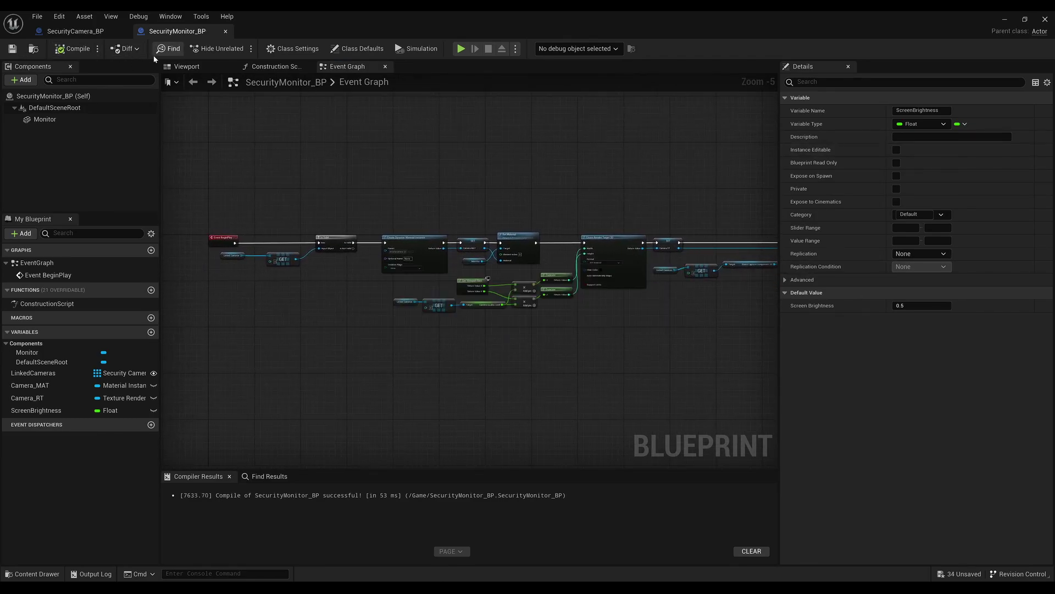
click(1004, 20)
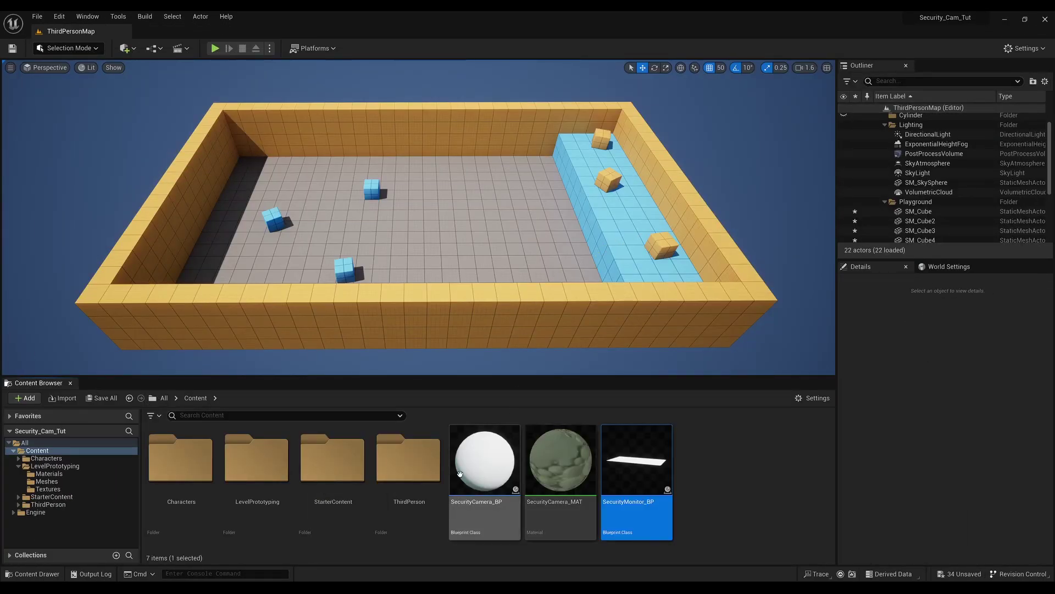
Place SecurityCamera_BP high in the wall corner at 150, 150, 300, rotated 40° yaw.
mouse_move(418, 308)
right_down()
mouse_move(417, 264)
mouse_move(469, 358)
right_up()
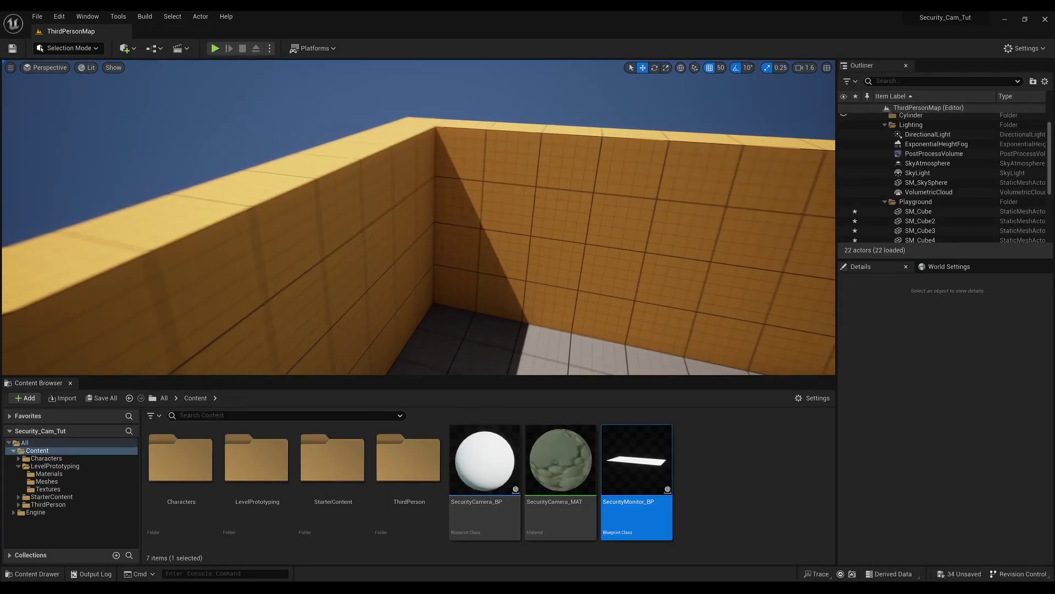
drag(484, 462, 406, 185)
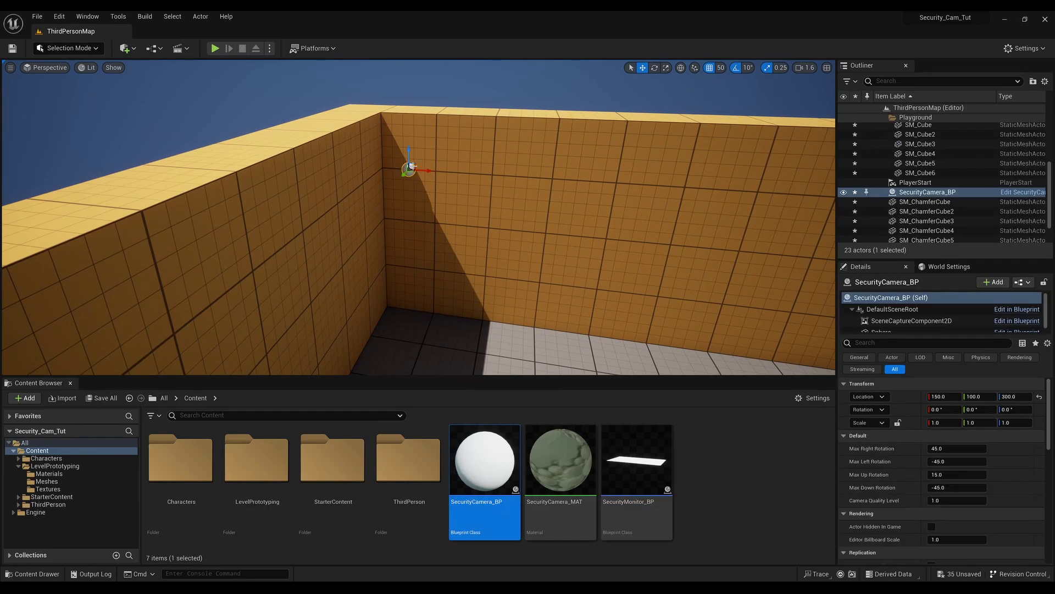
key(f)
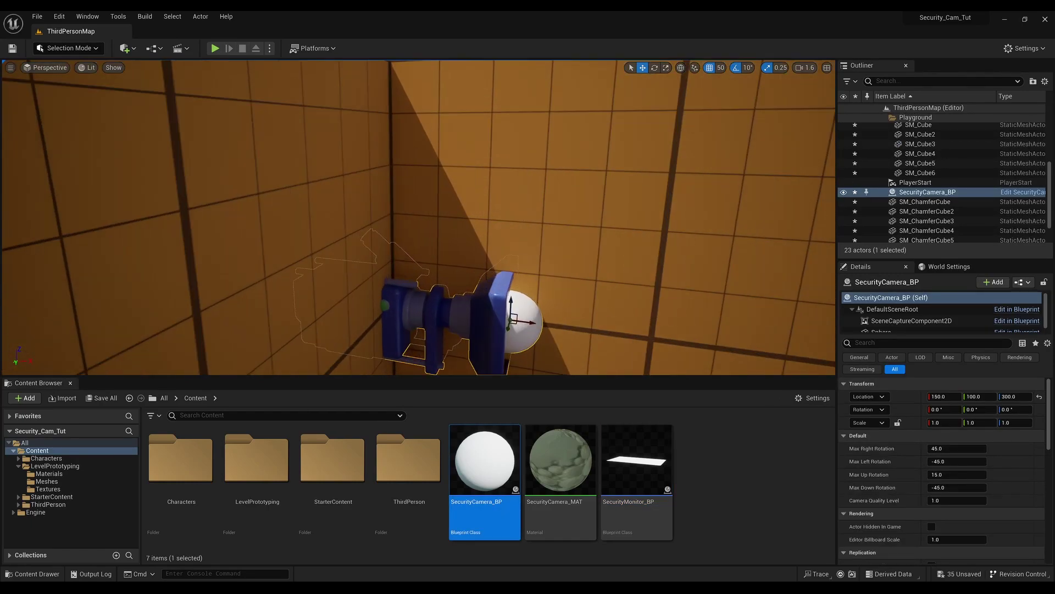
alt+drag(417, 231, 463, 203)
key(e)
mouse_move(482, 241)
mouse_down()
mouse_move(500, 238)
mouse_move(459, 297)
mouse_move(418, 259)
mouse_up()
Add a SecurityMonitor_BP actor to the level near the blue steps.
key(w)
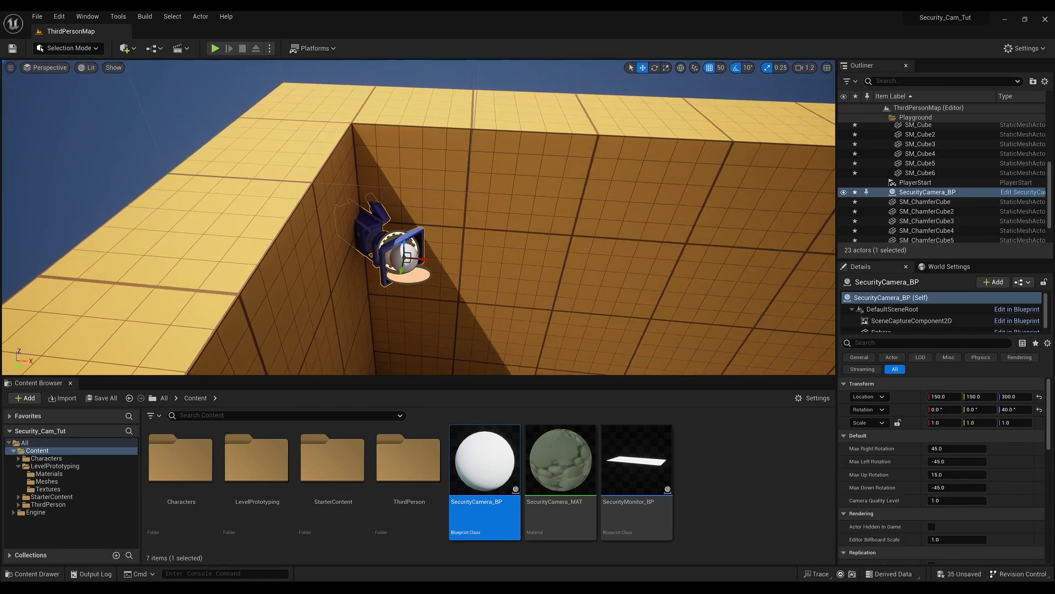
mouse_move(418, 219)
right_down()
mouse_move(385, 230)
mouse_move(417, 231)
right_up()
drag(636, 462, 547, 346)
Stand the monitor upright at -90° roll and lift it to Z 100 on the blue wall.
key(f)
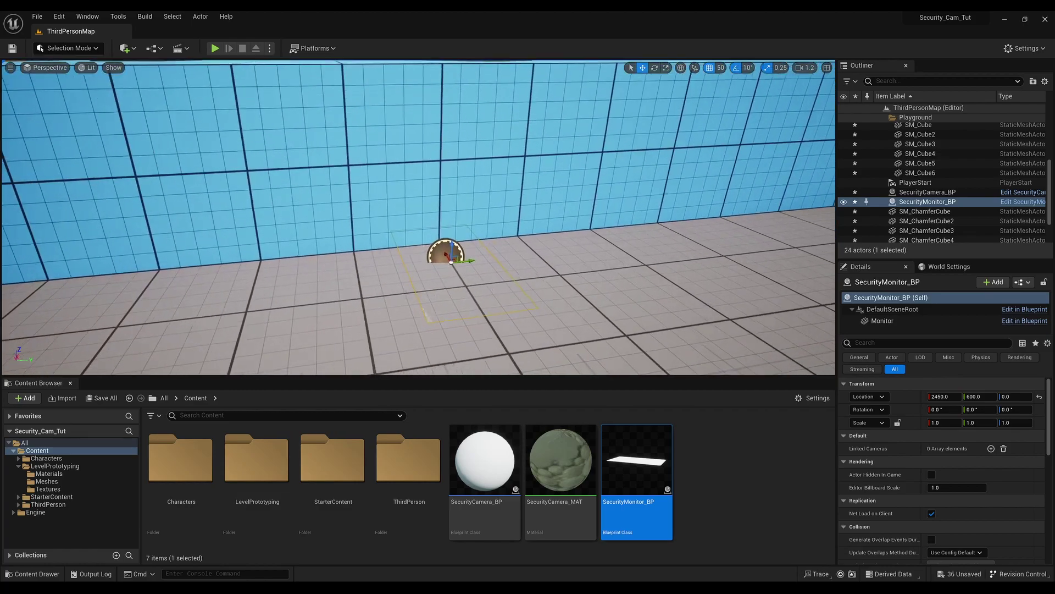
key(e)
mouse_move(435, 245)
mouse_down()
mouse_move(426, 277)
mouse_move(463, 259)
mouse_up()
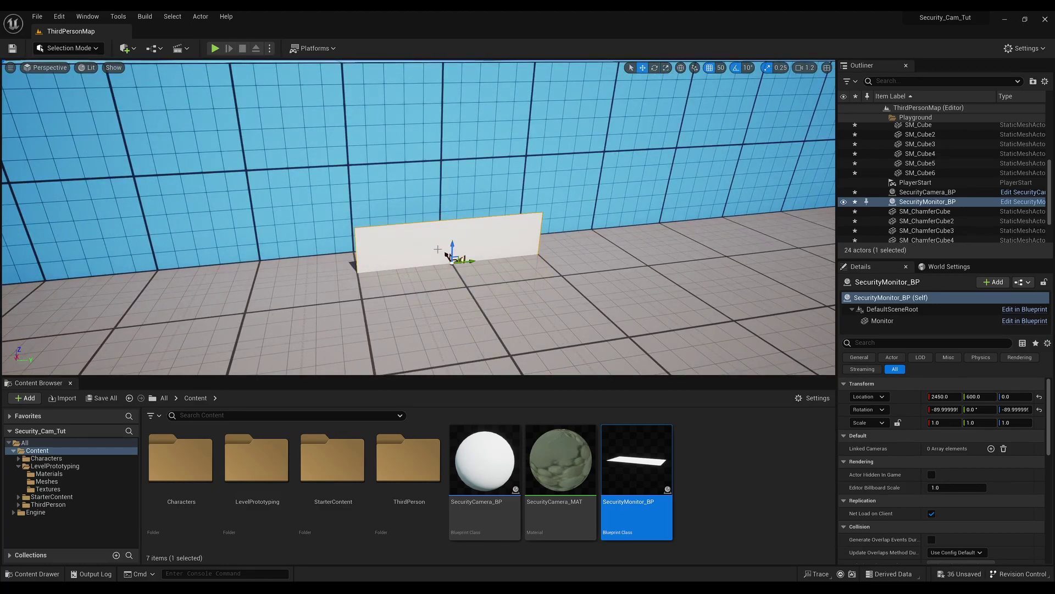
scroll(447, 255, up, 1)
drag(453, 250, 454, 215)
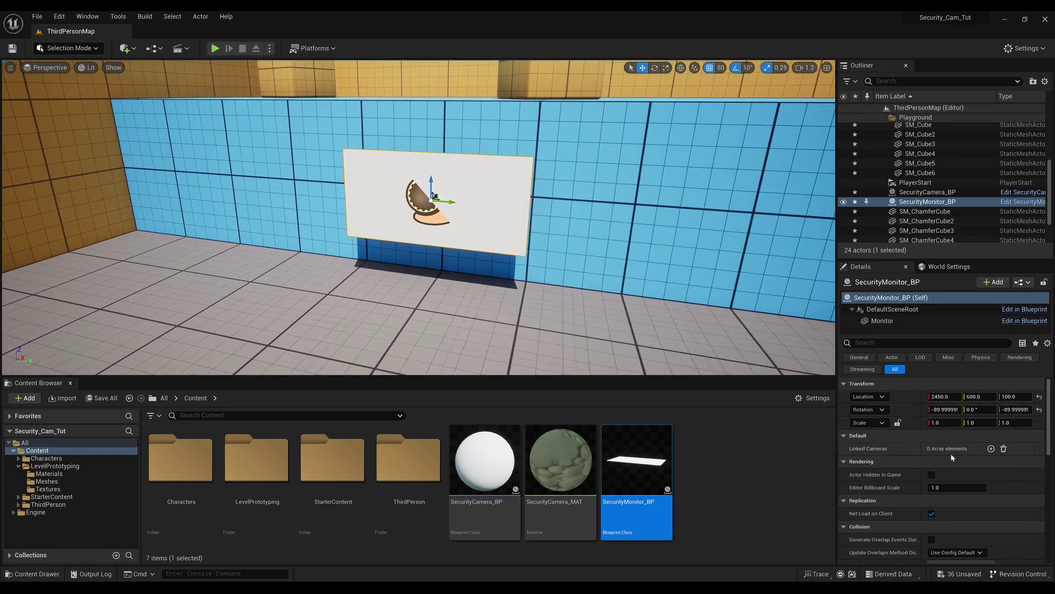
Link SecurityCamera_BP in the monitor's Linked Cameras list and start a play test.
click(992, 449)
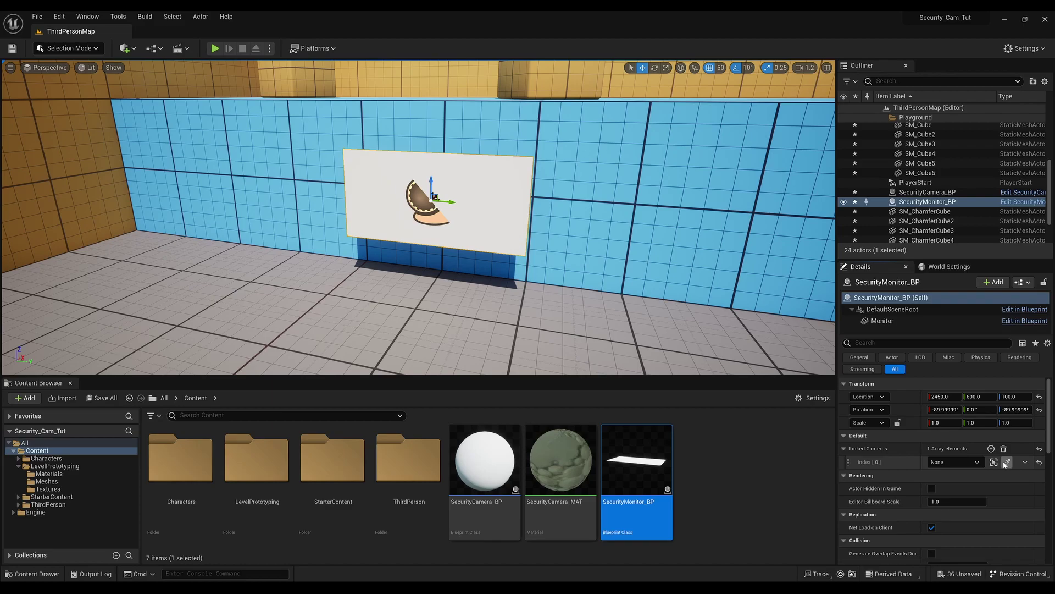
click(1005, 464)
right_drag(589, 294, 356, 195)
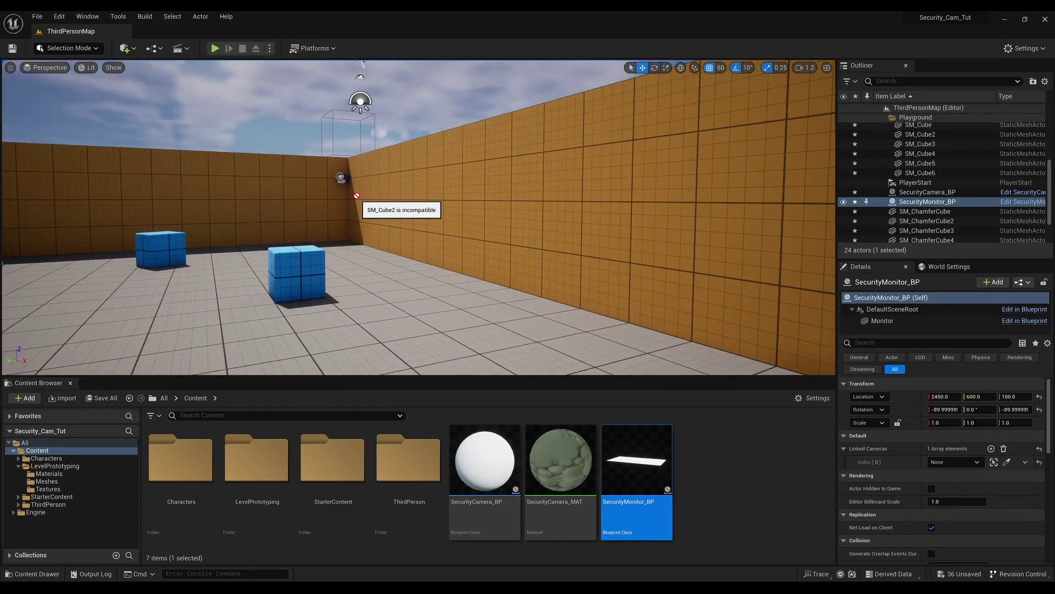
click(340, 177)
key(f)
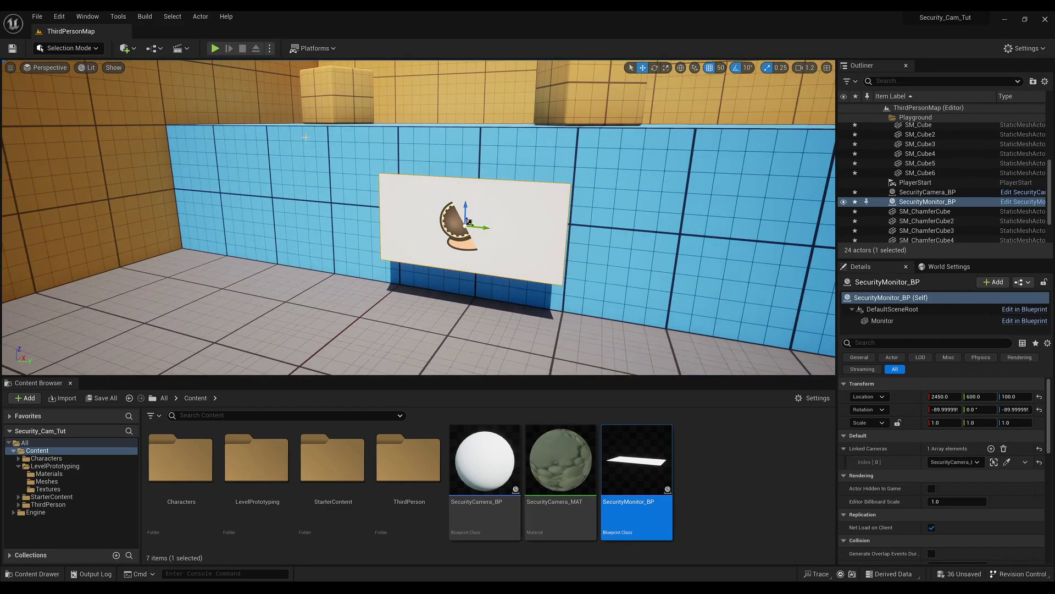
key(alt+p)
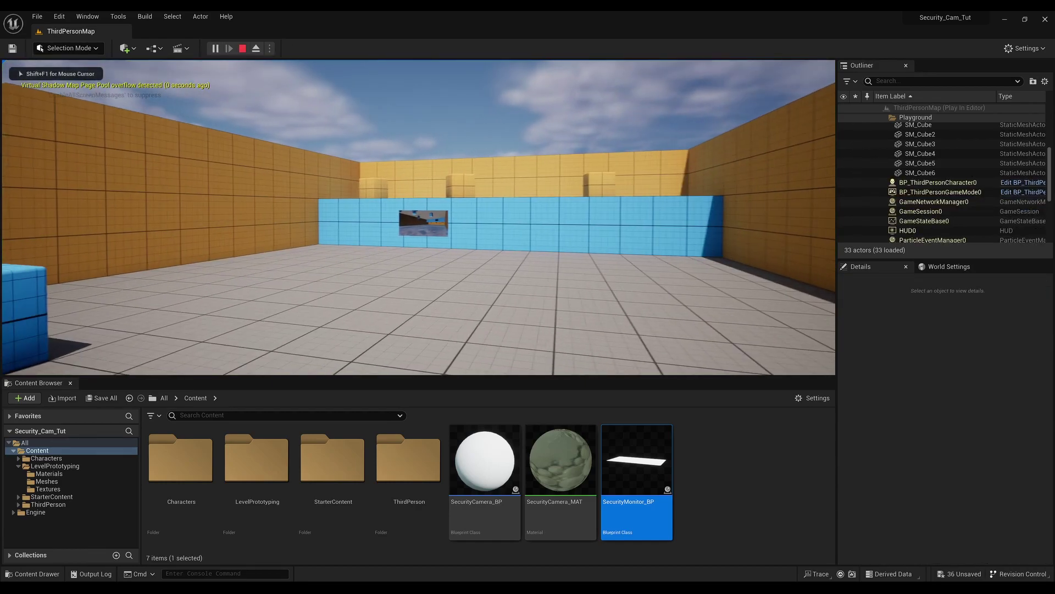
Stop the playtest and rotate the monitor to 90, 0, 90 on the wall.
key(w)
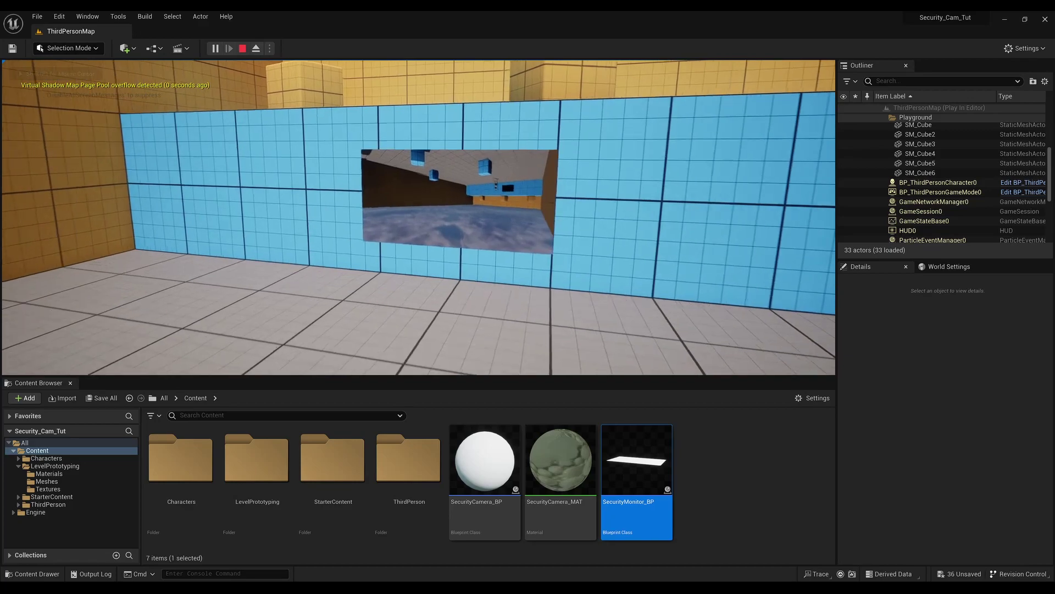
key(Escape)
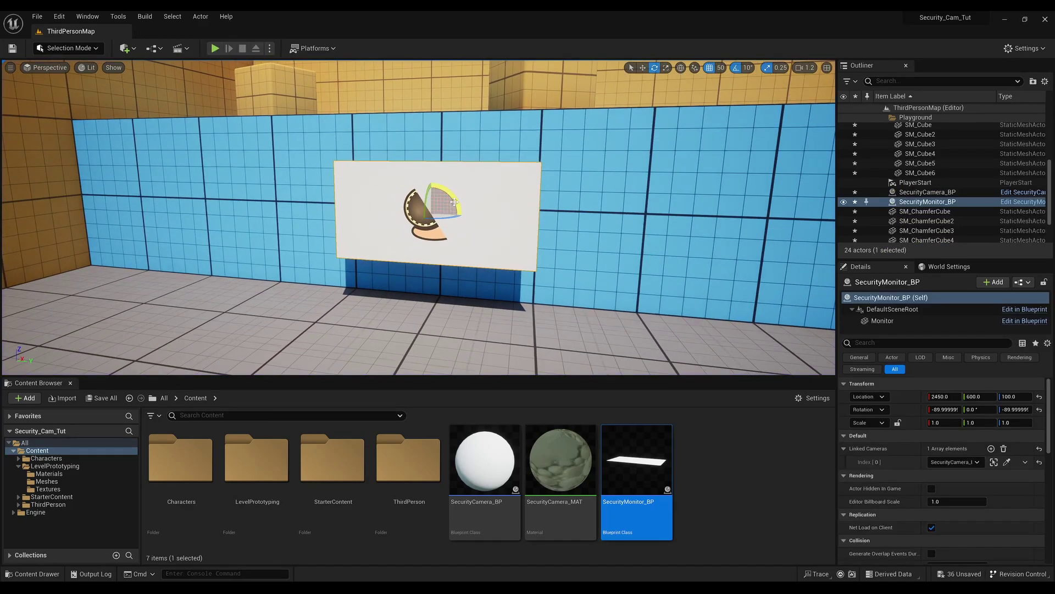
drag(445, 189, 406, 220)
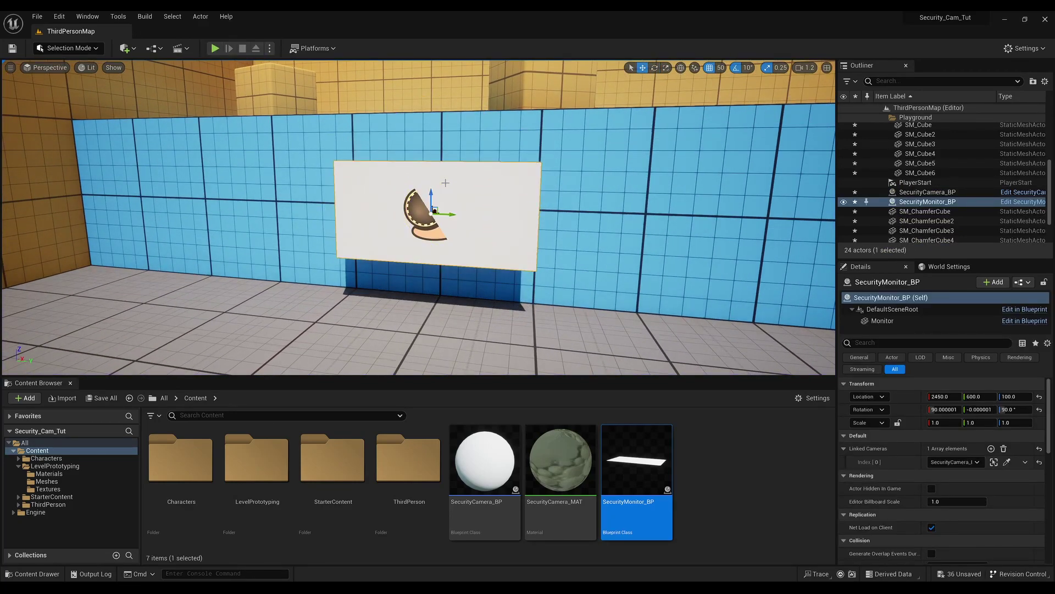
Replay the level, walk up to check the monitor's camera feed, then stop.
key(alt+p)
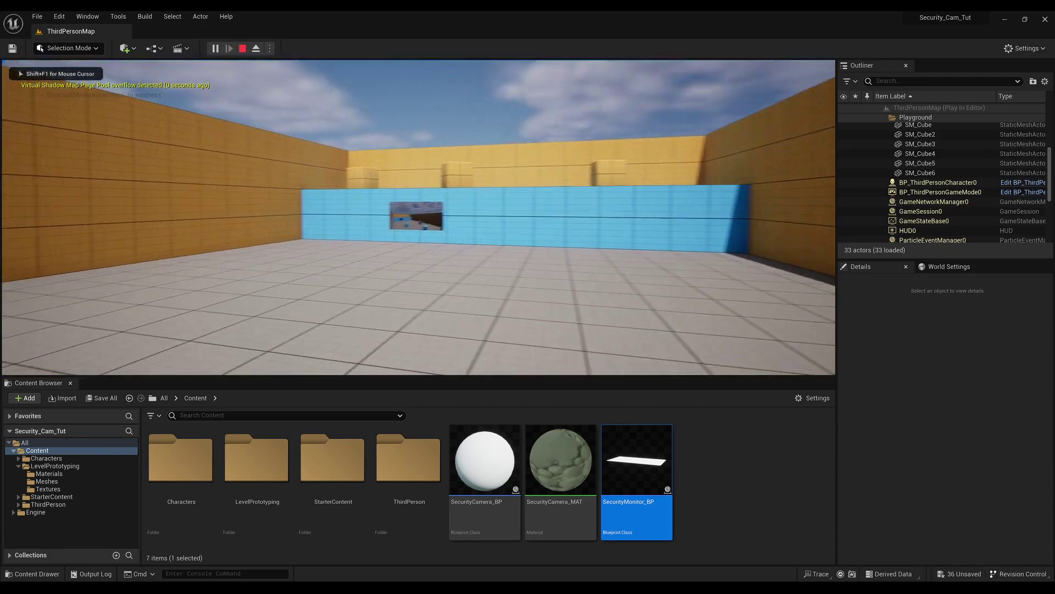
key(w)
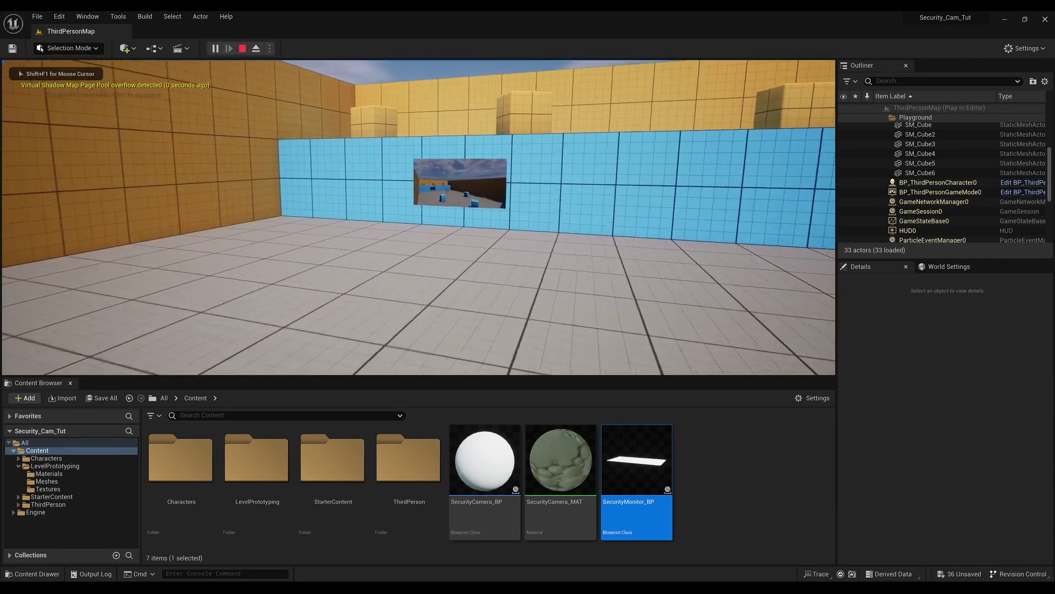
key(w)
key(w)
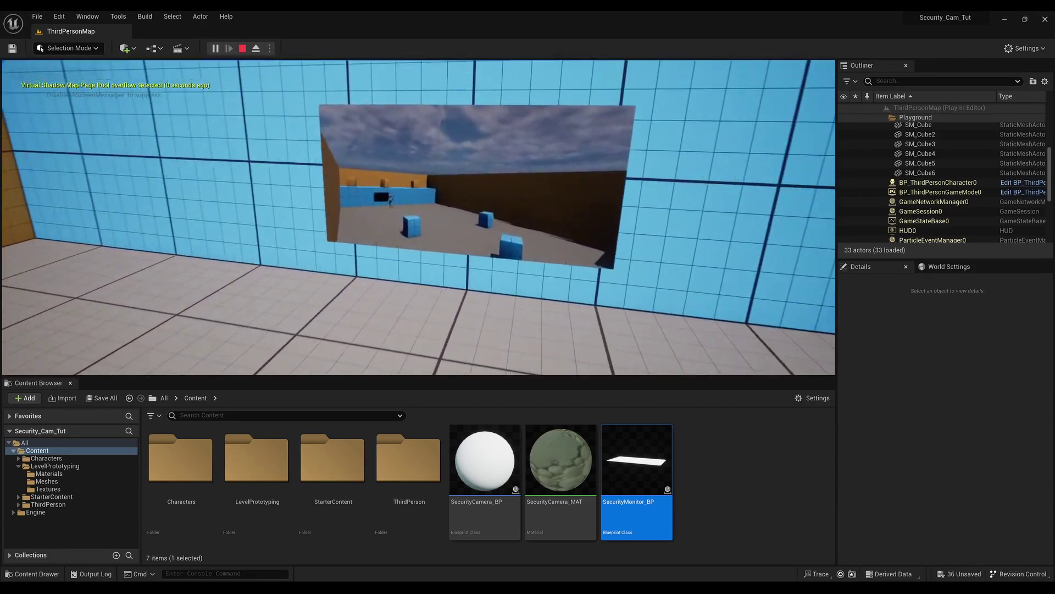
key(s)
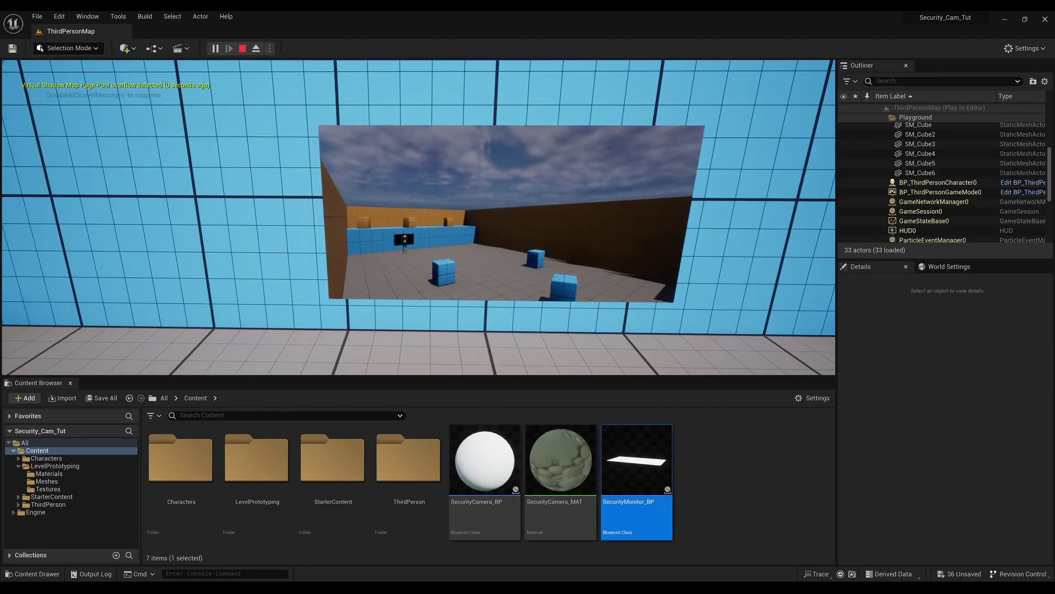
key(Escape)
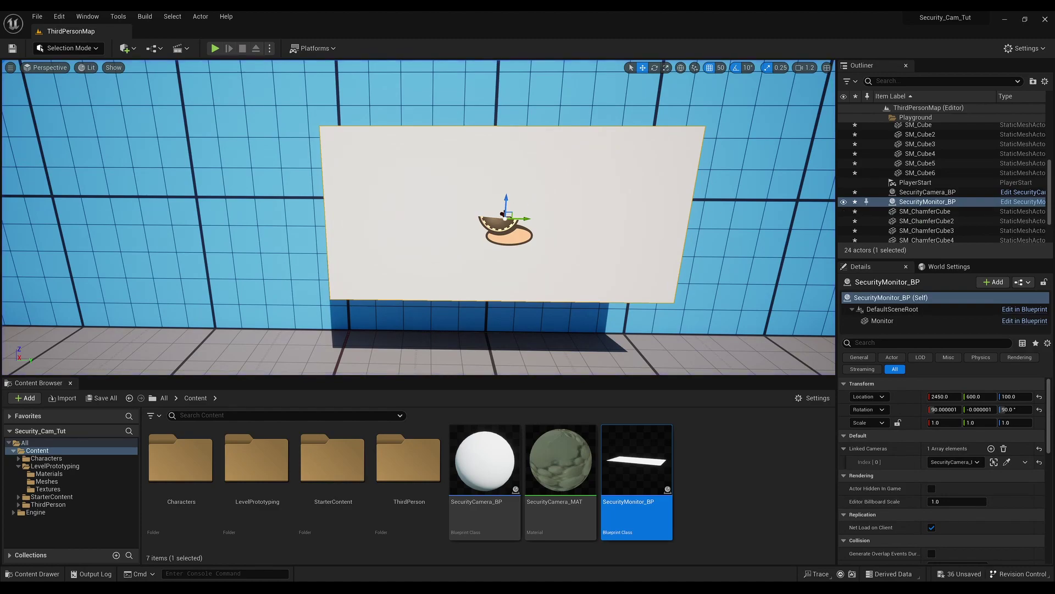
Open SecurityMonitor_BP and add a custom event named SwapCamera.
double_click(628, 456)
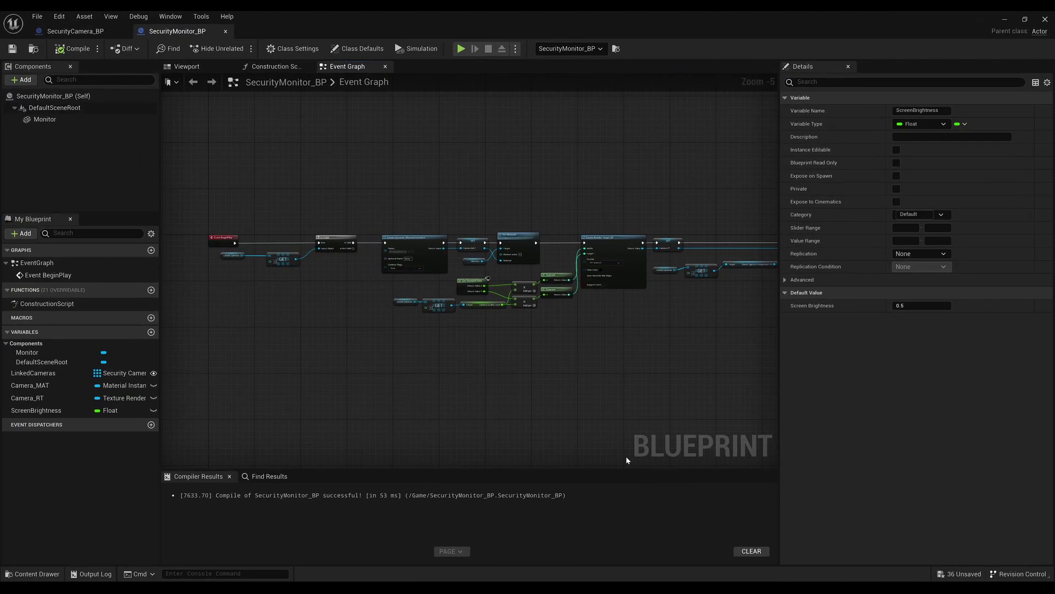
scroll(344, 420, up, 1)
scroll(355, 324, up, 1)
scroll(351, 309, up, 2)
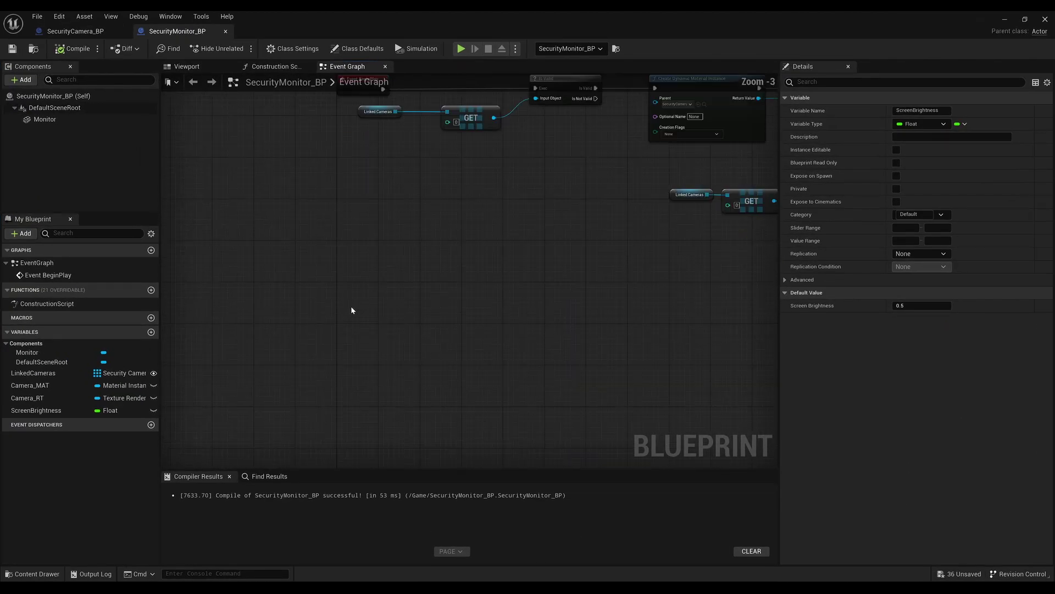
right_click(346, 292)
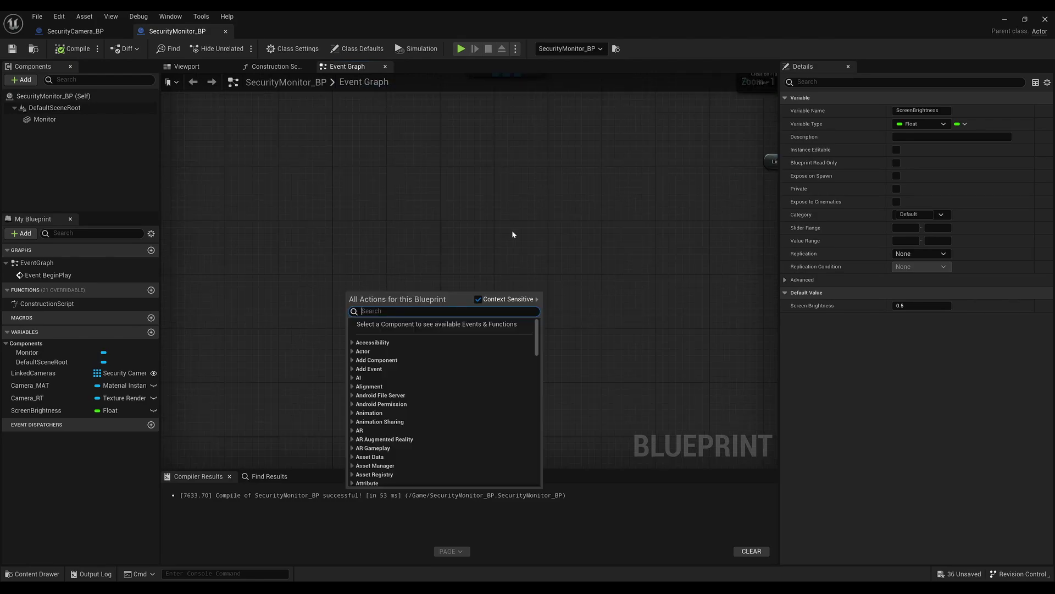
text(custom event)
key(Return)
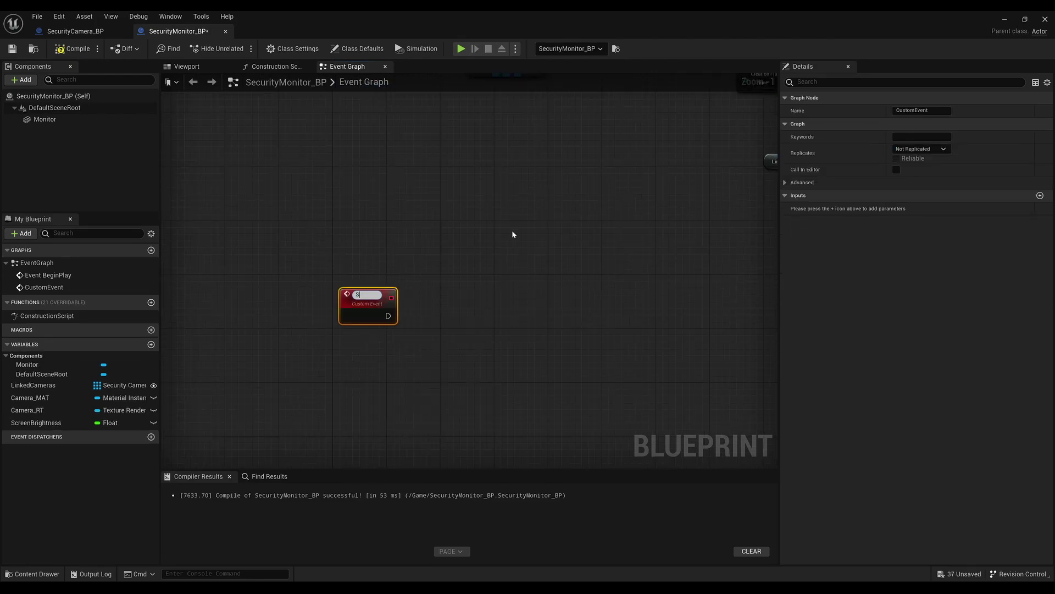
text(SwapCamera)
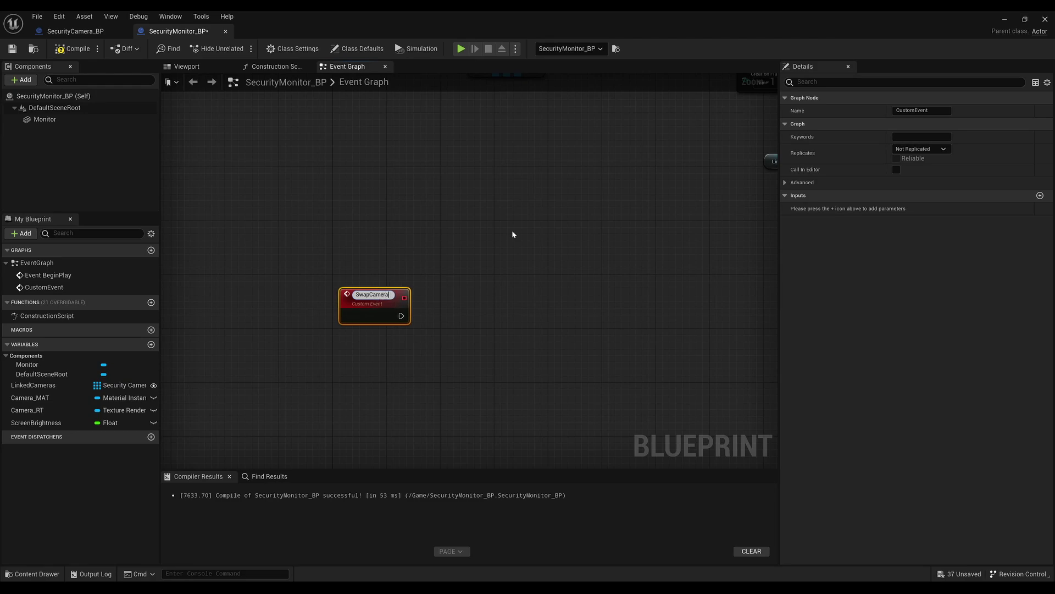
key(Return)
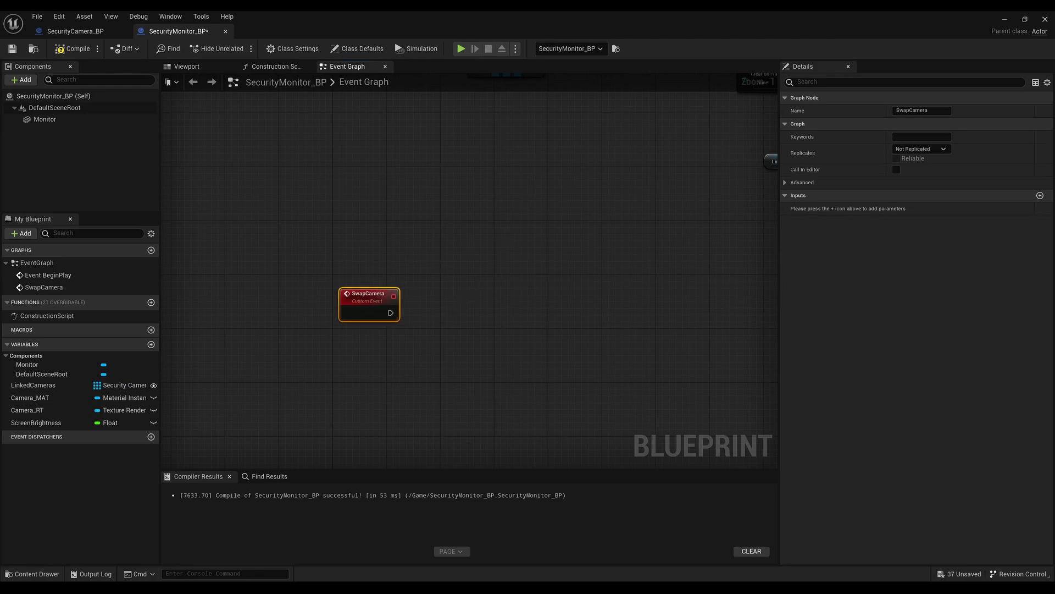
Get an element from LinkedCameras using a new integer variable CurrentCamera as the index.
right_drag(444, 313, 423, 300)
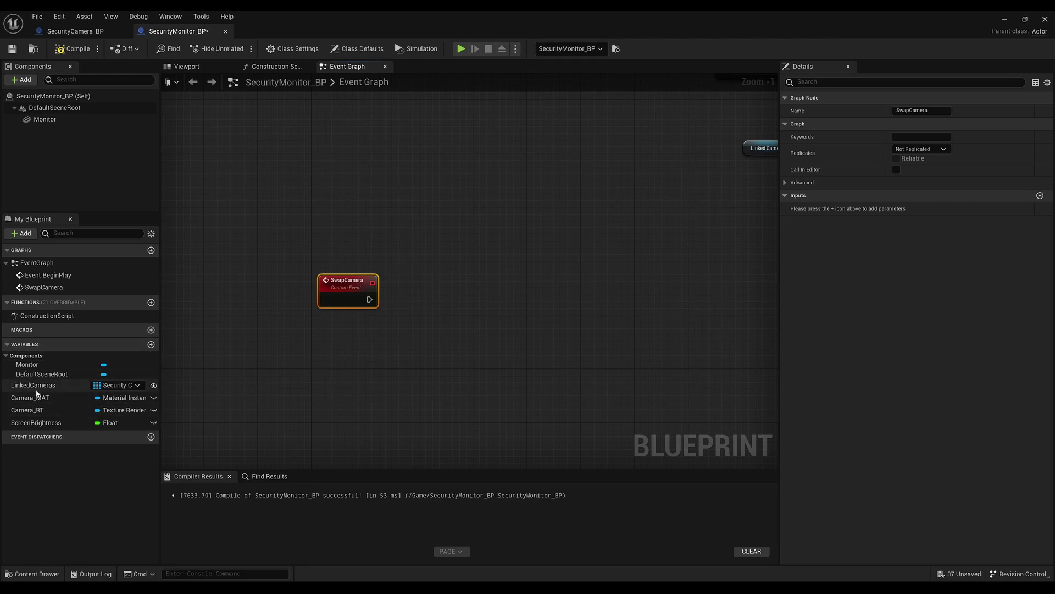
drag(36, 391, 319, 341)
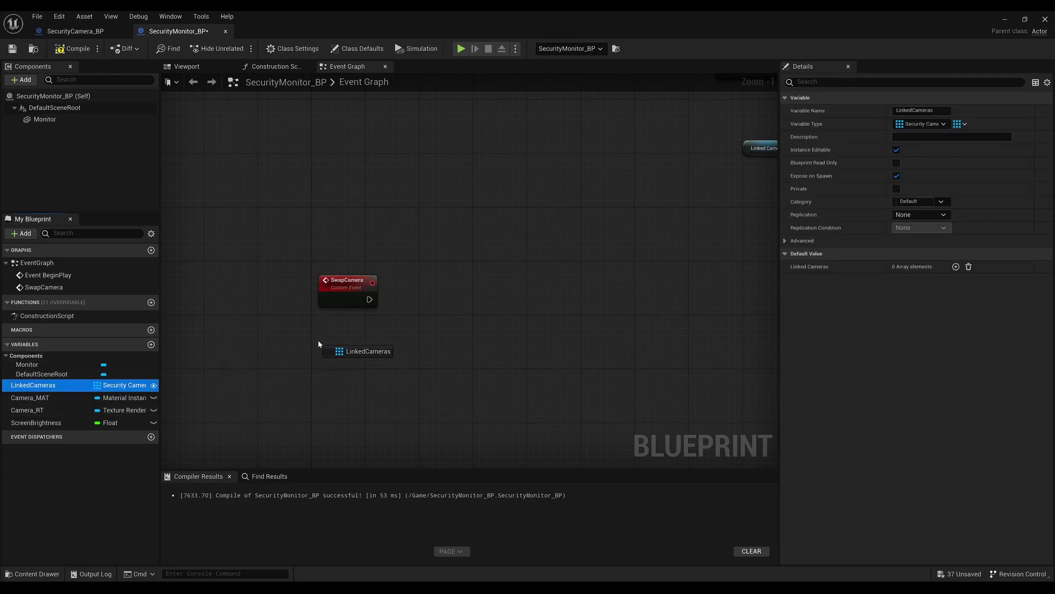
click(348, 364)
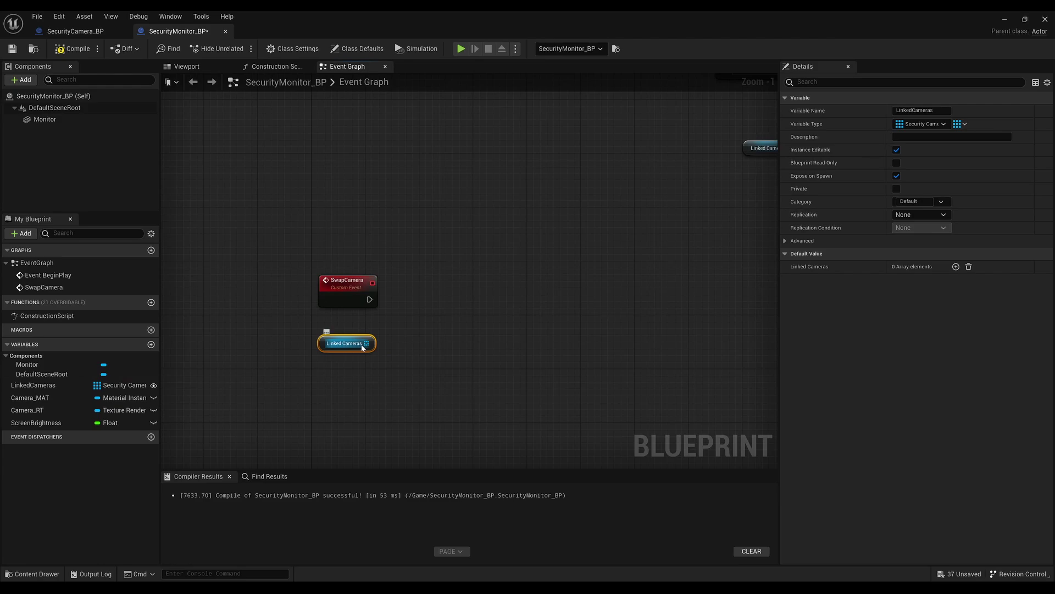
drag(367, 343, 413, 341)
text(get)
key(Return)
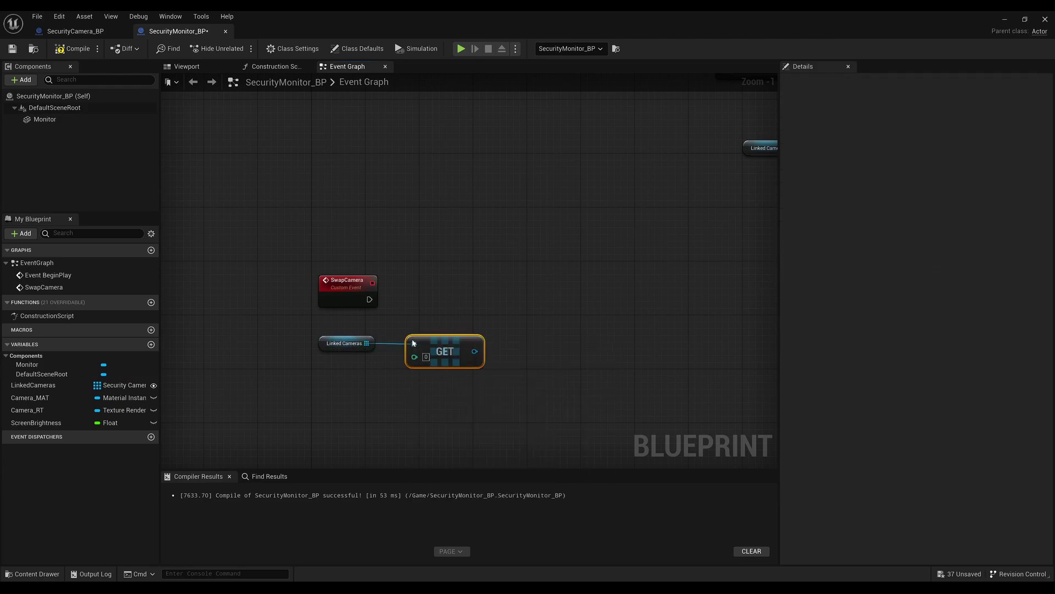
drag(414, 356, 341, 381)
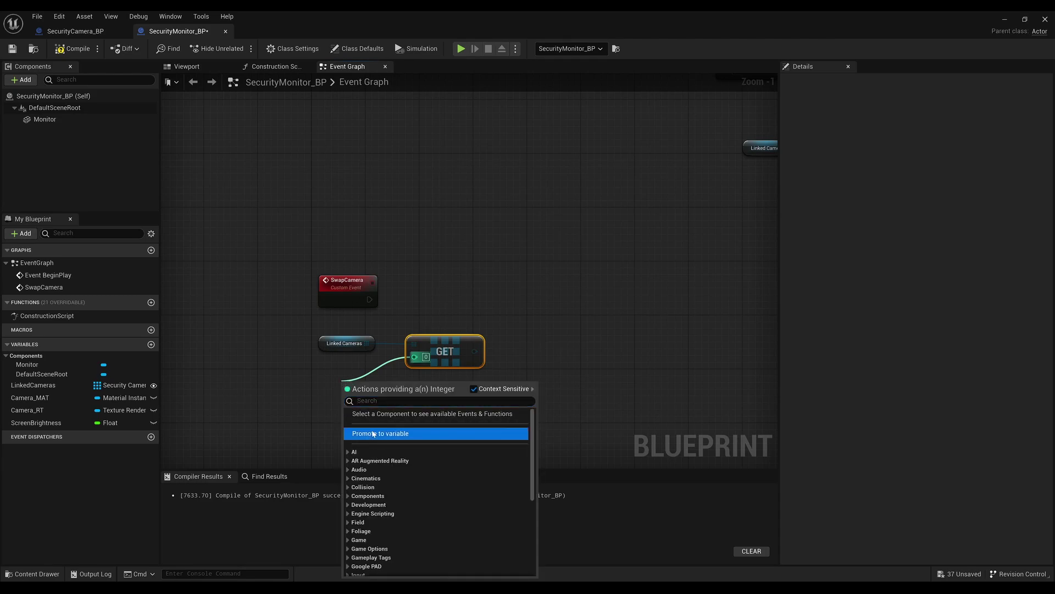
click(372, 433)
text(CurrentCam)
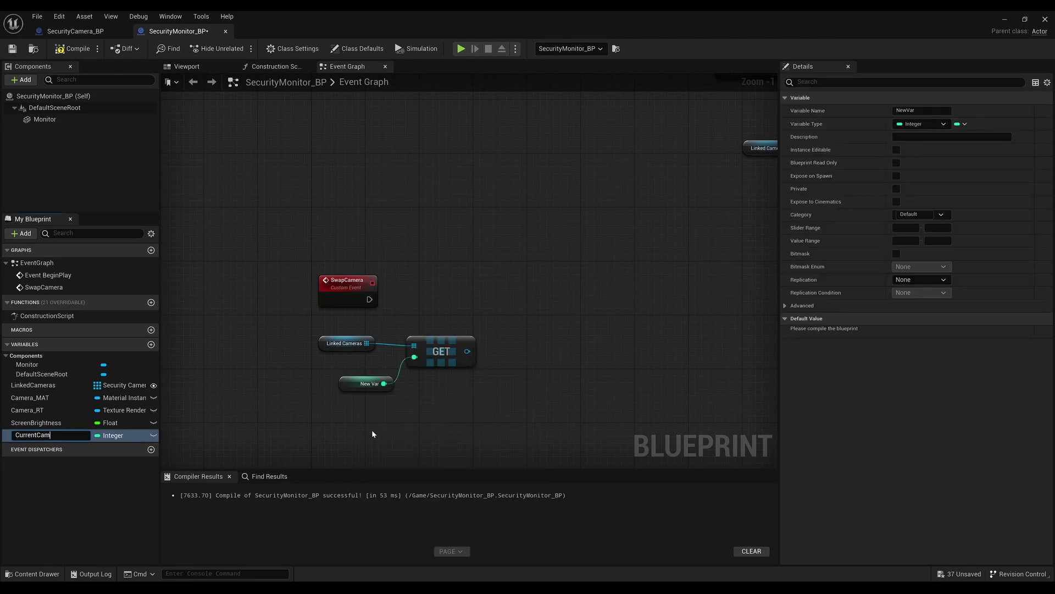
text(era)
key(Return)
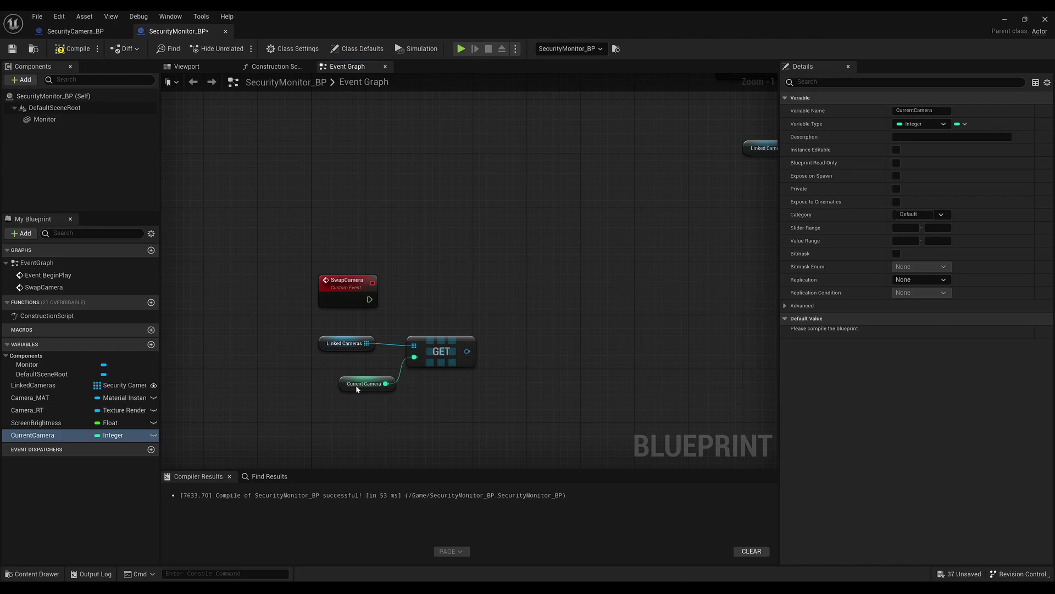
drag(355, 385, 333, 366)
drag(434, 347, 413, 346)
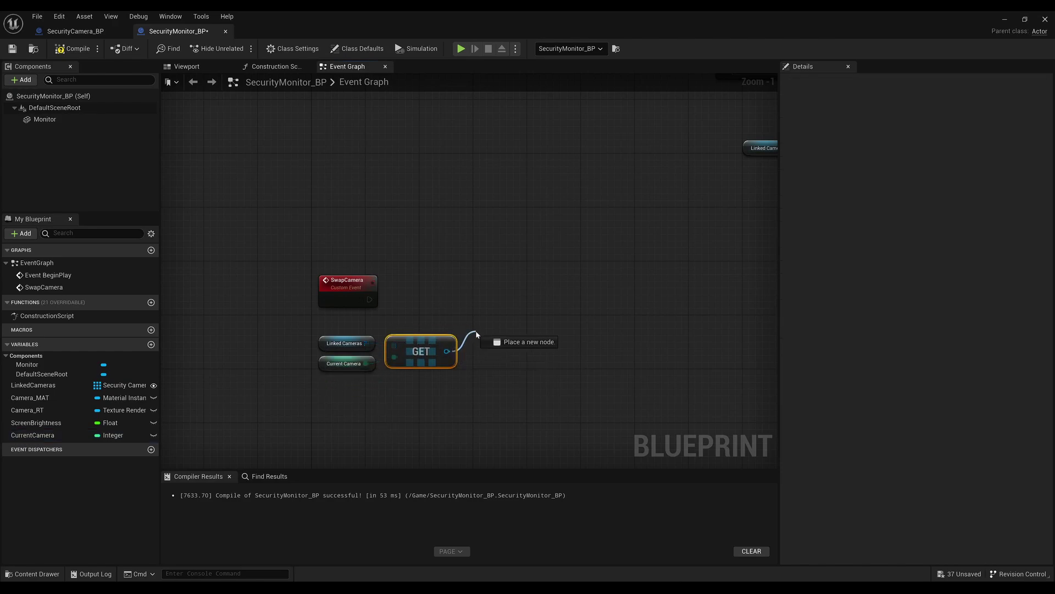
Get that camera's Scene Capture Component 2D and SET its Texture Target when SwapCamera fires.
drag(447, 351, 476, 331)
text(getscene)
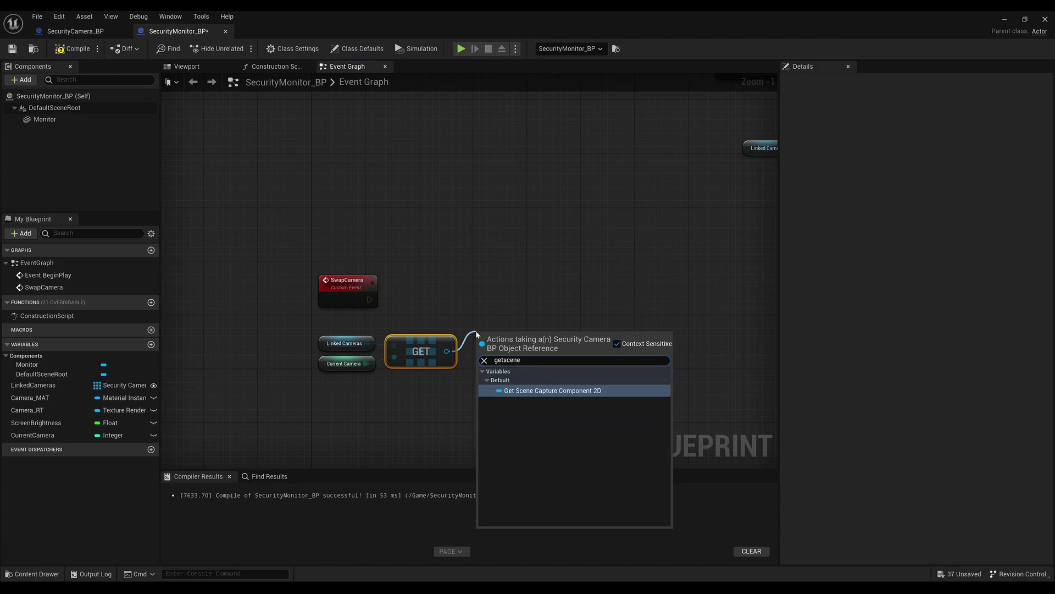
key(Return)
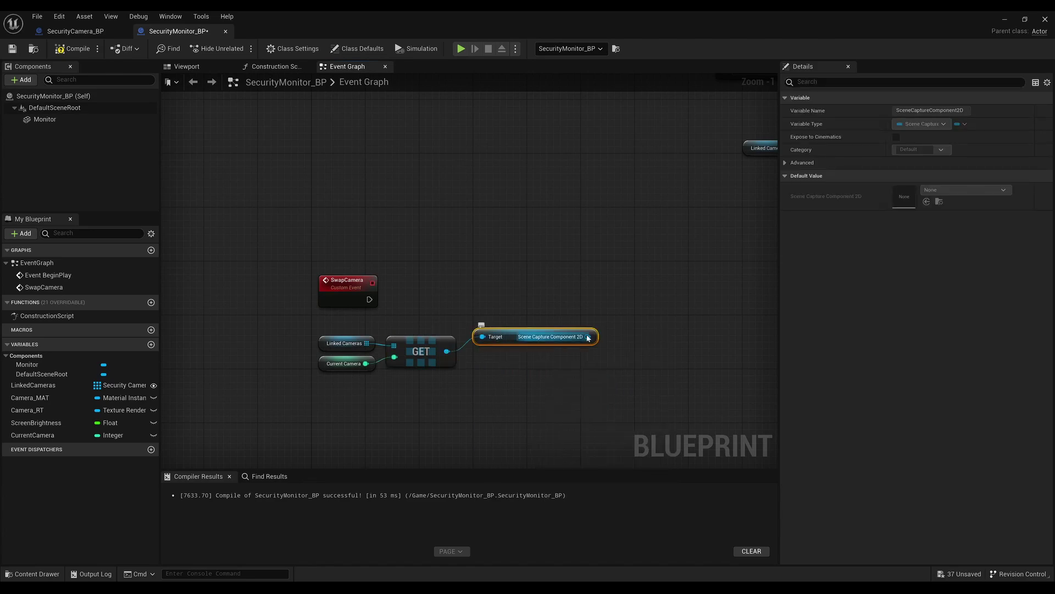
drag(587, 337, 632, 297)
text(settexture)
click(679, 355)
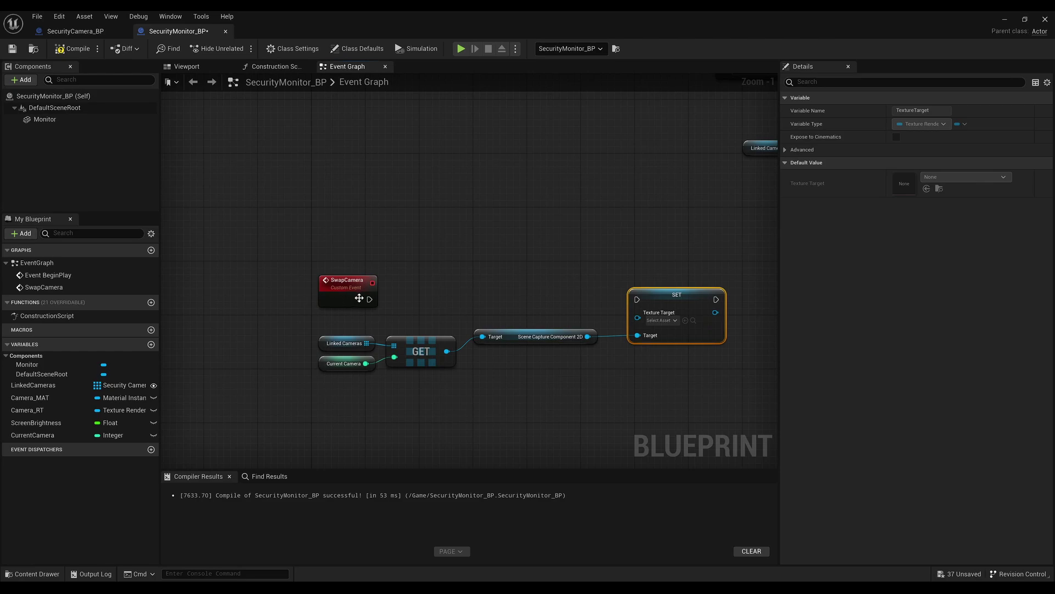
drag(369, 299, 637, 300)
right_drag(701, 336, 457, 300)
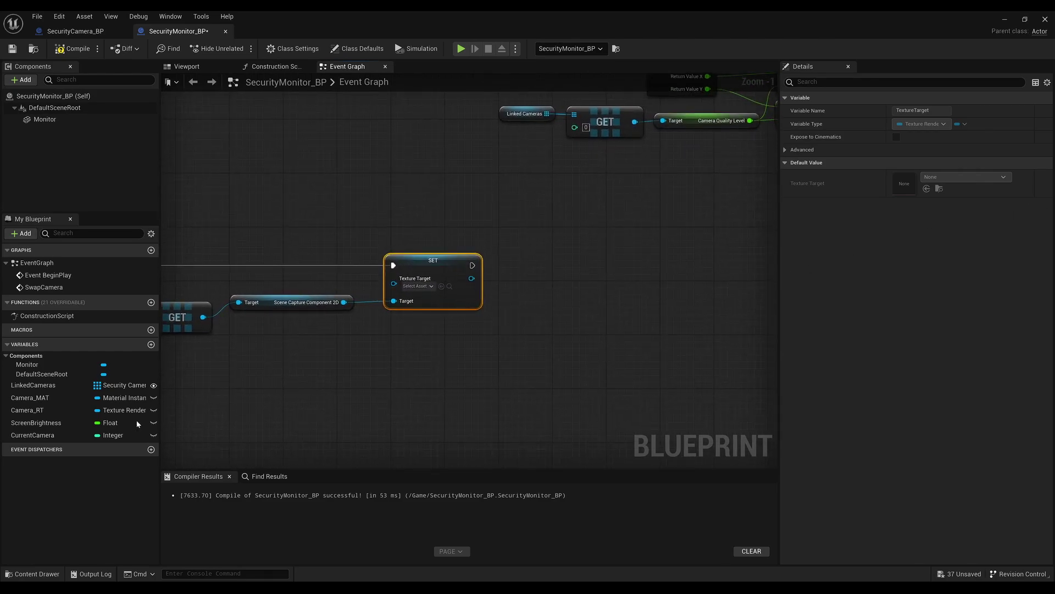
Increment CurrentCamera after the Texture Target SET.
drag(83, 435, 500, 316)
click(539, 331)
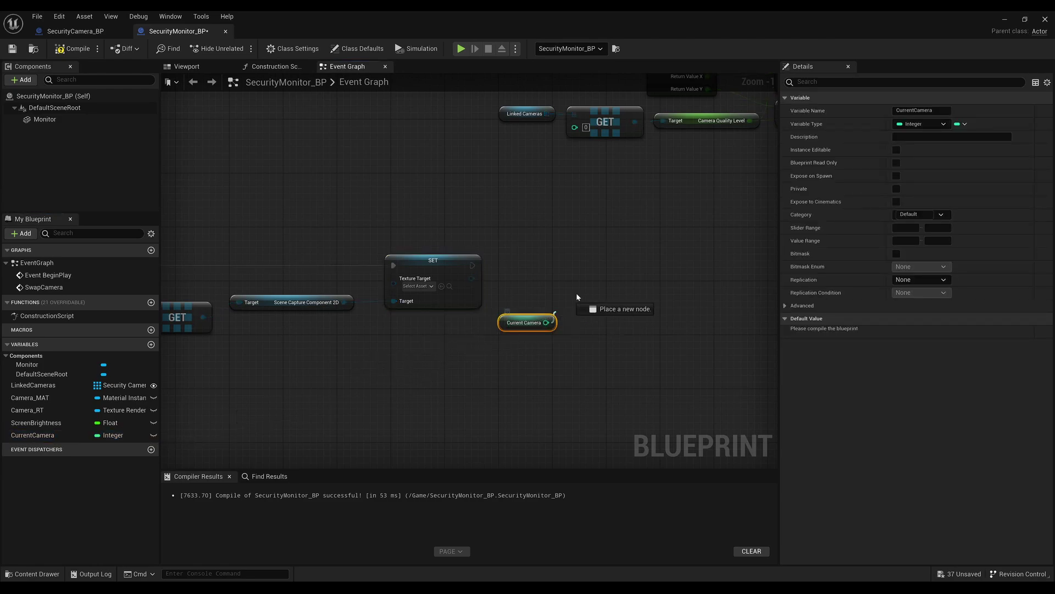
drag(576, 297, 593, 270)
text(incre)
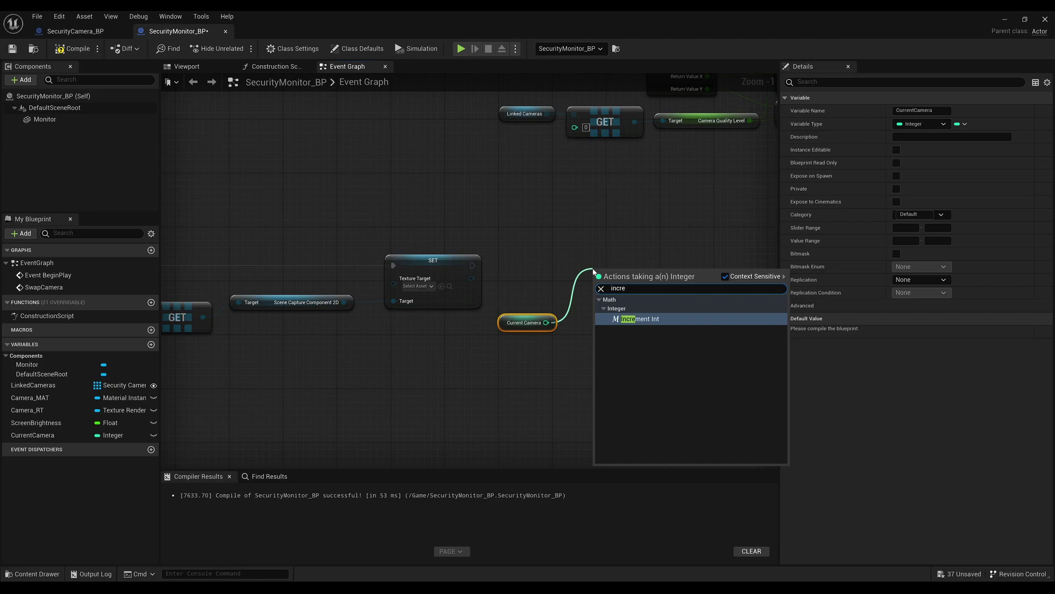
key(Return)
mouse_move(472, 265)
mouse_down()
mouse_move(594, 278)
mouse_move(613, 267)
mouse_up()
mouse_move(510, 328)
mouse_down()
mouse_move(517, 301)
mouse_move(583, 298)
mouse_up()
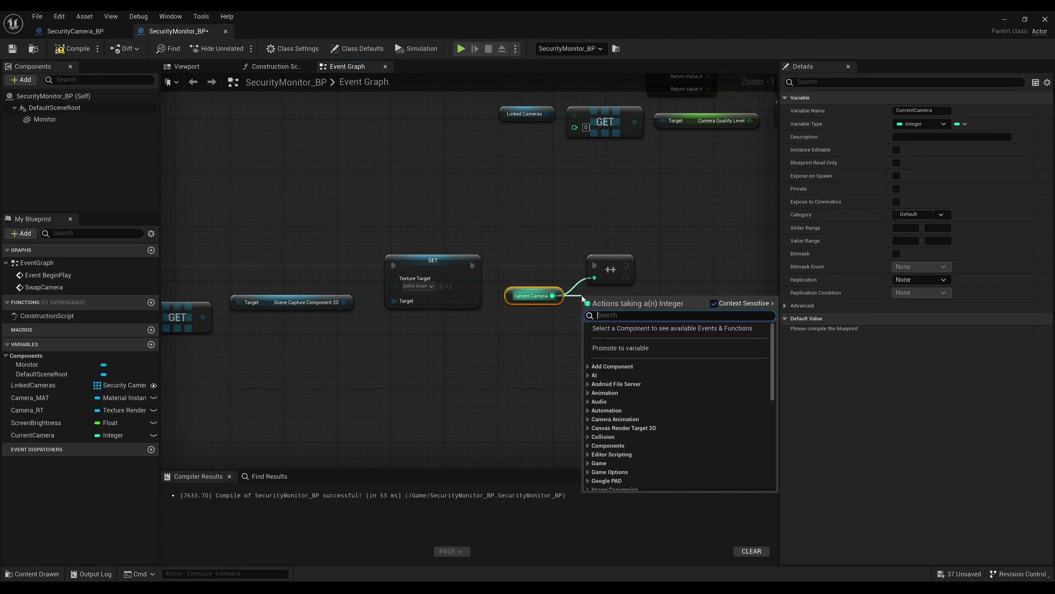
Compare CurrentCamera >= LinkedCameras Length and drive a Branch from the result.
text(>=)
key(Down)
key(Return)
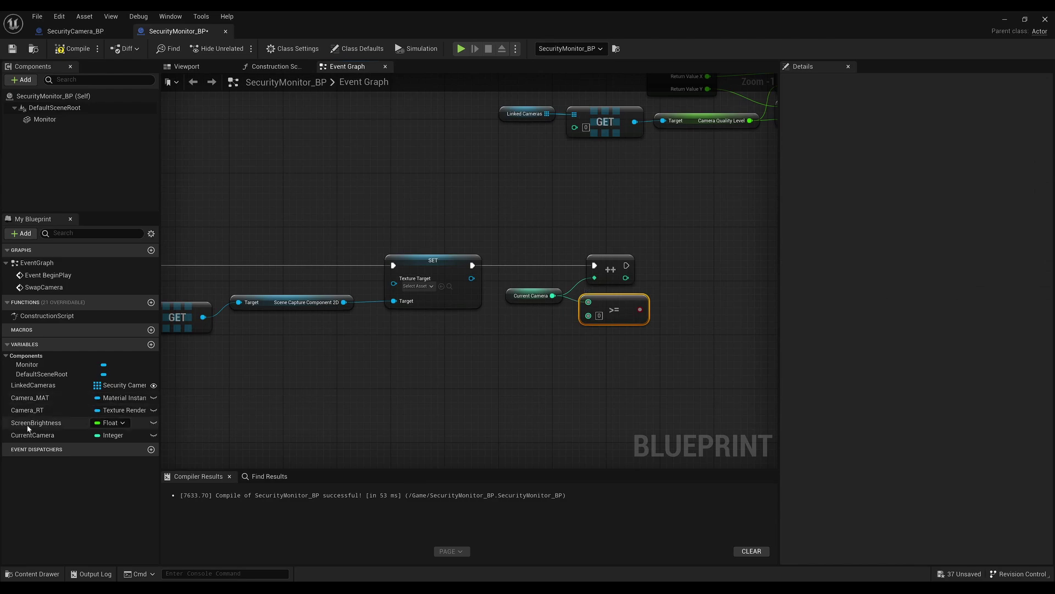
mouse_move(33, 385)
mouse_down()
mouse_move(443, 364)
mouse_move(443, 346)
mouse_move(418, 350)
mouse_move(512, 353)
mouse_up()
click(452, 352)
text(length)
key(Return)
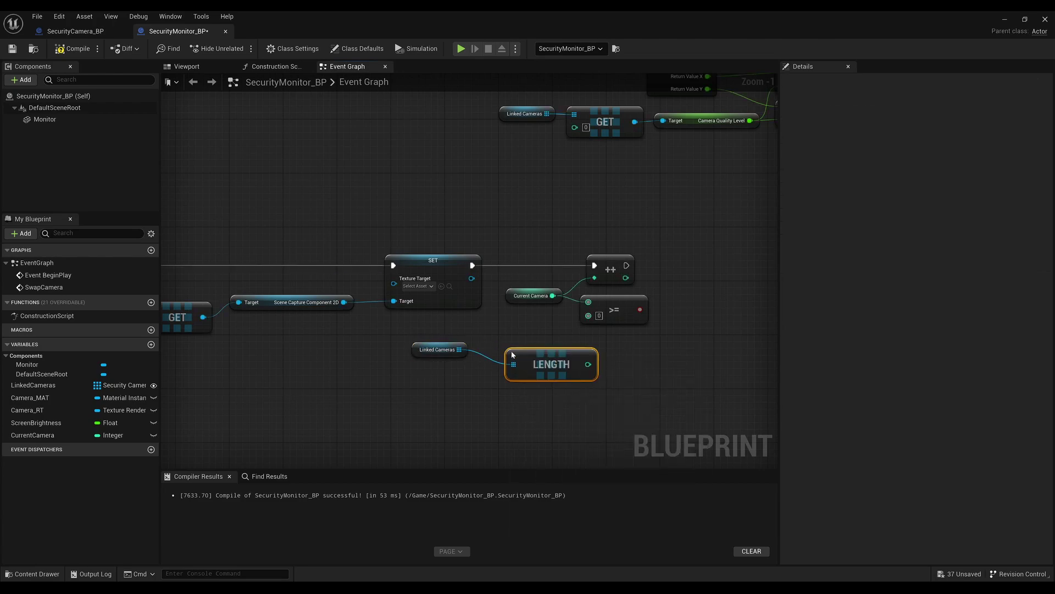
mouse_move(554, 367)
mouse_down()
mouse_move(527, 346)
mouse_move(679, 286)
mouse_up()
text(branch)
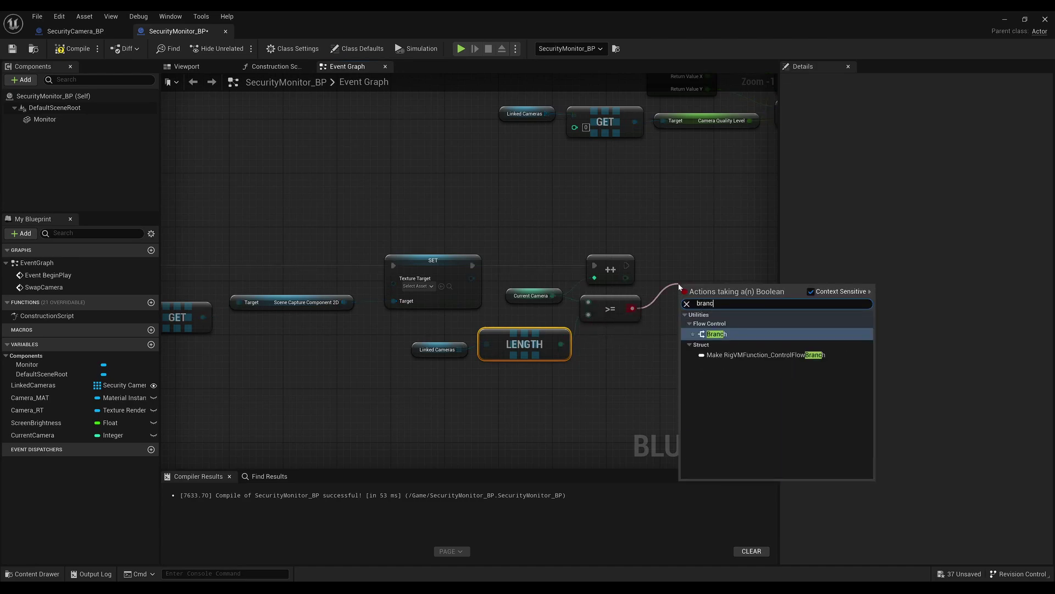
key(Return)
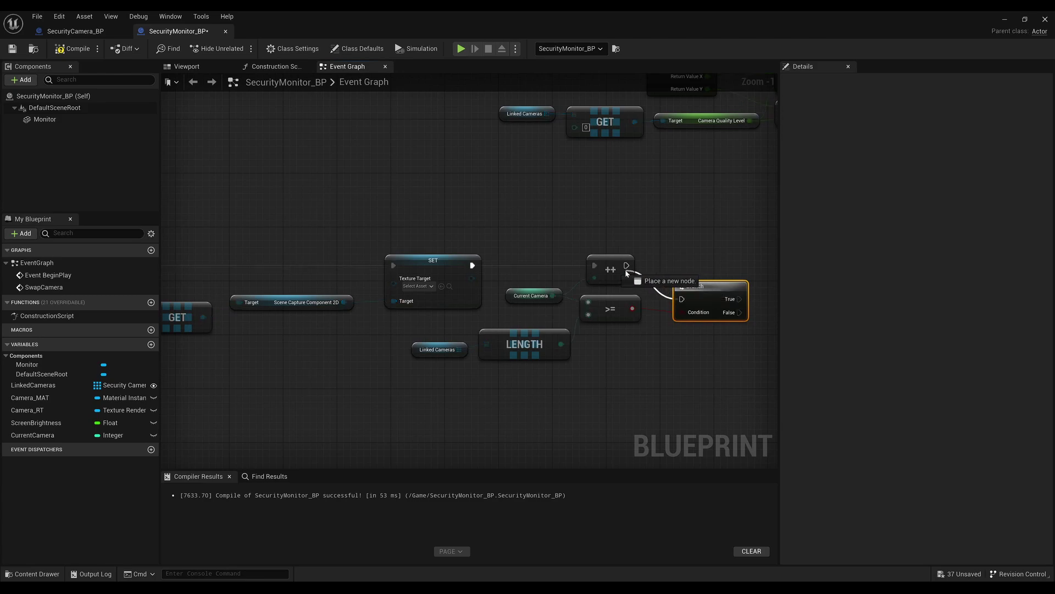
drag(712, 300, 697, 266)
Set CurrentCamera to 0 on True, and run Create Render Target 2D on False and after that reset.
right_drag(716, 304, 343, 294)
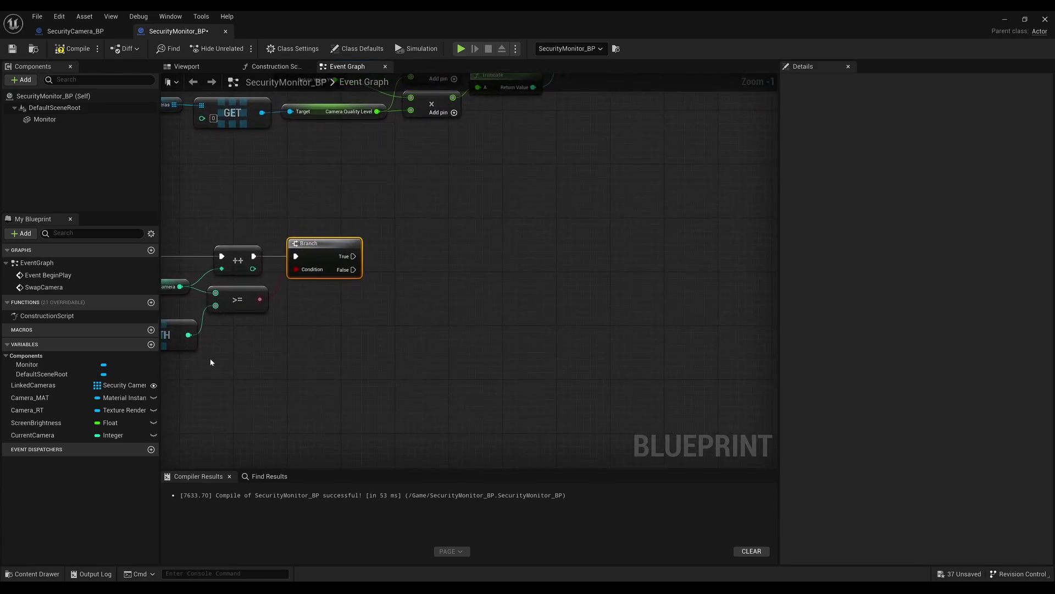
drag(25, 435, 357, 263)
drag(429, 264, 445, 265)
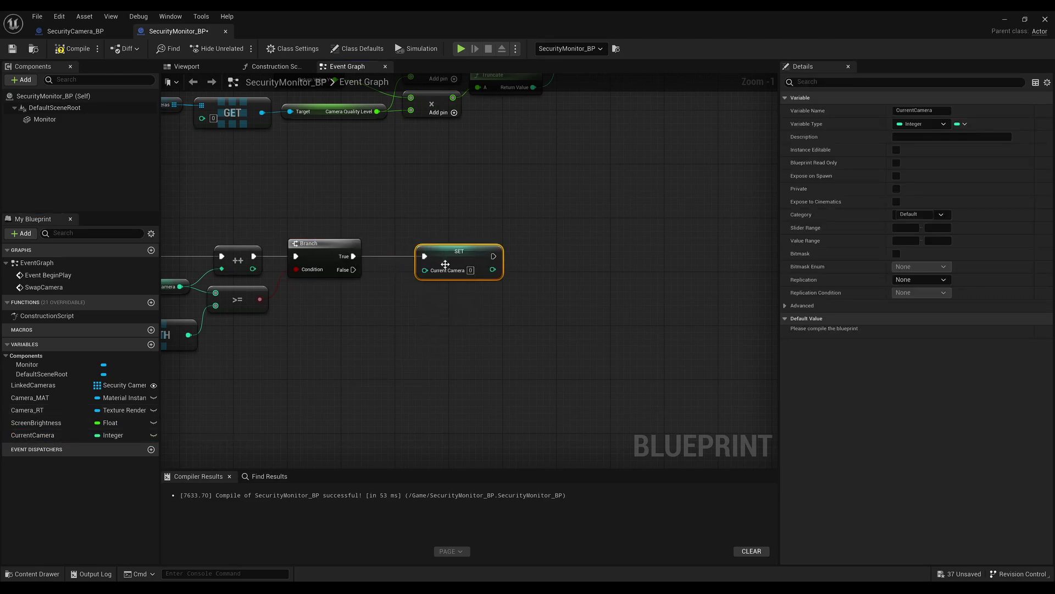
right_drag(484, 328, 466, 325)
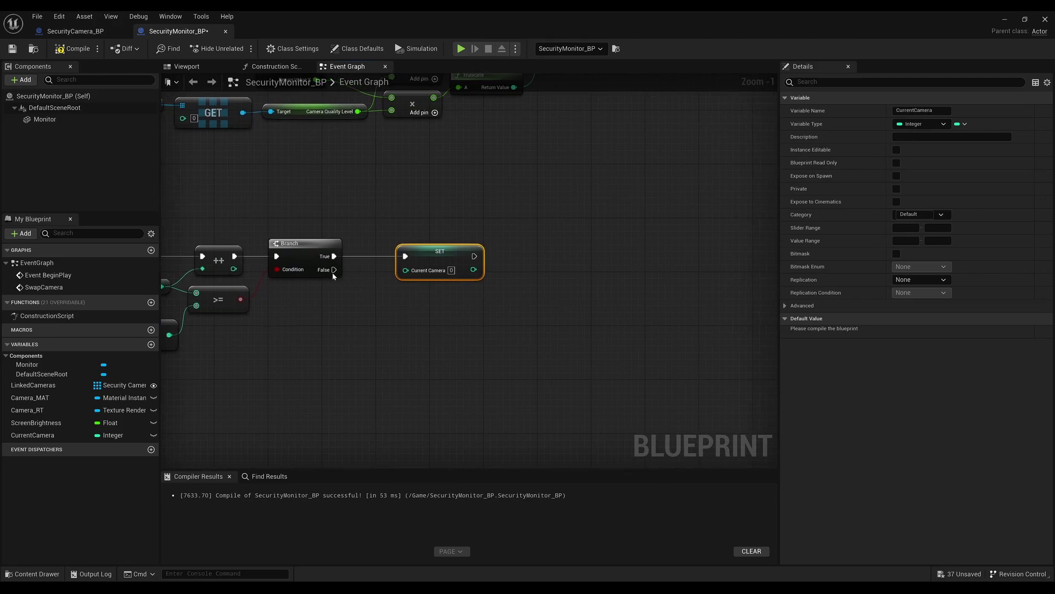
drag(334, 269, 571, 364)
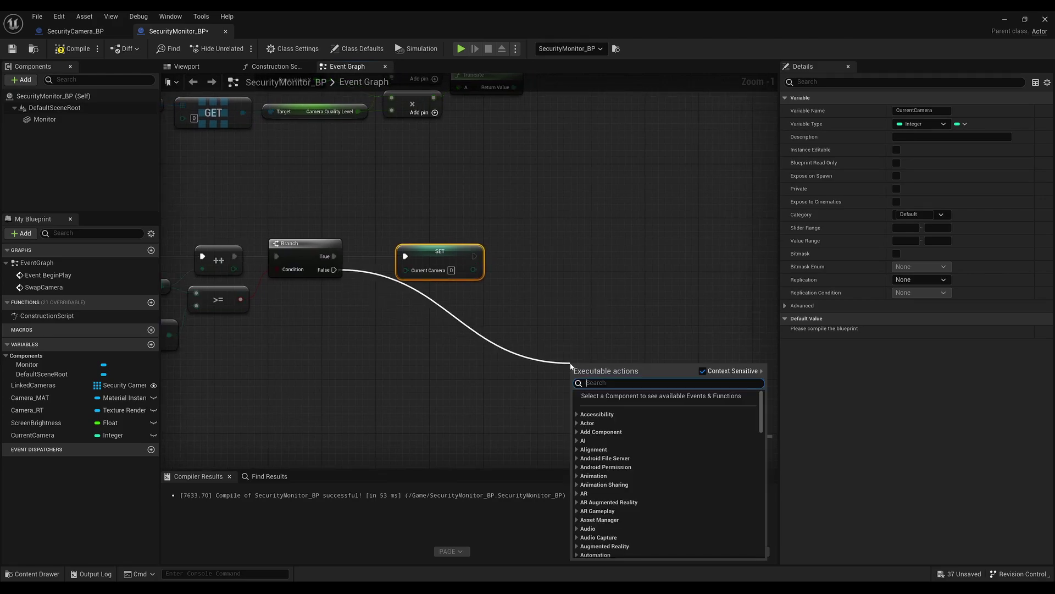
text(createrender)
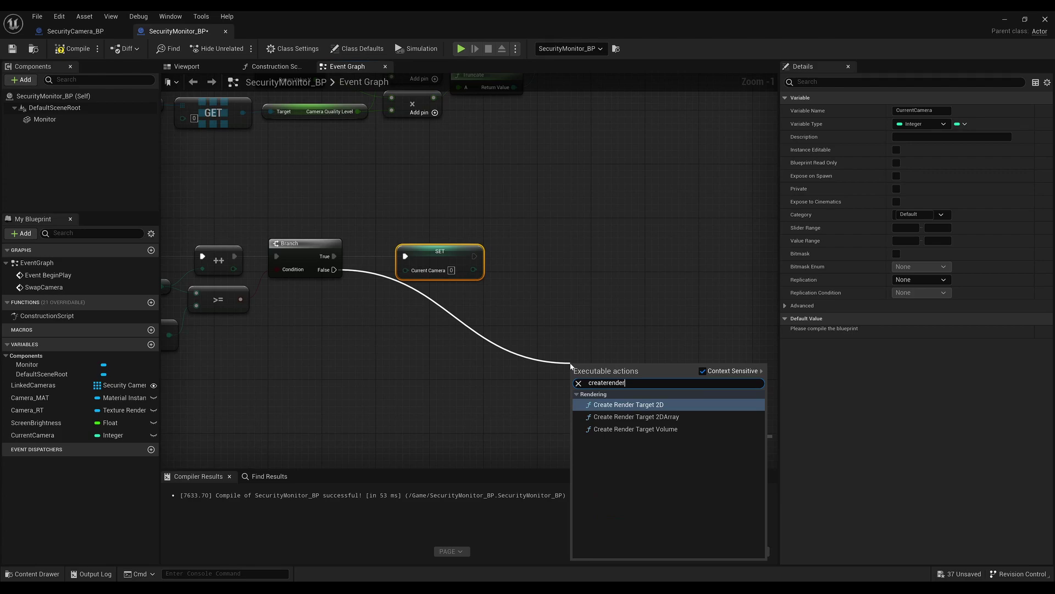
key(Return)
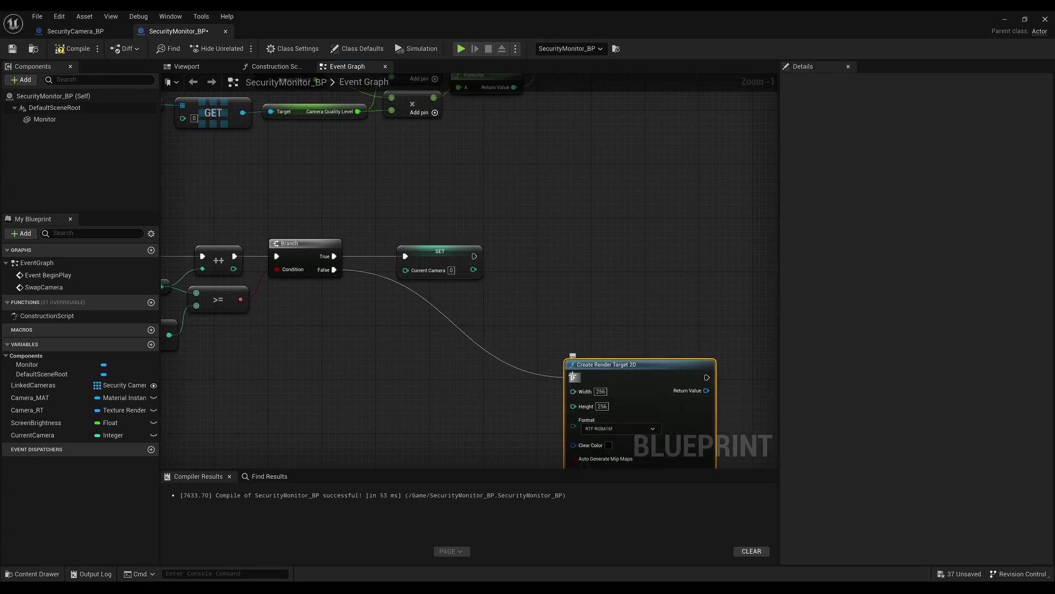
drag(573, 377, 473, 256)
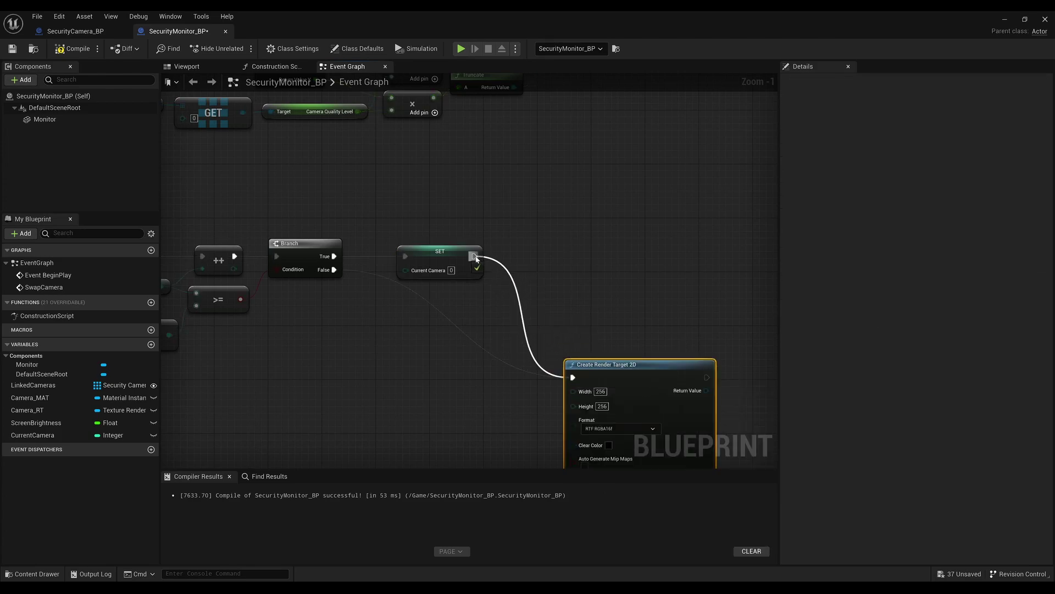
Add reroute points and tidy Create Render Target 2D beside the SET node.
double_click(411, 291)
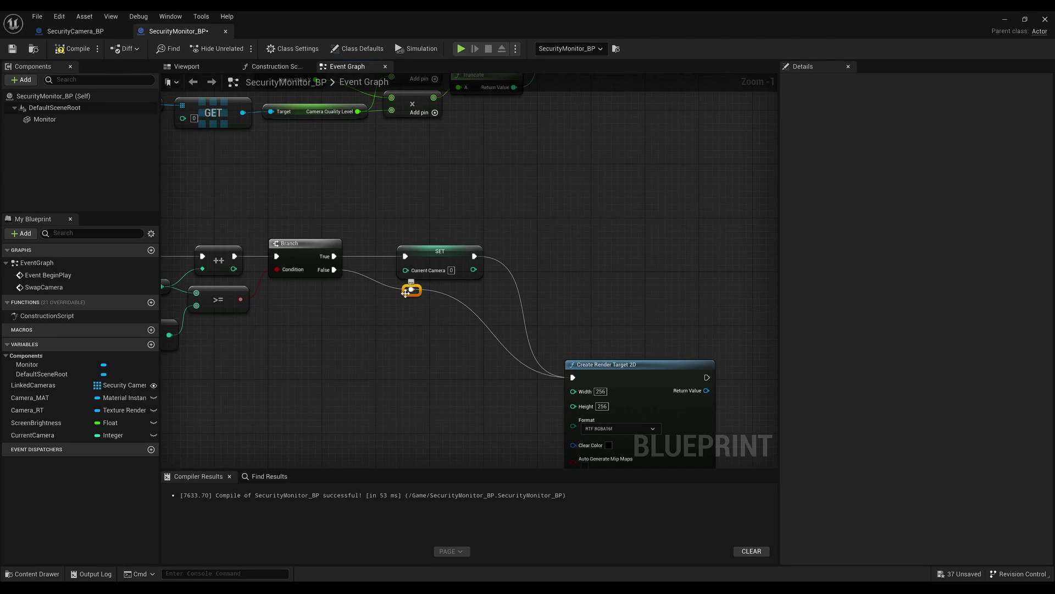
drag(405, 293, 388, 296)
drag(608, 375, 642, 252)
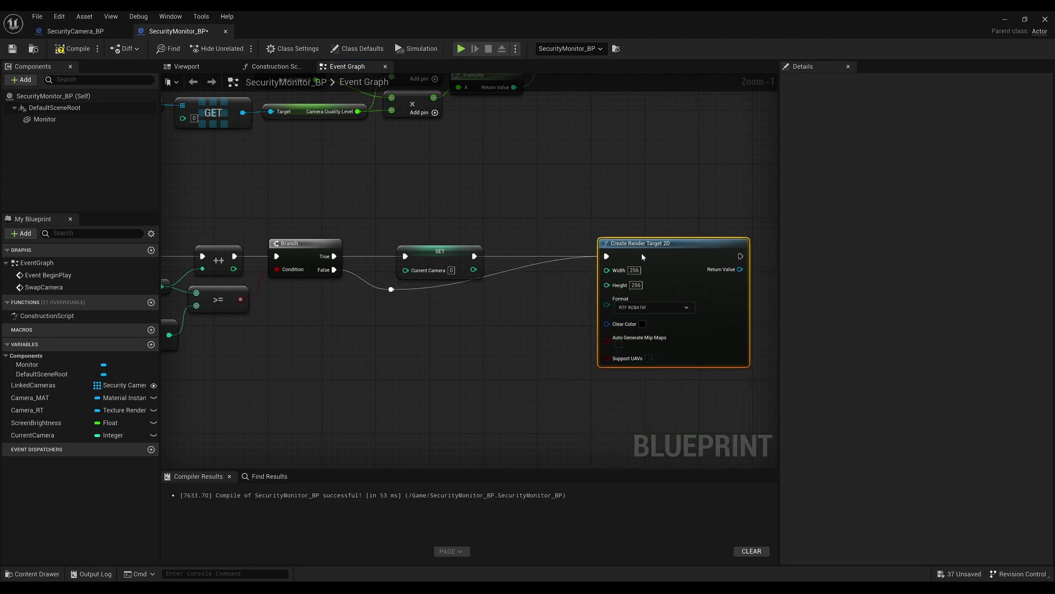
double_click(487, 272)
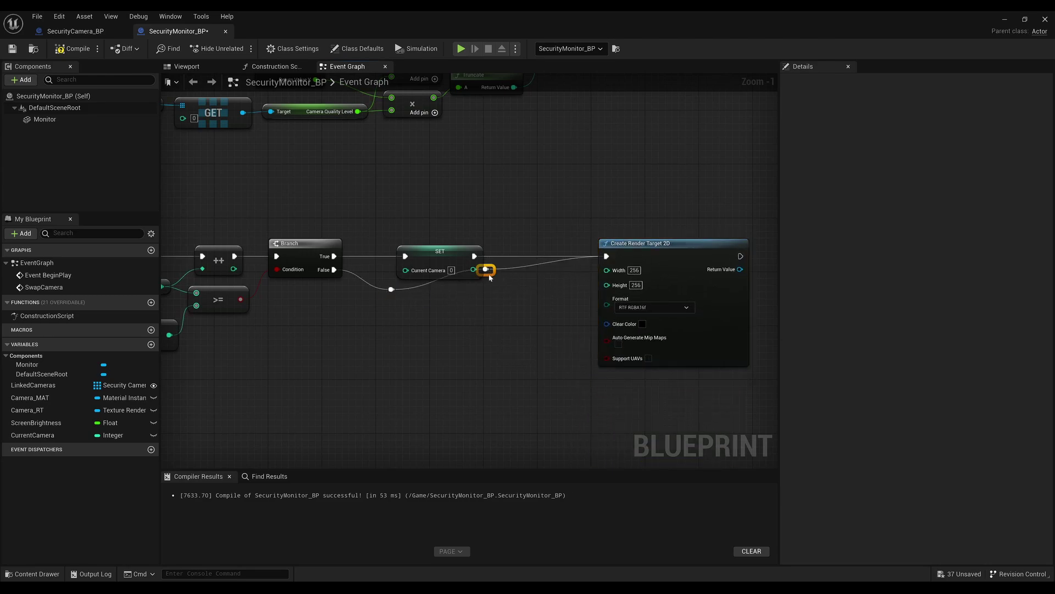
drag(490, 276, 489, 300)
right_drag(558, 316, 531, 314)
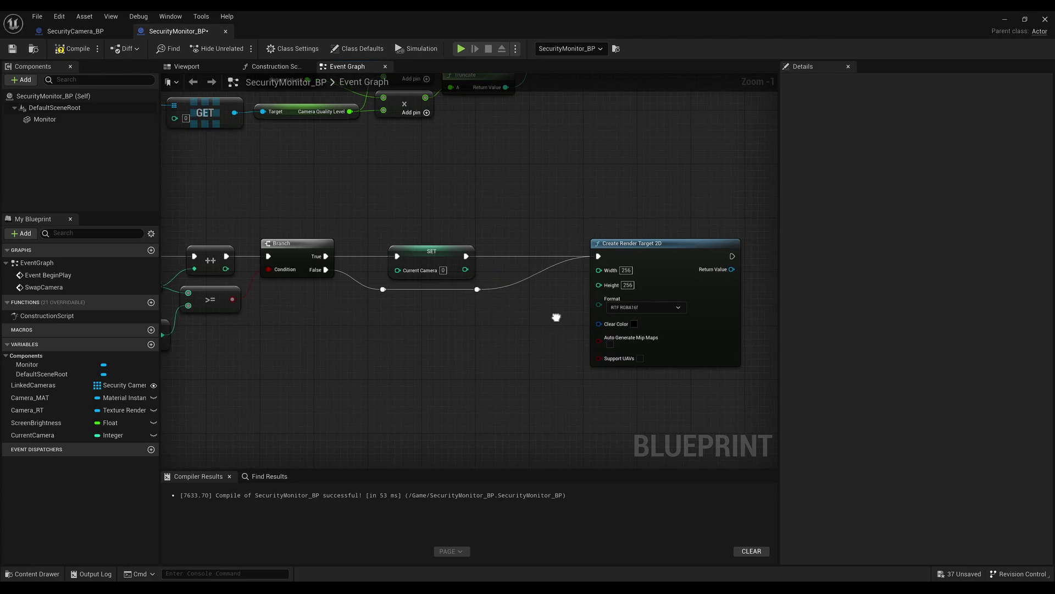
drag(638, 244, 621, 246)
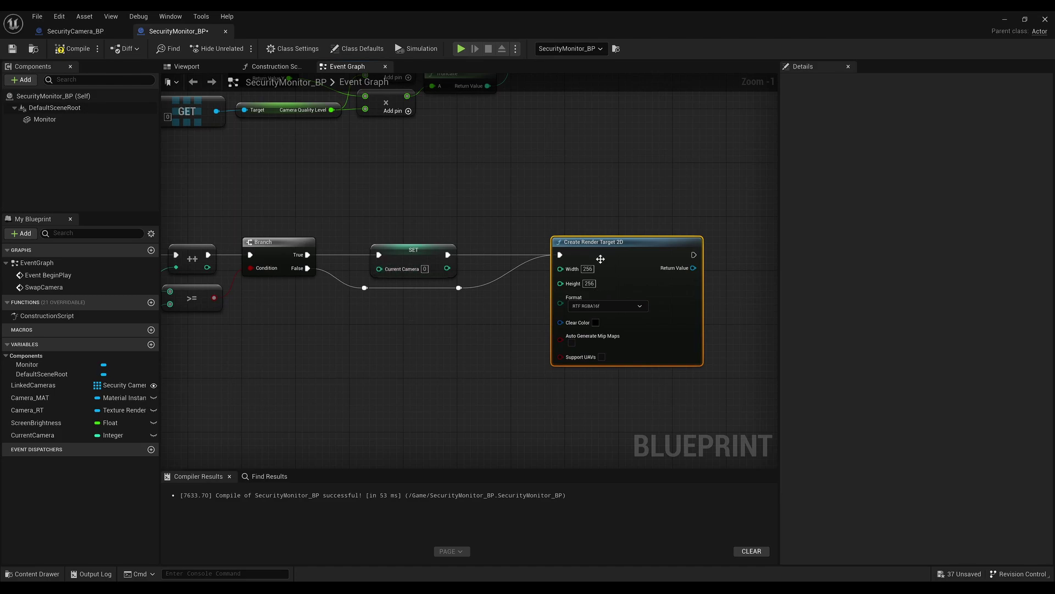
mouse_move(368, 165)
right_down()
mouse_move(523, 341)
mouse_move(609, 341)
right_up()
Paste a copy of the Get Viewport Size and Truncate nodes below the Branch.
drag(611, 341, 275, 230)
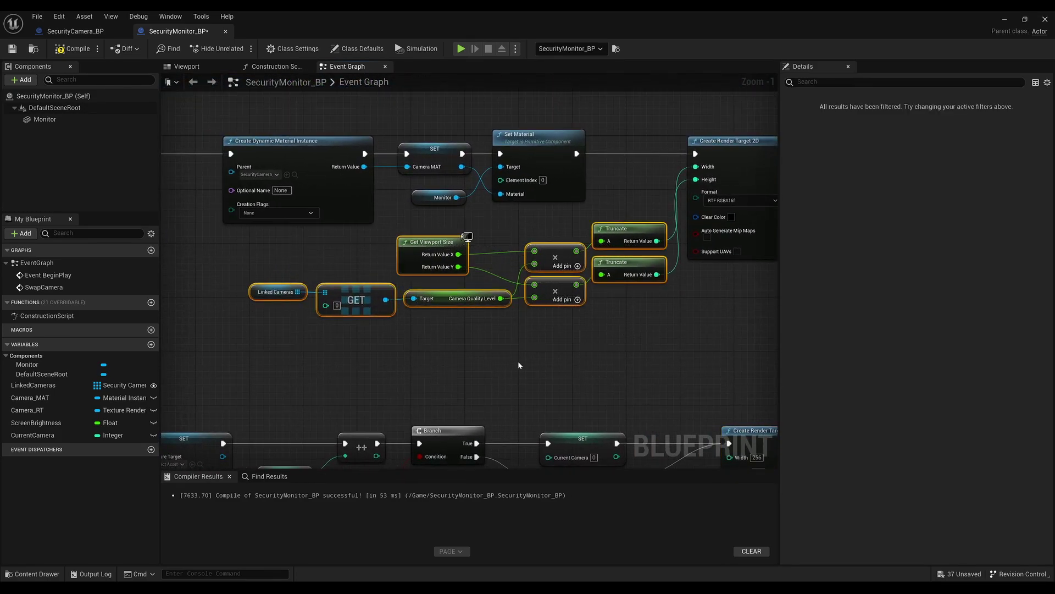
right_drag(561, 381, 486, 155)
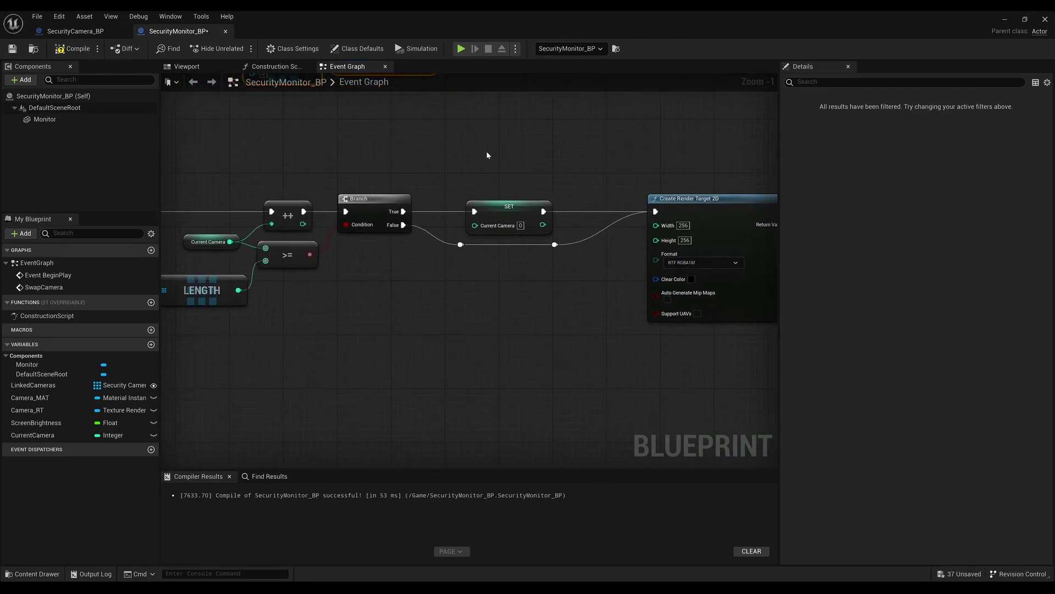
key(ctrl+v)
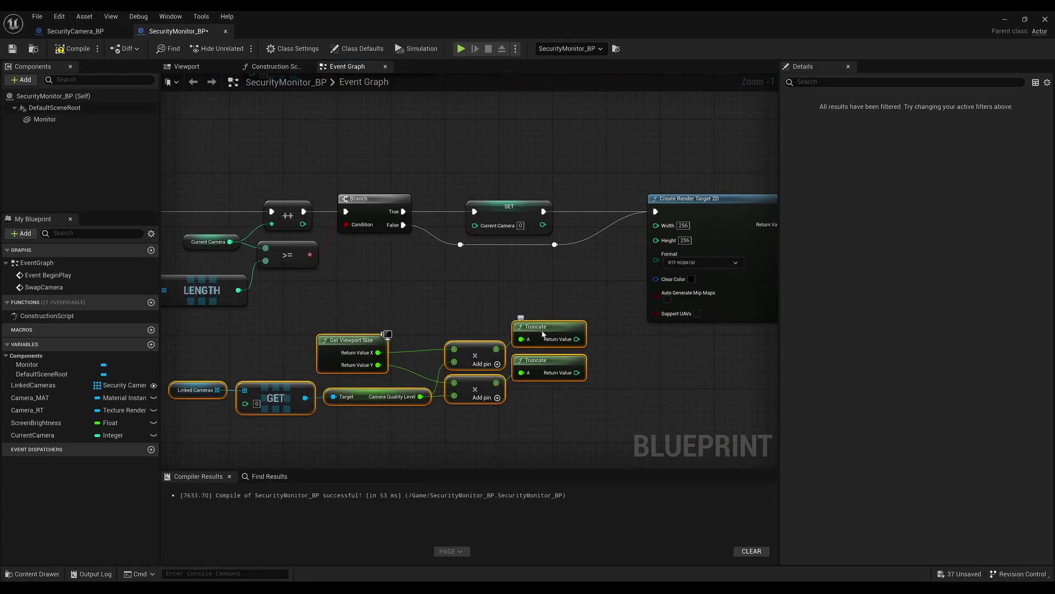
mouse_move(542, 333)
mouse_down()
mouse_move(656, 224)
mouse_move(631, 319)
mouse_up()
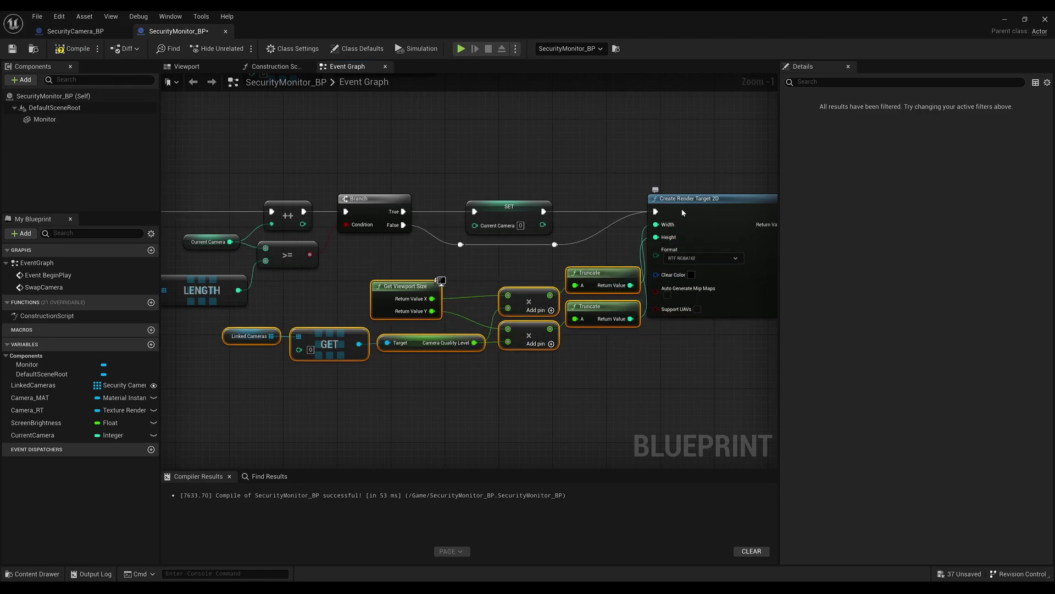
drag(681, 212, 708, 212)
right_drag(385, 378, 521, 371)
drag(431, 350, 463, 282)
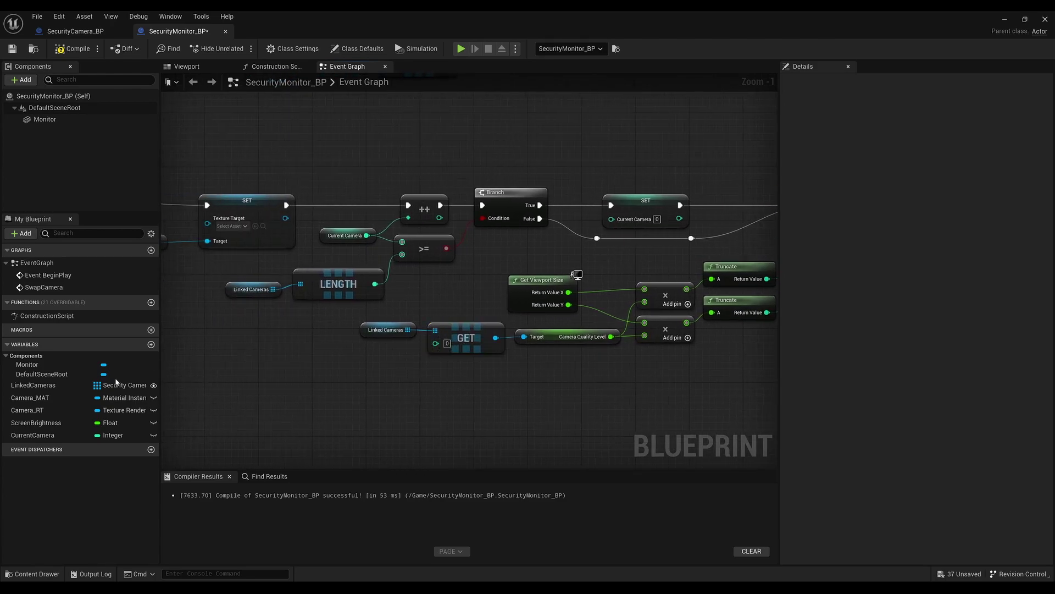
Plug CurrentCamera into the GET index and store the render target's Return Value in Camera_RT.
mouse_move(38, 435)
mouse_down()
mouse_move(390, 372)
mouse_move(435, 343)
mouse_up()
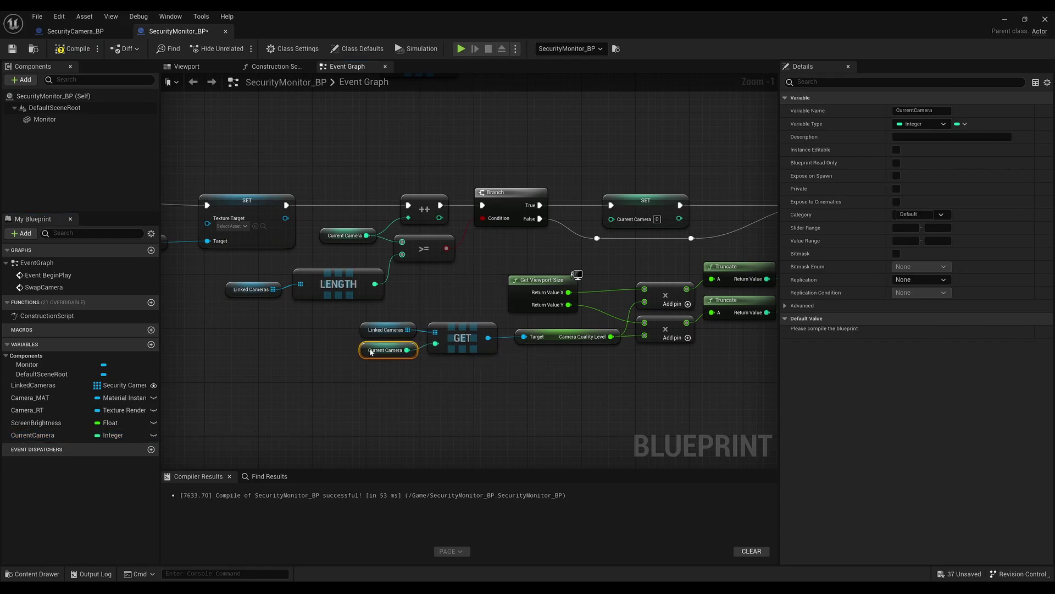
right_drag(687, 361, 302, 358)
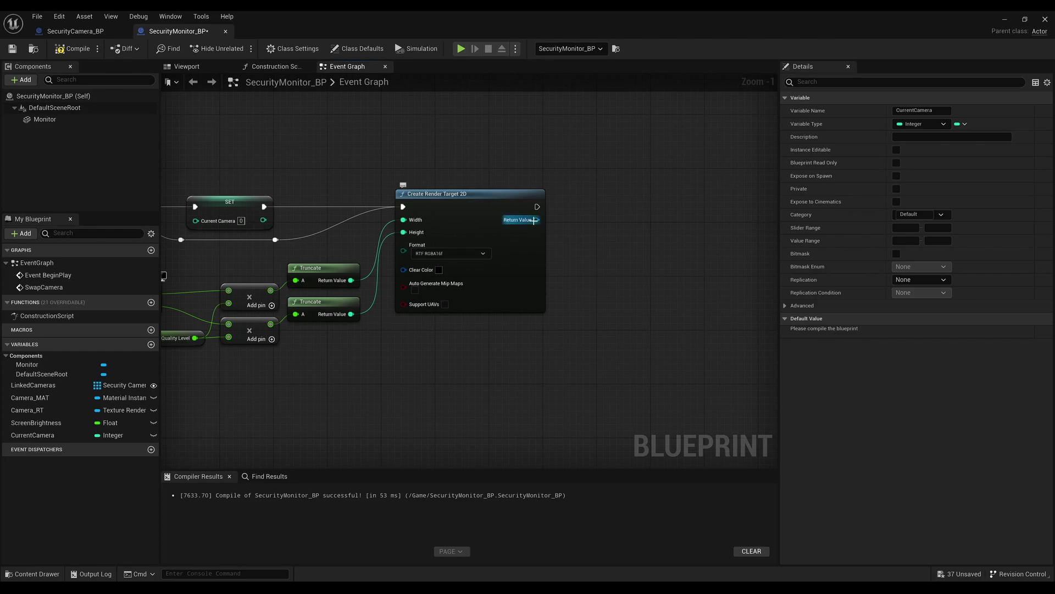
drag(535, 220, 570, 217)
text(setcamera)
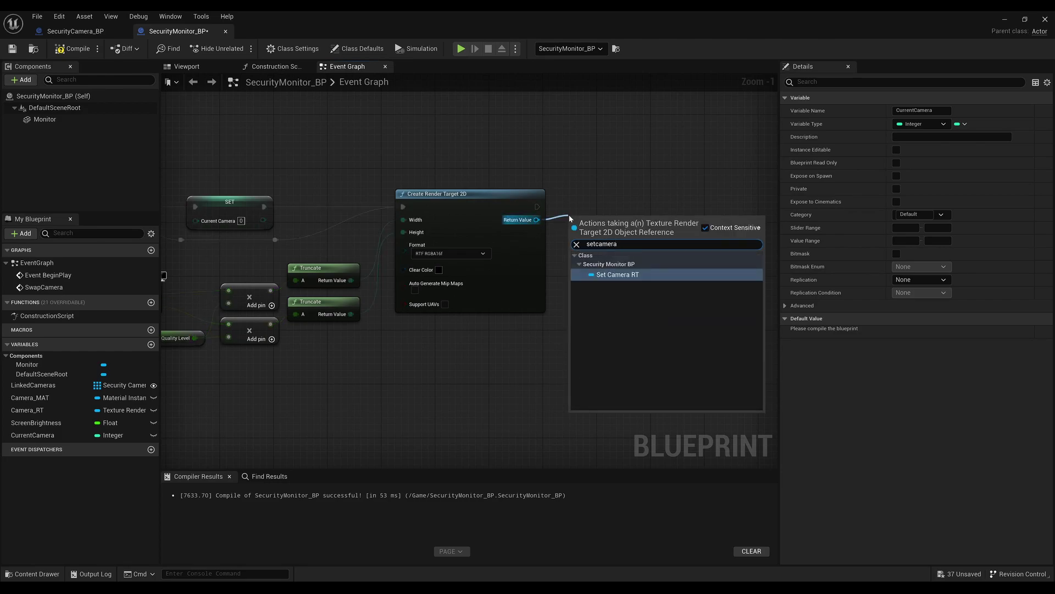
key(Return)
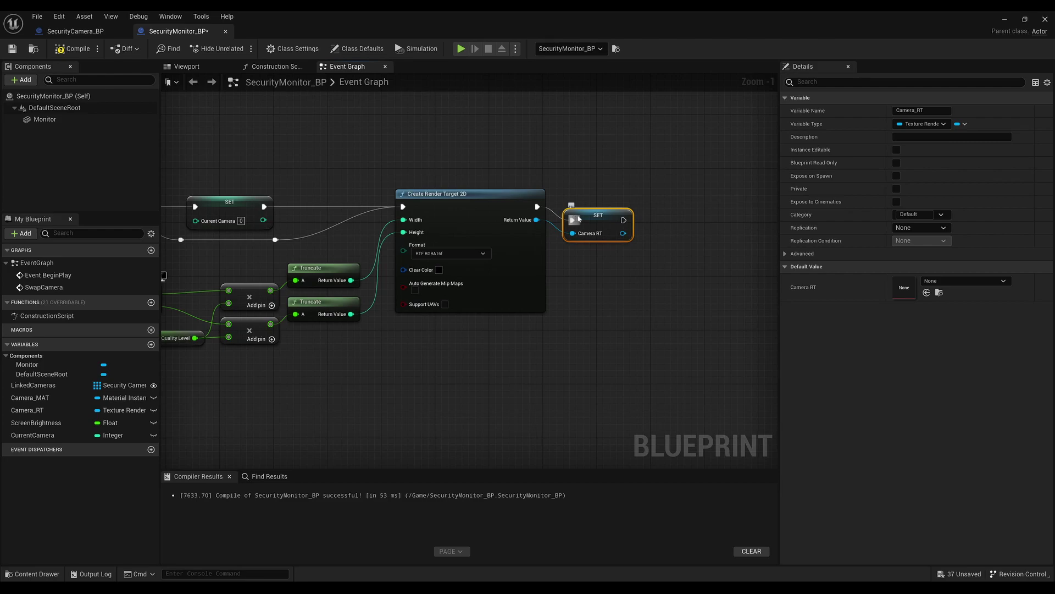
right_drag(624, 221, 409, 286)
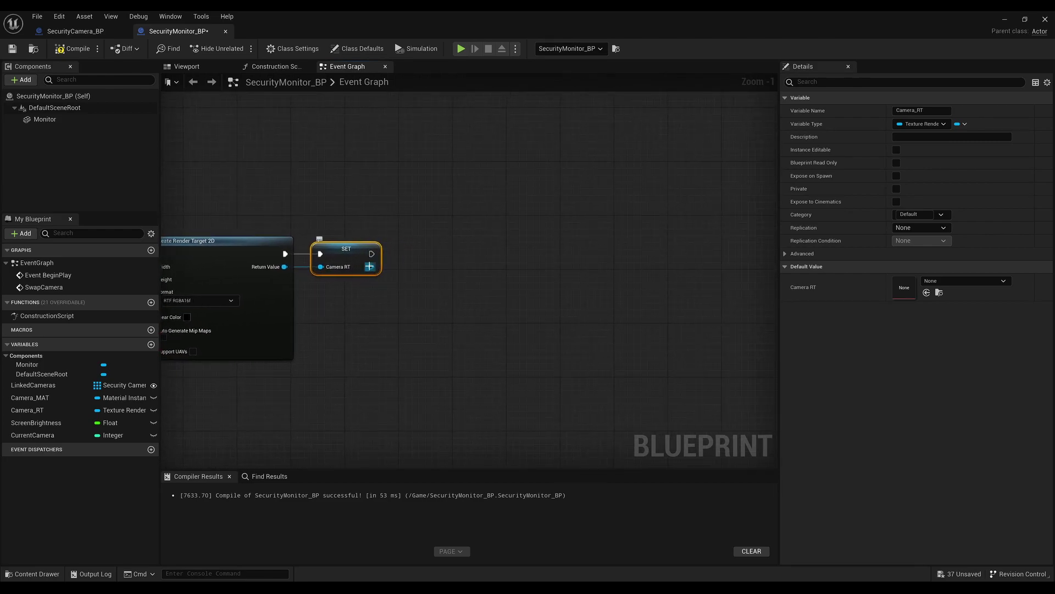
Get the Scene Capture Component 2D of LinkedCameras at the CurrentCamera index.
mouse_move(33, 385)
mouse_down()
mouse_move(342, 327)
mouse_move(322, 288)
mouse_move(399, 295)
mouse_up()
click(360, 295)
text(get)
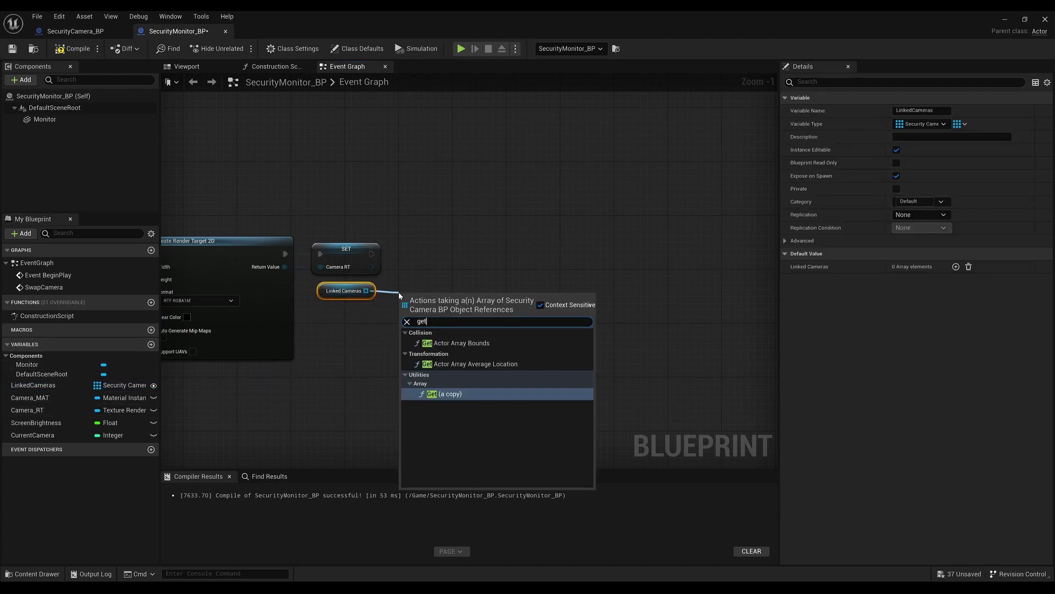
key(Return)
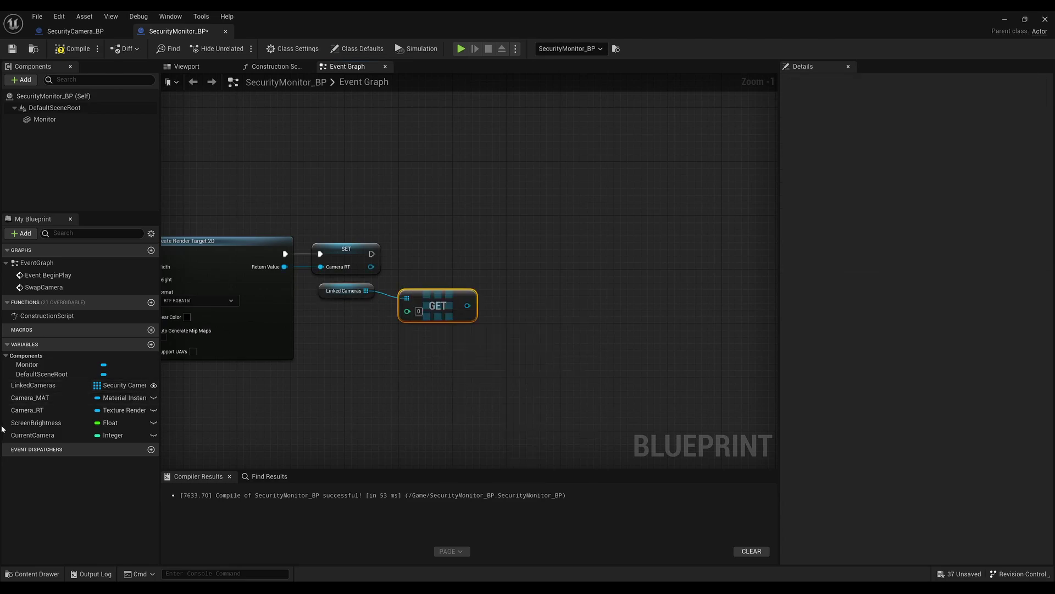
drag(32, 435, 488, 284)
text(getscenec)
key(Return)
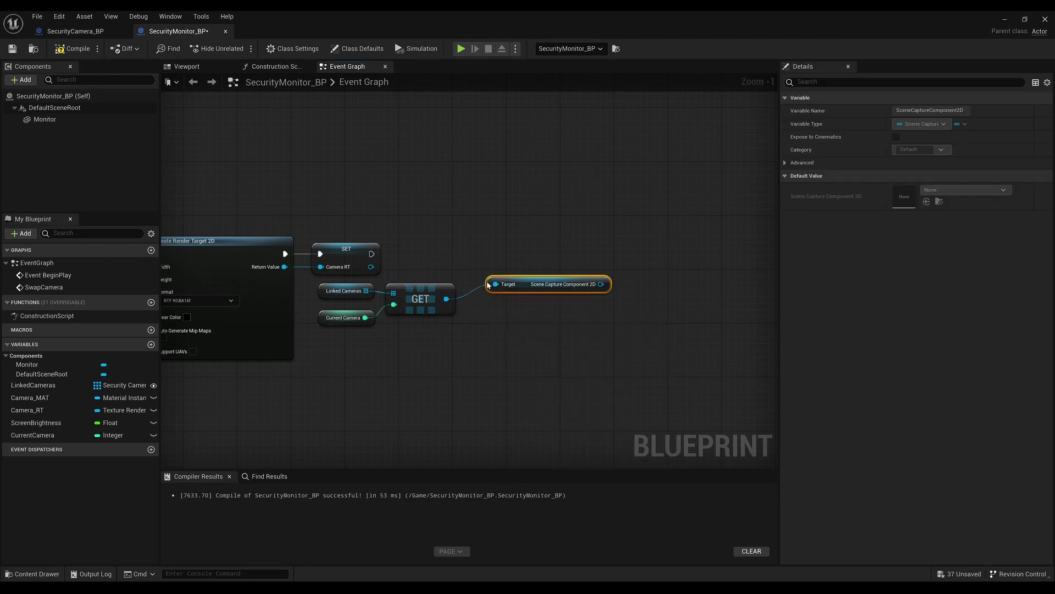
drag(522, 283, 496, 295)
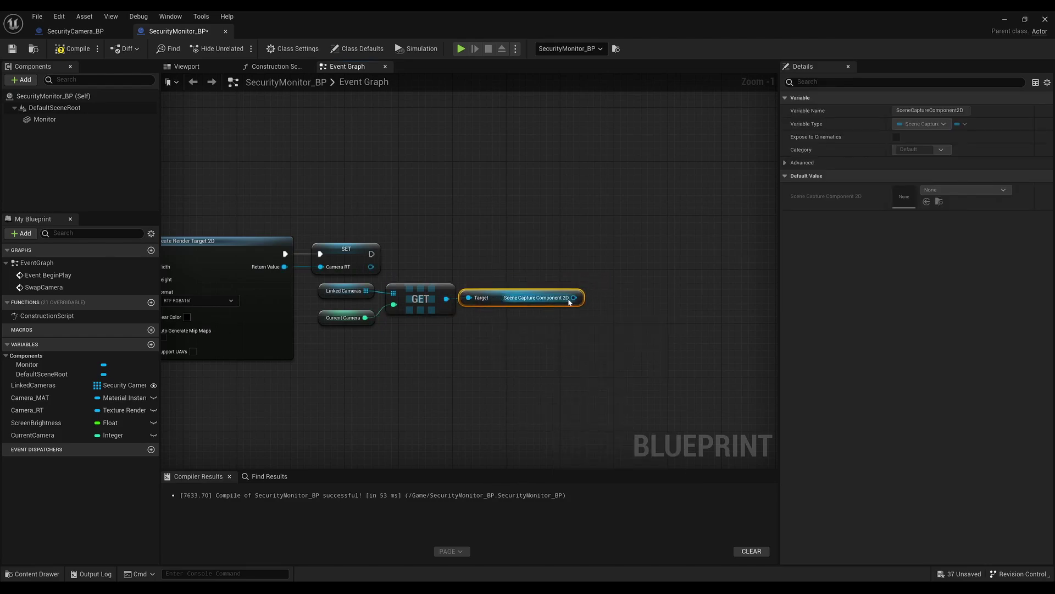
Set that scene capture's texture target to Camera RT.
drag(574, 297, 592, 275)
text(settex)
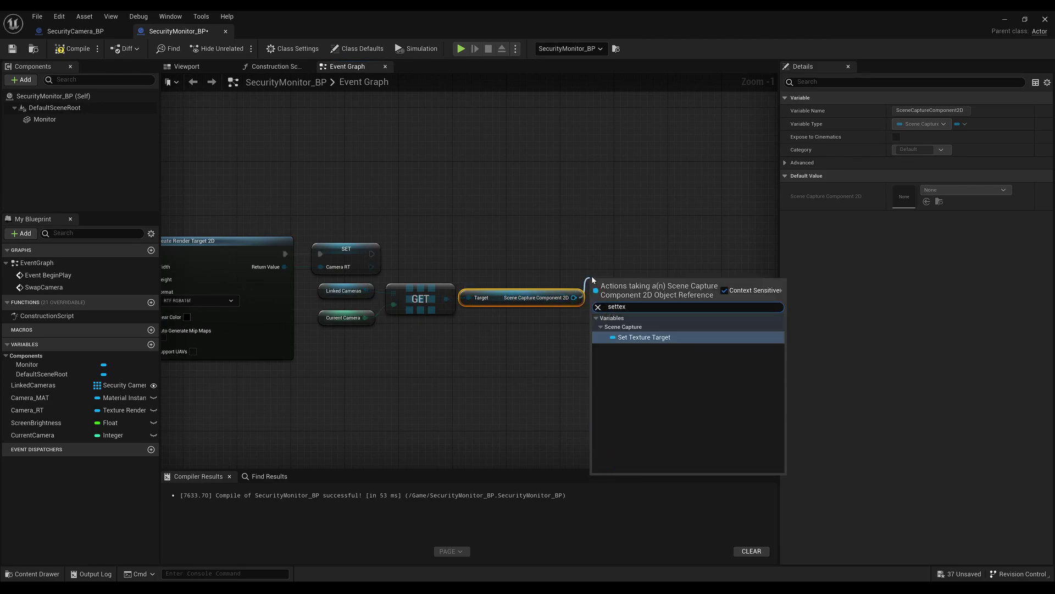
key(Return)
mouse_move(371, 267)
mouse_down()
mouse_move(603, 314)
mouse_move(630, 247)
mouse_up()
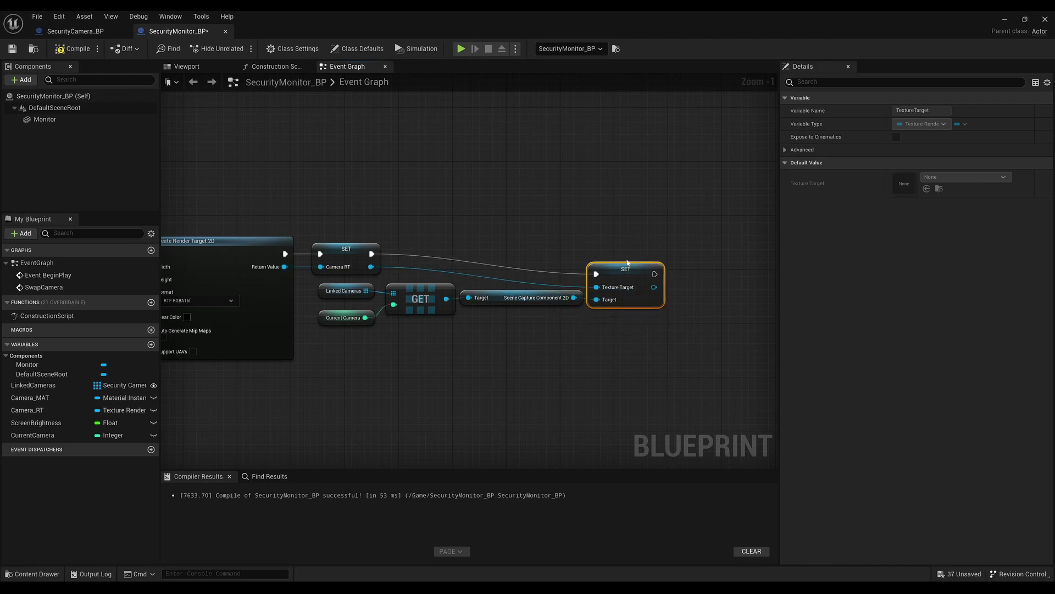
Bring Camera_MAT into the graph beside the node, deleting an accidentally placed setter.
right_drag(660, 296, 483, 301)
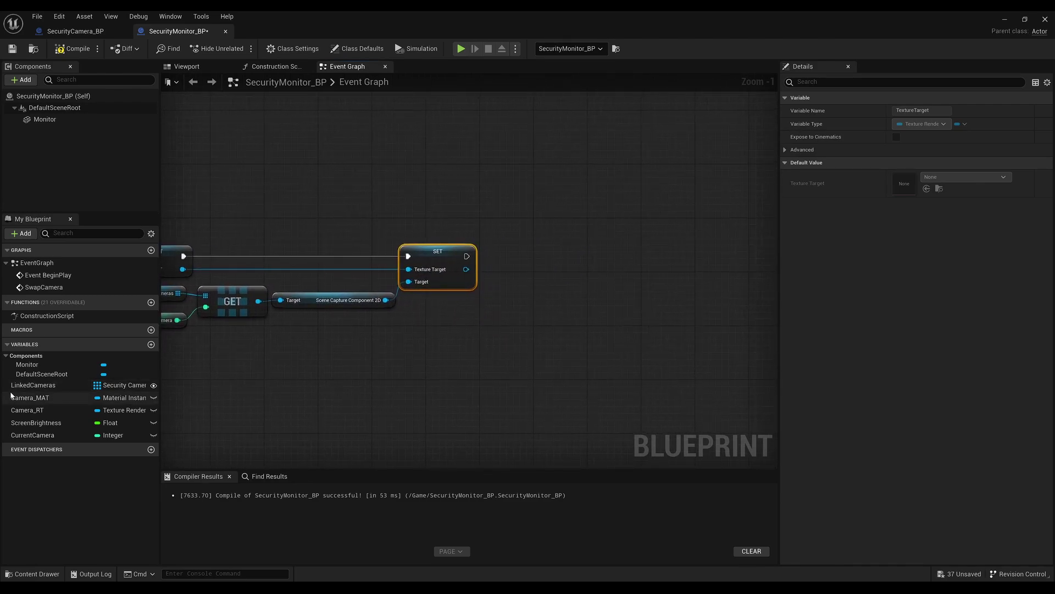
drag(31, 397, 429, 305)
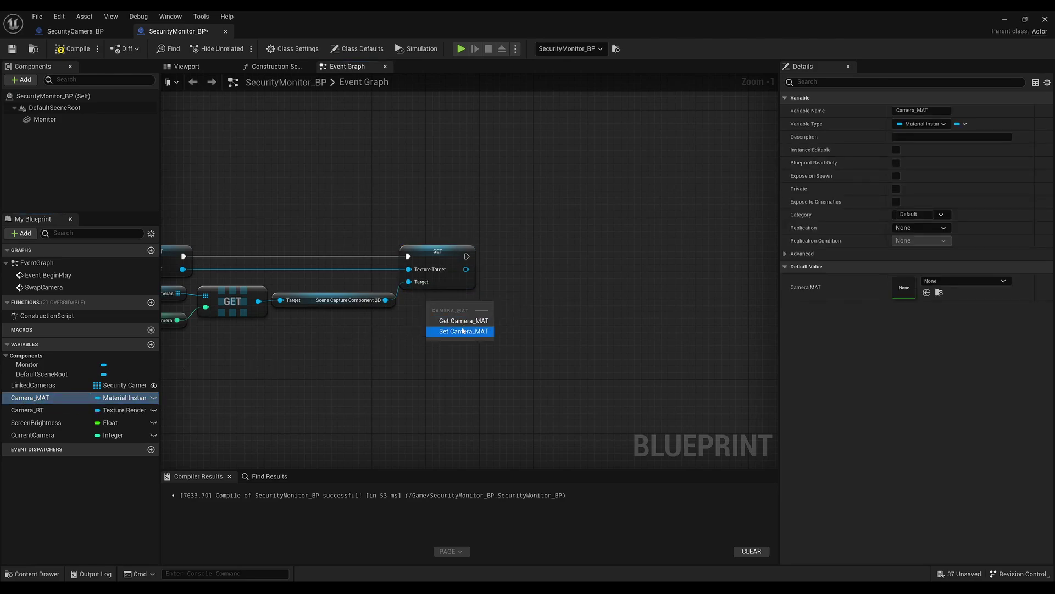
click(445, 330)
key(Delete)
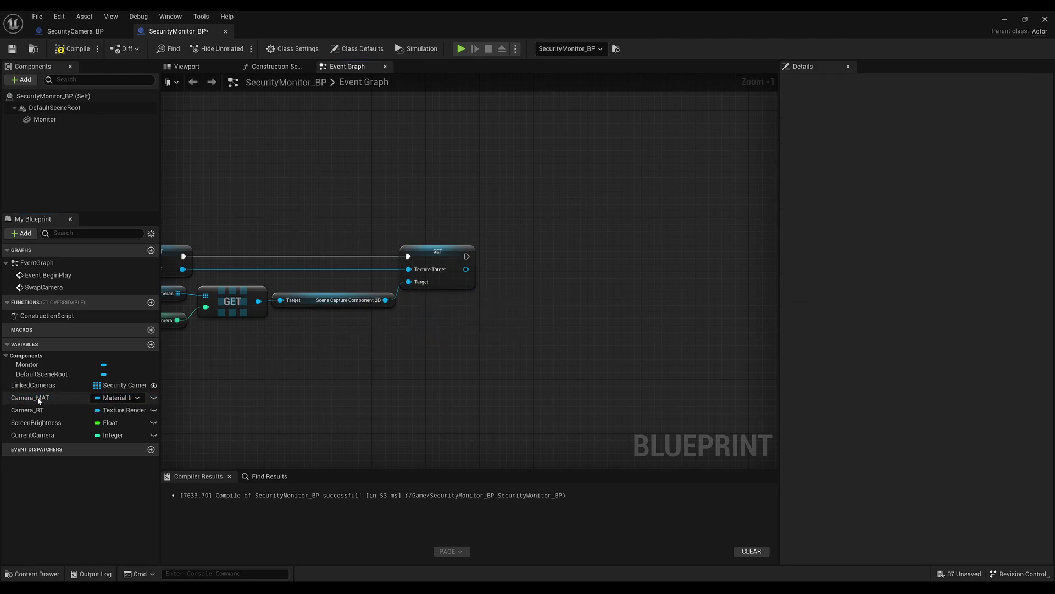
drag(38, 400, 525, 284)
Add a Set Texture Parameter Value node on Camera_MAT, executed after the Texture Target SET.
click(448, 325)
text(settex)
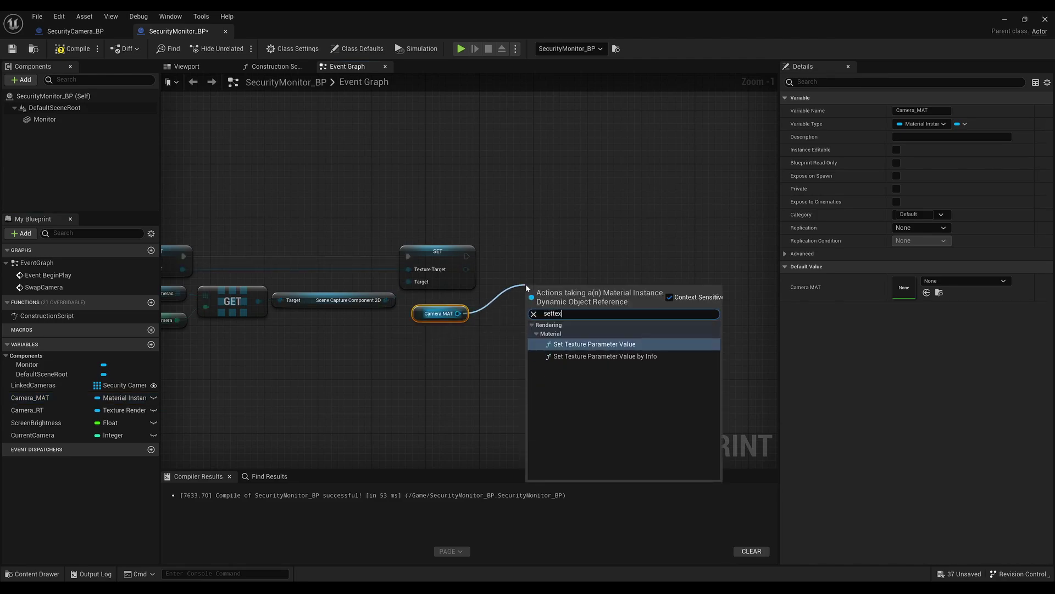
text(ture)
key(Return)
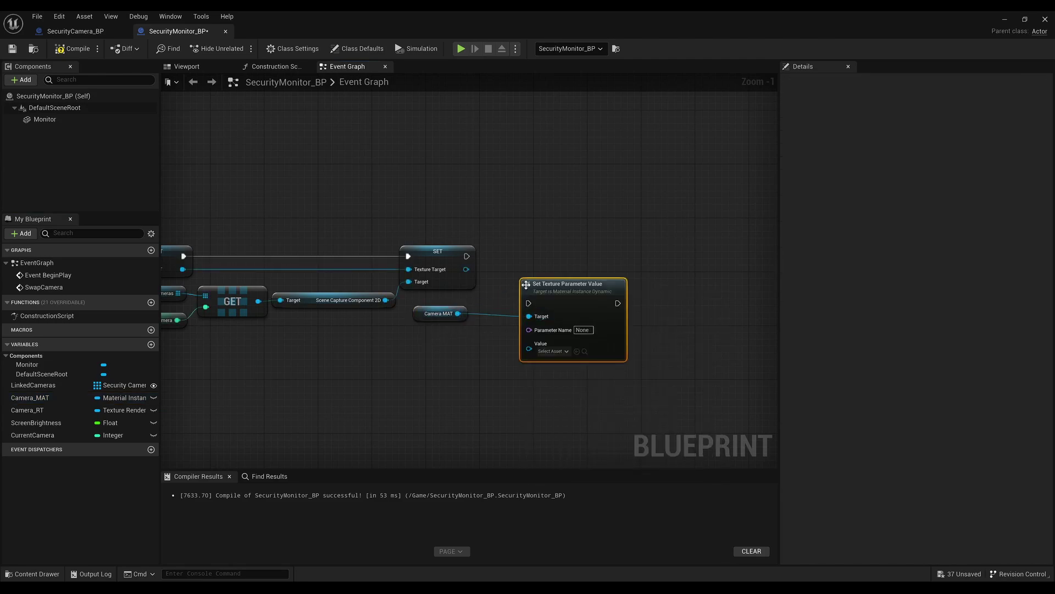
drag(528, 304, 467, 256)
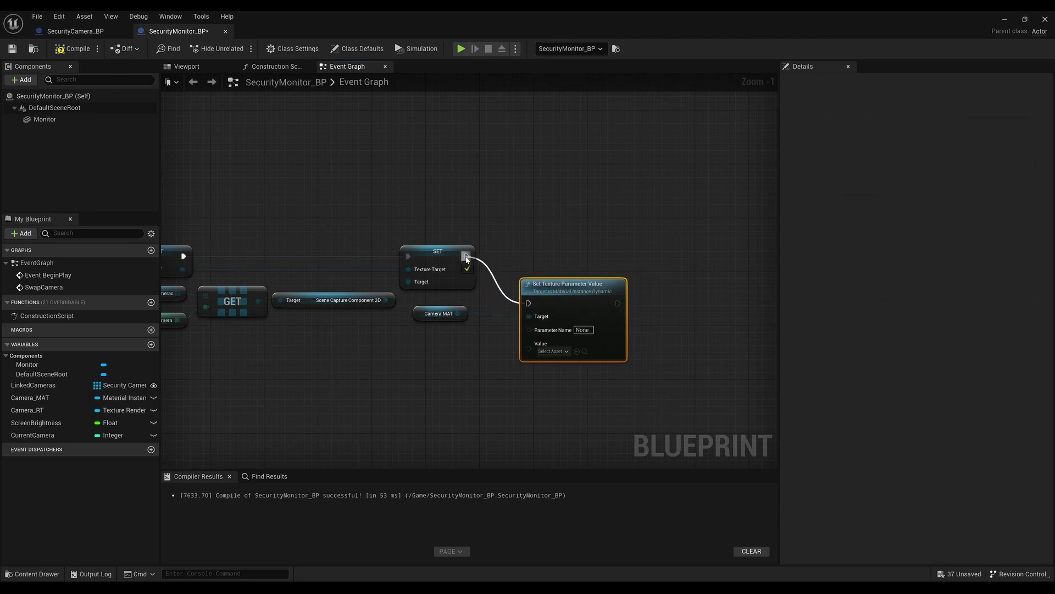
drag(562, 294, 563, 247)
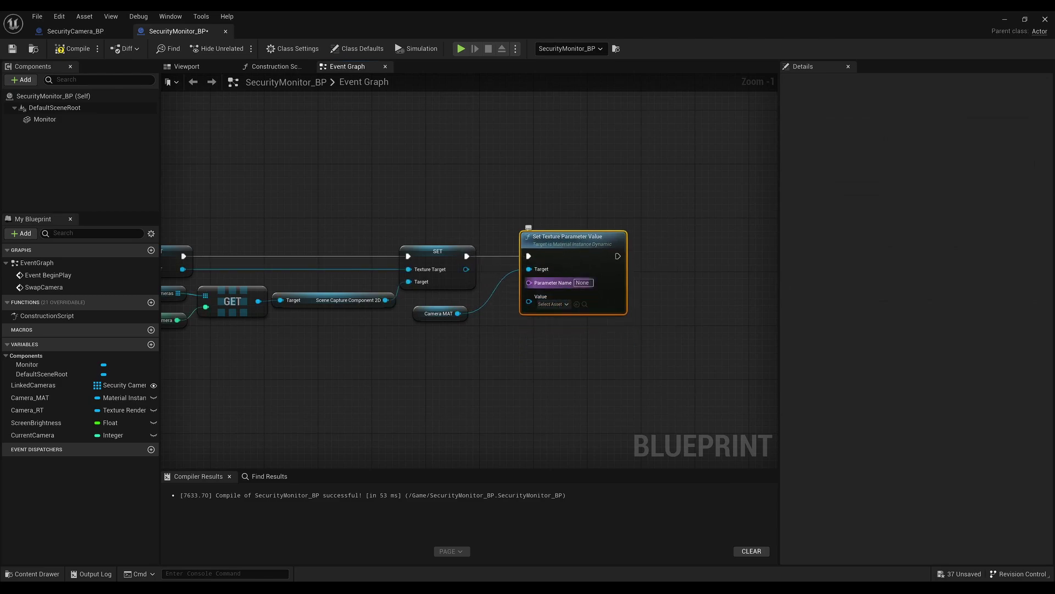
Name the parameter 'Texture' and feed the texture target into its Value.
click(582, 283)
text(exture)
key(Return)
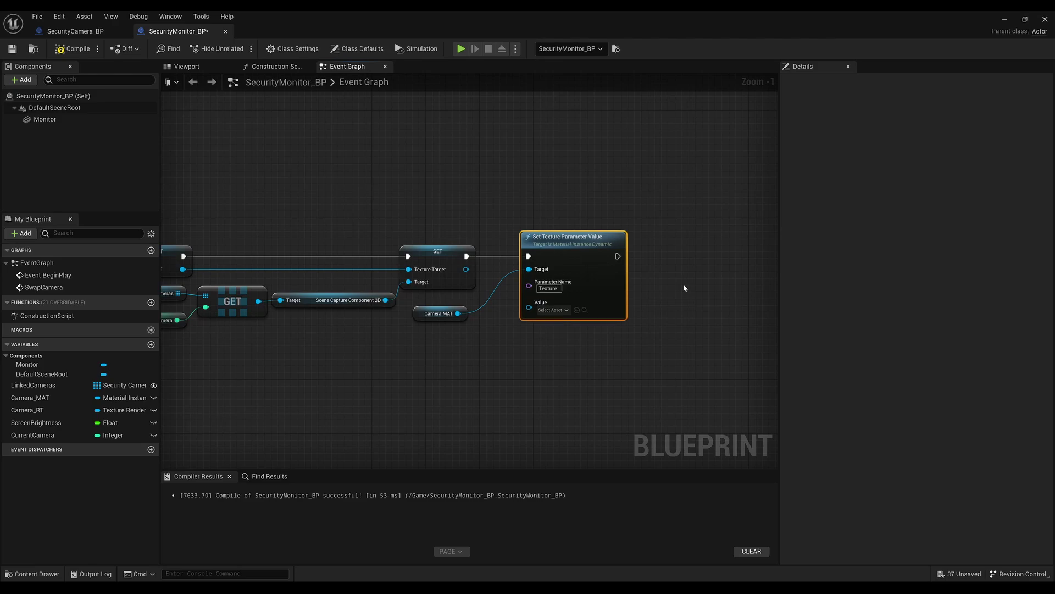
drag(529, 307, 466, 269)
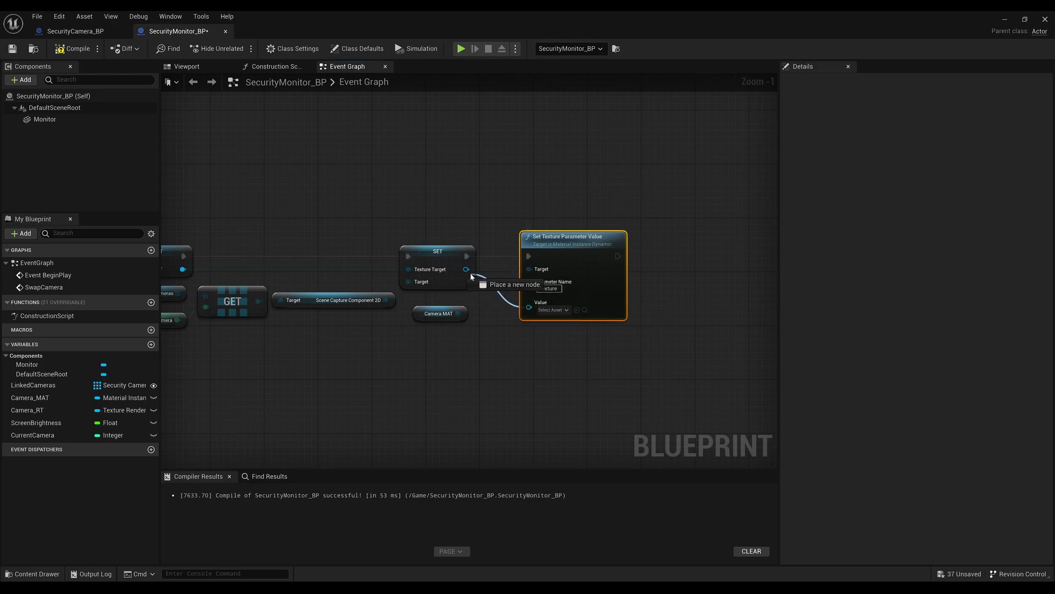
right_drag(680, 290, 562, 291)
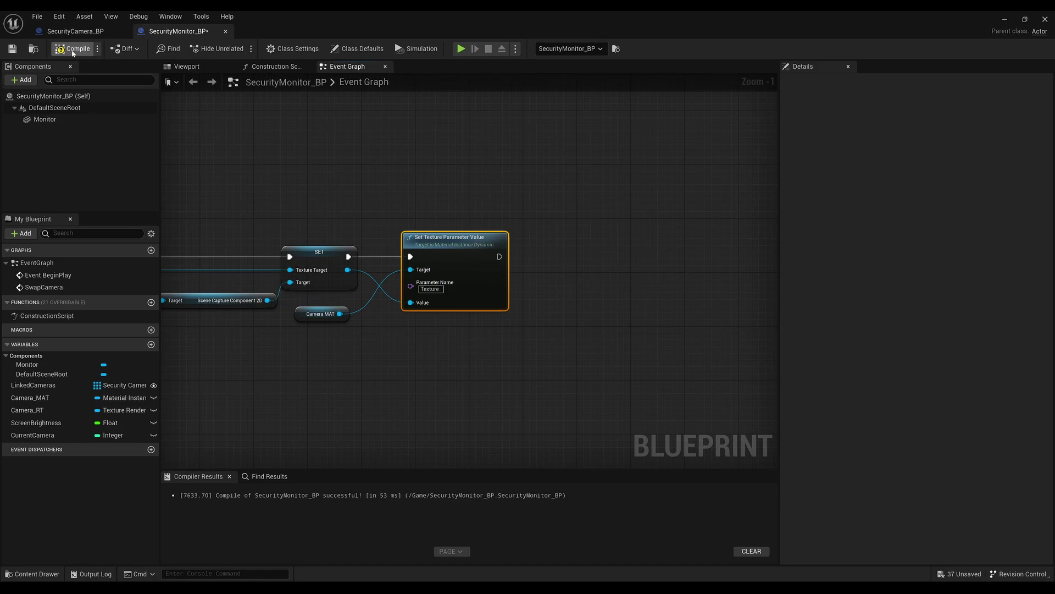
scroll(395, 377, down, 6)
right_drag(447, 358, 640, 343)
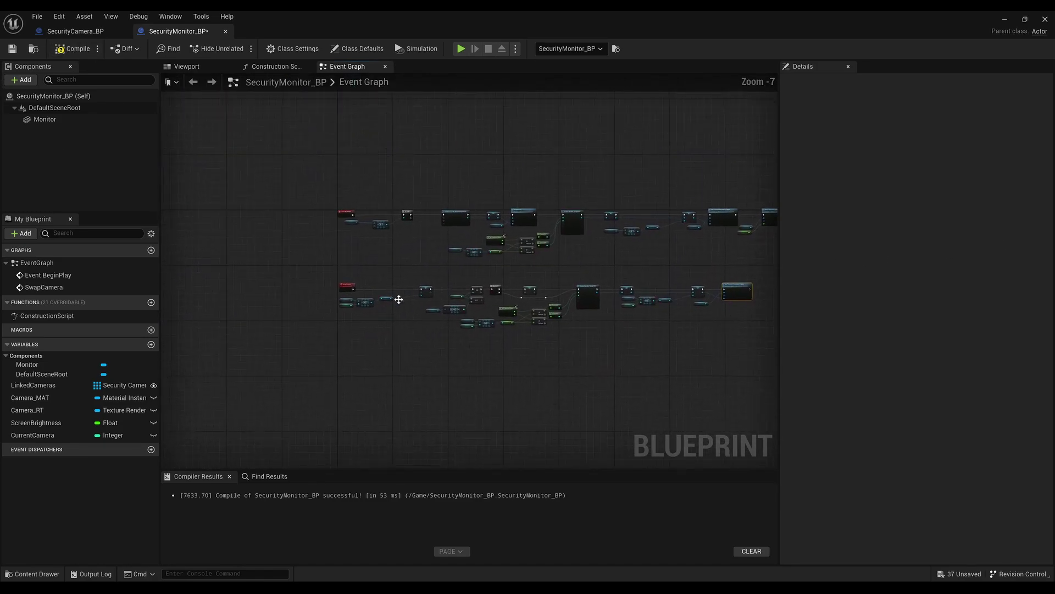
Create a custom event named NewPlayerInput.
scroll(345, 289, up, 4)
right_drag(383, 397, 385, 239)
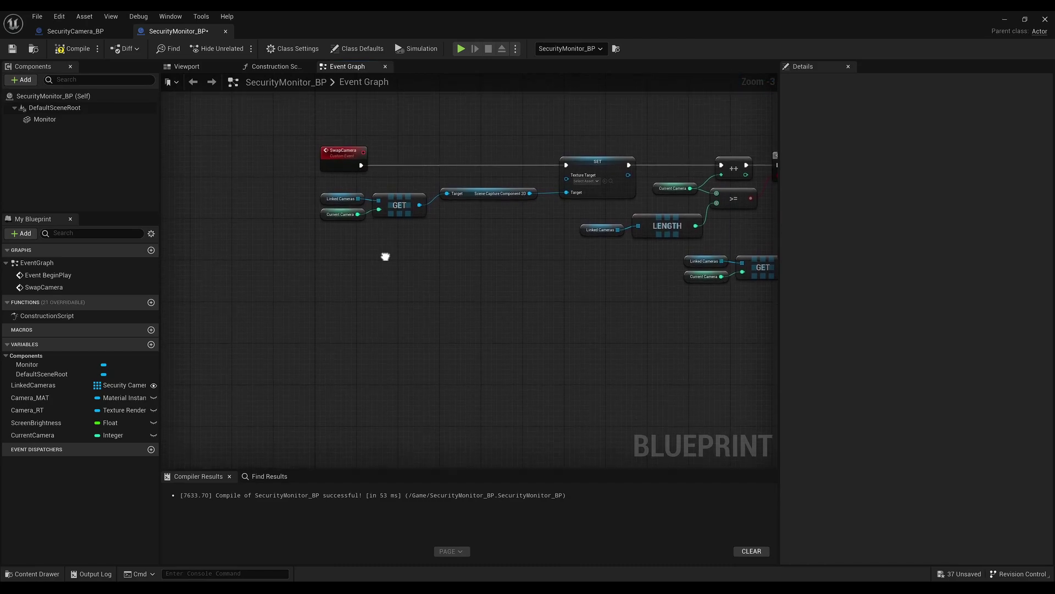
right_click(329, 339)
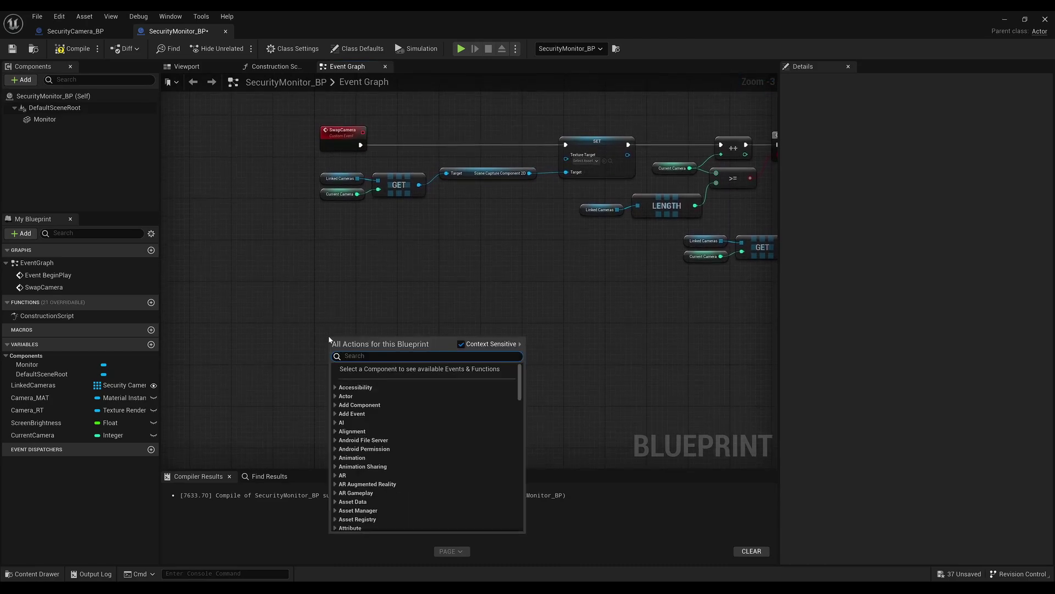
text(custom)
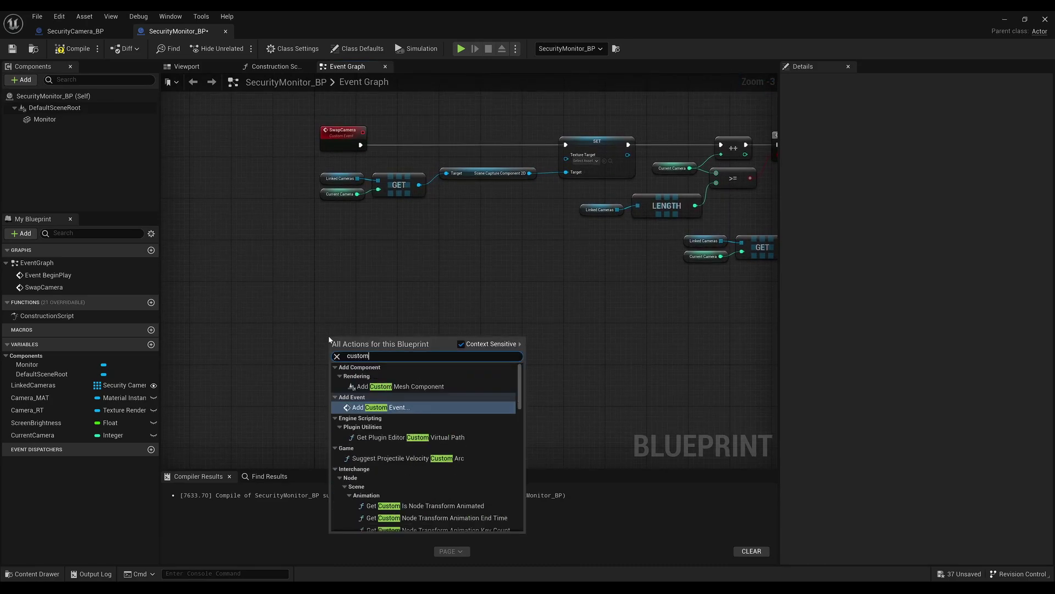
key(Return)
text(N)
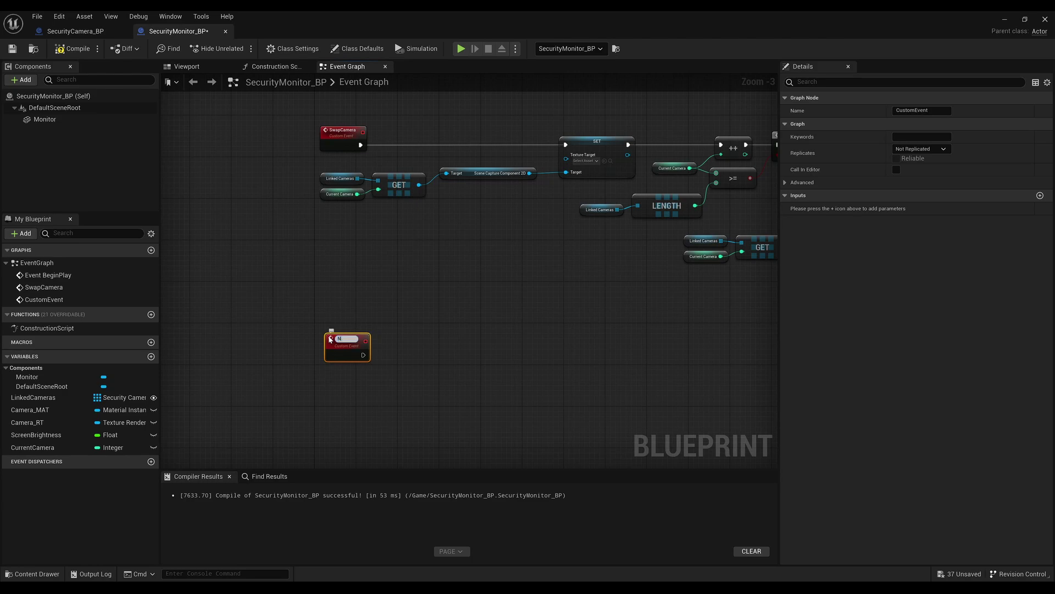
text(ewPlayerInput)
key(Return)
Give the event two Float inputs, HorizontalValue and VerticalValue.
scroll(336, 366, up, 3)
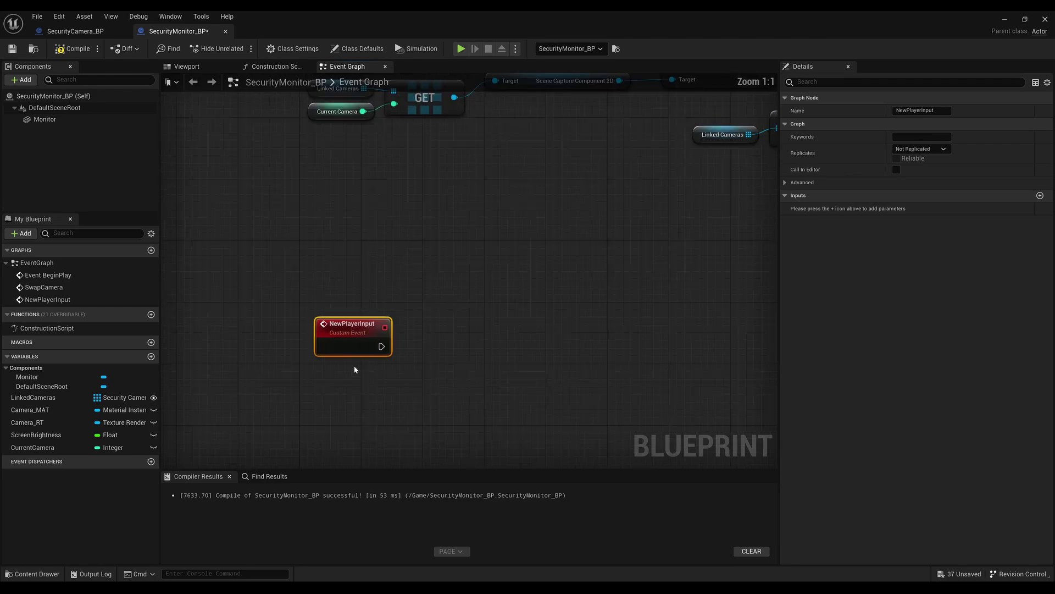
click(1040, 196)
text(He)
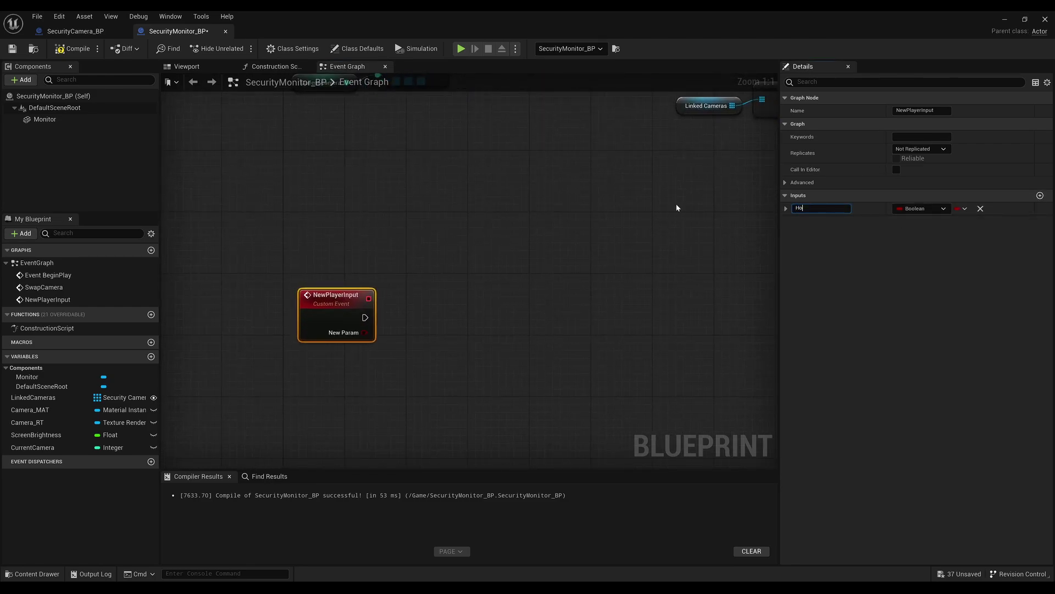
text(rizontalVal)
text(ue)
key(Return)
click(922, 208)
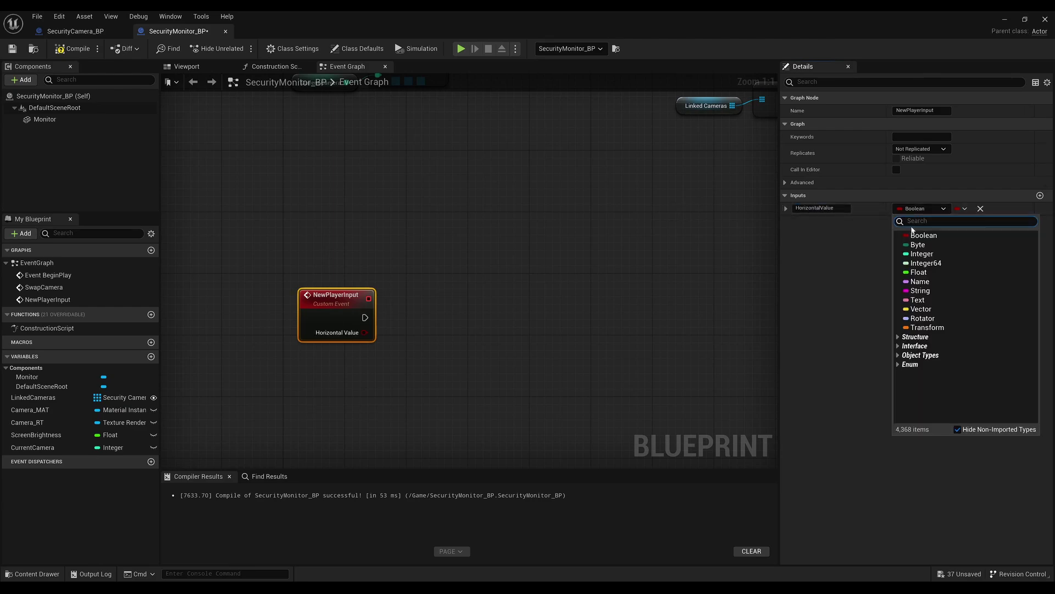
click(912, 272)
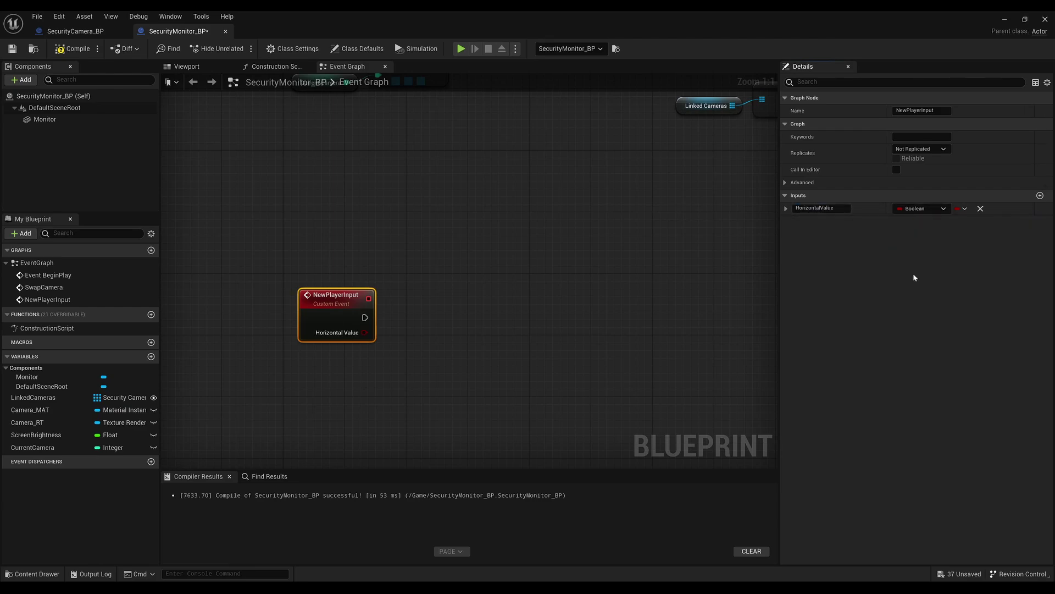
click(1039, 196)
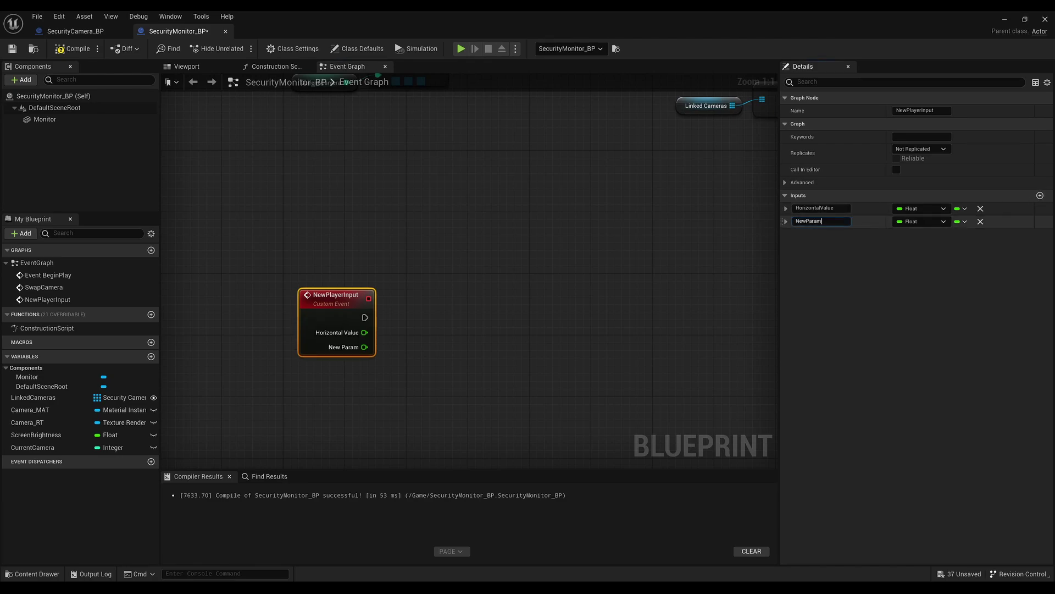
key(ctrl+a)
text(VerticalV)
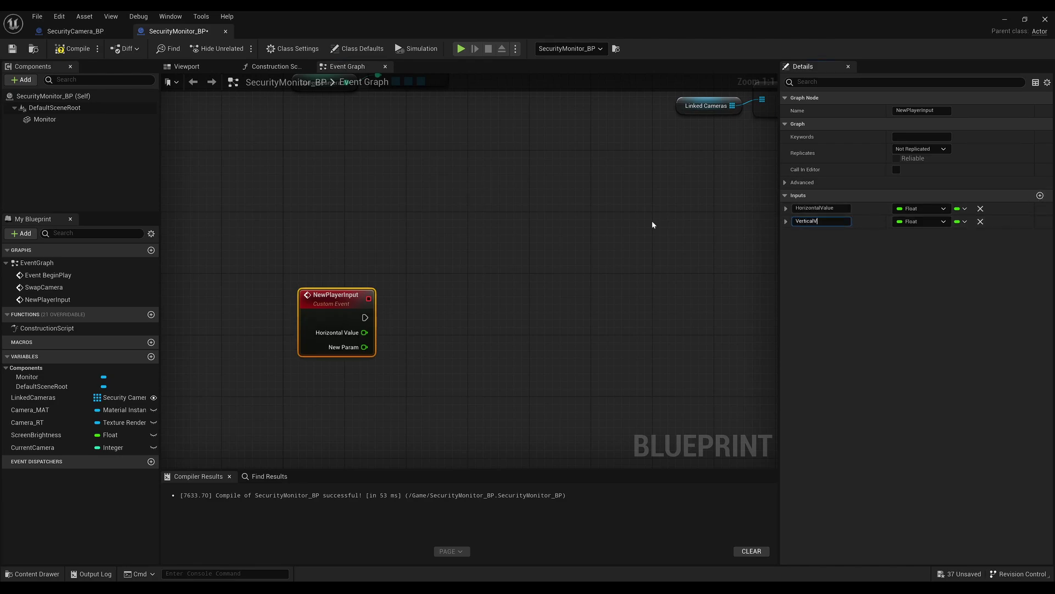
text(alue)
key(Return)
Get the LinkedCameras array element at the CurrentCamera index.
click(36, 401)
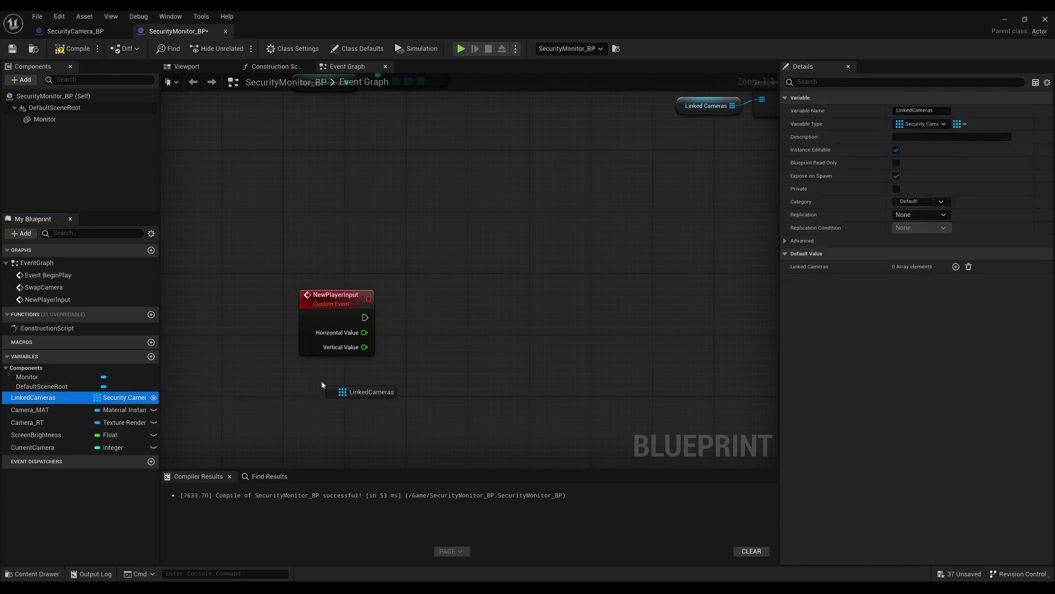
drag(37, 404, 406, 378)
click(344, 389)
text(get)
key(Return)
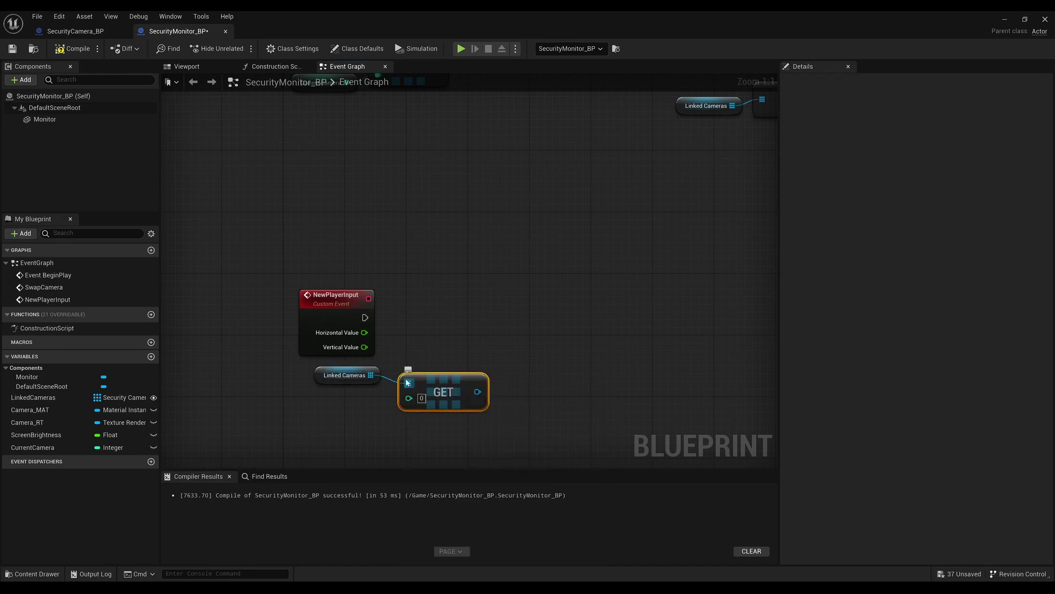
mouse_move(33, 447)
mouse_down()
mouse_move(423, 418)
mouse_move(408, 397)
mouse_move(457, 385)
mouse_up()
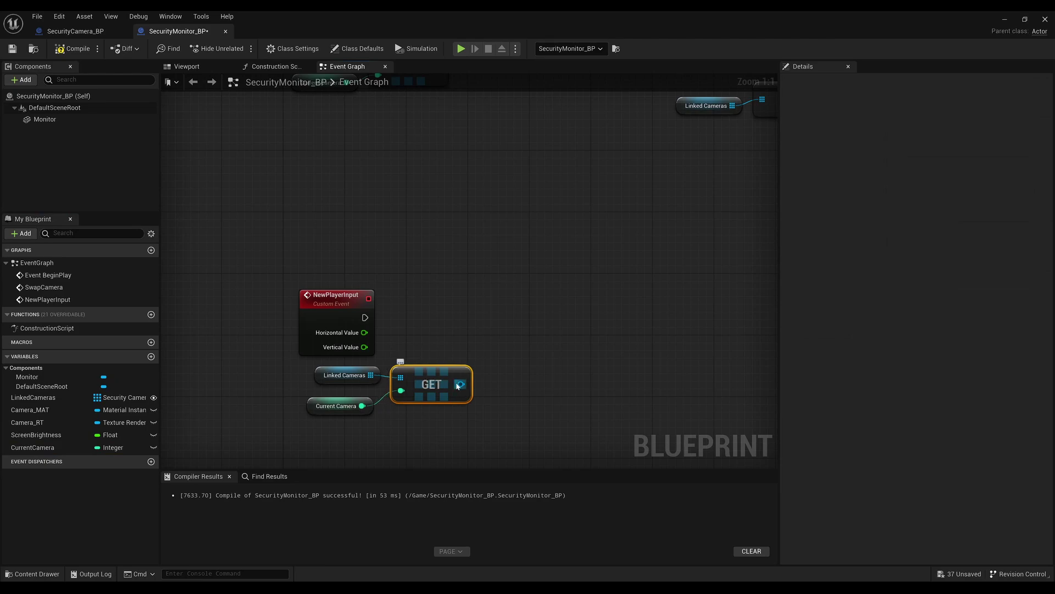
Call Rotate Camera on that camera from NewPlayerInput, passing the values as shifts, and compile.
drag(458, 386, 498, 330)
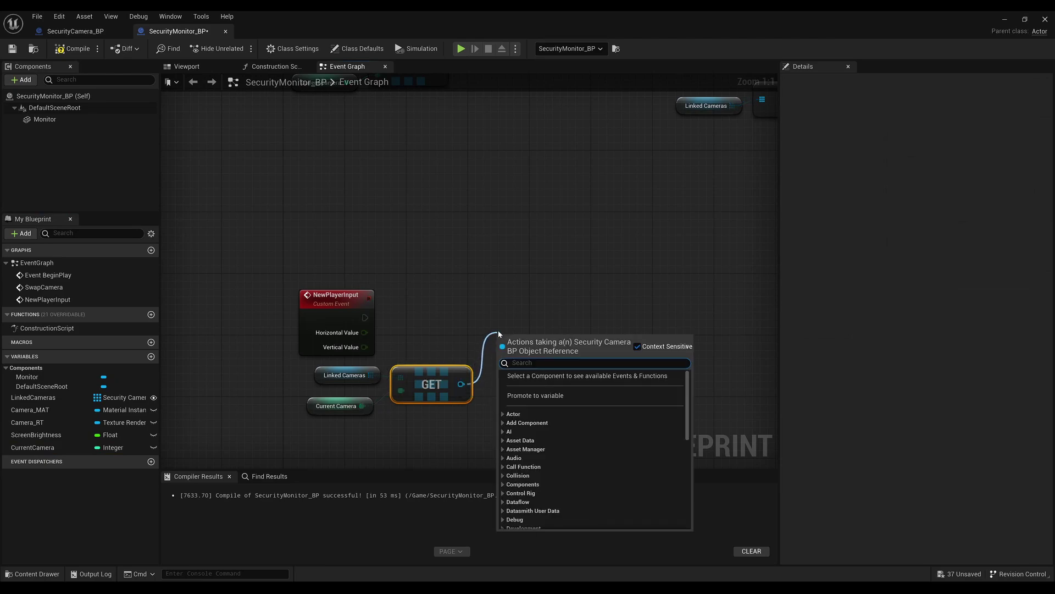
text(rotate)
key(Return)
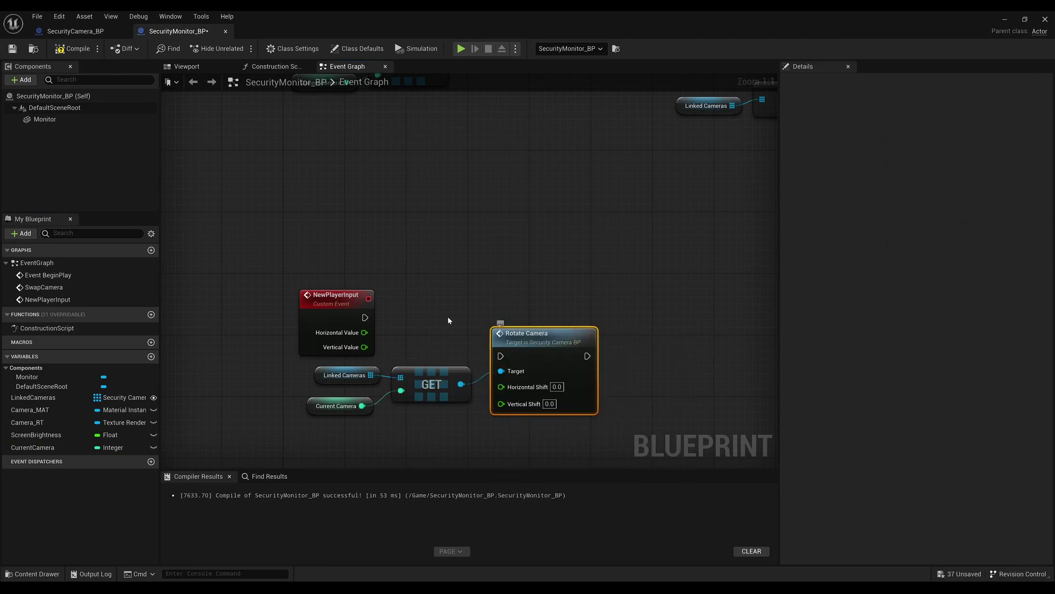
mouse_move(364, 317)
mouse_down()
mouse_move(500, 355)
mouse_move(548, 301)
mouse_up()
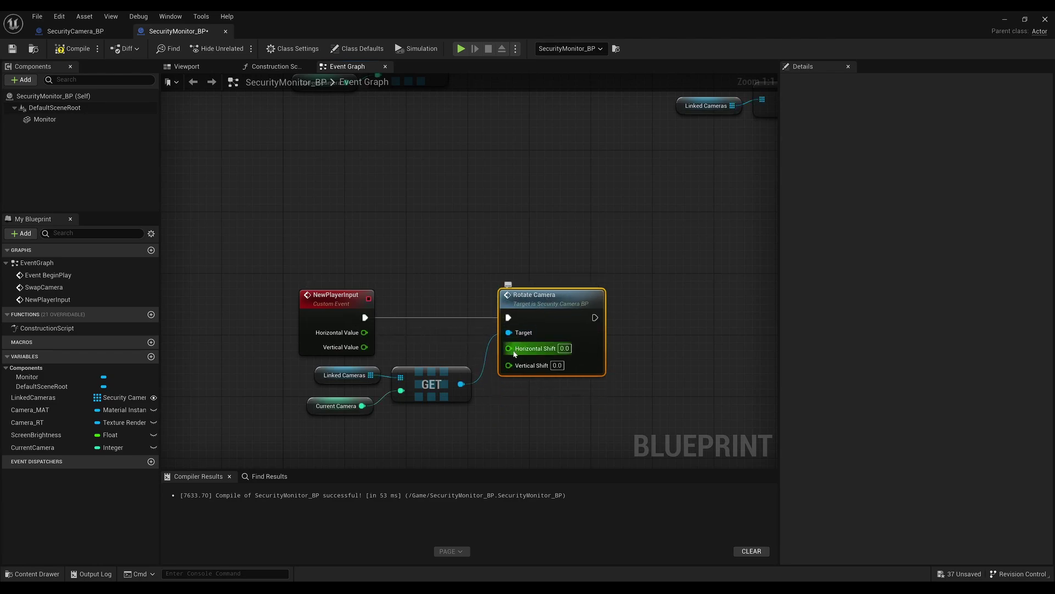
mouse_move(509, 347)
mouse_down()
mouse_move(364, 332)
mouse_move(519, 366)
mouse_up()
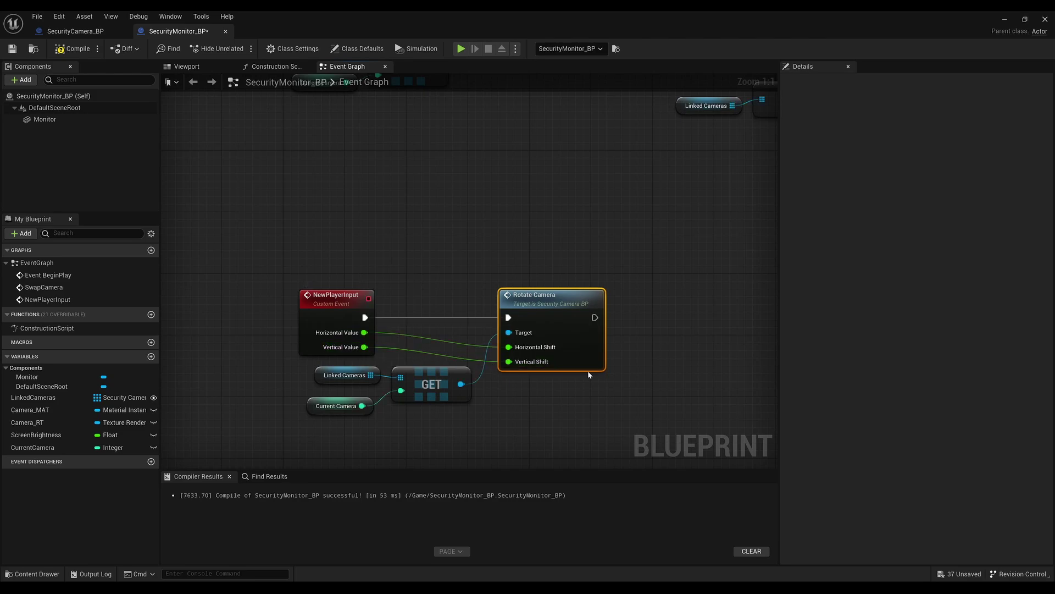
right_drag(588, 370, 573, 341)
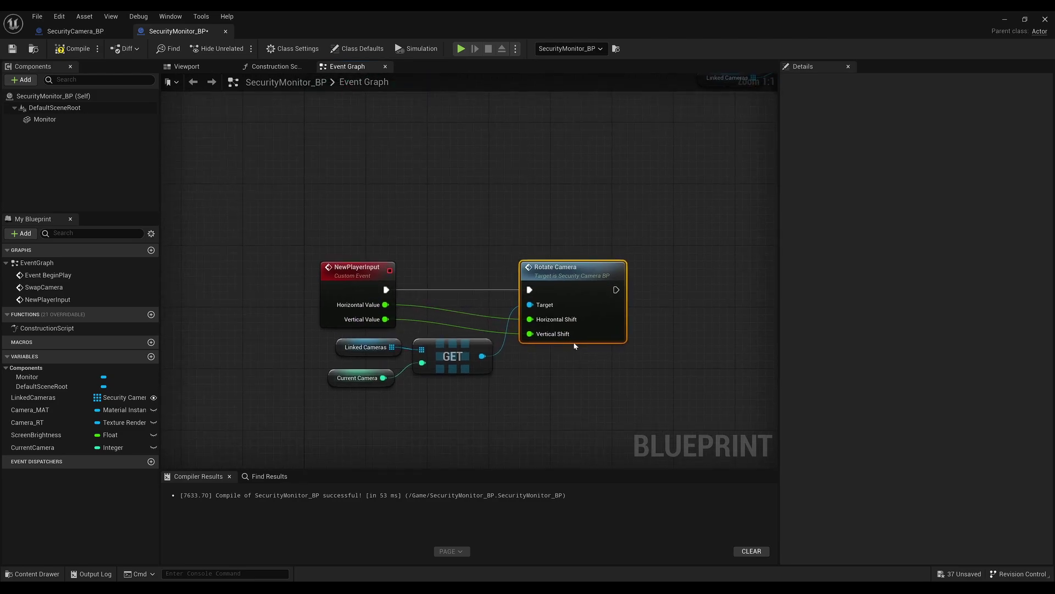
click(51, 49)
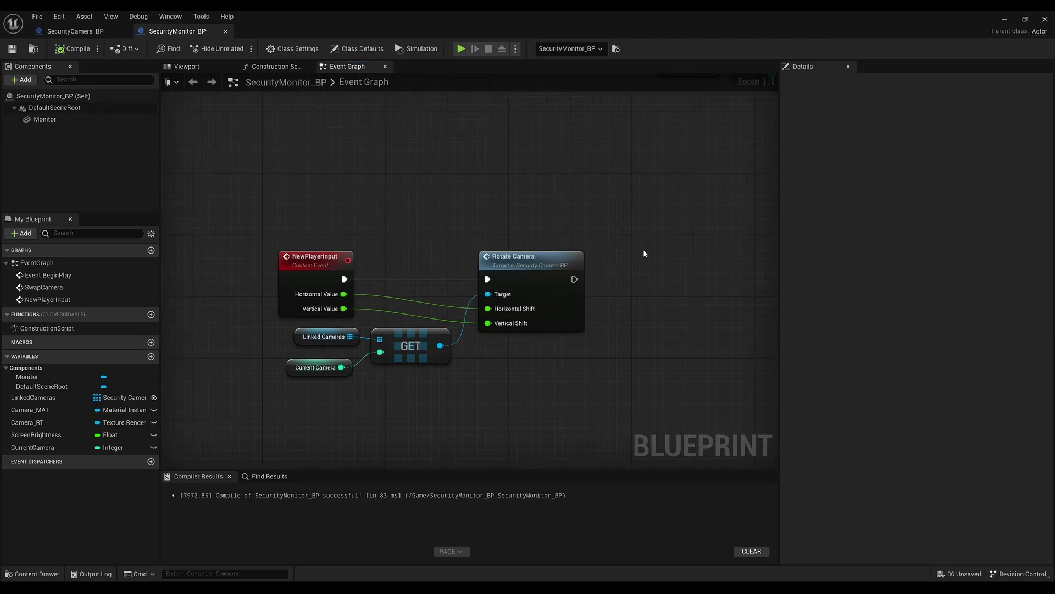
Open BP_ThirdPersonCharacter from ThirdPerson > Blueprints and zoom in on its Jump input nodes.
click(1004, 22)
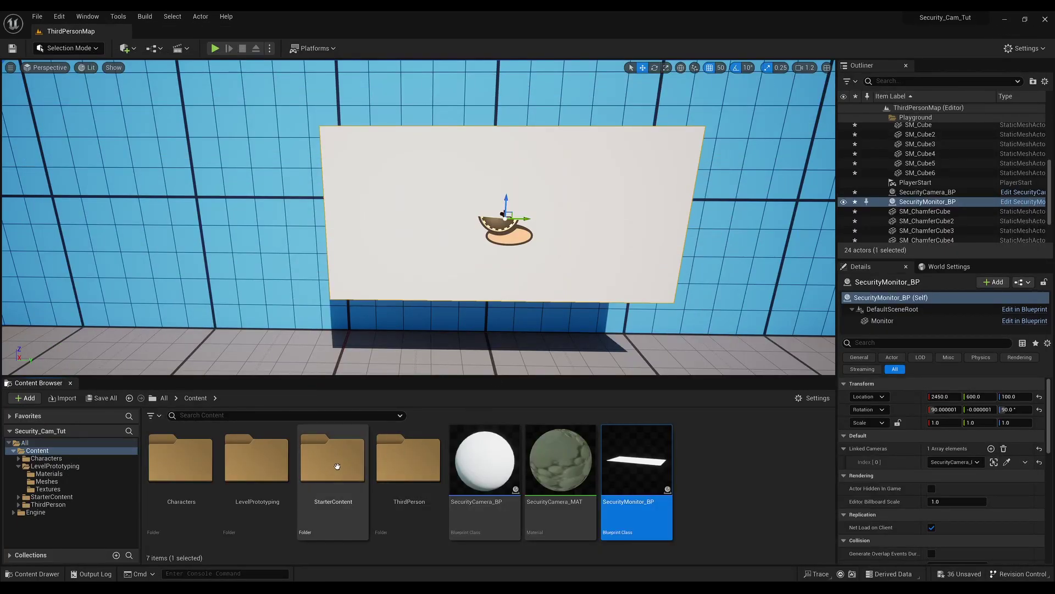
double_click(400, 476)
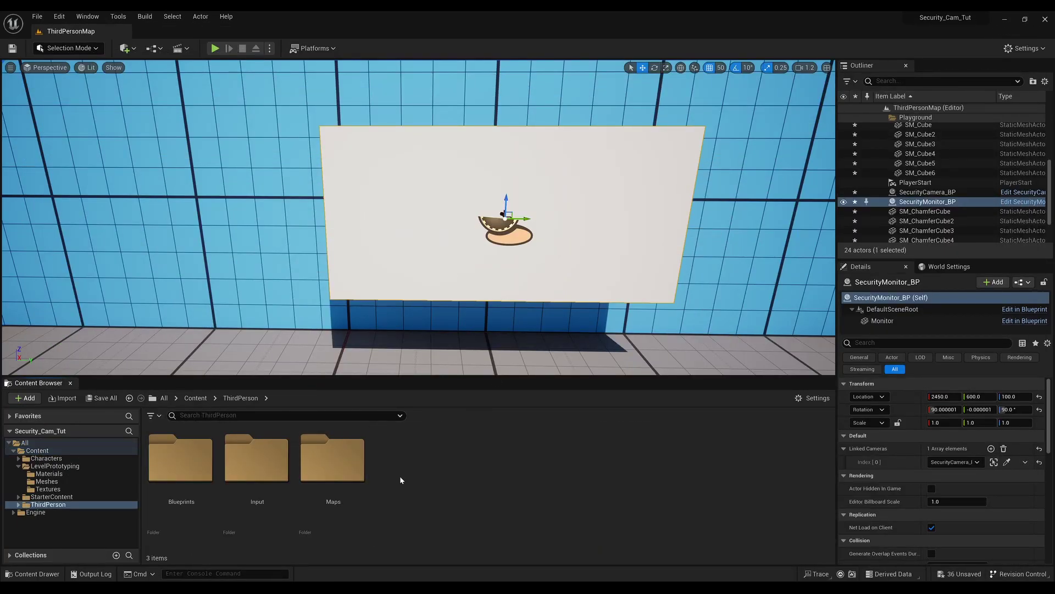
double_click(192, 473)
double_click(179, 473)
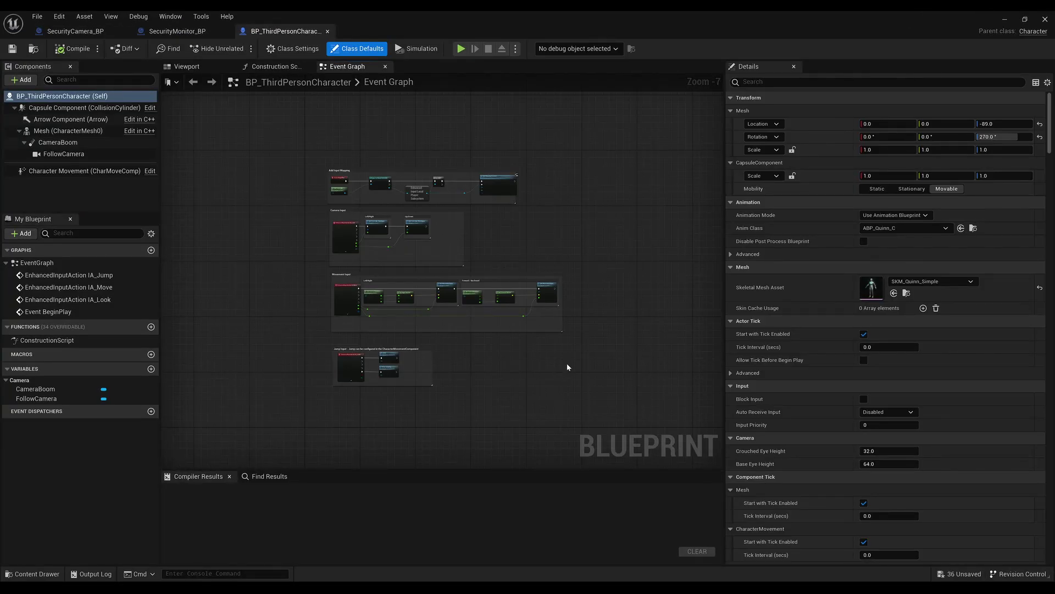
right_drag(566, 363, 591, 309)
scroll(408, 343, up, 3)
scroll(393, 334, up, 3)
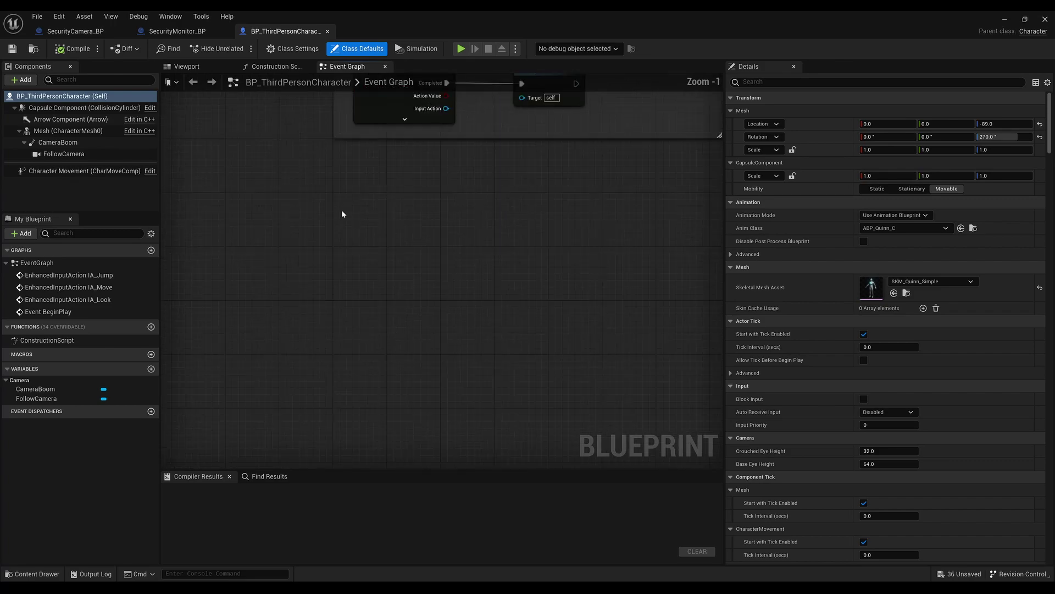
Add an E keyboard event node to the character graph.
right_click(367, 243)
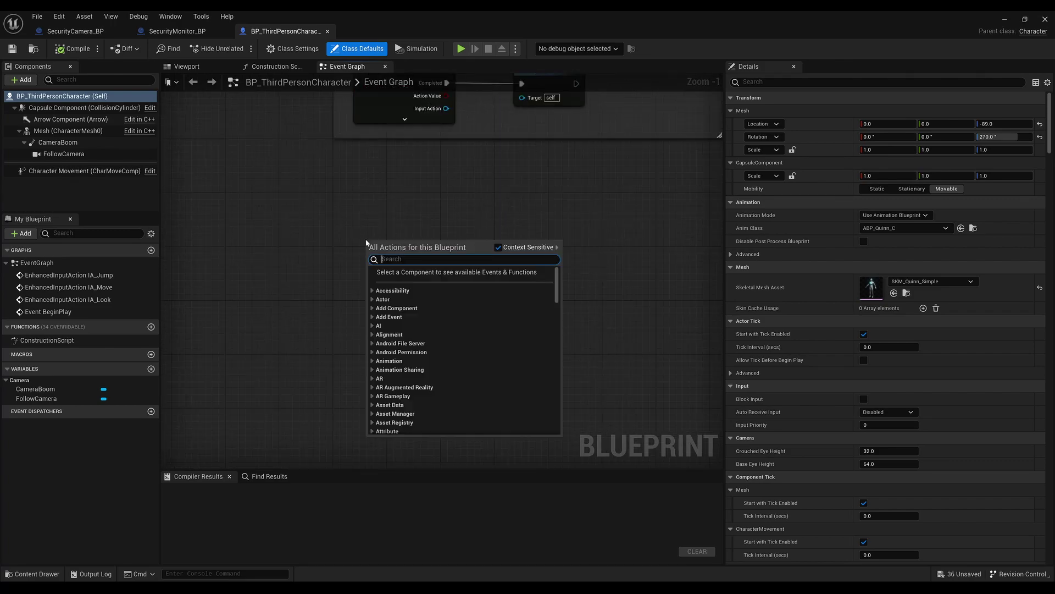
text(e keyboard)
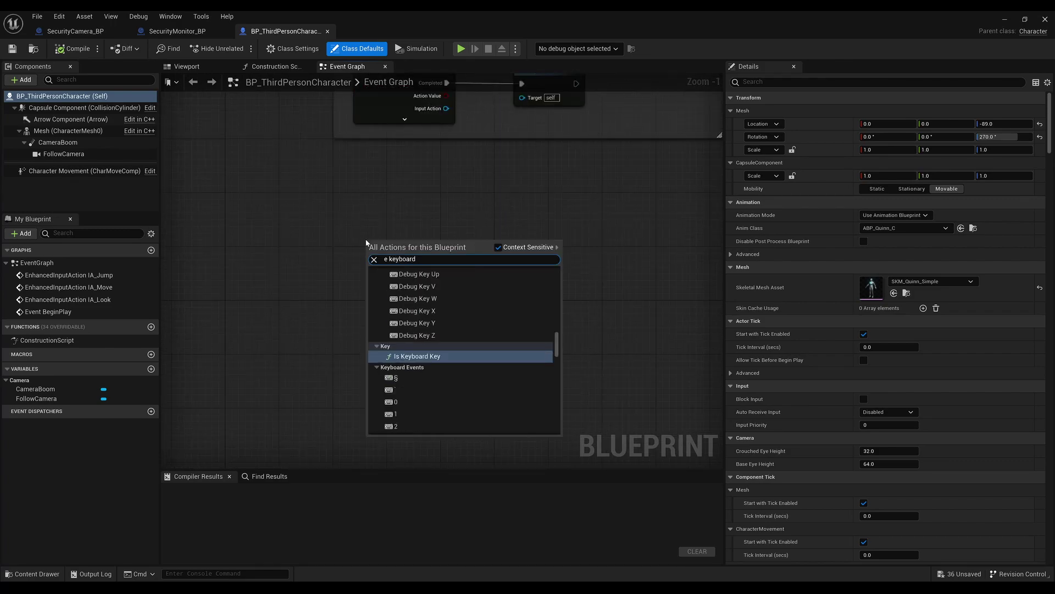
scroll(410, 387, down, 3)
scroll(410, 385, up, 2)
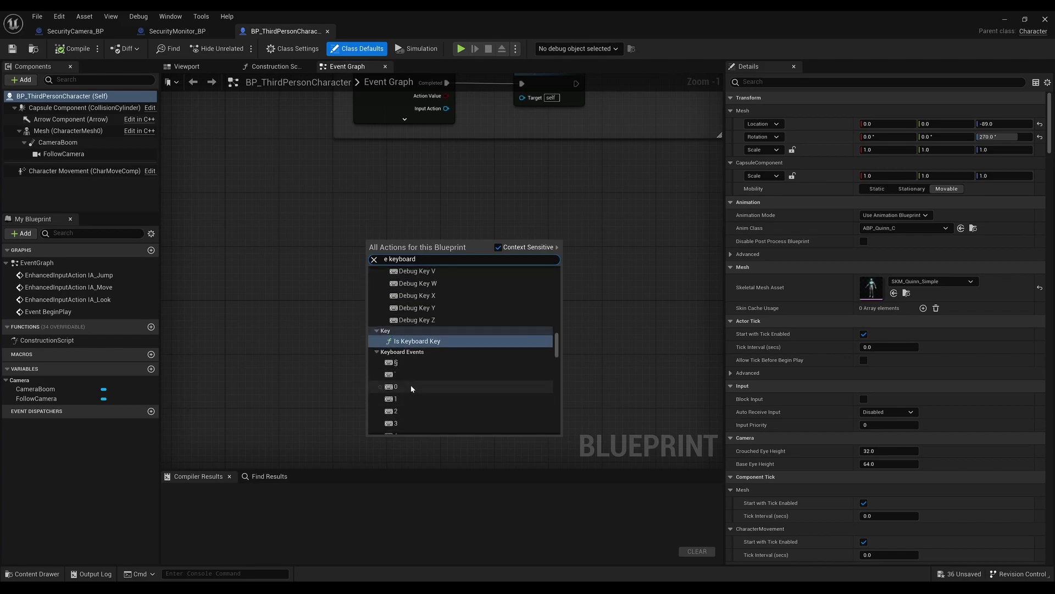
scroll(410, 385, down, 2)
scroll(403, 378, down, 2)
scroll(403, 362, down, 1)
scroll(402, 352, down, 2)
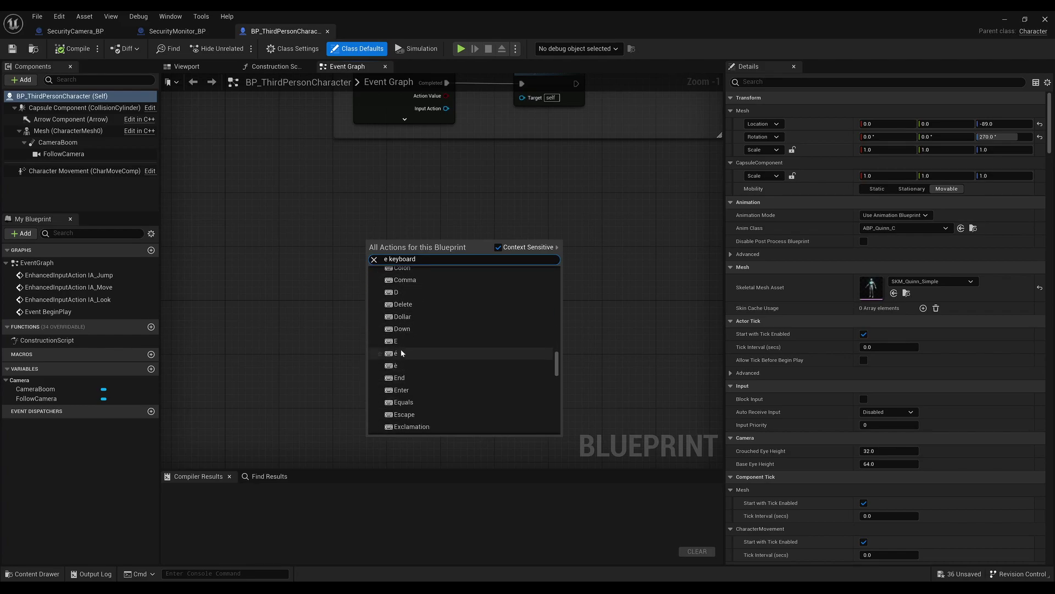
click(399, 341)
scroll(386, 245, up, 1)
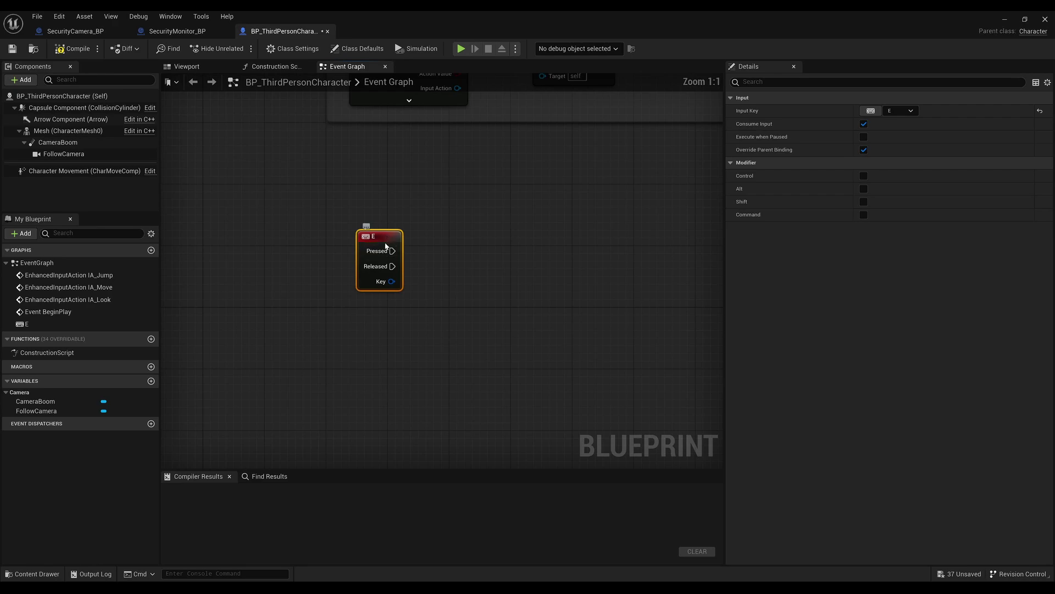
drag(386, 246, 387, 261)
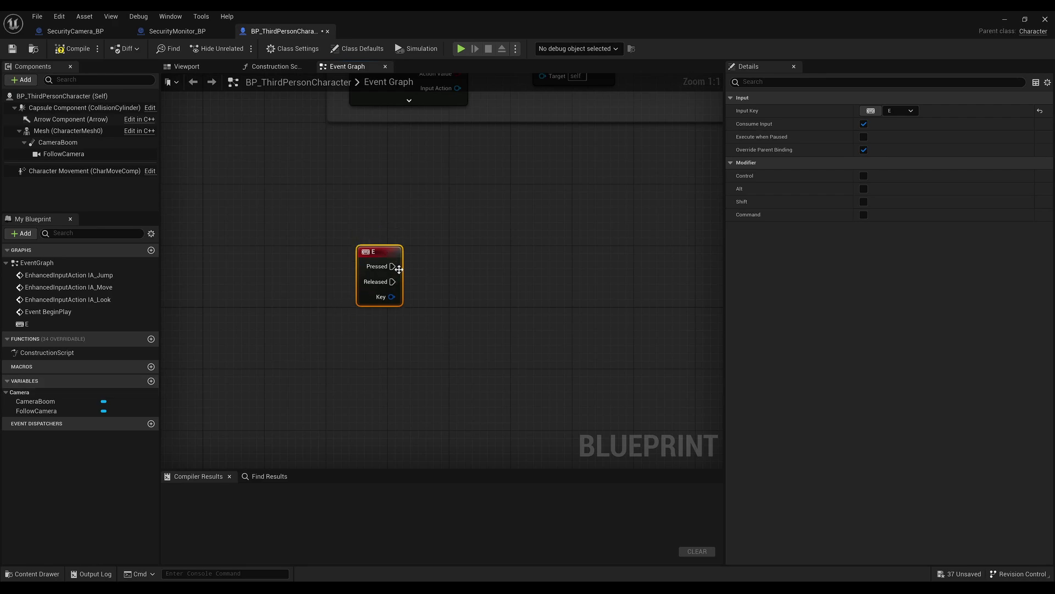
Drive a Branch from E Pressed, promoting its condition to a new IsInteracting Boolean.
drag(394, 269, 486, 271)
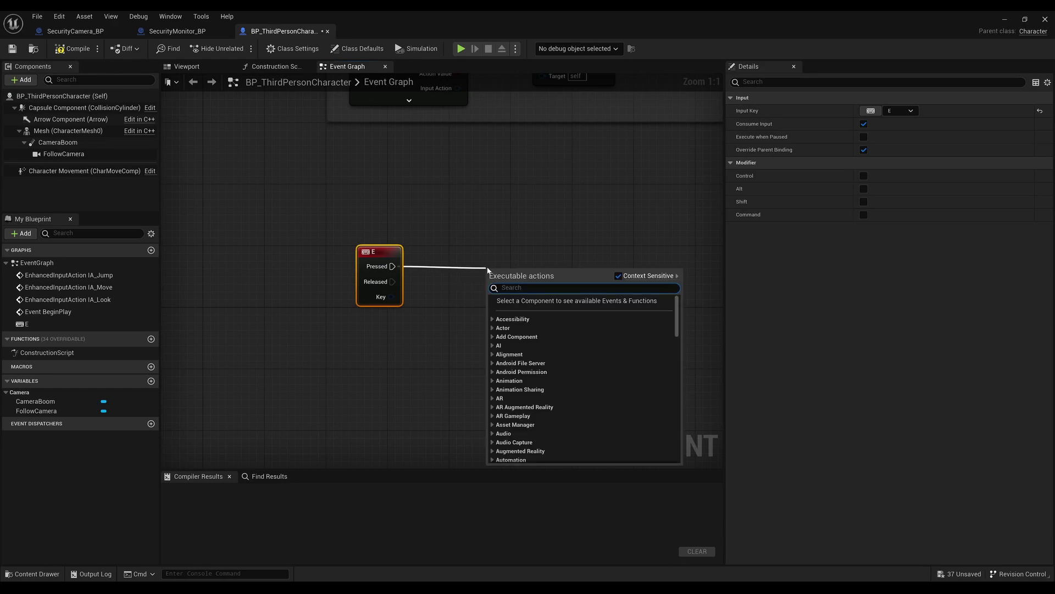
text(branch)
key(Return)
mouse_move(530, 281)
mouse_down()
mouse_move(537, 266)
mouse_move(416, 359)
mouse_up()
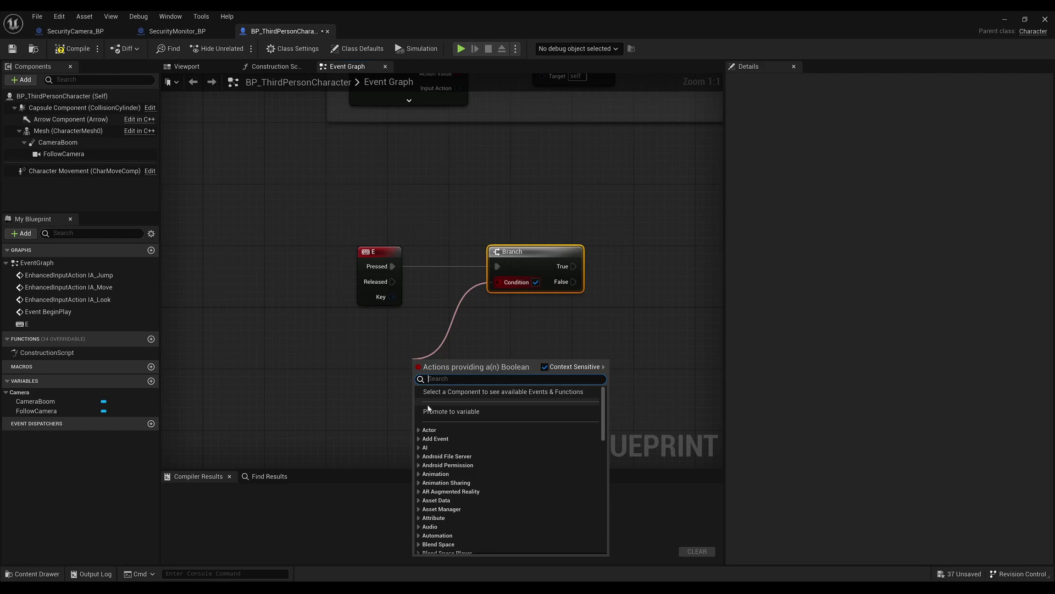
click(435, 412)
text(Is)
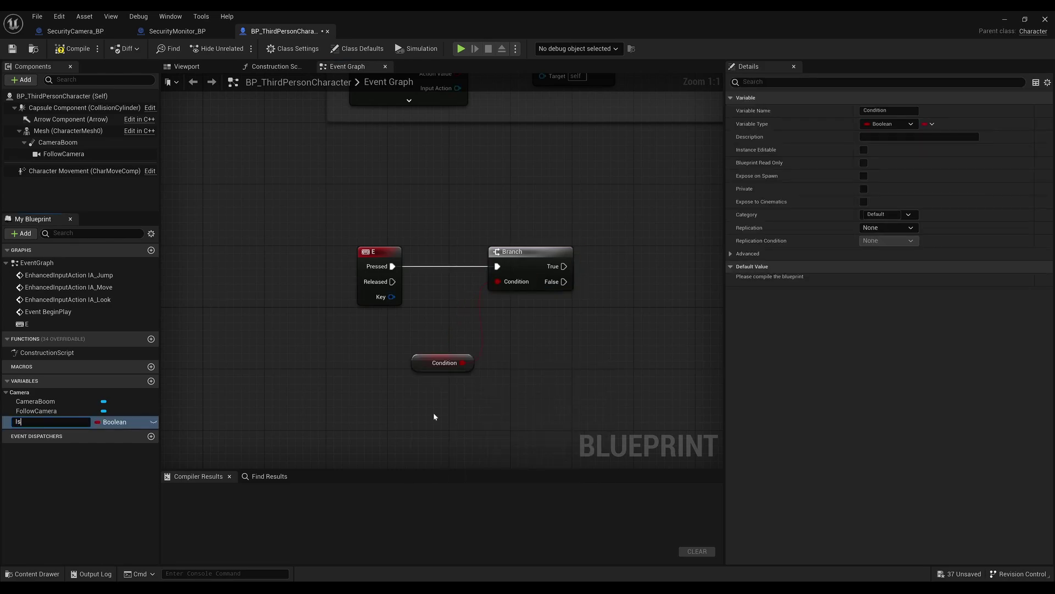
text(Interacting)
key(Return)
drag(417, 363, 425, 325)
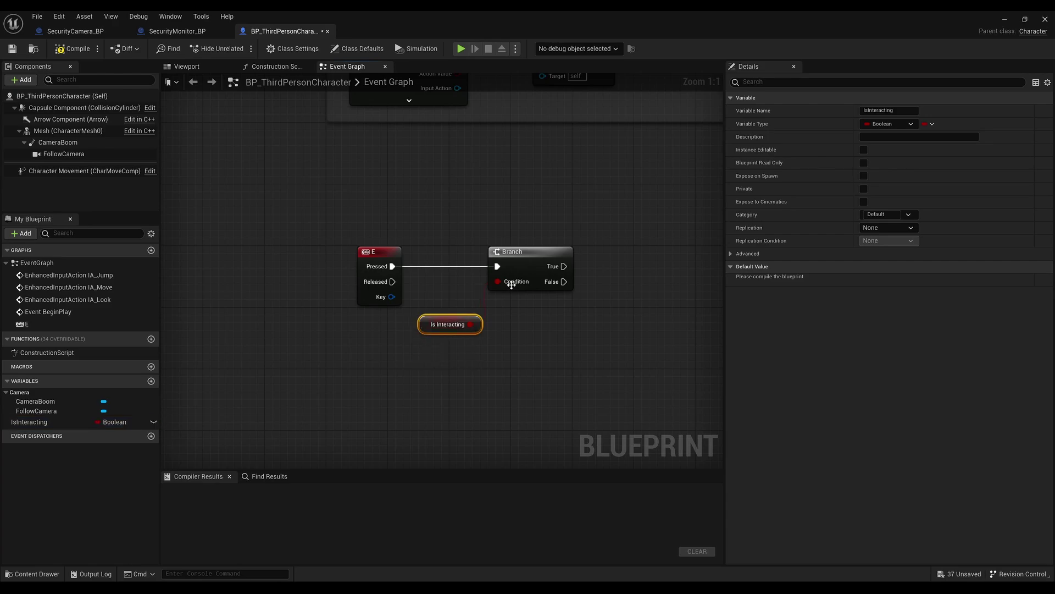
right_drag(535, 296, 328, 301)
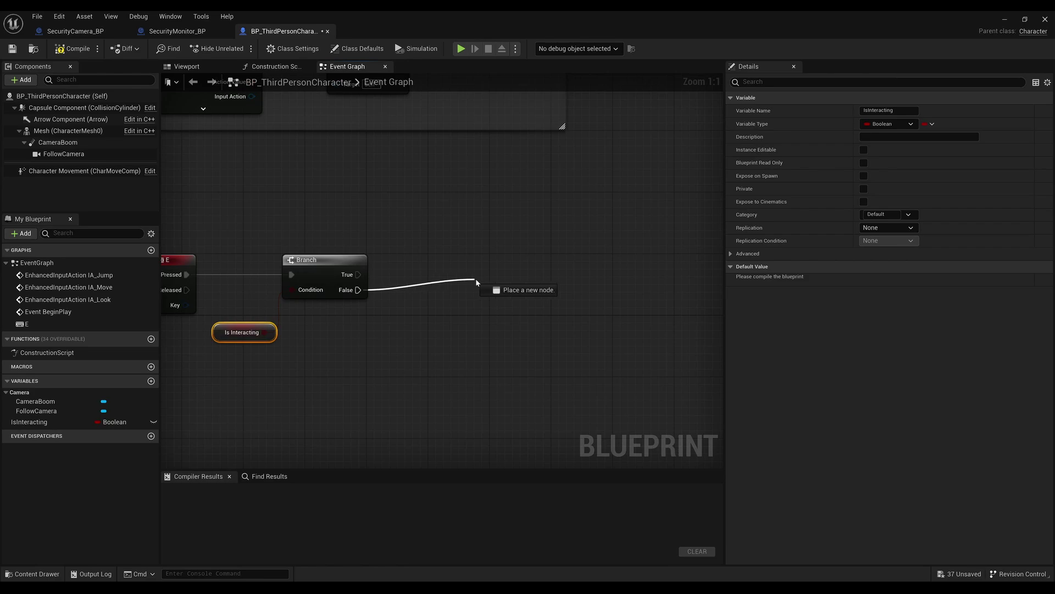
Run Line Trace By Channel from the Branch's False output.
drag(358, 290, 480, 282)
text(linetraceby)
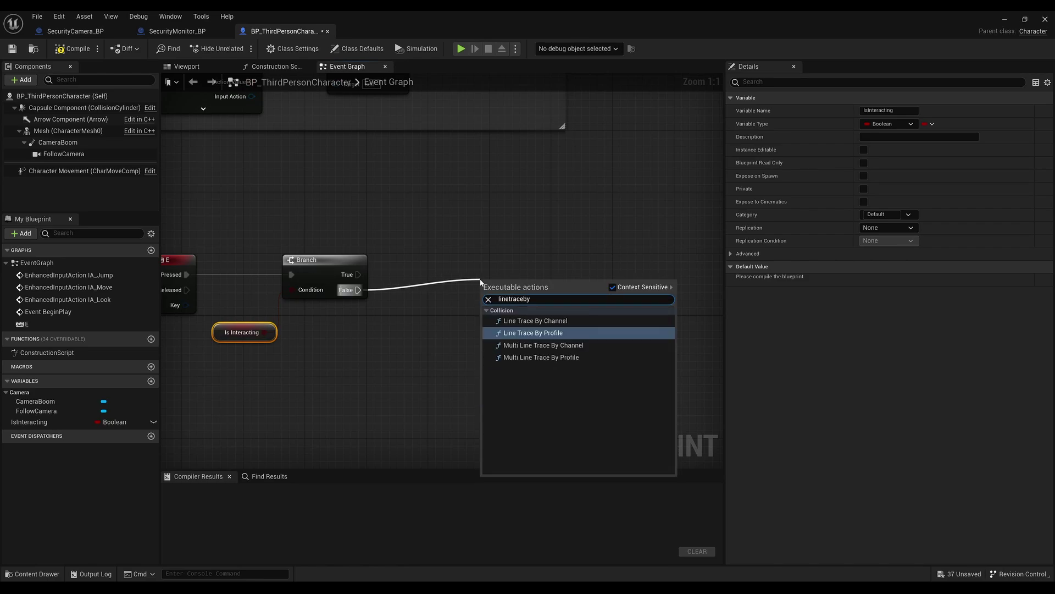
key(Up)
key(Return)
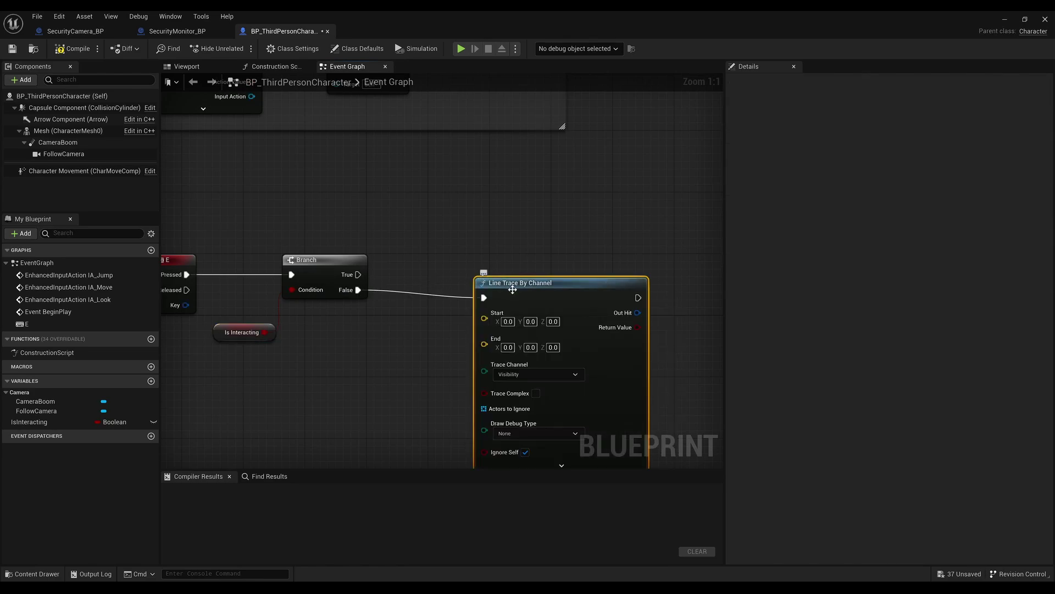
drag(512, 290, 582, 289)
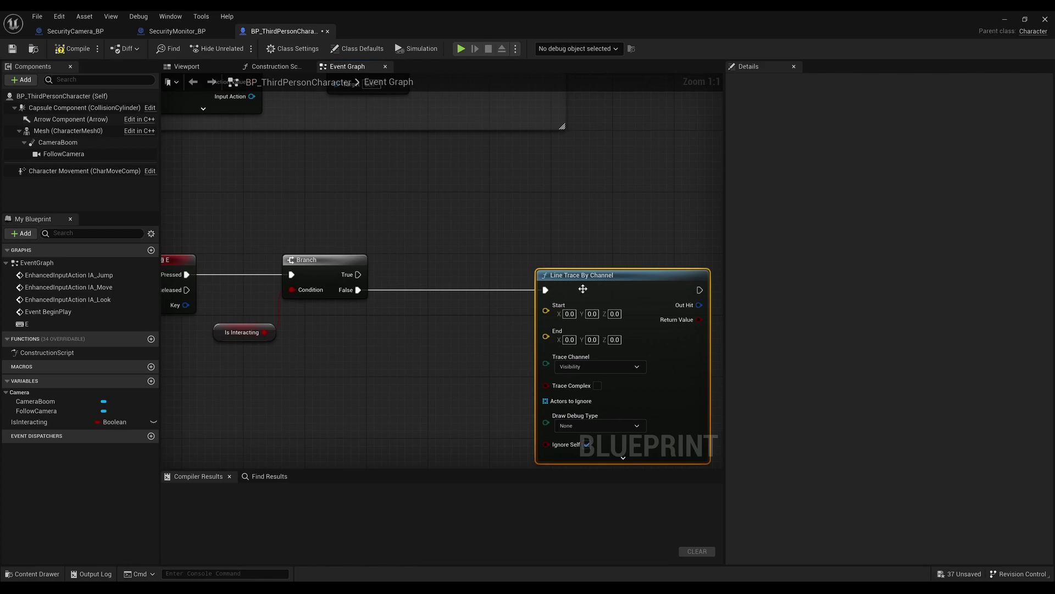
right_drag(537, 305, 620, 263)
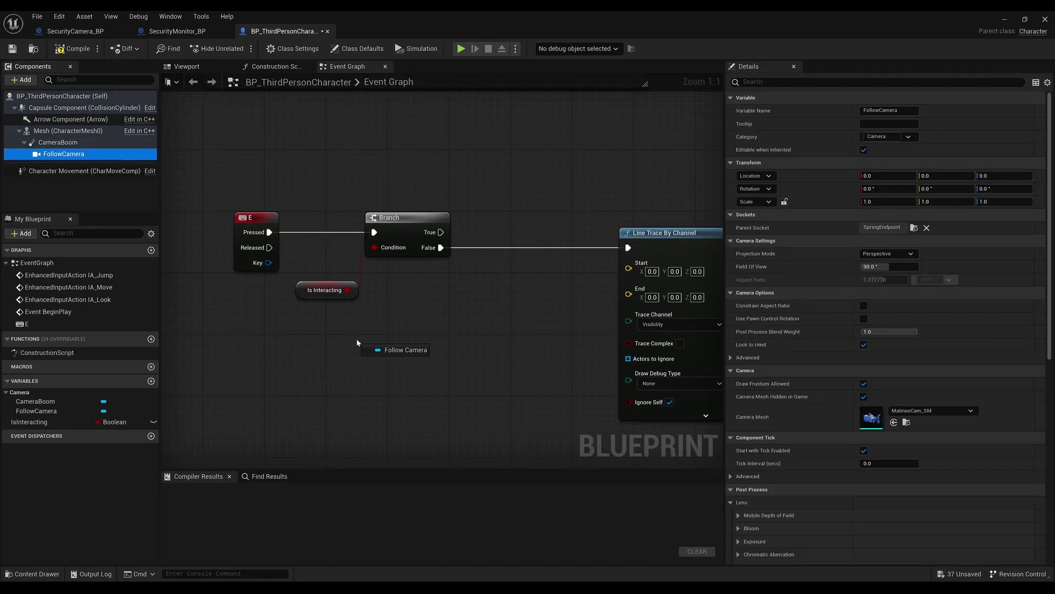
Feed FollowCamera's world location into the line trace Start.
mouse_move(72, 156)
mouse_down()
mouse_move(354, 351)
mouse_move(422, 340)
mouse_up()
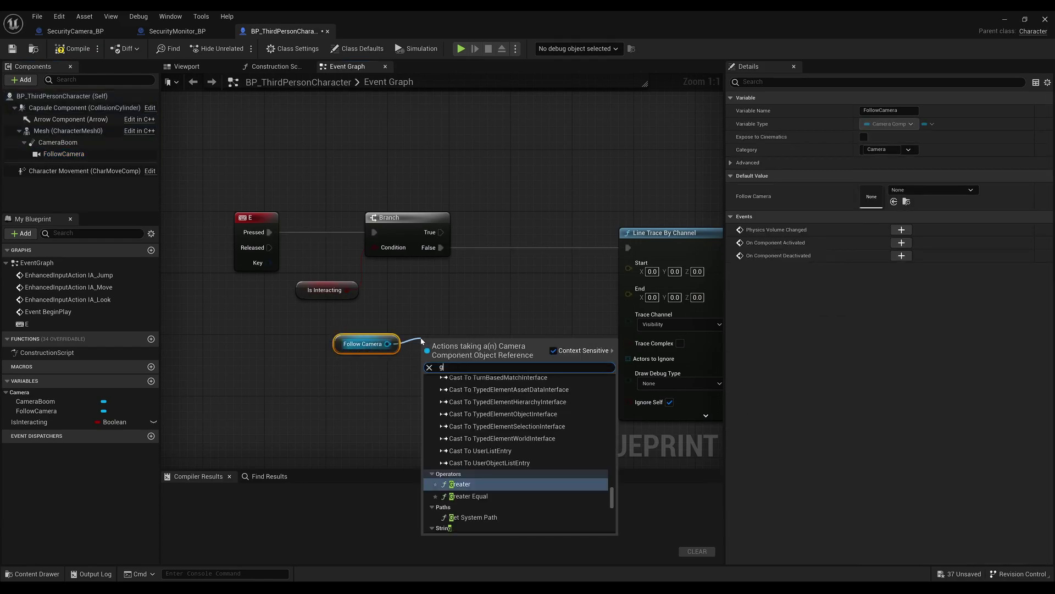
text(getworldlo)
key(Return)
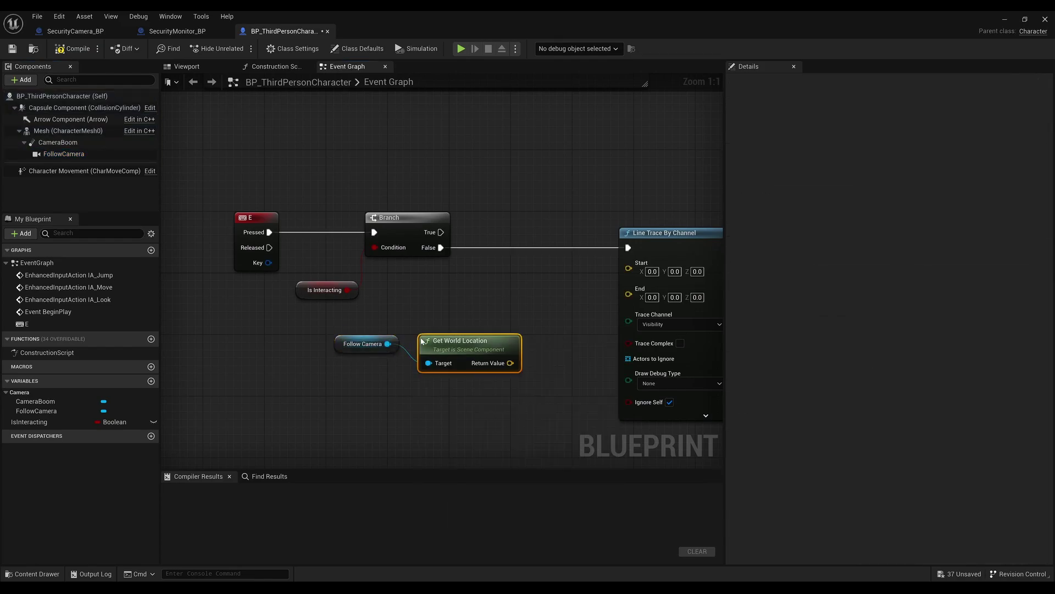
drag(432, 340, 441, 322)
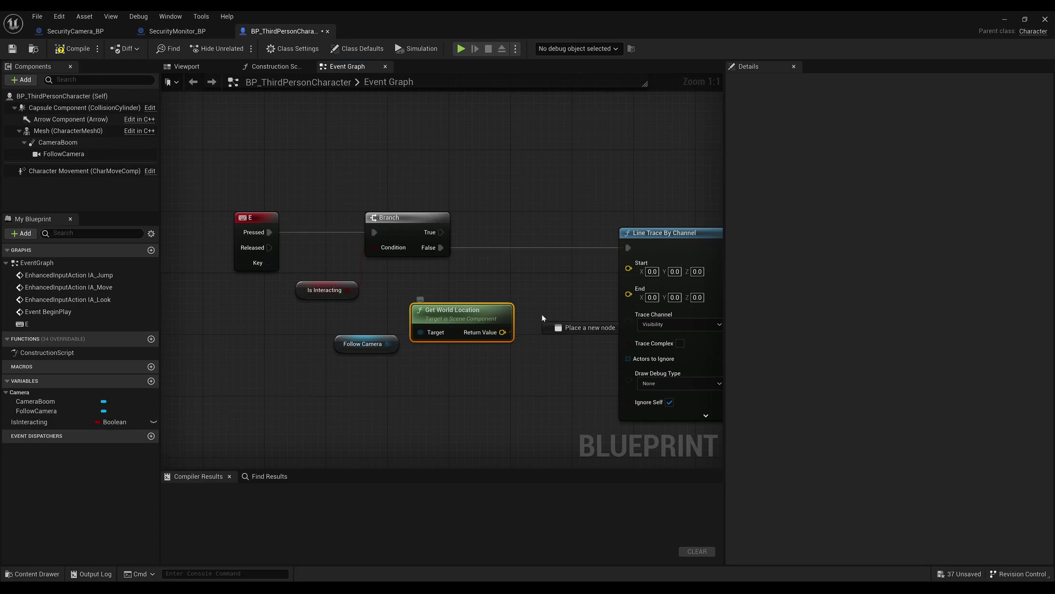
drag(509, 336, 629, 268)
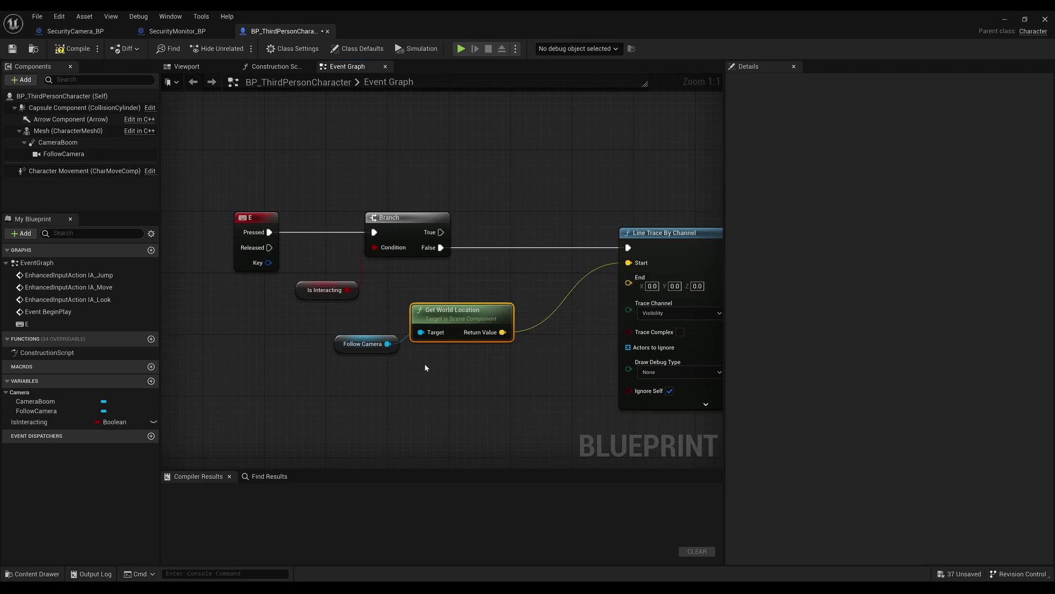
Multiply FollowCamera's forward vector by a single float instead of a vector.
drag(387, 343, 383, 377)
text(get)
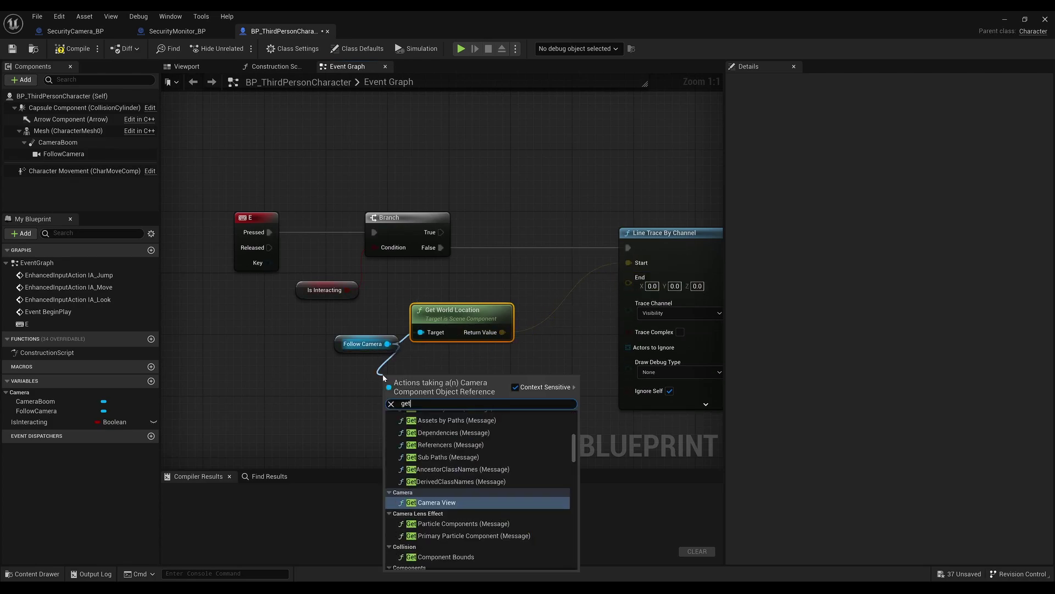
text(forwar)
key(Return)
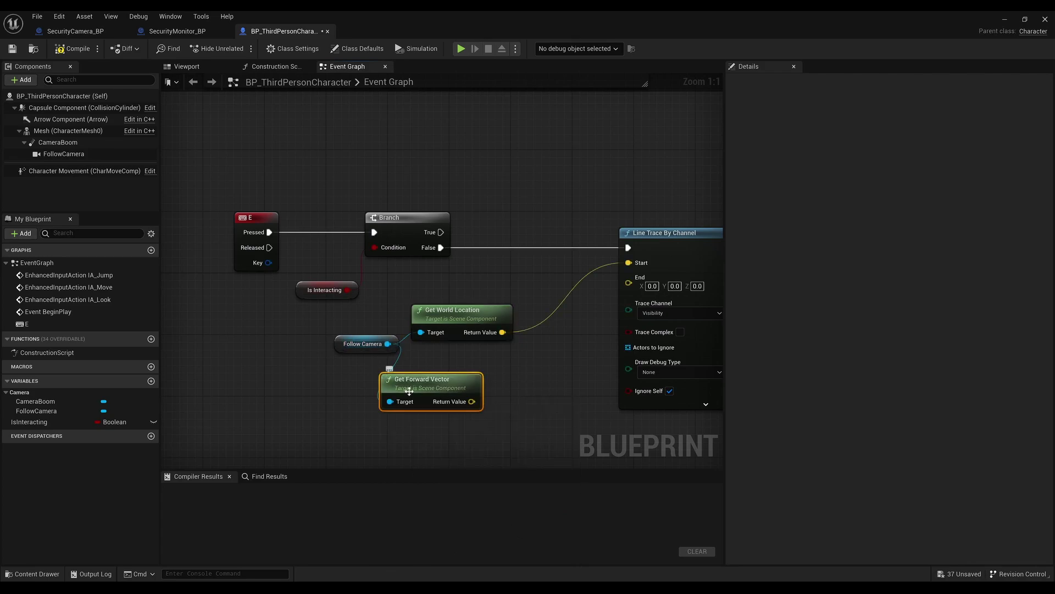
mouse_move(479, 402)
mouse_down()
mouse_move(429, 402)
mouse_move(448, 396)
mouse_up()
text(make array)
key(Return)
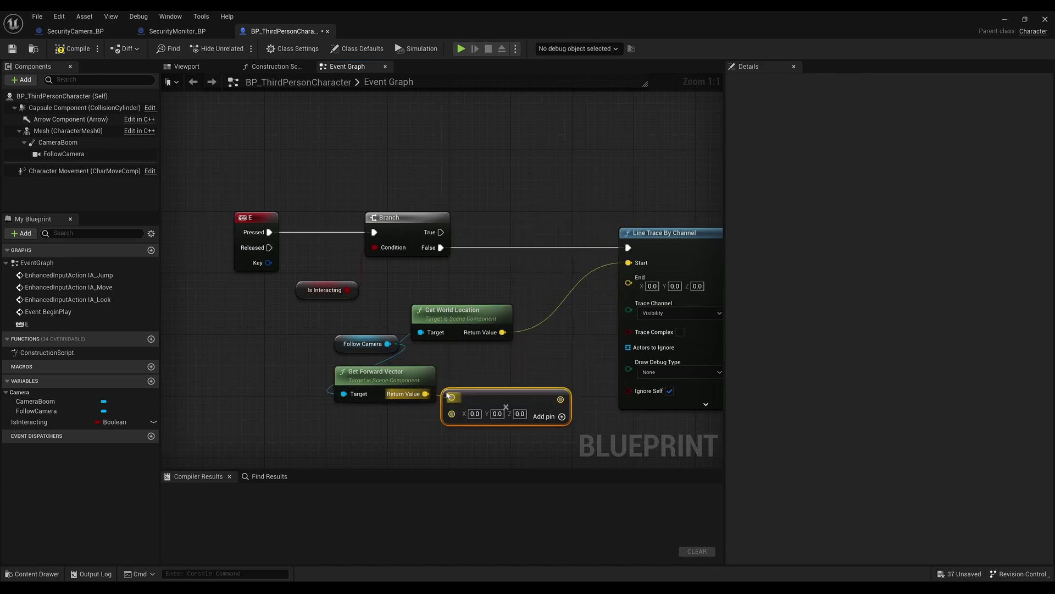
right_click(452, 413)
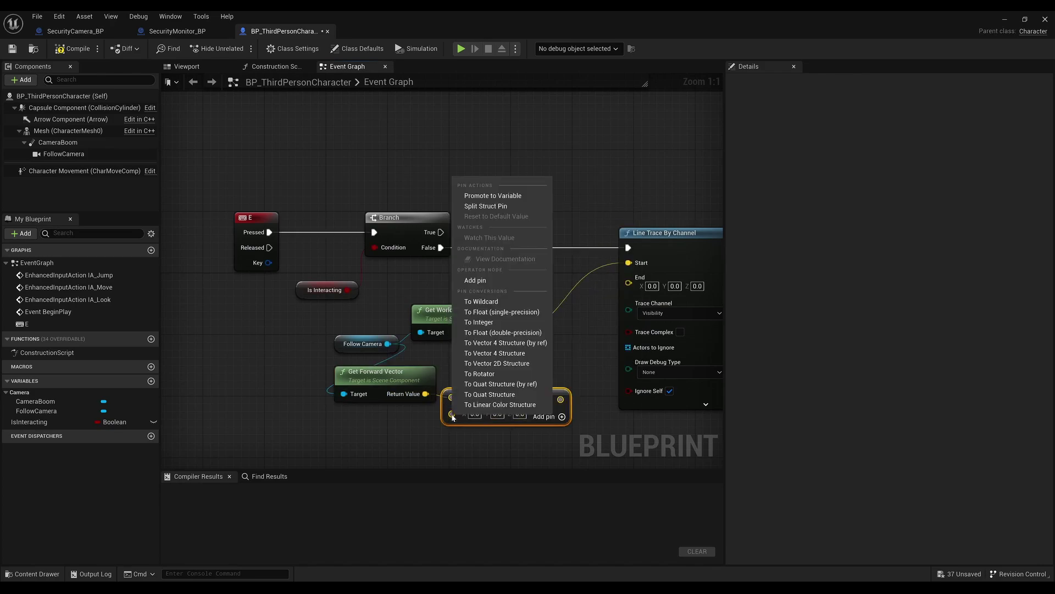
click(500, 337)
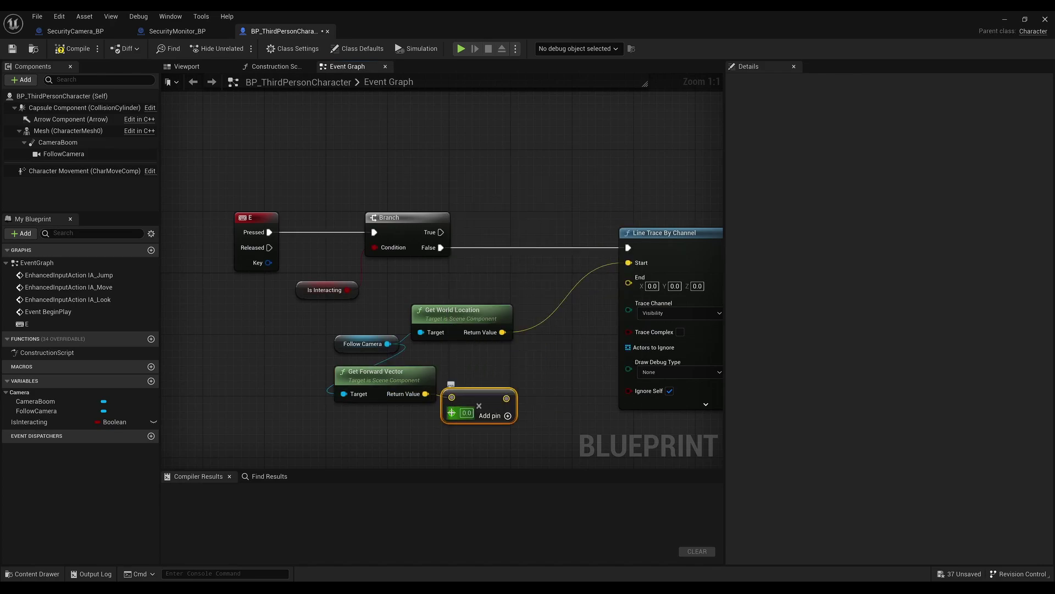
drag(451, 413, 385, 436)
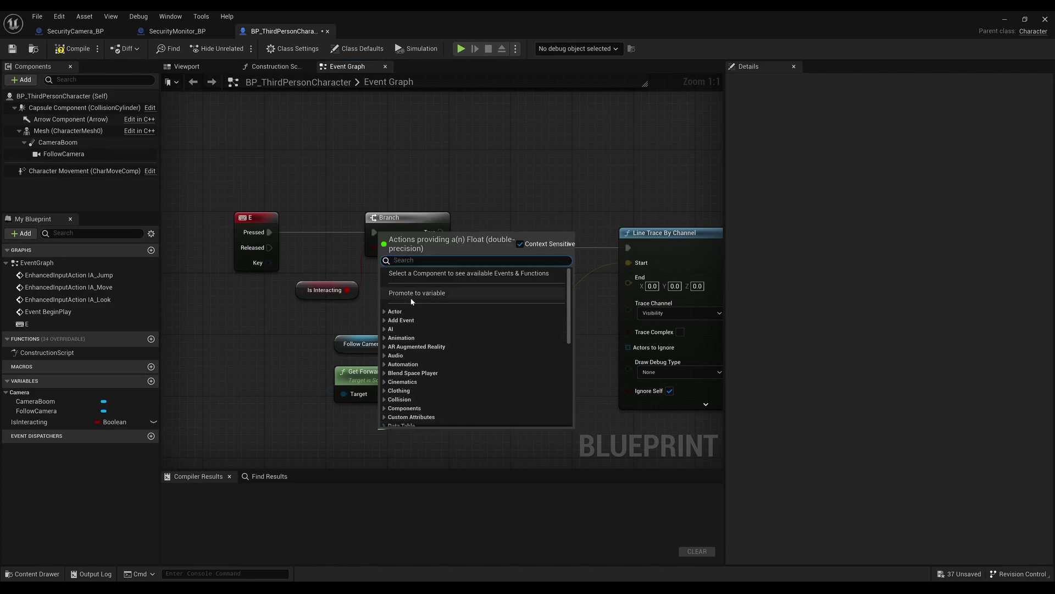
Promote the float to an InteractRange variable, compile, and set its default to 250.
click(411, 293)
text(InteractRang)
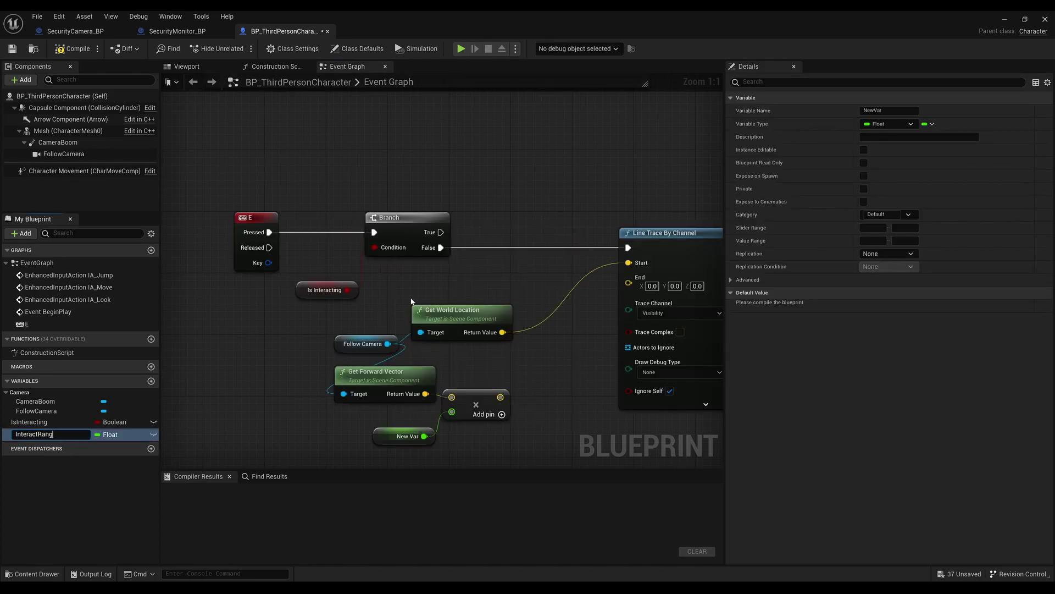
text(e)
key(Return)
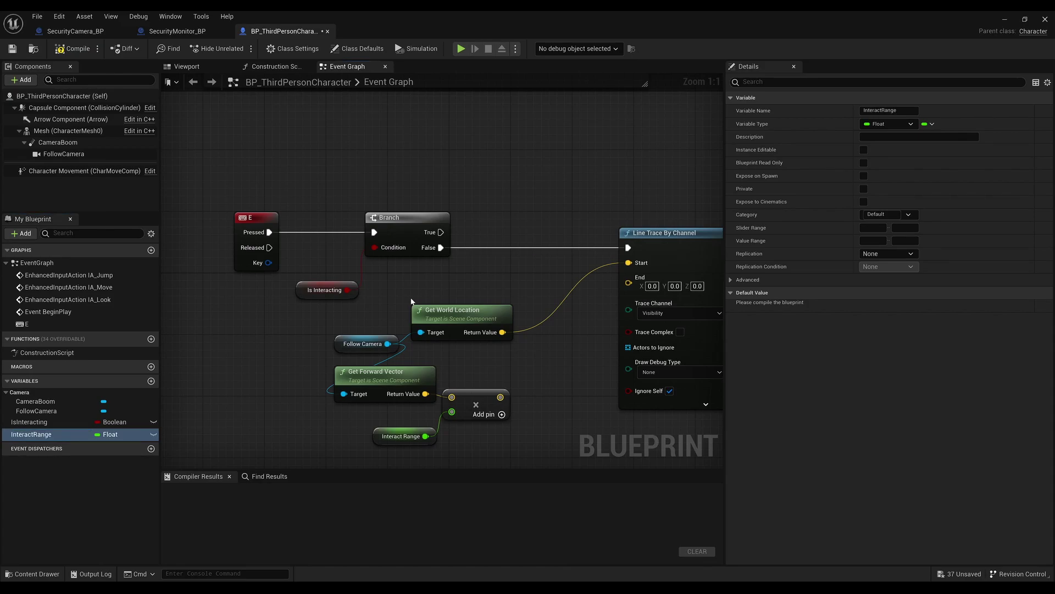
click(73, 48)
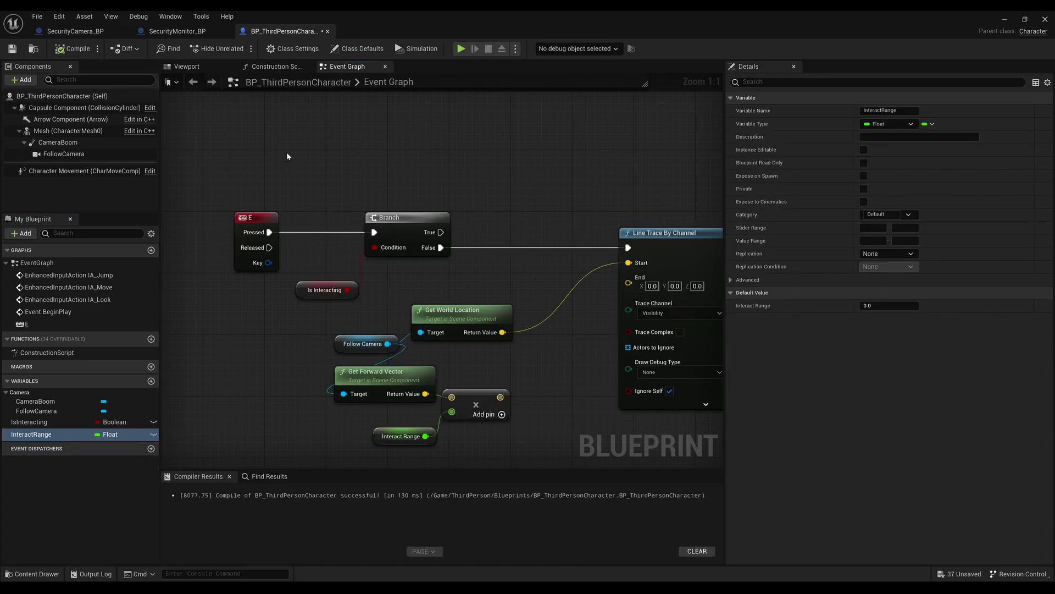
click(879, 306)
text(250)
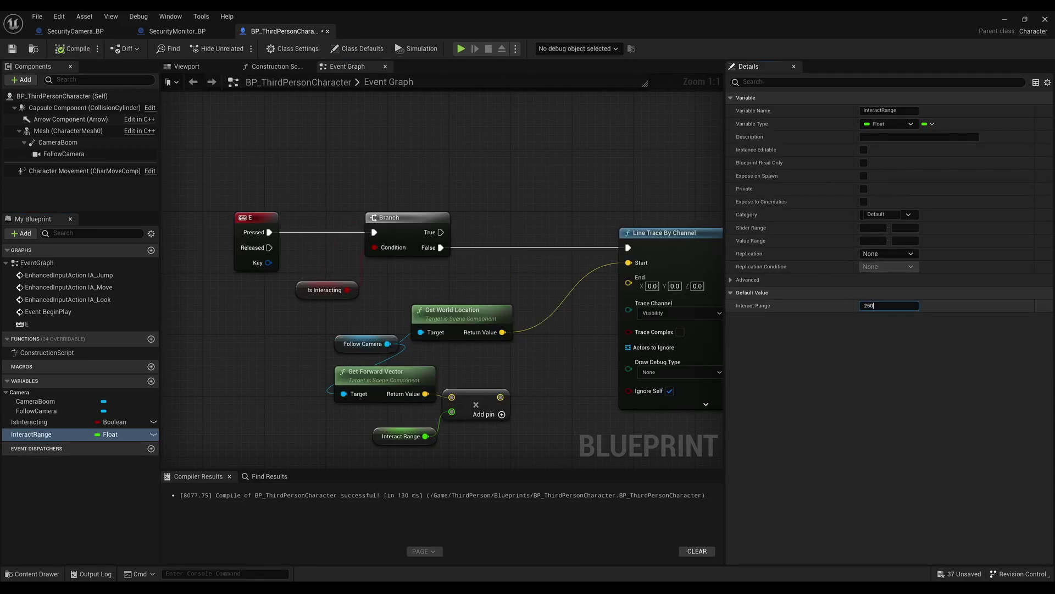
key(Return)
Add the camera world location to the scaled vector and wire the sum into trace End.
right_drag(500, 397, 485, 374)
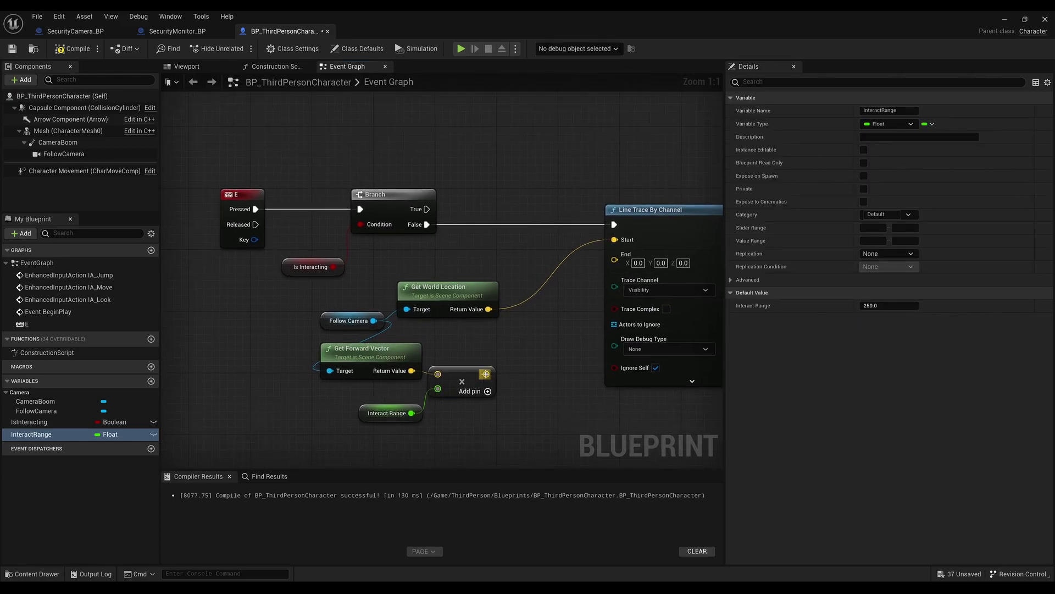
drag(485, 374, 511, 371)
text(+)
key(Return)
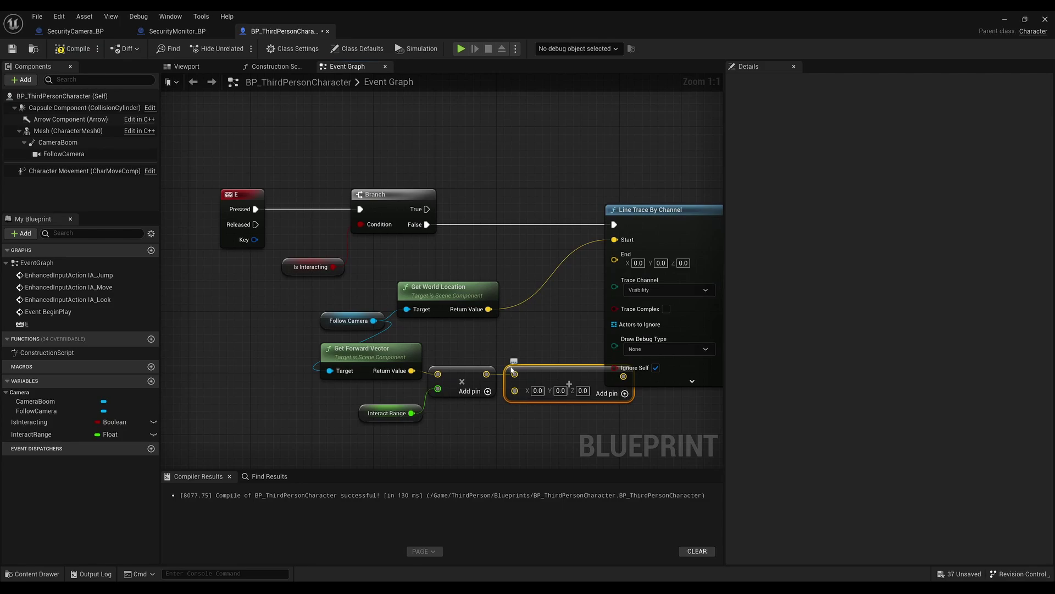
drag(514, 390, 488, 308)
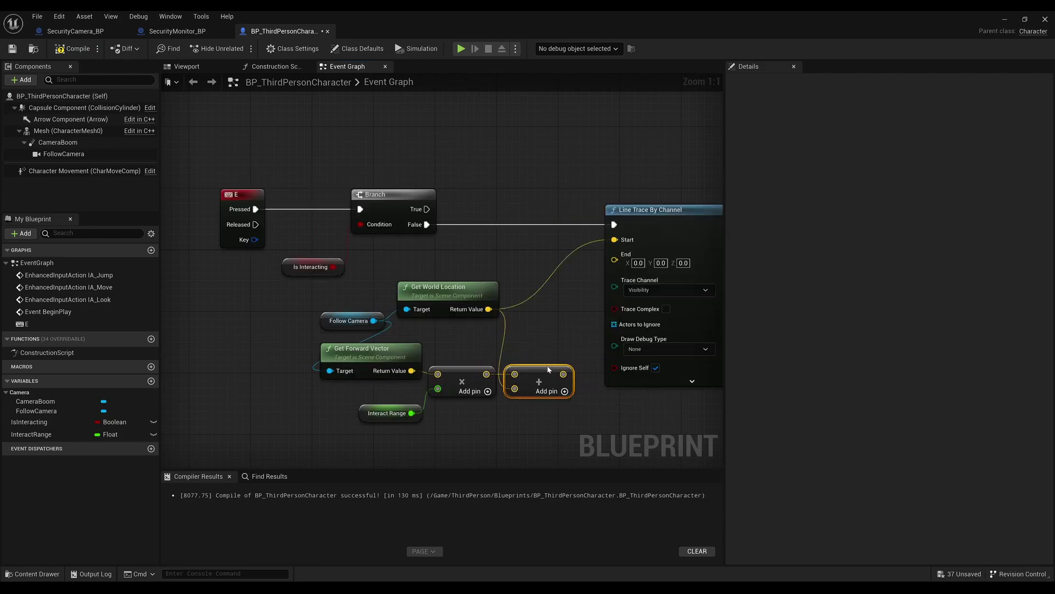
mouse_move(534, 375)
mouse_down()
mouse_move(548, 344)
mouse_move(540, 336)
mouse_move(614, 259)
mouse_up()
right_drag(664, 294, 378, 292)
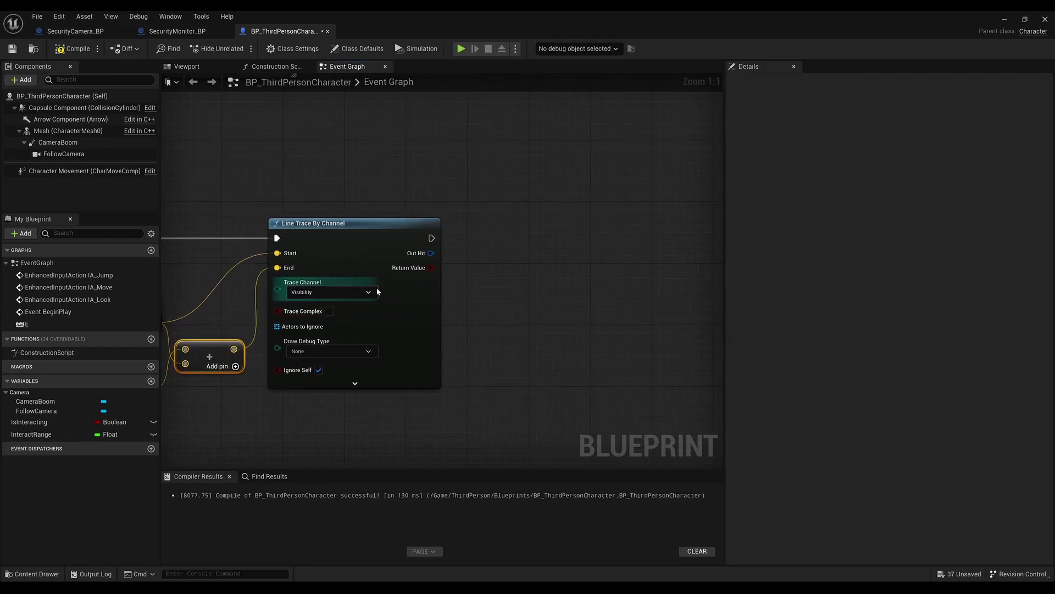
Break the trace's Out Hit into an expanded Break Hit Result node.
drag(431, 253, 459, 273)
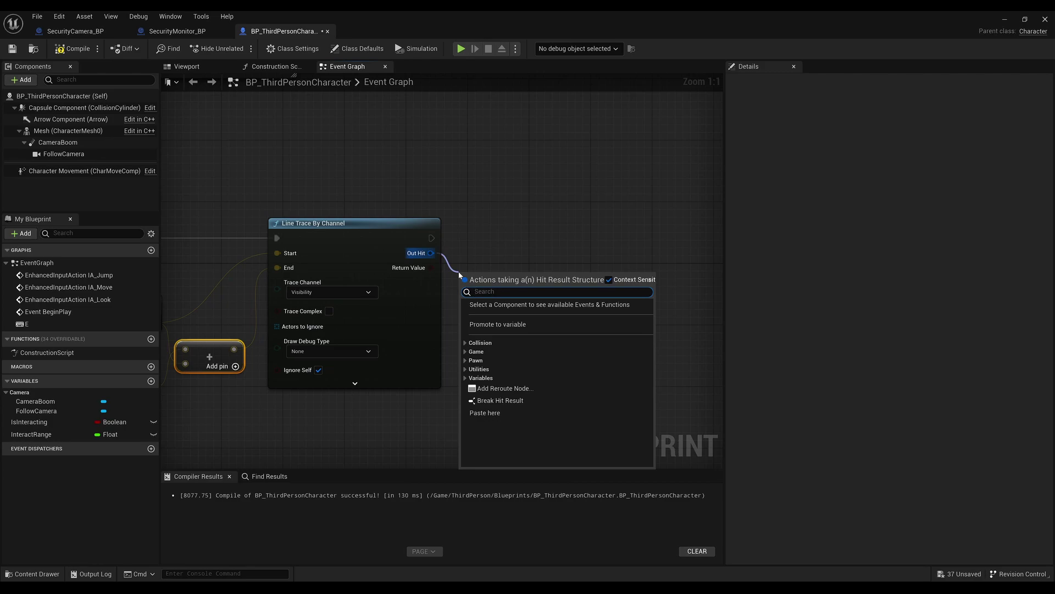
text(break)
key(Return)
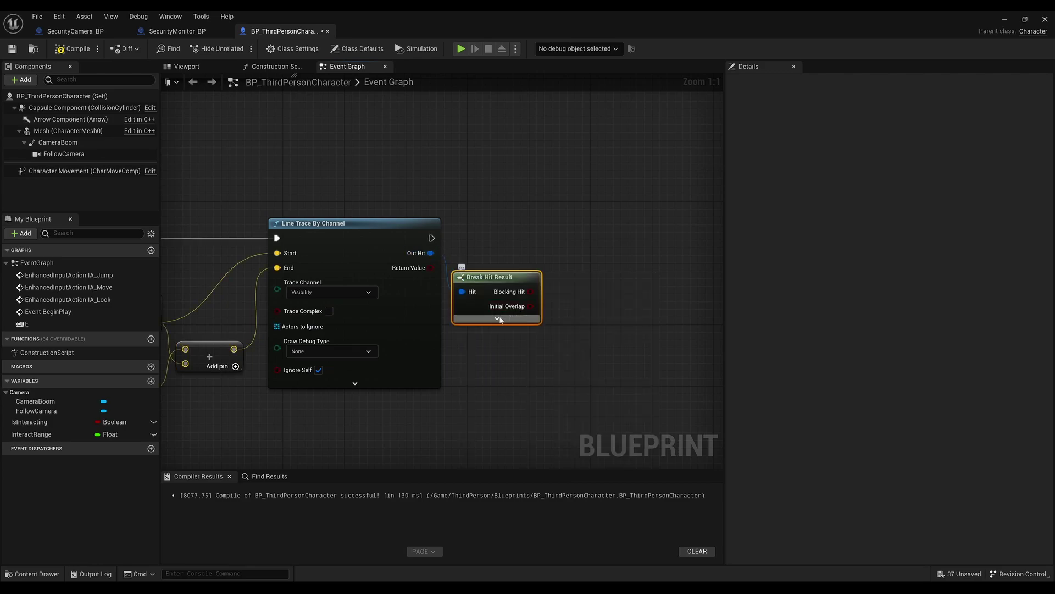
click(498, 320)
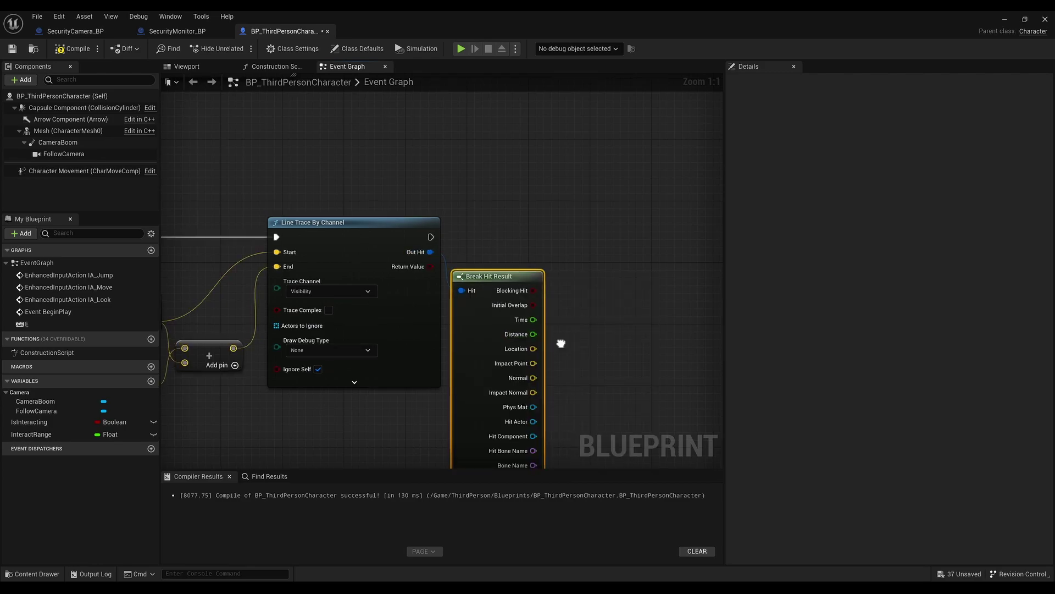
right_drag(484, 379, 456, 314)
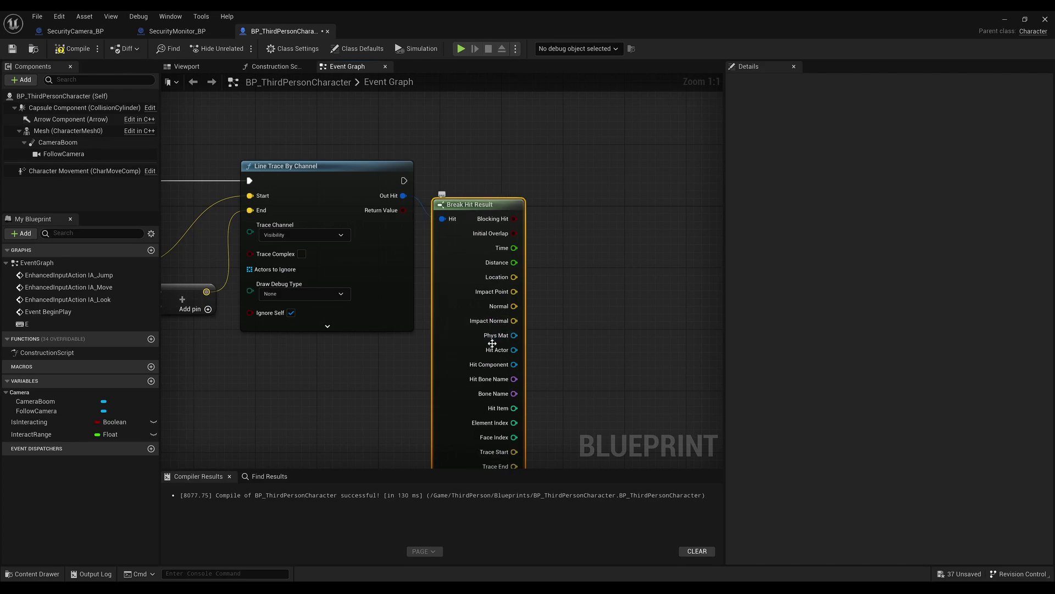
Cast Hit Actor to SecurityMonitor_BP, executed after the line trace.
mouse_move(514, 350)
mouse_down()
mouse_move(605, 211)
mouse_move(621, 149)
mouse_up()
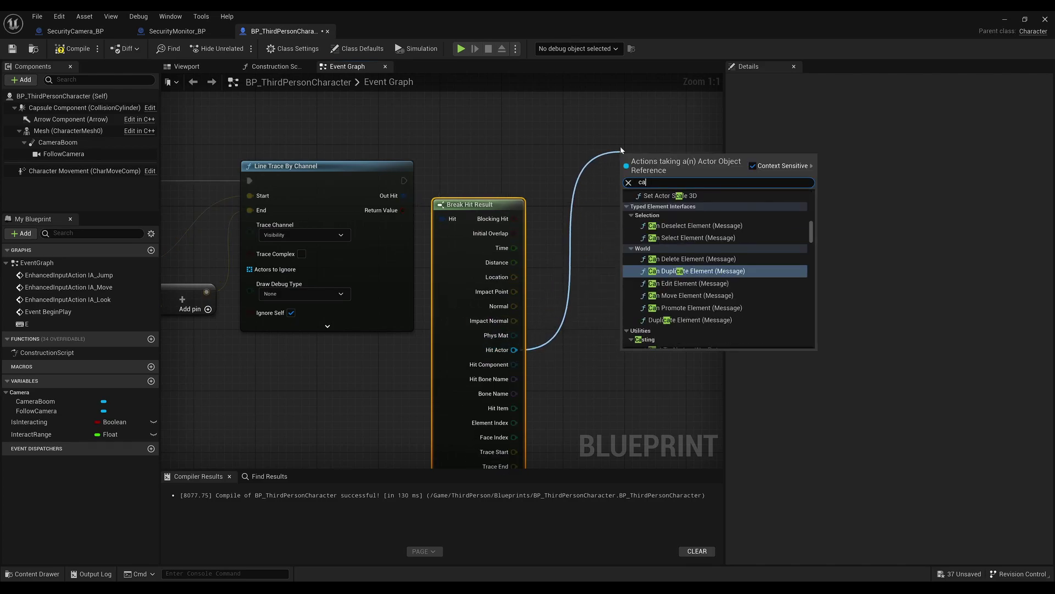
text(casttosec)
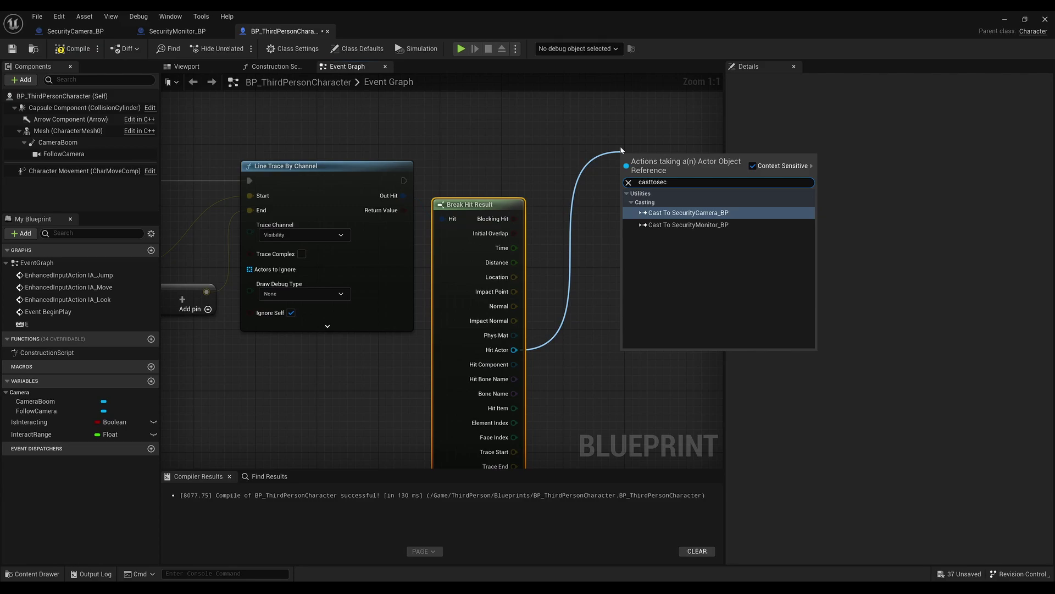
click(660, 224)
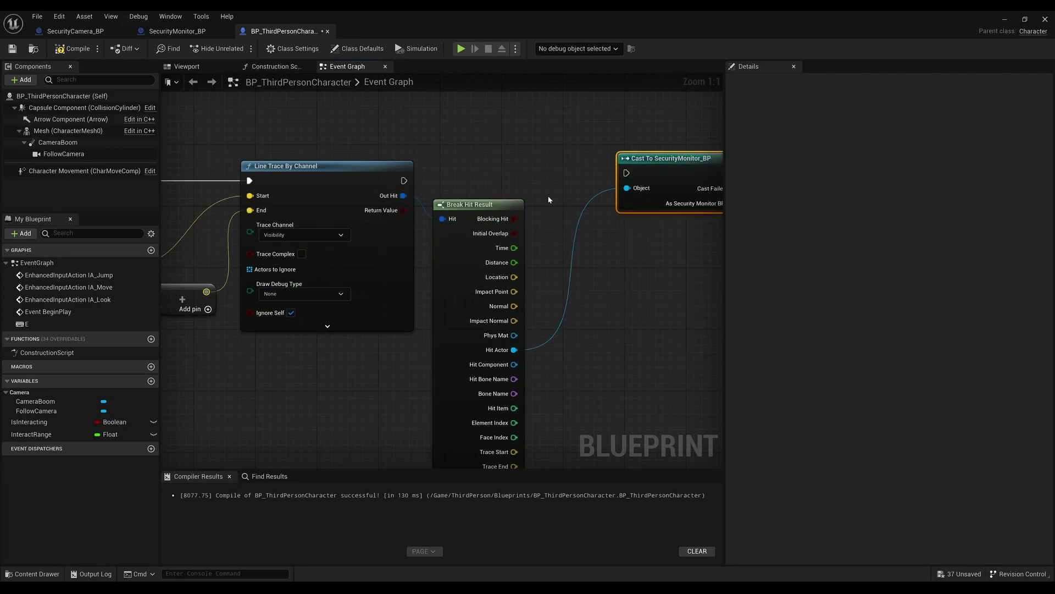
right_drag(403, 181, 324, 194)
drag(324, 193, 587, 189)
drag(587, 189, 579, 197)
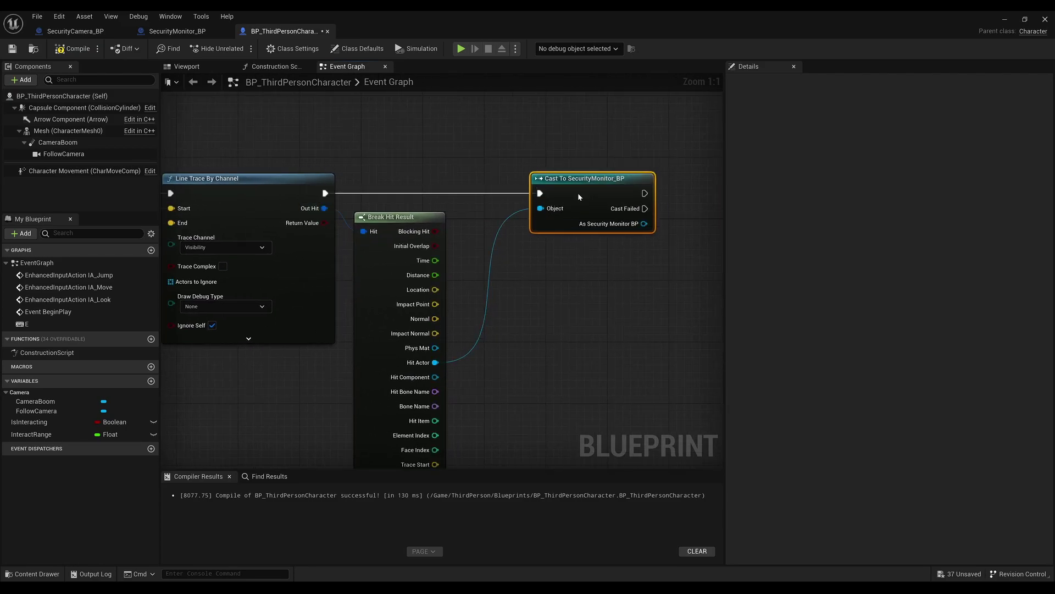
right_drag(648, 356, 477, 337)
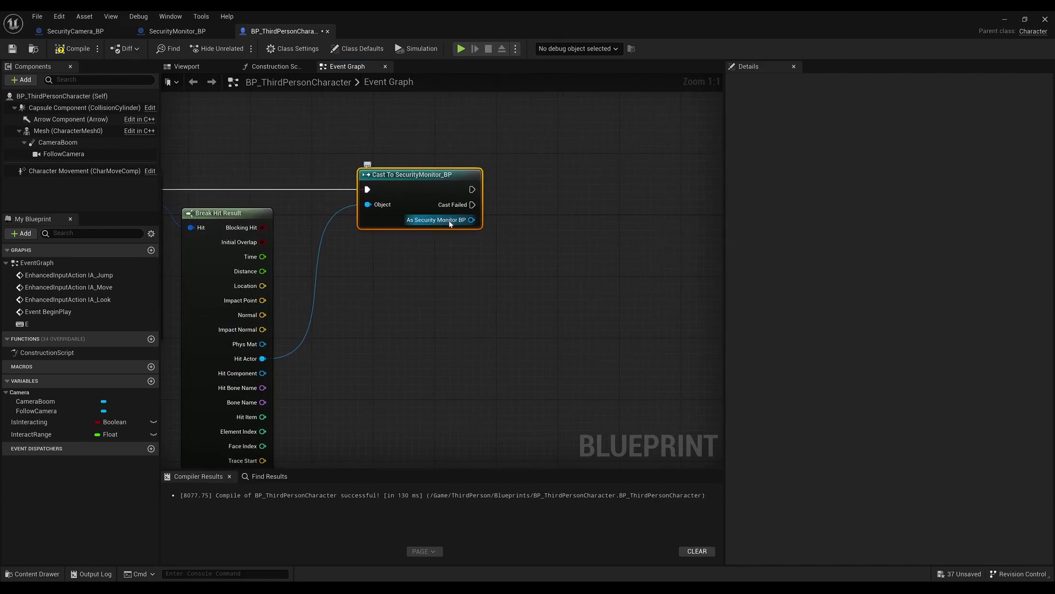
Store As Security Monitor BP in a new SecurityMonitor variable via a SET node, then compile and save.
drag(454, 224, 506, 199)
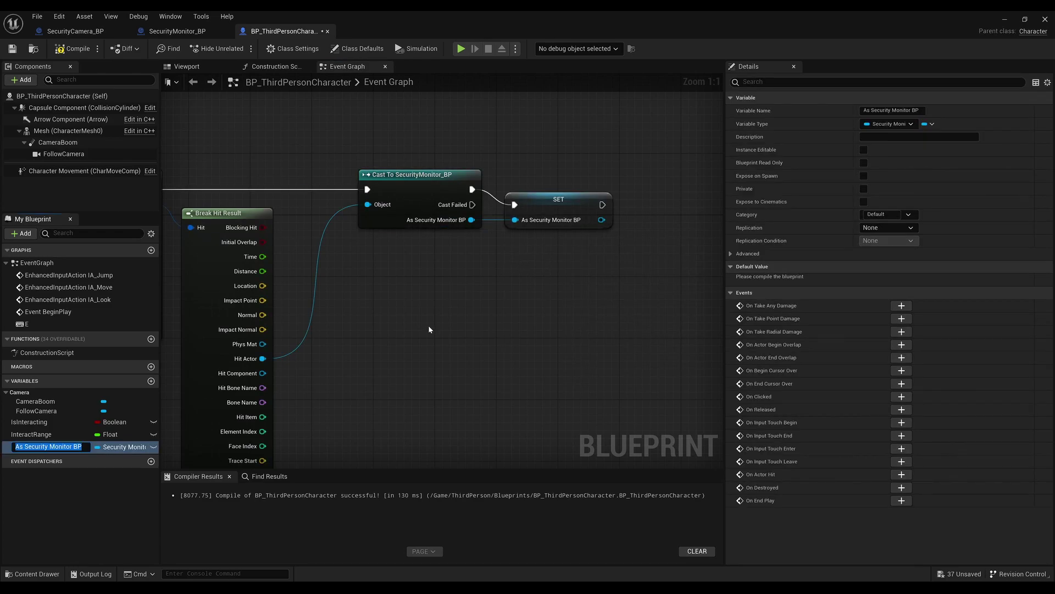
text(Sec)
text(tor)
key(Return)
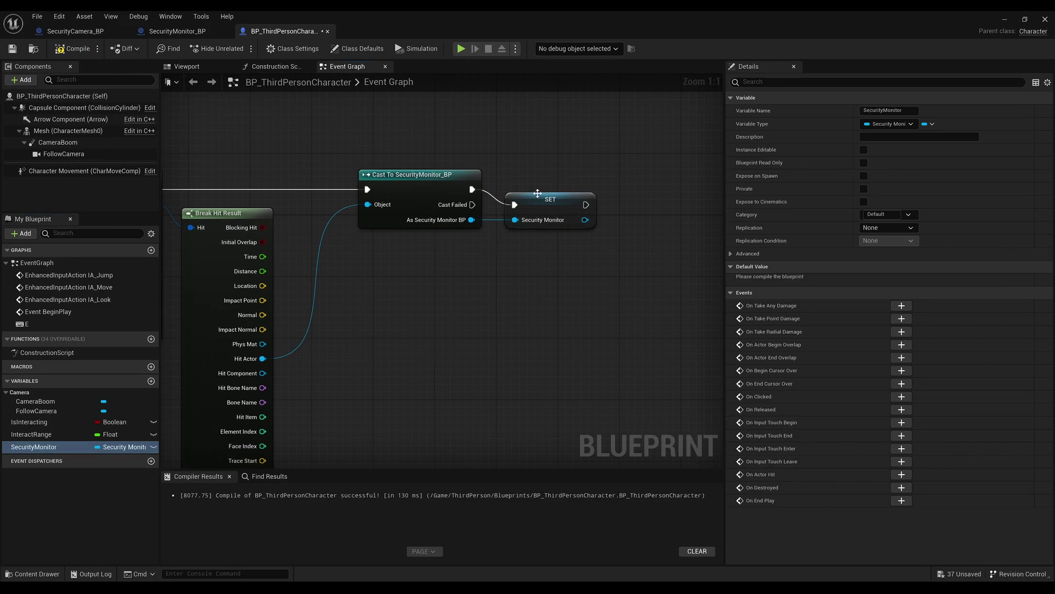
click(537, 192)
right_drag(641, 232, 566, 240)
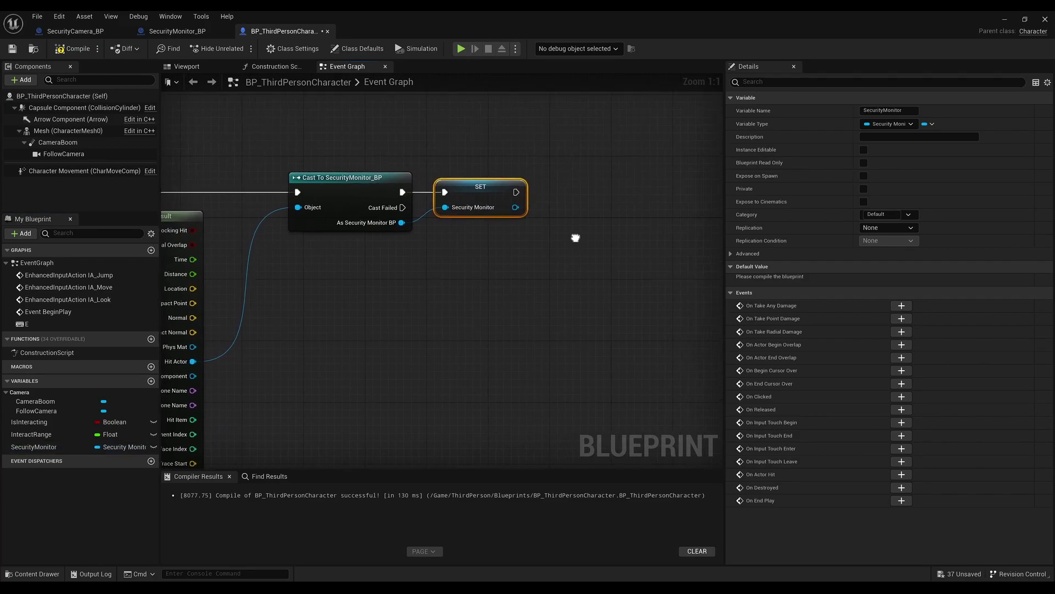
click(72, 49)
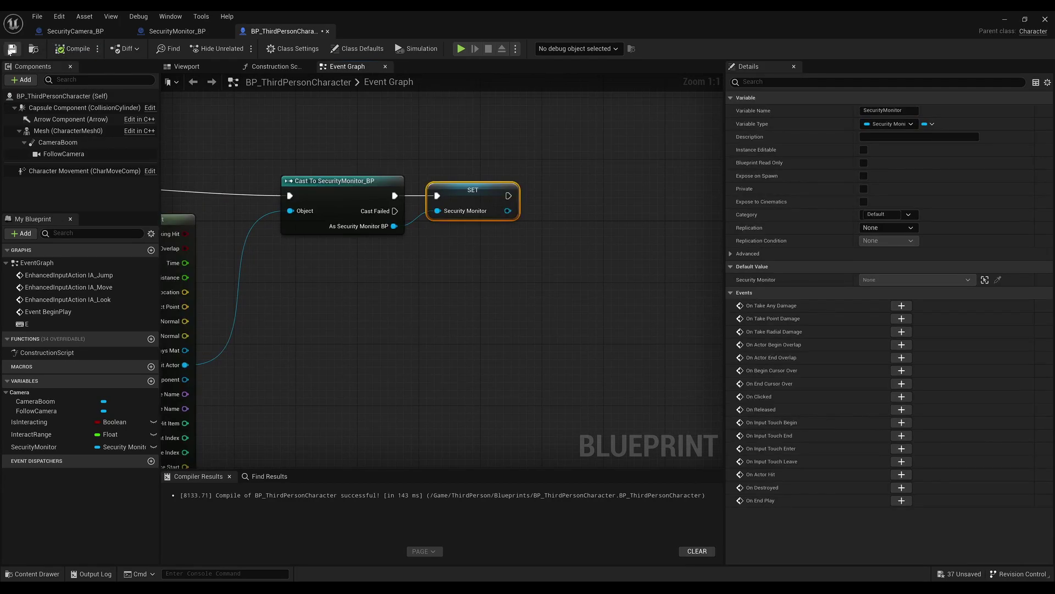
click(7, 51)
right_drag(501, 243, 453, 242)
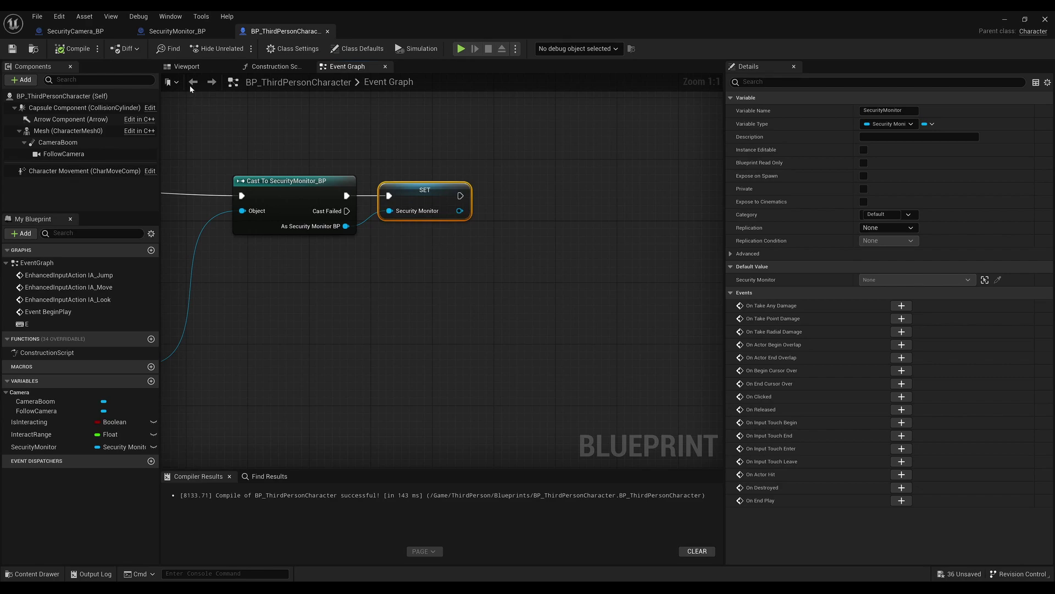
In SecurityMonitor_BP's viewport, add a Camera component to the monitor.
click(173, 31)
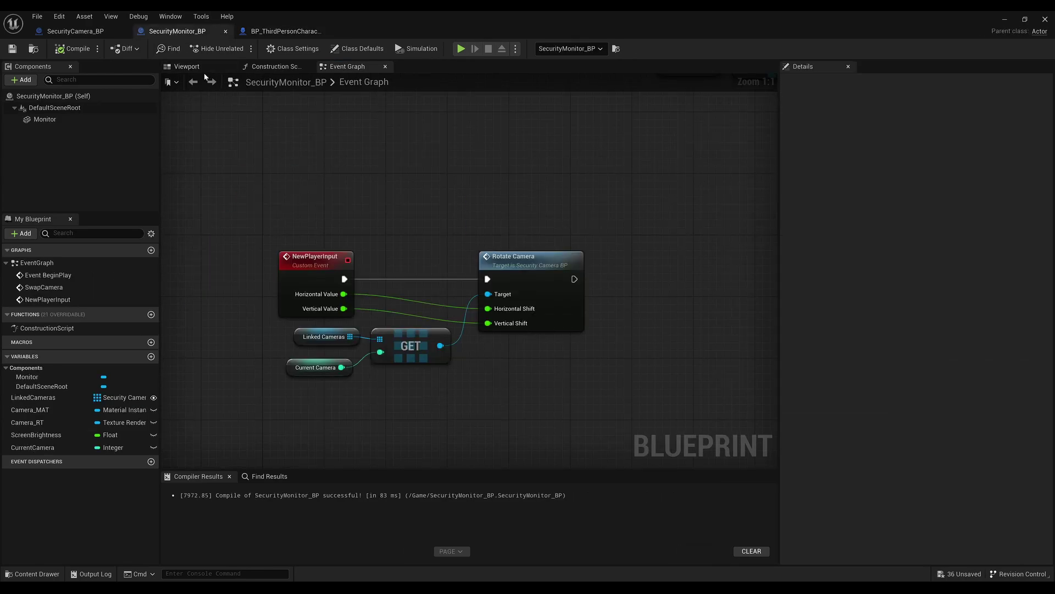
click(190, 67)
drag(369, 258, 368, 308)
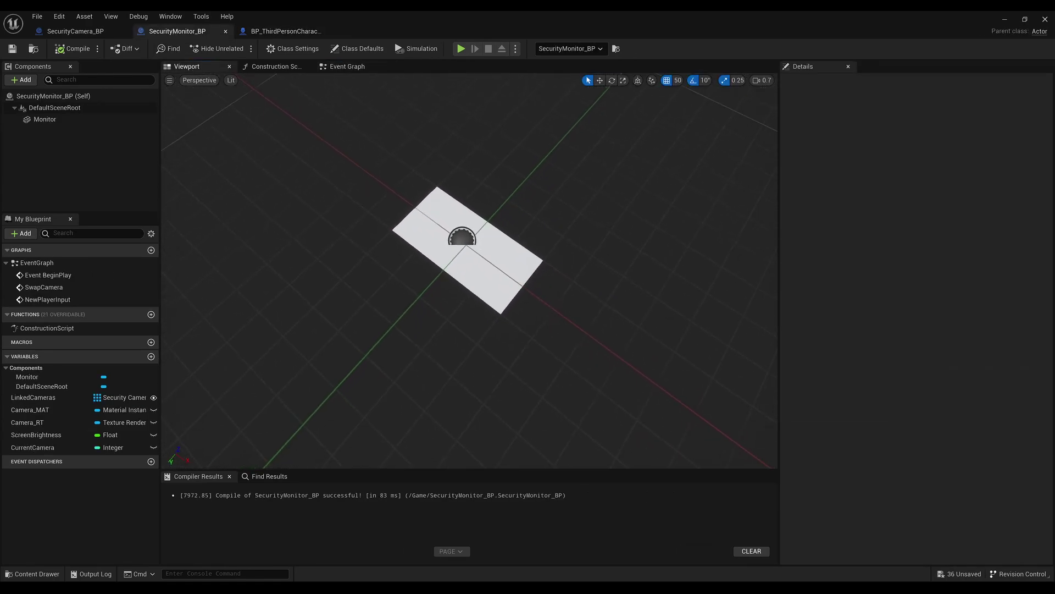
click(27, 80)
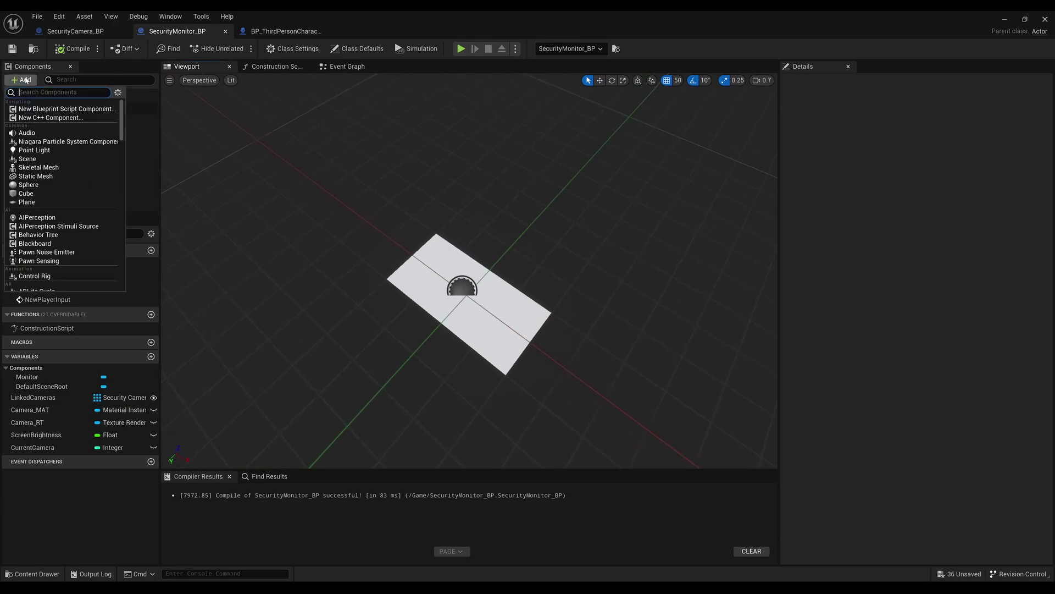
text(scene)
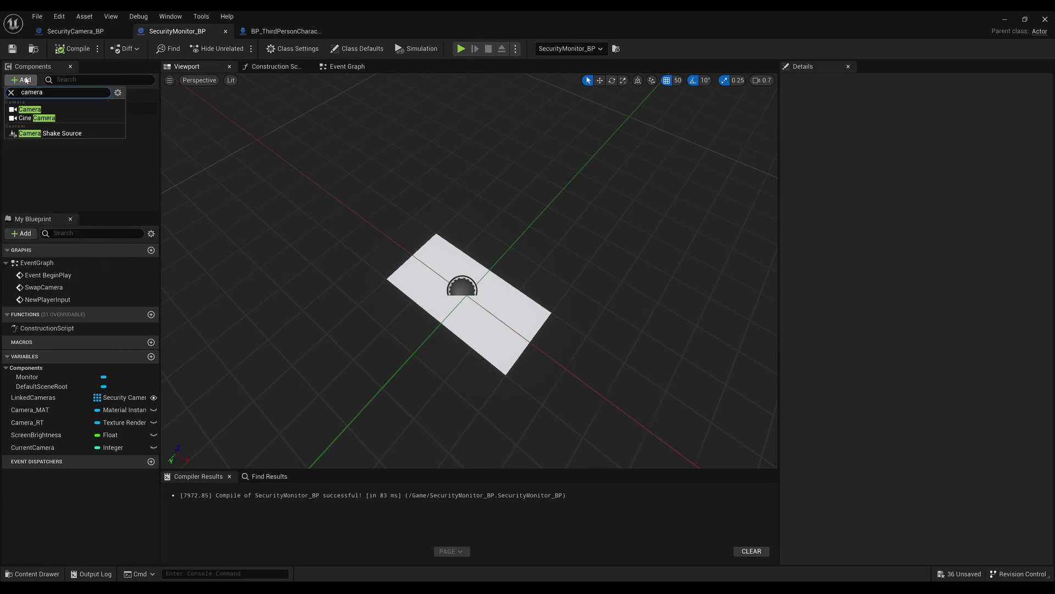
click(29, 115)
drag(372, 278, 385, 264)
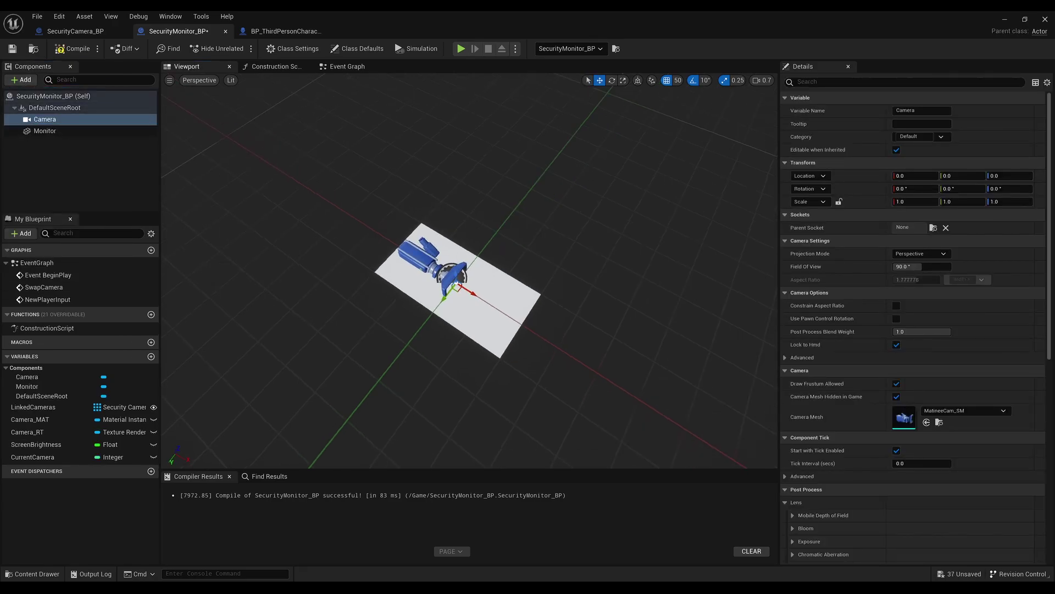
Pitch the camera to -90, raise it to Z 150, and compile the blueprint.
key(e)
mouse_move(478, 303)
mouse_down()
mouse_move(464, 300)
mouse_move(696, 442)
mouse_up()
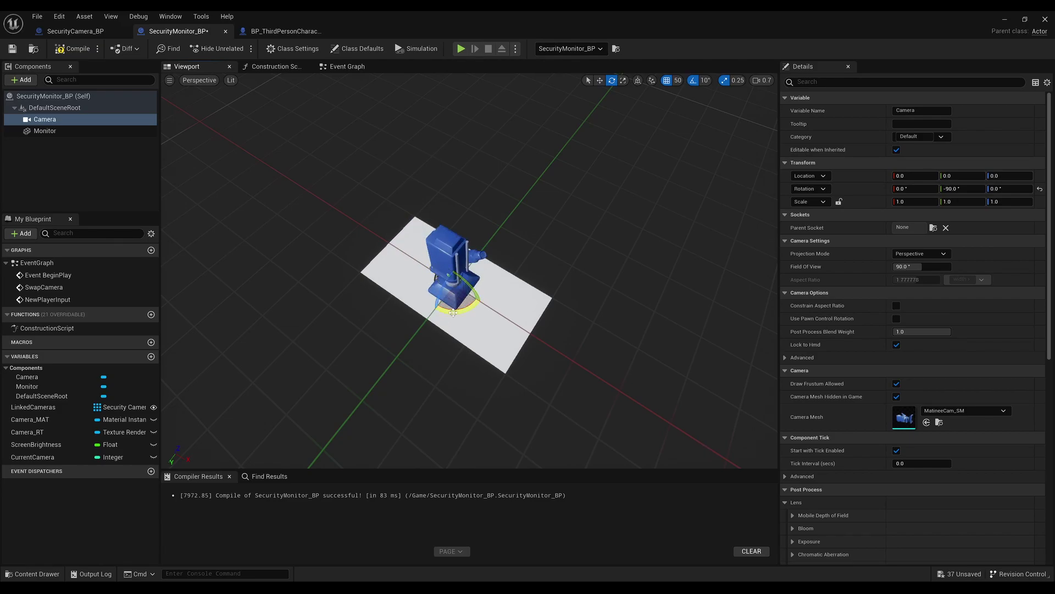
alt+drag(451, 264, 423, 290)
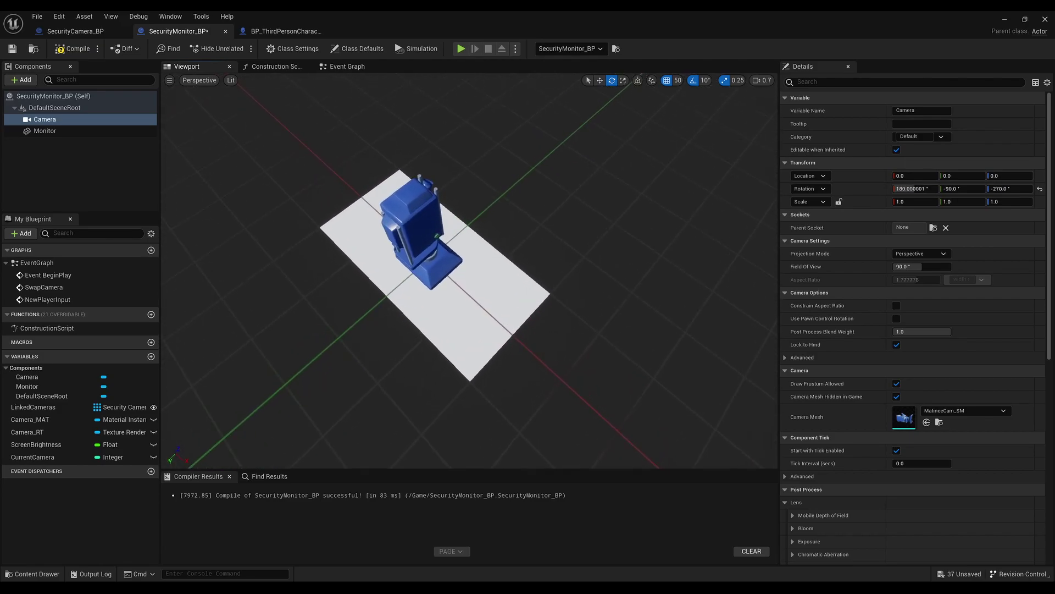
key(w)
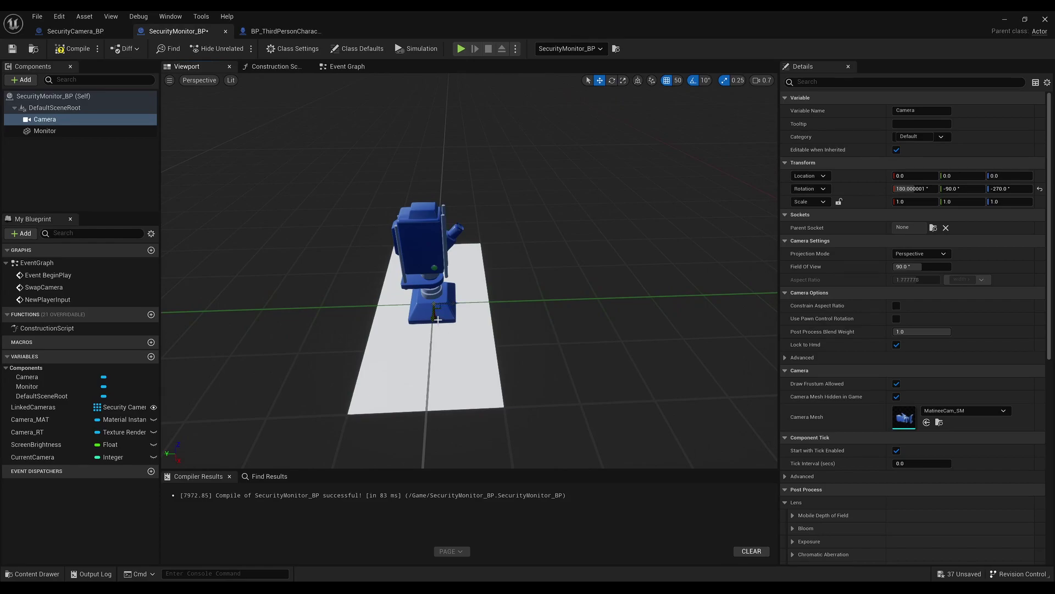
mouse_move(437, 316)
mouse_down()
mouse_move(420, 204)
mouse_move(440, 230)
mouse_move(410, 287)
mouse_up()
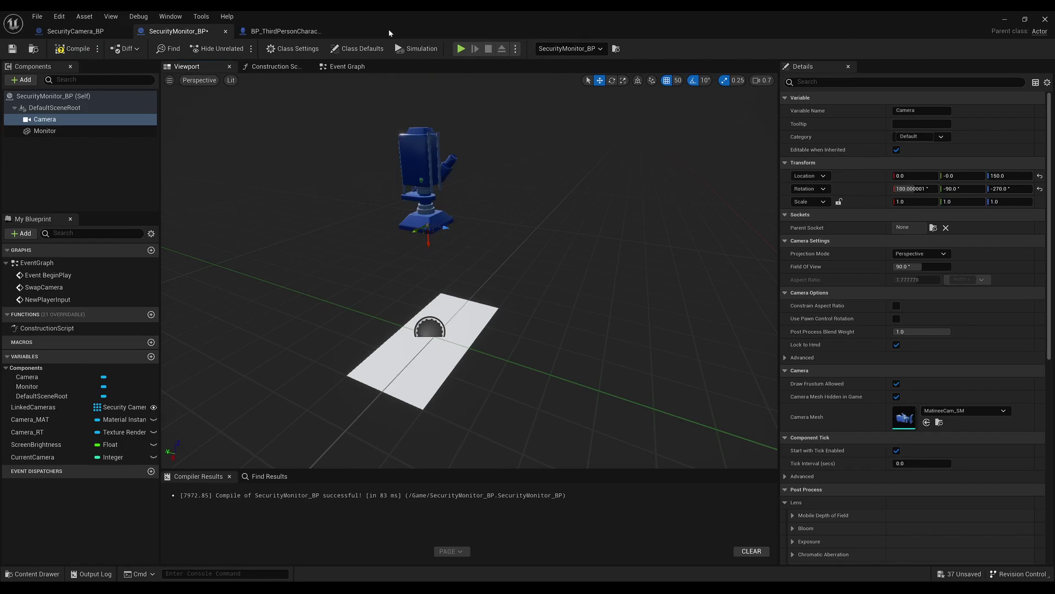
click(53, 53)
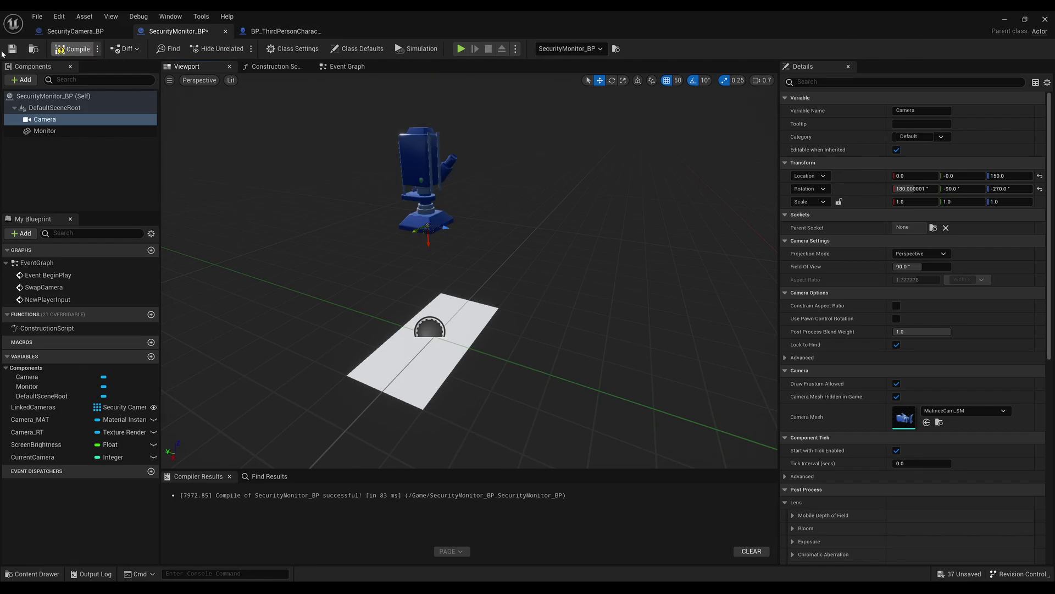
Minimize the SecurityMonitor_BP editor and open BP_ThirdPersonCharacter's Event Graph at the SET Security Monitor node.
click(1005, 21)
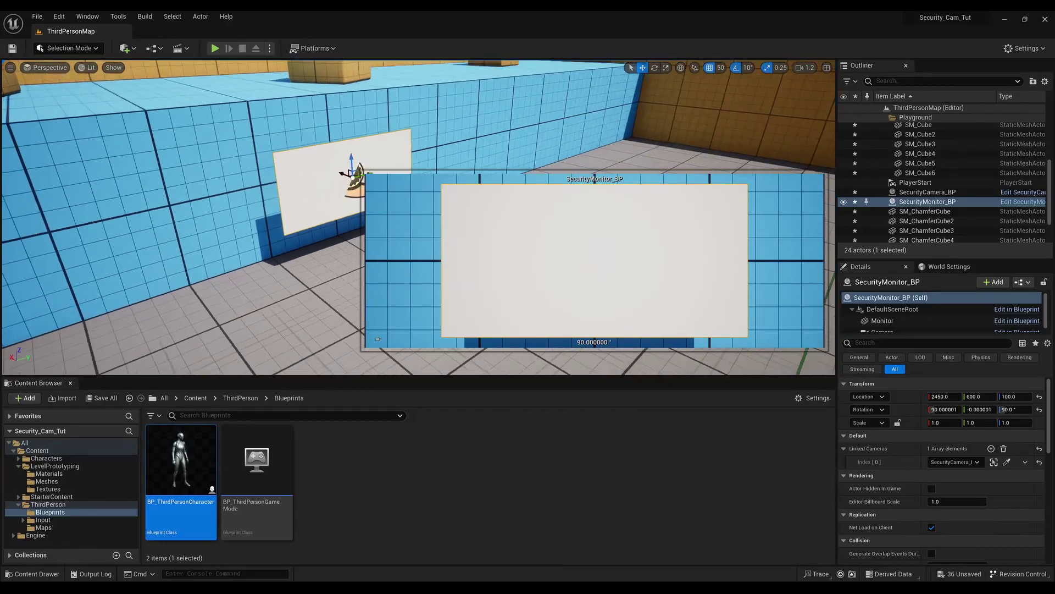
click(378, 338)
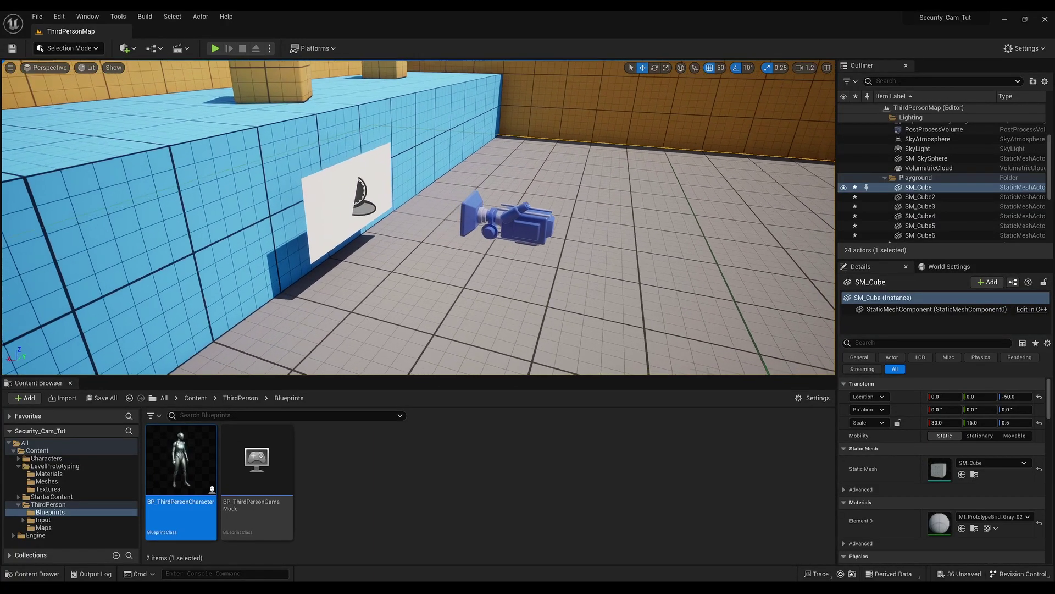
right_drag(378, 339, 377, 214)
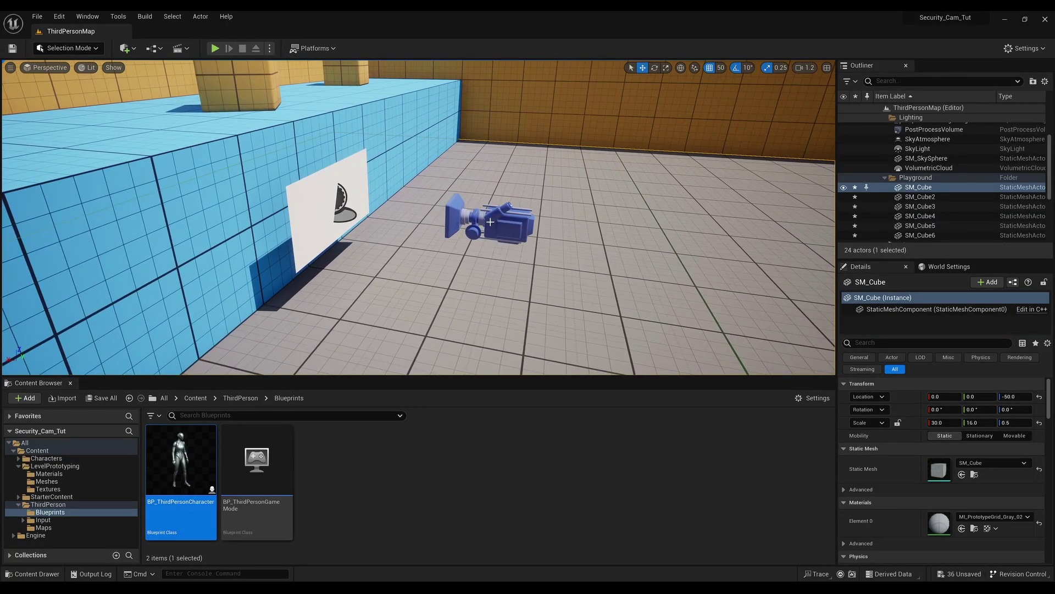
double_click(191, 447)
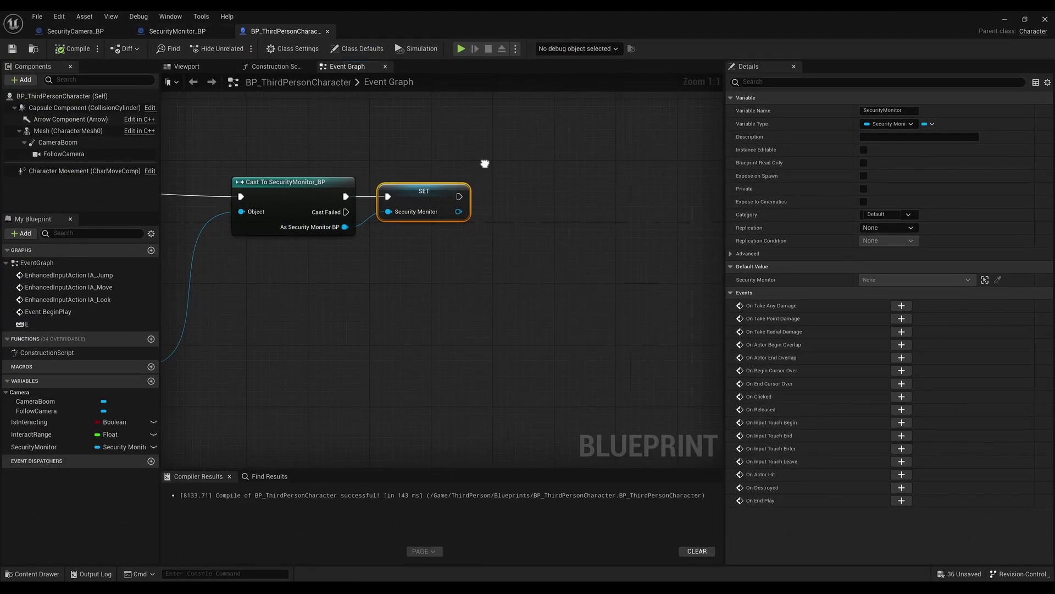
mouse_move(483, 165)
right_down()
mouse_move(379, 166)
mouse_move(389, 183)
right_up()
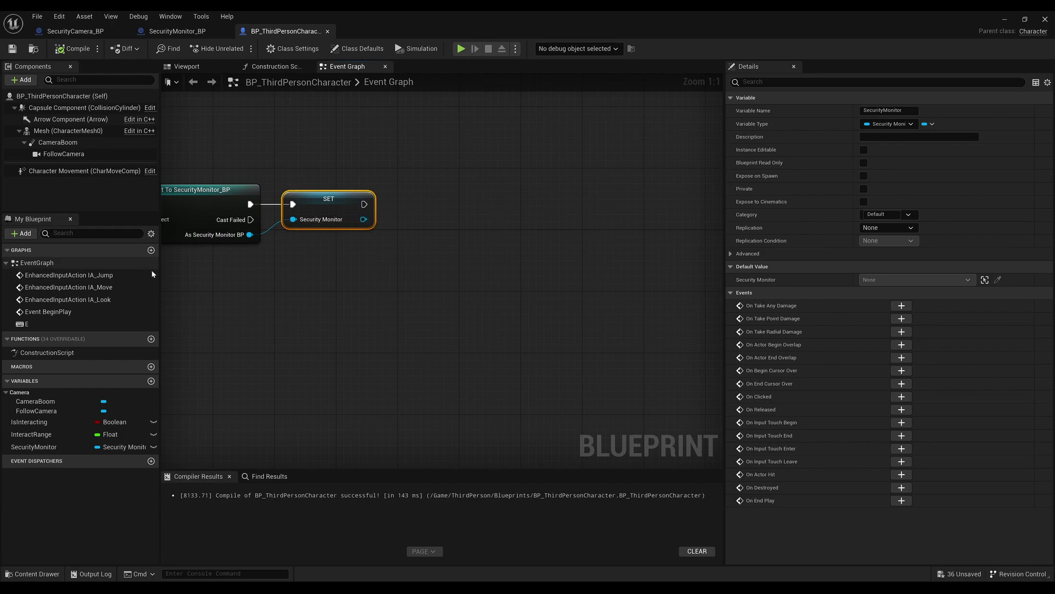
After the SET node, add Get Player Controller and Set View Target with Blend, targeting Security Monitor.
right_click(292, 258)
text(get)
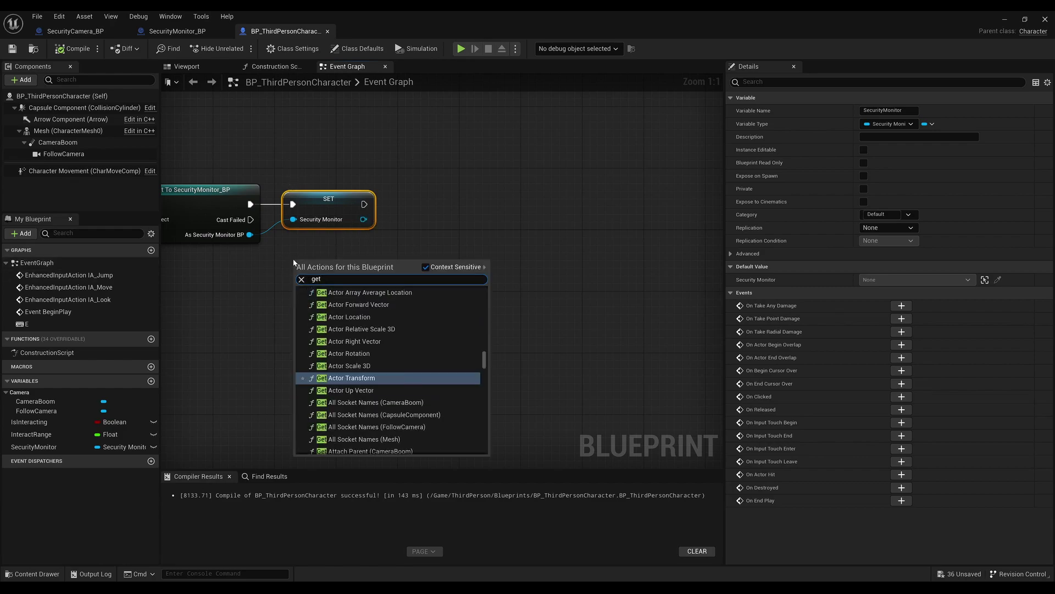
text(playercontro)
key(Return)
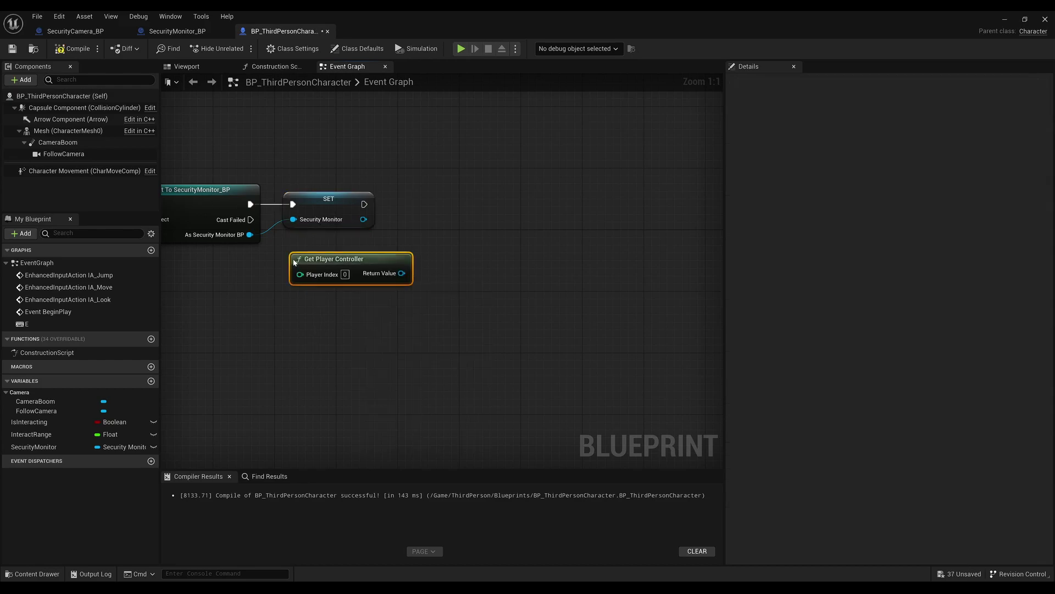
drag(323, 263, 285, 274)
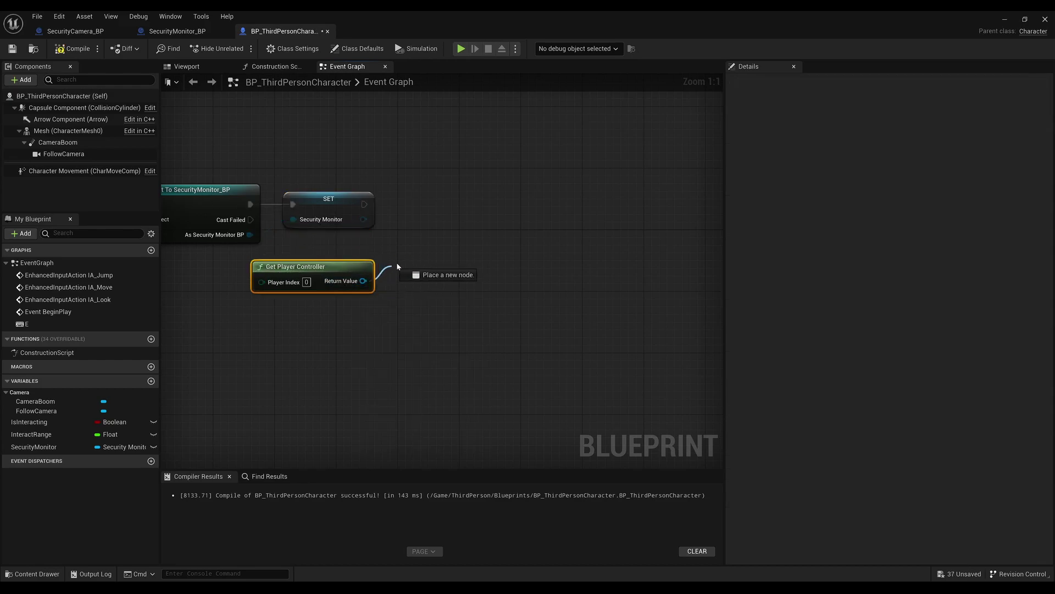
drag(359, 285, 409, 252)
text(setview)
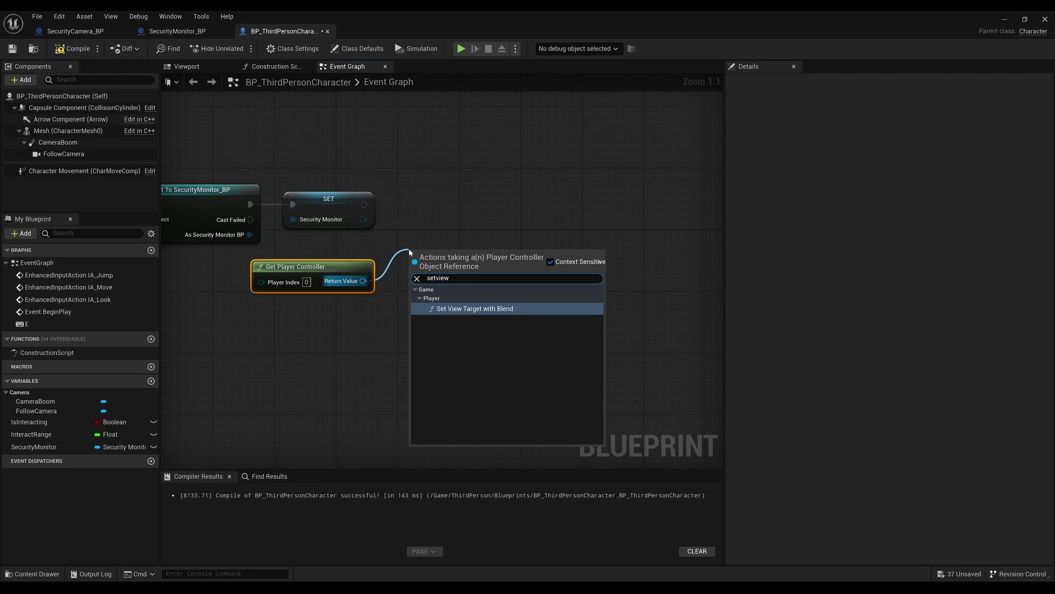
key(Return)
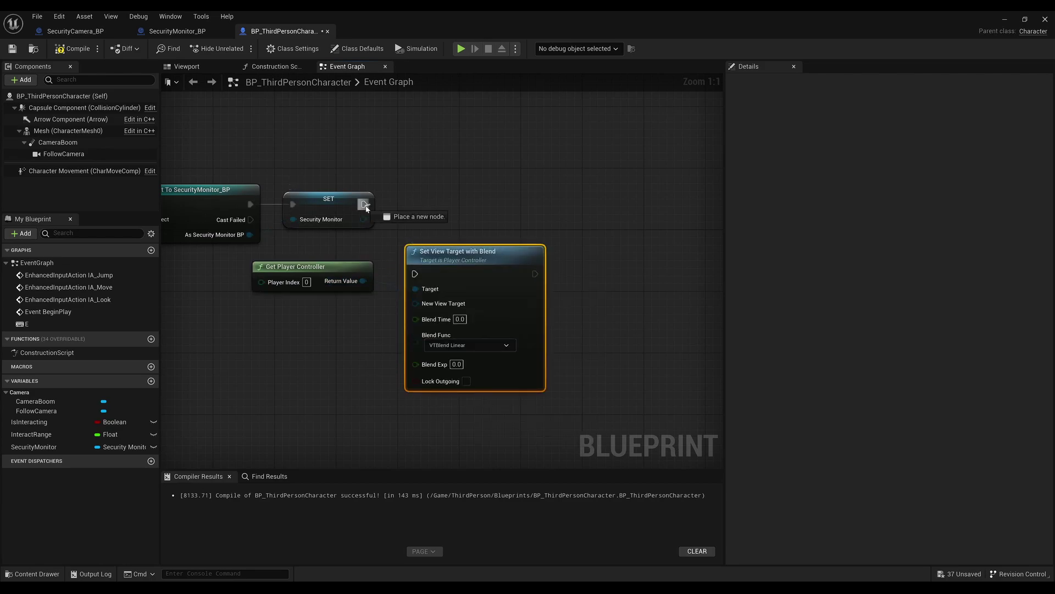
mouse_move(364, 205)
mouse_down()
mouse_move(415, 274)
mouse_move(474, 256)
mouse_move(495, 201)
mouse_up()
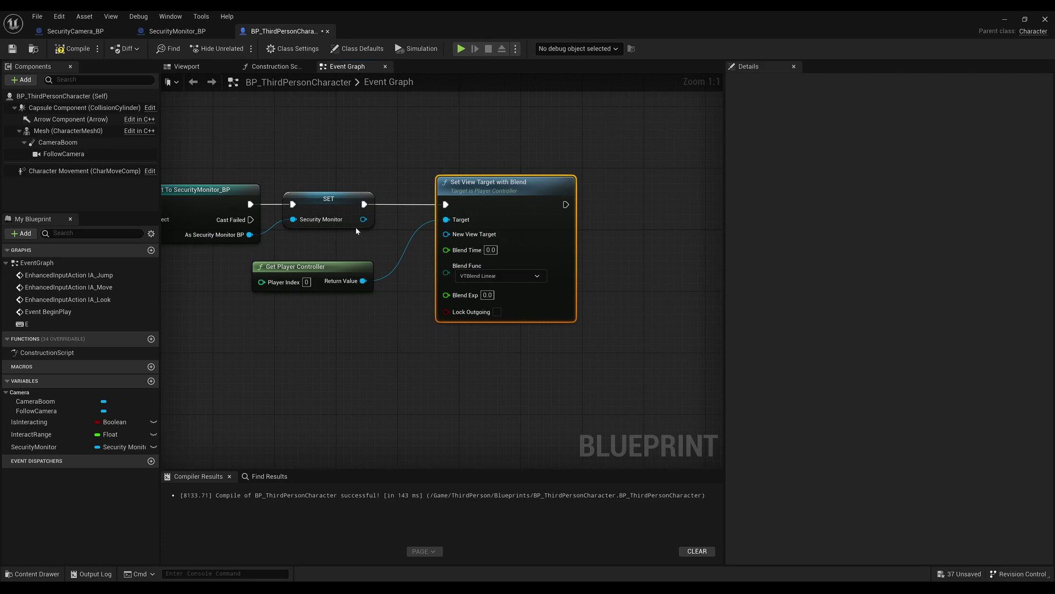
drag(363, 220, 449, 234)
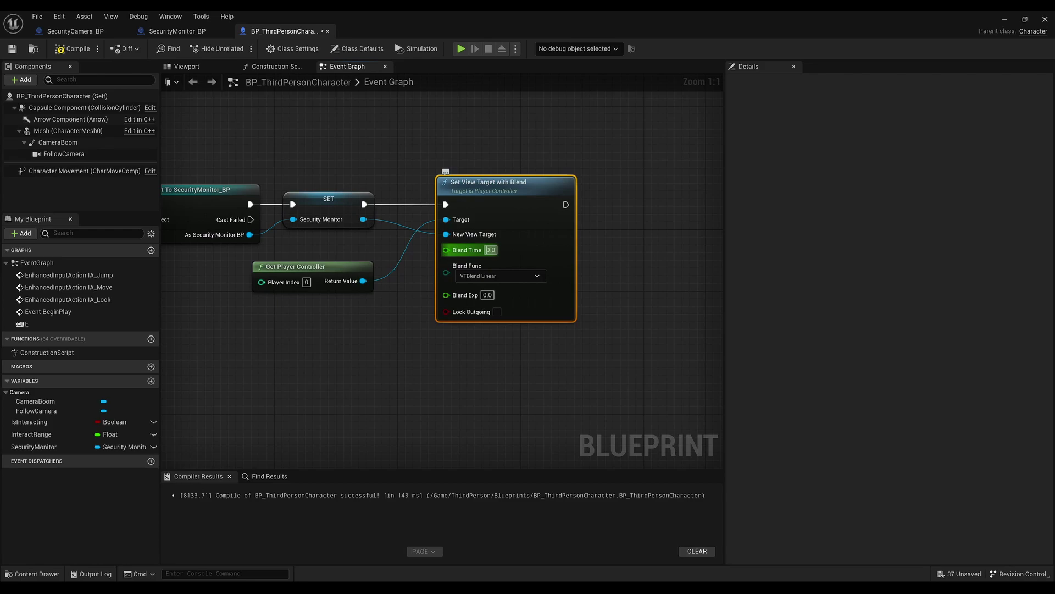
Set Blend Time to 1.0, add SET IsInteracting checked true, and compile.
click(490, 250)
text(1)
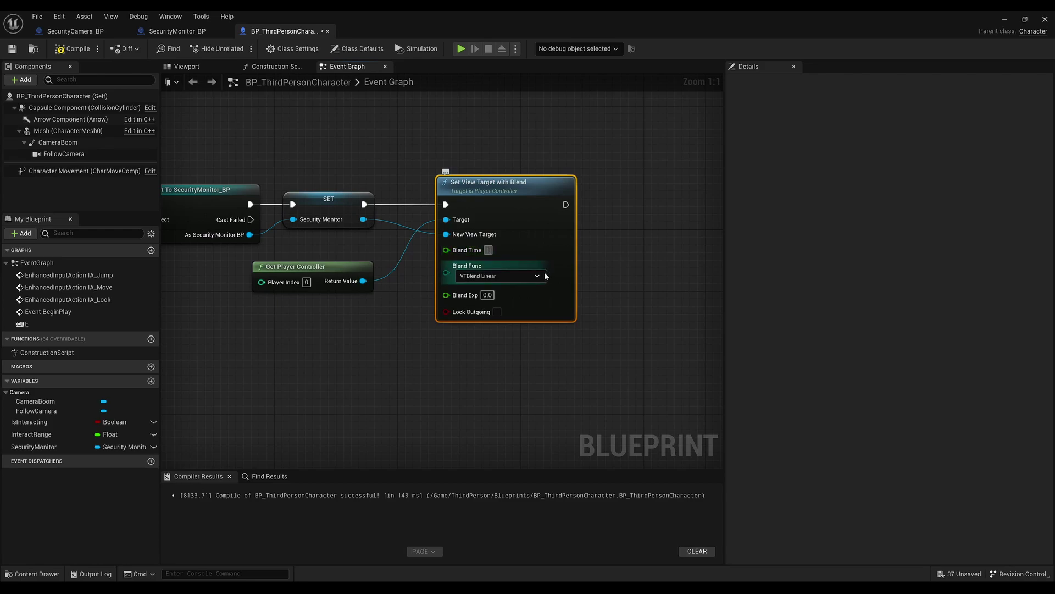
right_drag(529, 278, 445, 287)
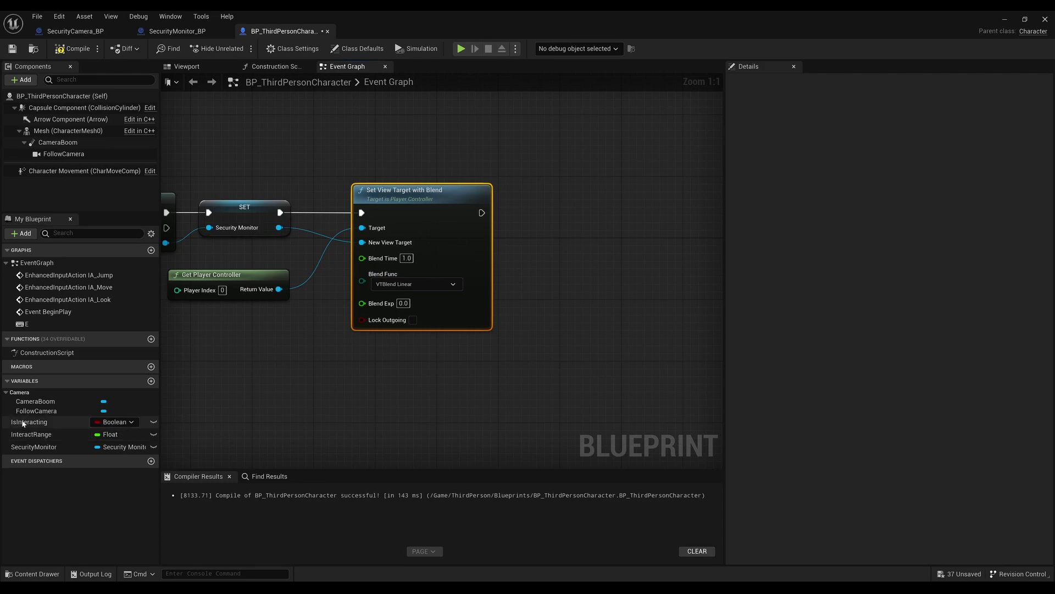
mouse_move(23, 422)
alt+mouse_down()
mouse_move(517, 210)
mouse_move(574, 218)
alt+mouse_up()
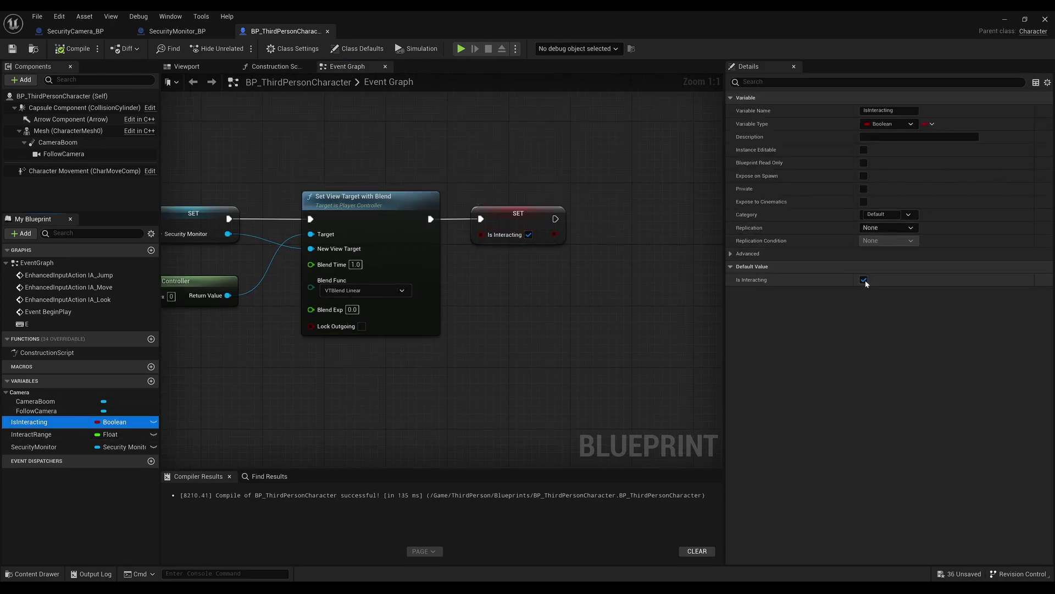
click(864, 280)
click(73, 48)
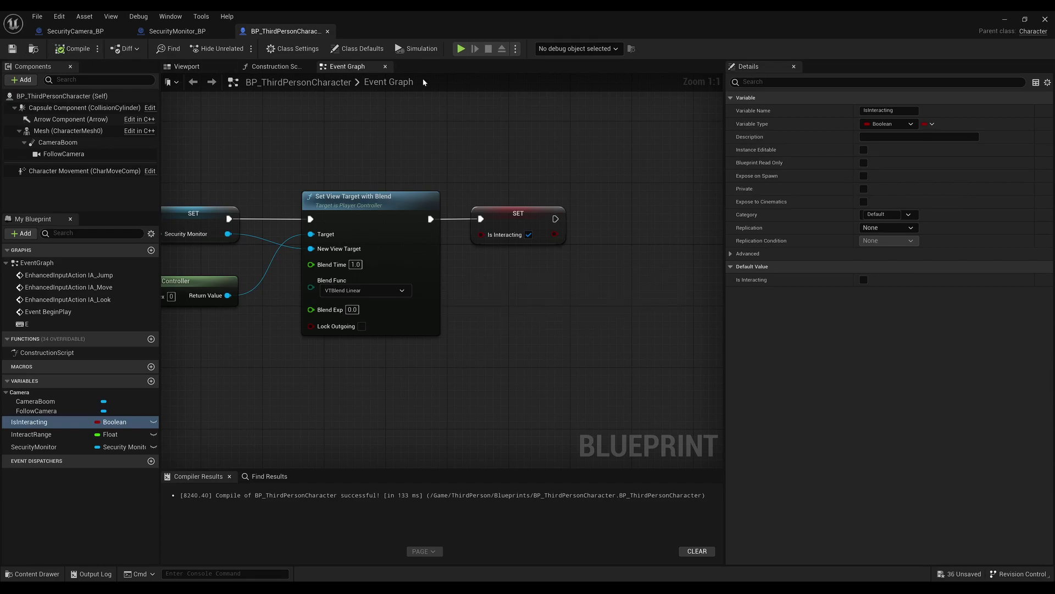
click(1003, 22)
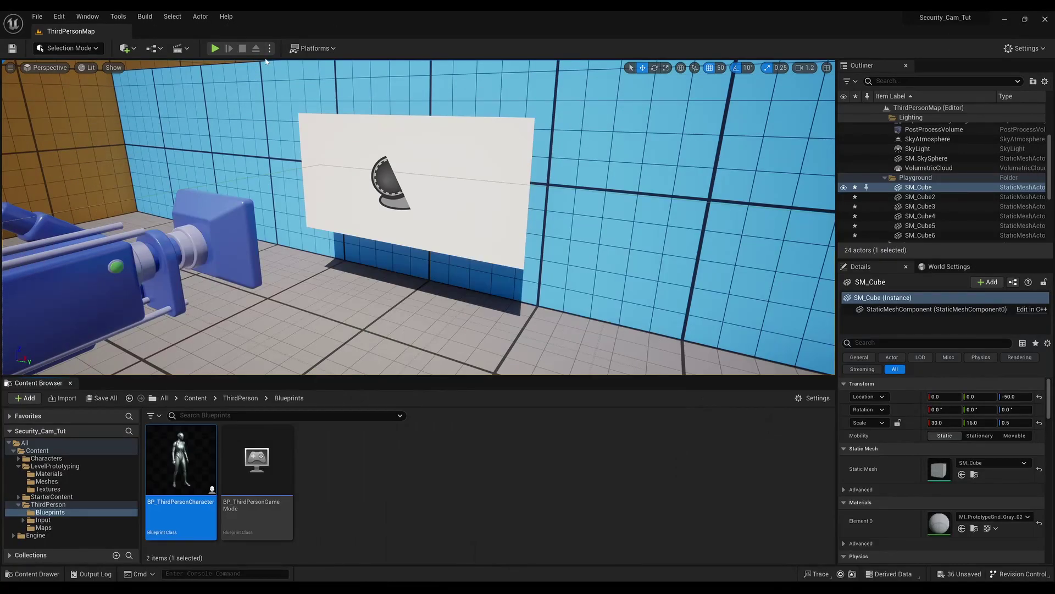
click(215, 49)
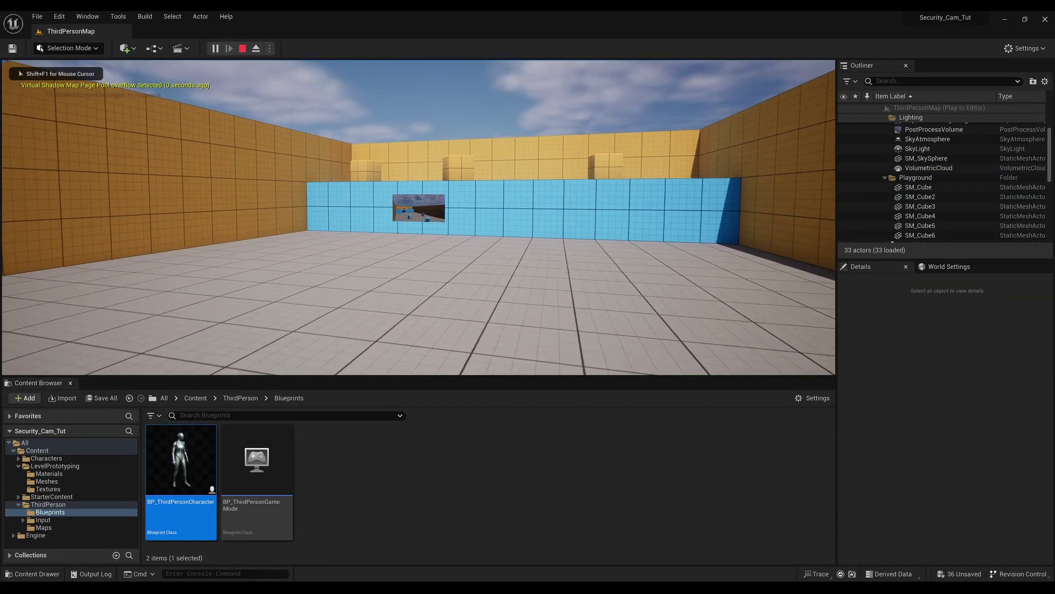
key(w)
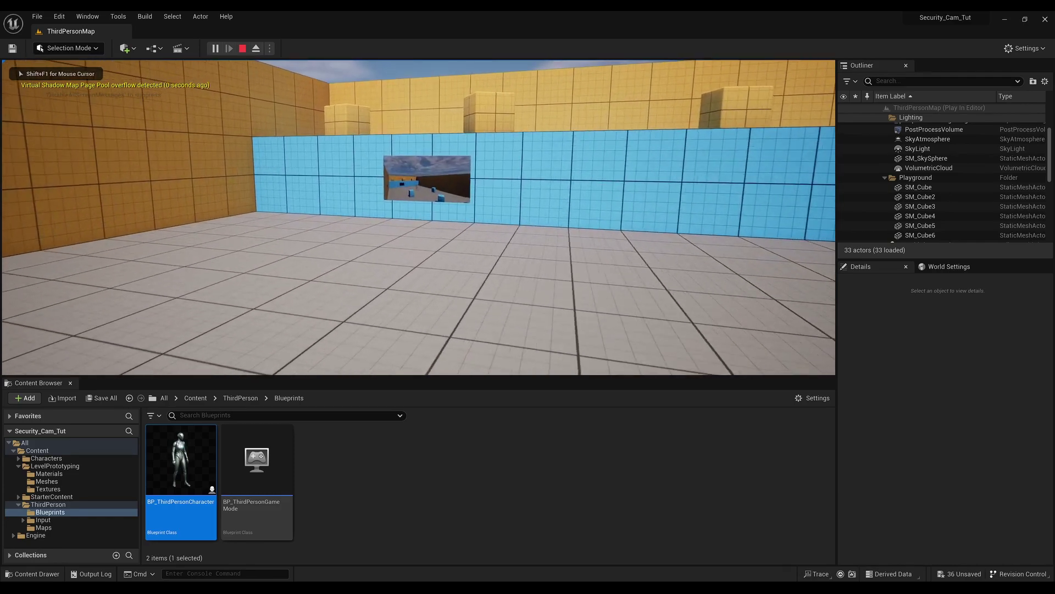
key(w)
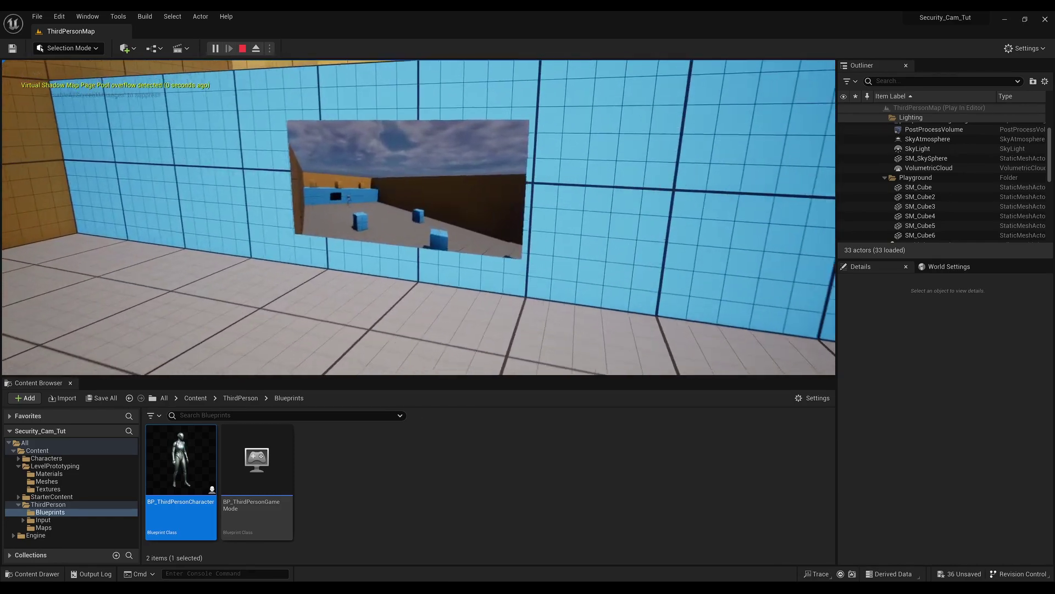
key(w)
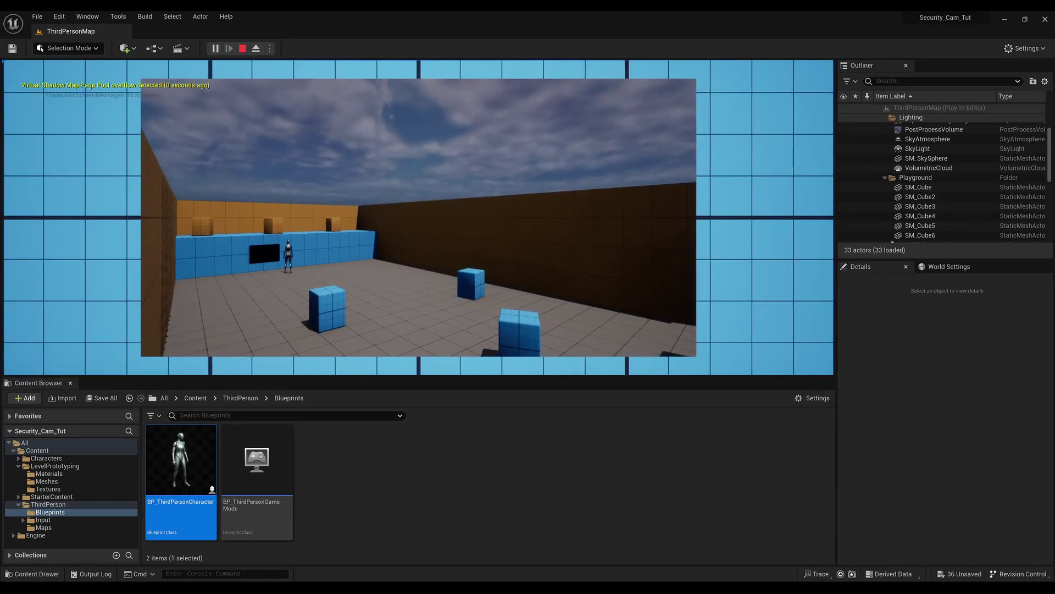
key(Escape)
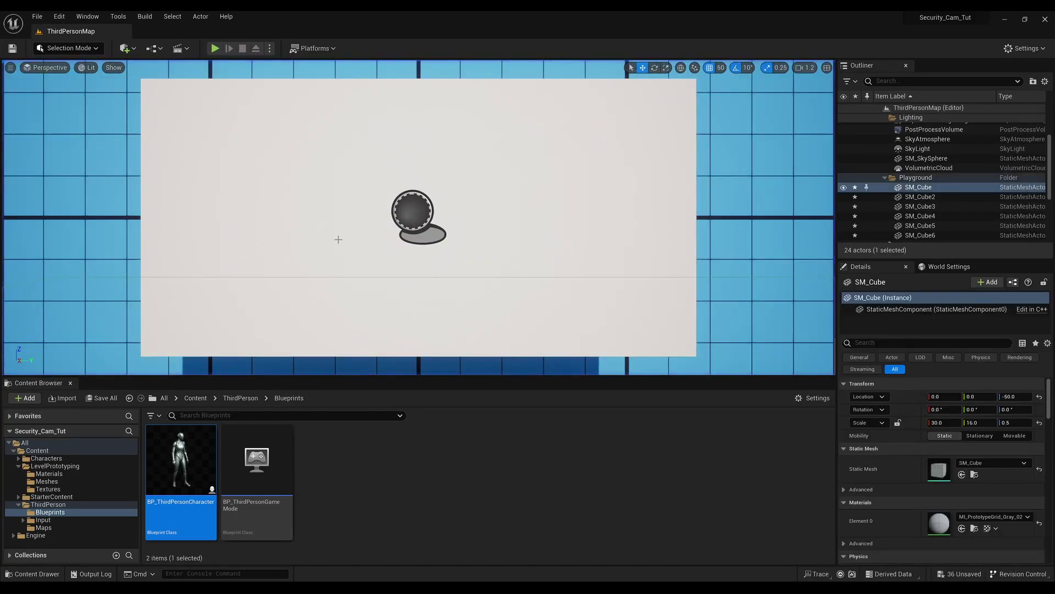
double_click(181, 484)
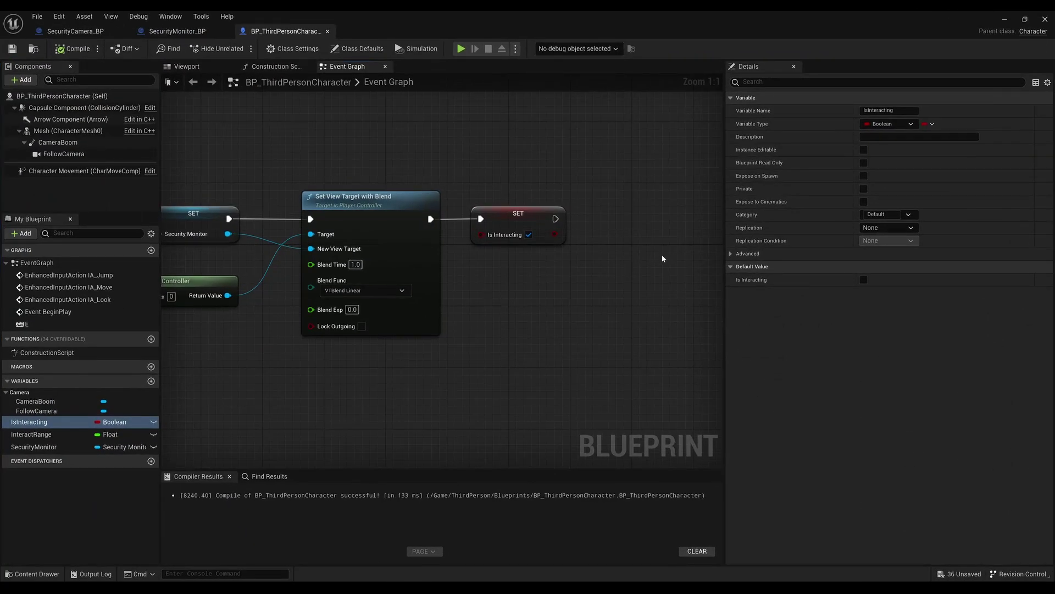
Add Get Player Controller feeding a Set View Target with Blend node.
scroll(291, 362, down, 4)
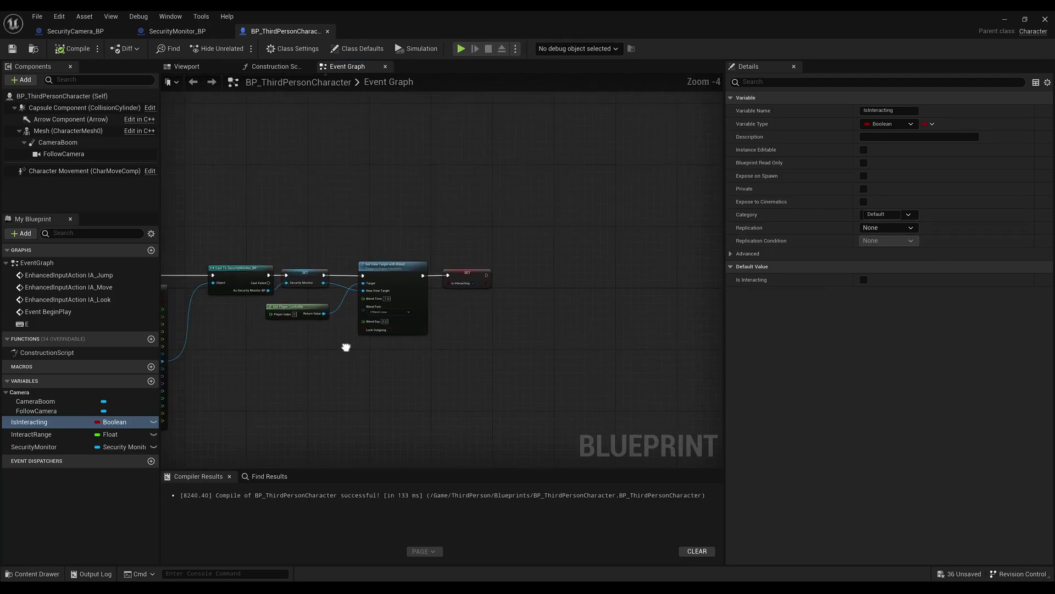
scroll(312, 281, up, 4)
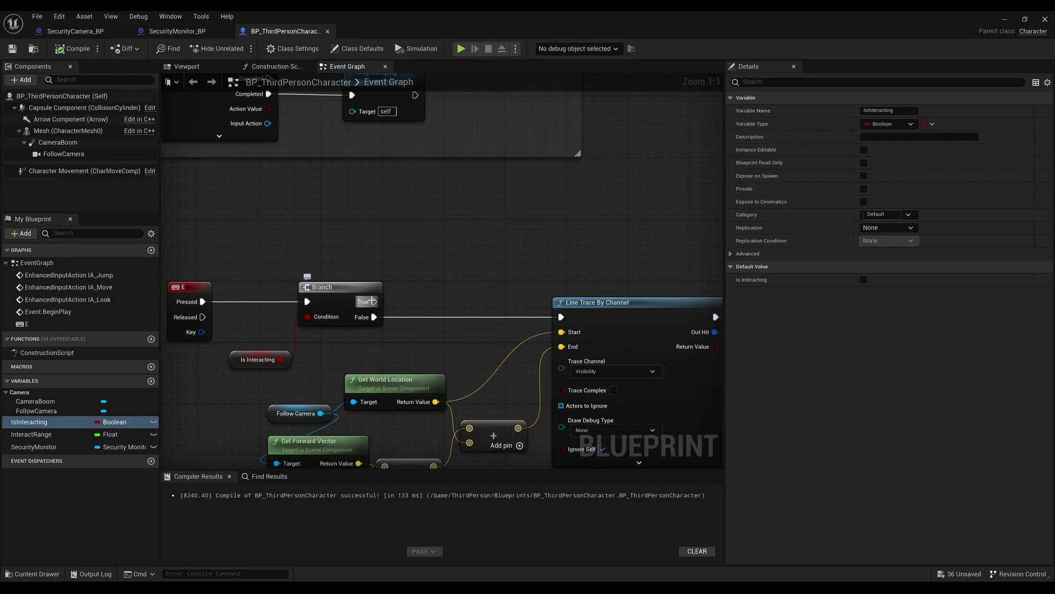
right_click(295, 254)
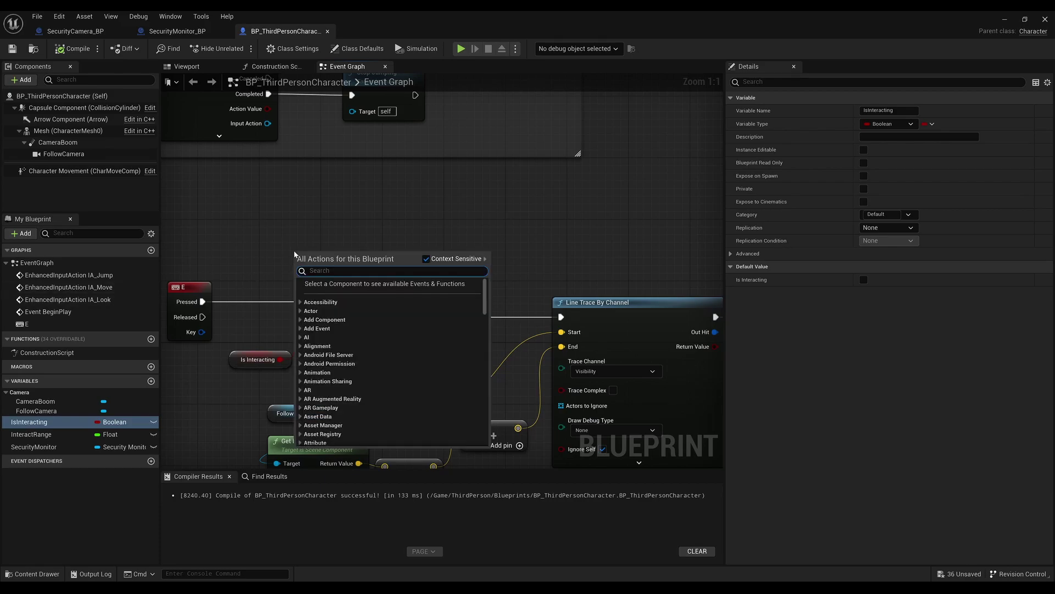
text(getplayercont)
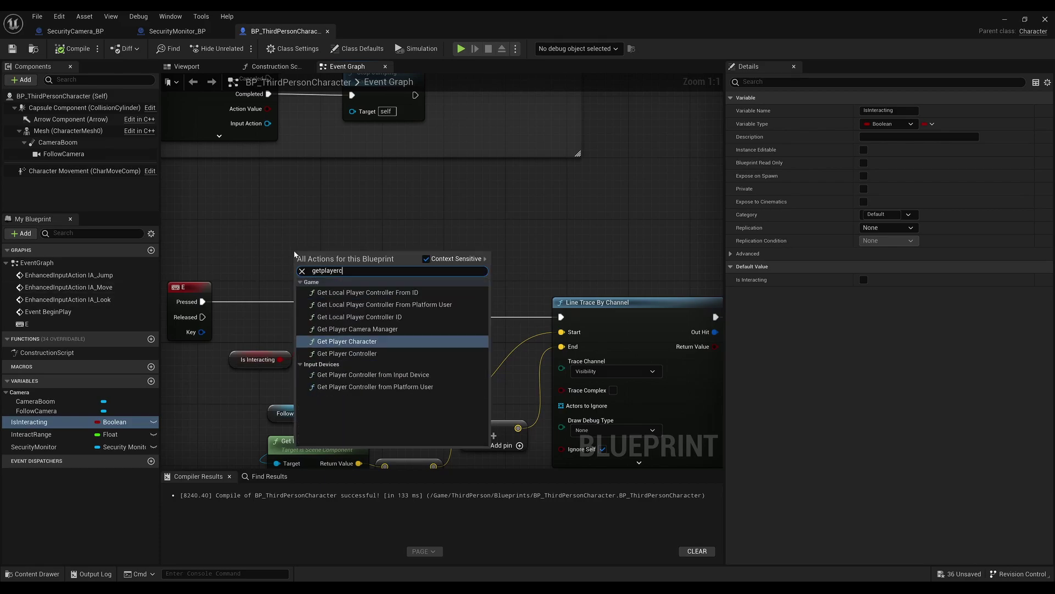
key(Return)
mouse_move(384, 263)
mouse_down()
mouse_move(347, 248)
mouse_move(427, 216)
mouse_up()
text(setview)
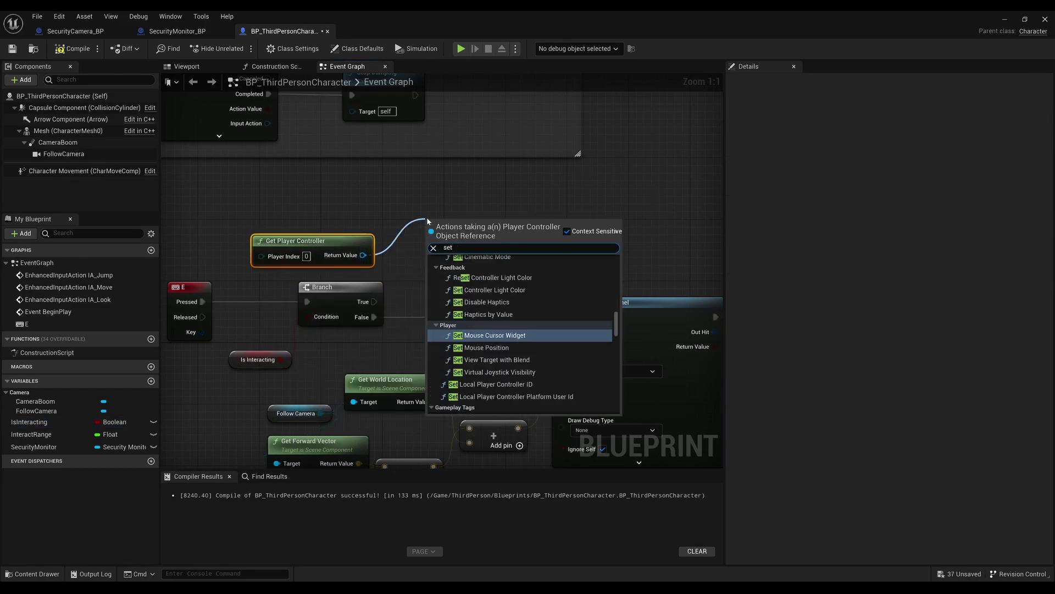
key(Return)
mouse_move(459, 229)
mouse_down()
mouse_move(444, 175)
mouse_move(374, 301)
mouse_up()
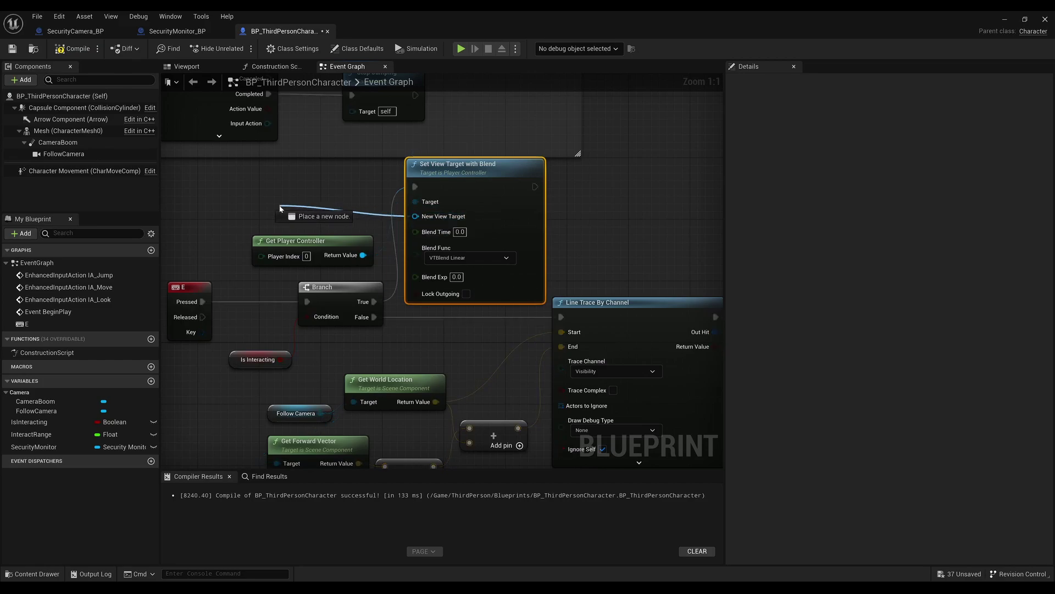
Wire a Self node into New View Target and set Blend Time to 0.5.
drag(424, 222, 279, 209)
text(seklf)
key(BackSpace)
text(lf)
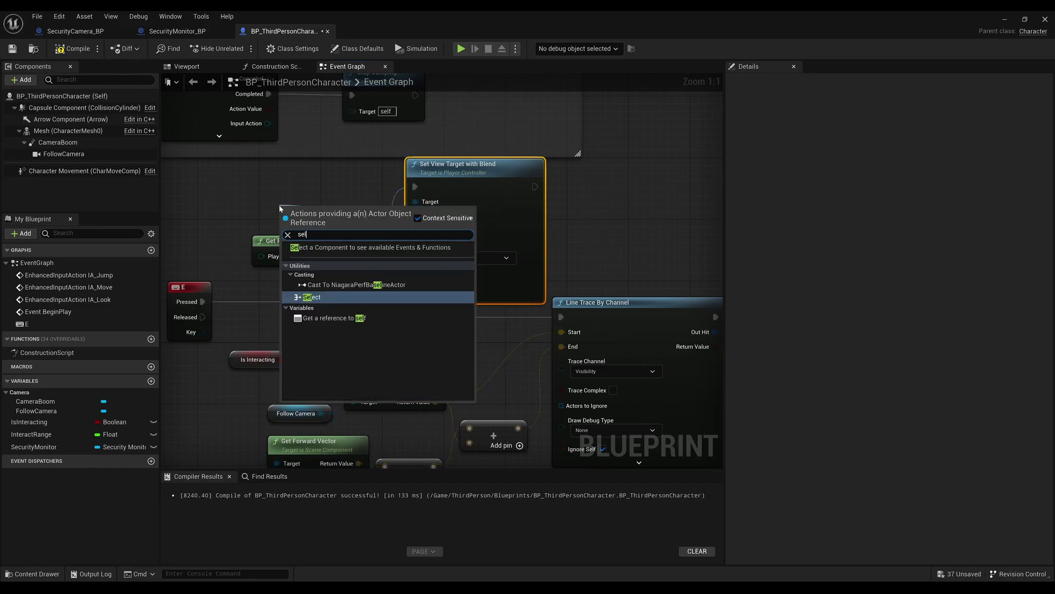
key(Return)
mouse_move(280, 208)
mouse_down()
mouse_move(319, 263)
mouse_move(328, 233)
mouse_up()
right_drag(328, 234, 208, 245)
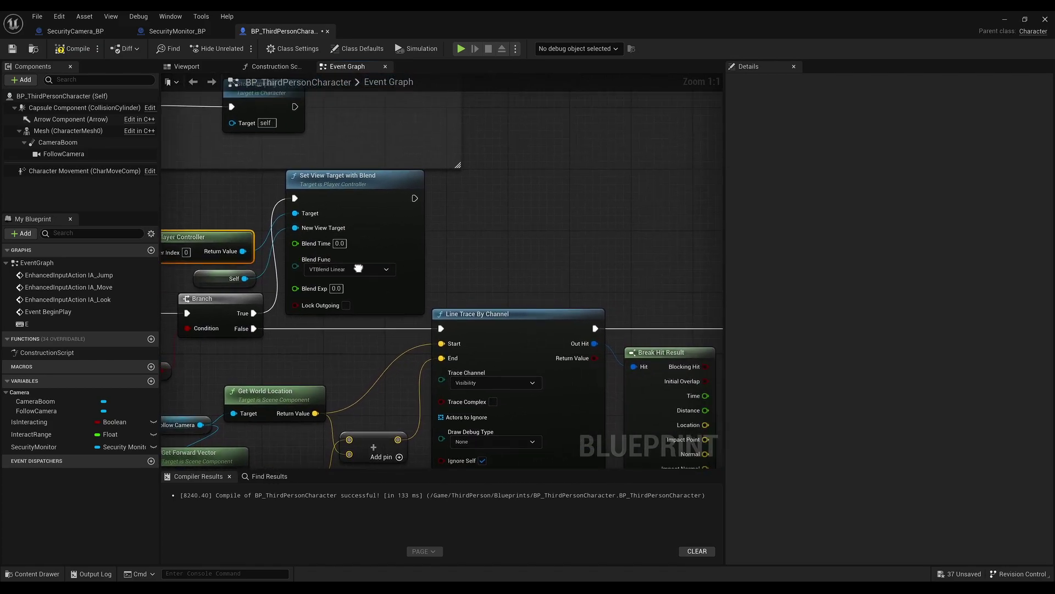
click(340, 242)
text(0.5)
key(Return)
Add a SET IsInteracting node after the blend and compile the character blueprint.
right_drag(464, 246, 374, 254)
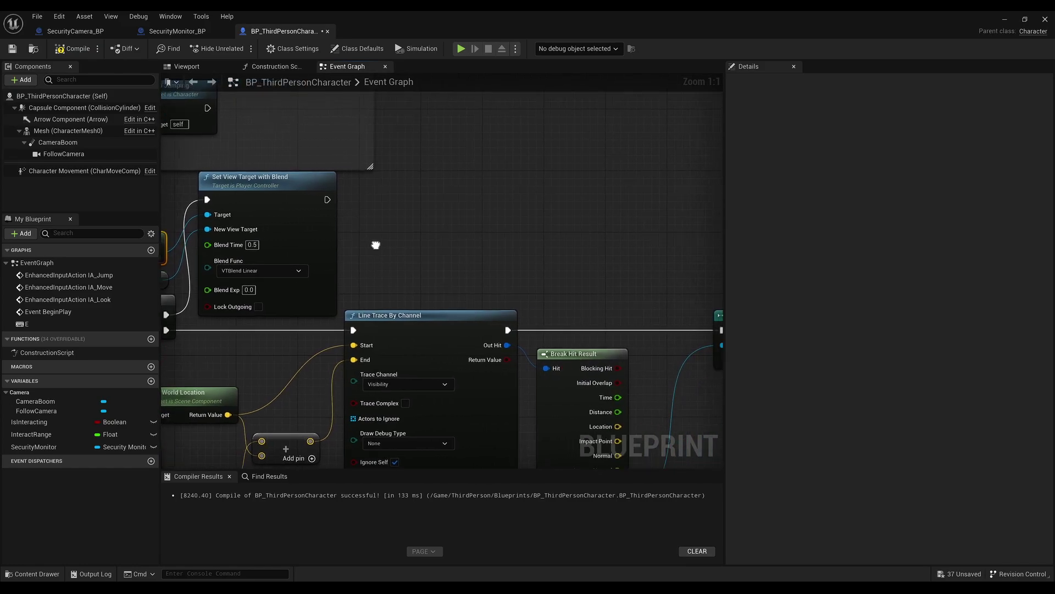
mouse_move(33, 422)
alt+mouse_down()
mouse_move(373, 212)
mouse_move(426, 220)
alt+mouse_up()
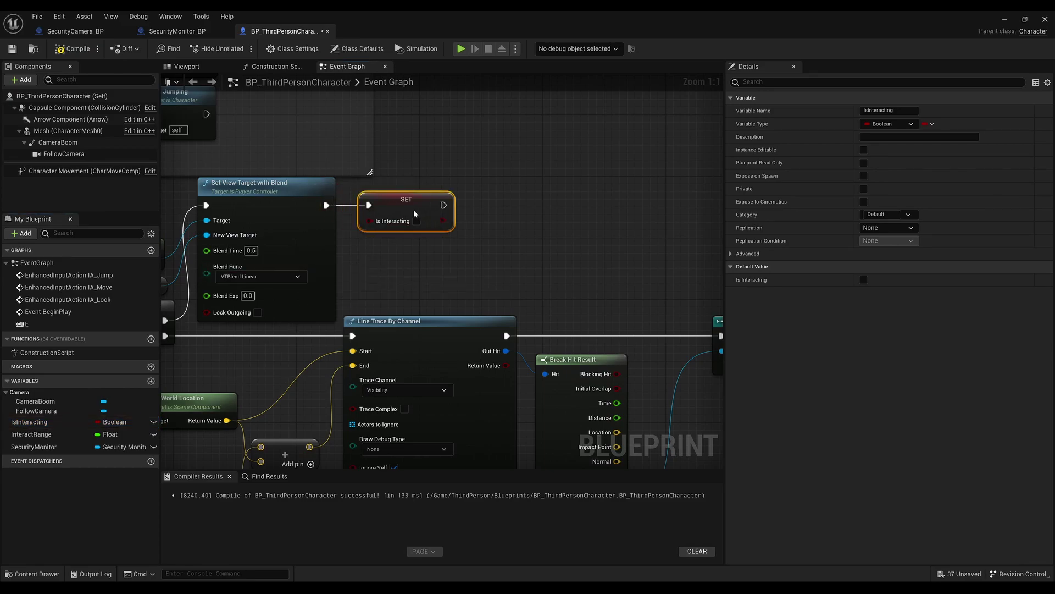
click(71, 52)
scroll(439, 338, down, 4)
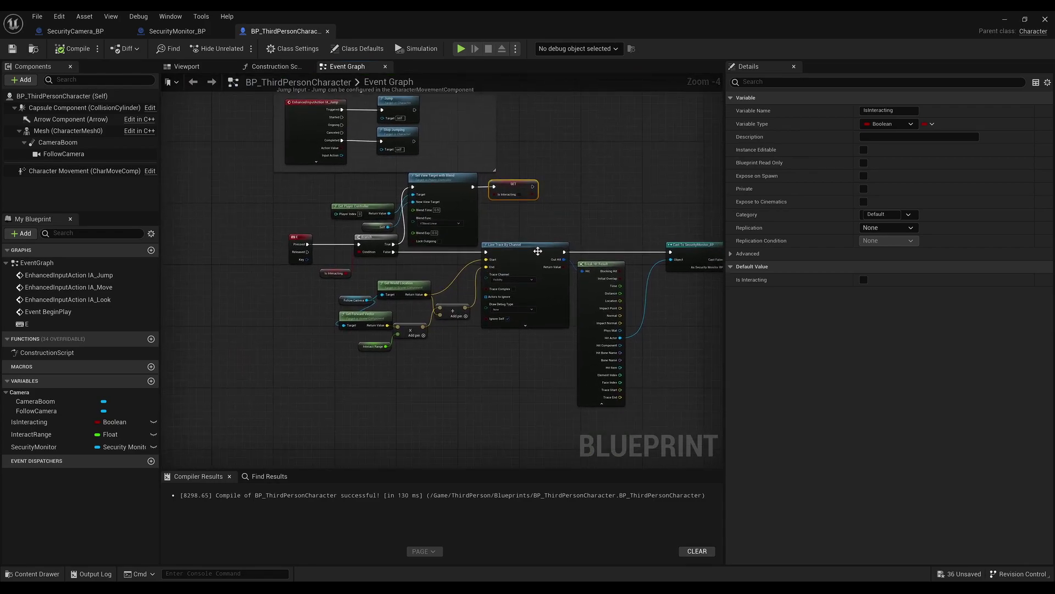
right_drag(275, 412, 323, 329)
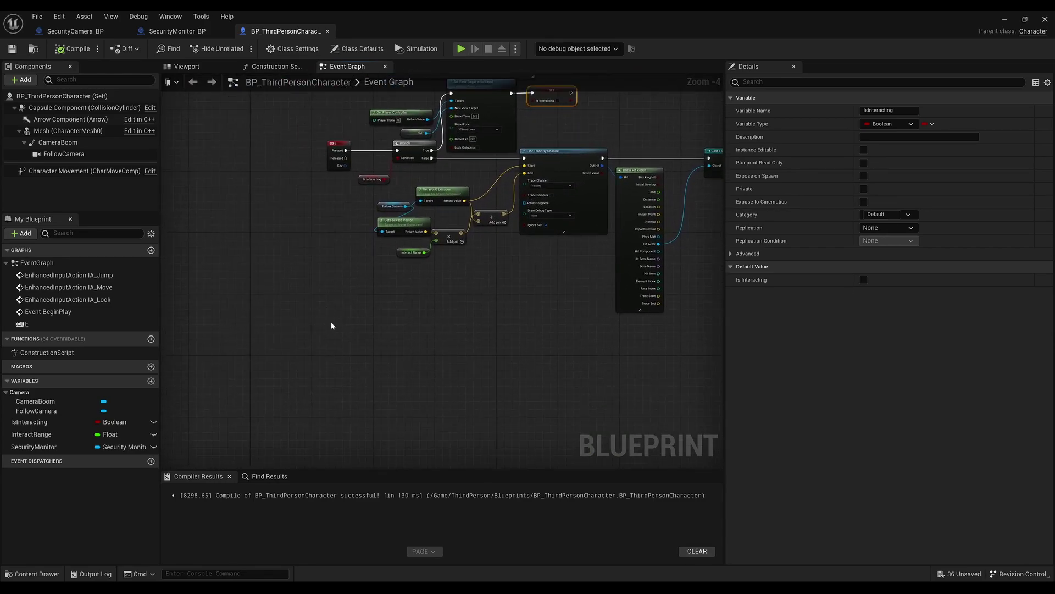
scroll(337, 332, up, 2)
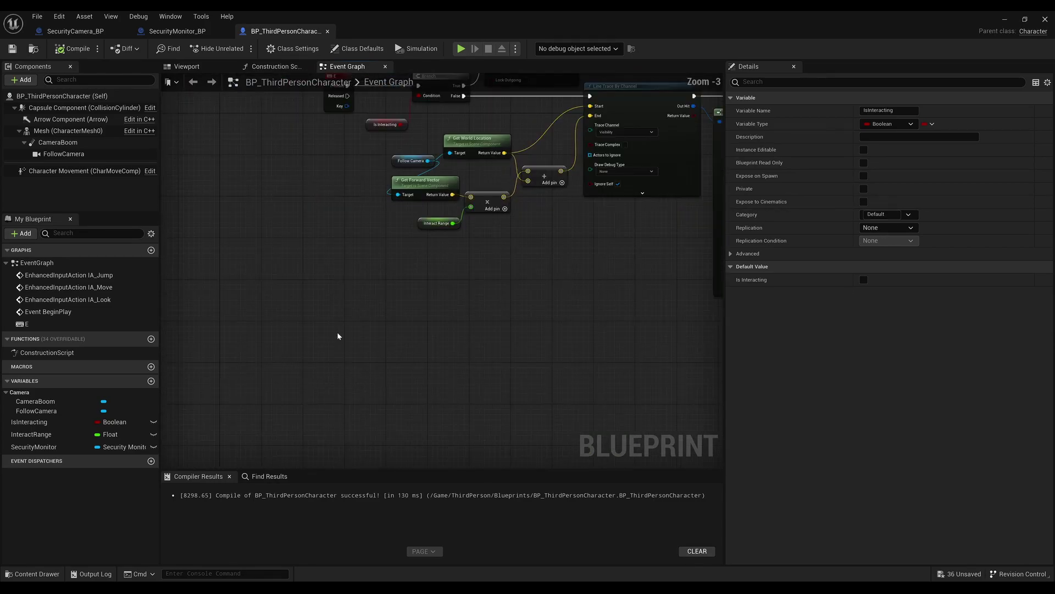
Add an R keyboard key event node in the empty graph area.
right_click(315, 314)
text(keyboard)
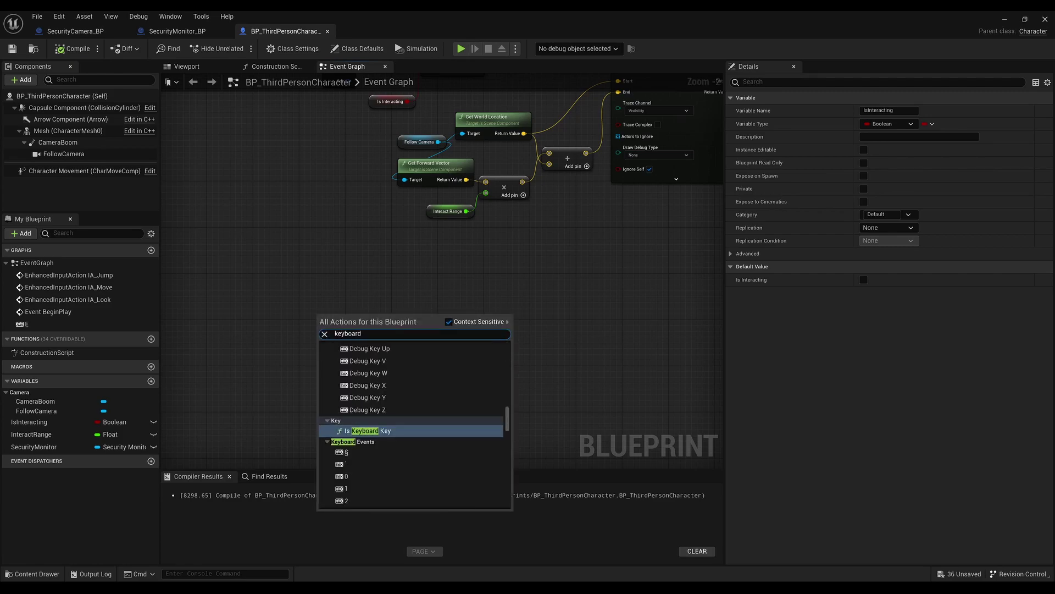
scroll(375, 437, down, 5)
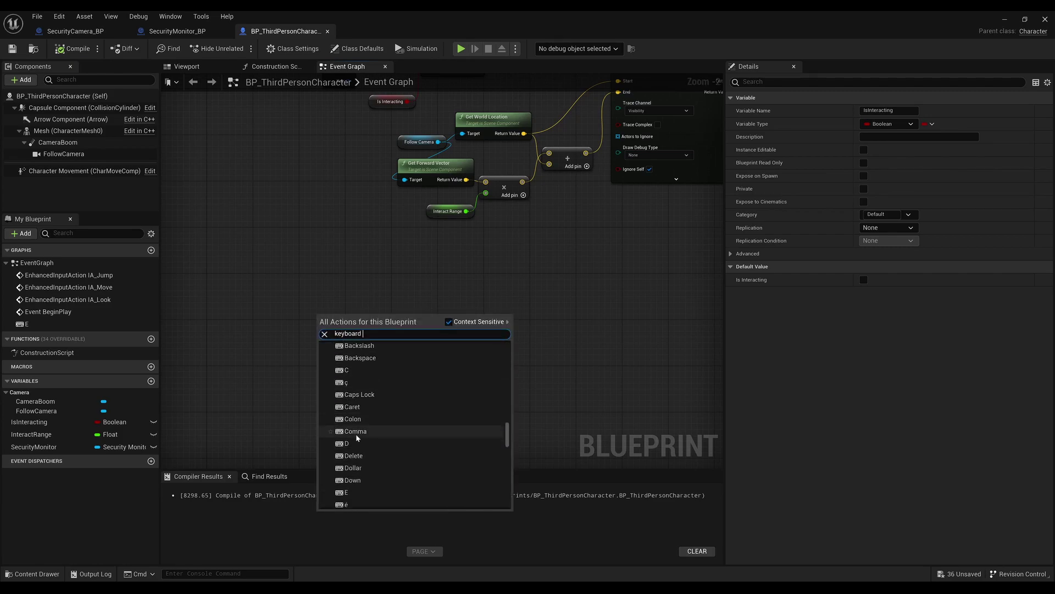
scroll(356, 438, down, 2)
scroll(357, 441, down, 2)
scroll(358, 443, down, 2)
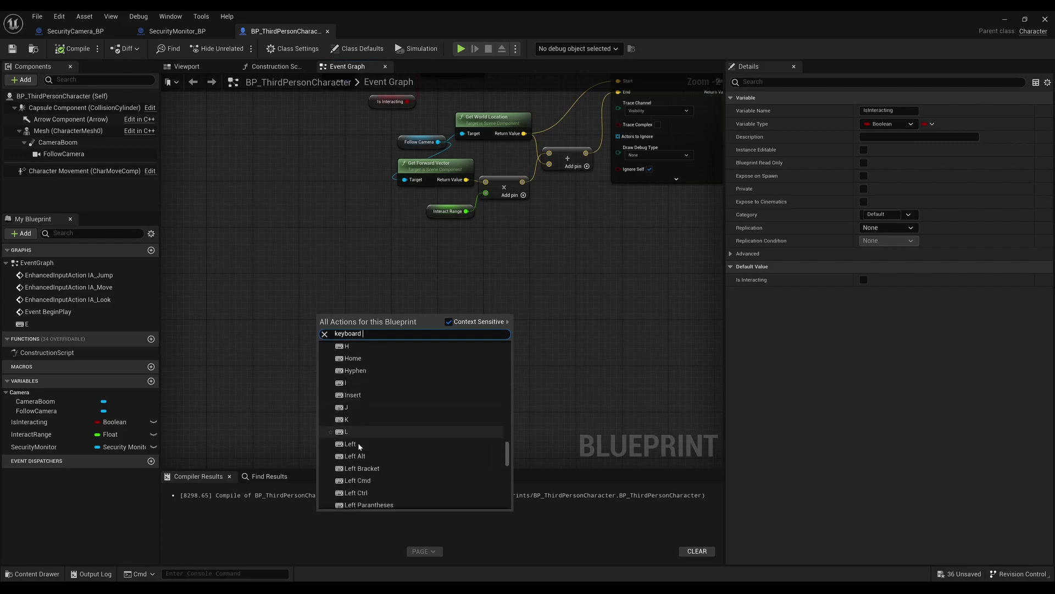
scroll(358, 443, down, 2)
scroll(358, 440, down, 2)
scroll(358, 442, down, 2)
scroll(355, 450, down, 2)
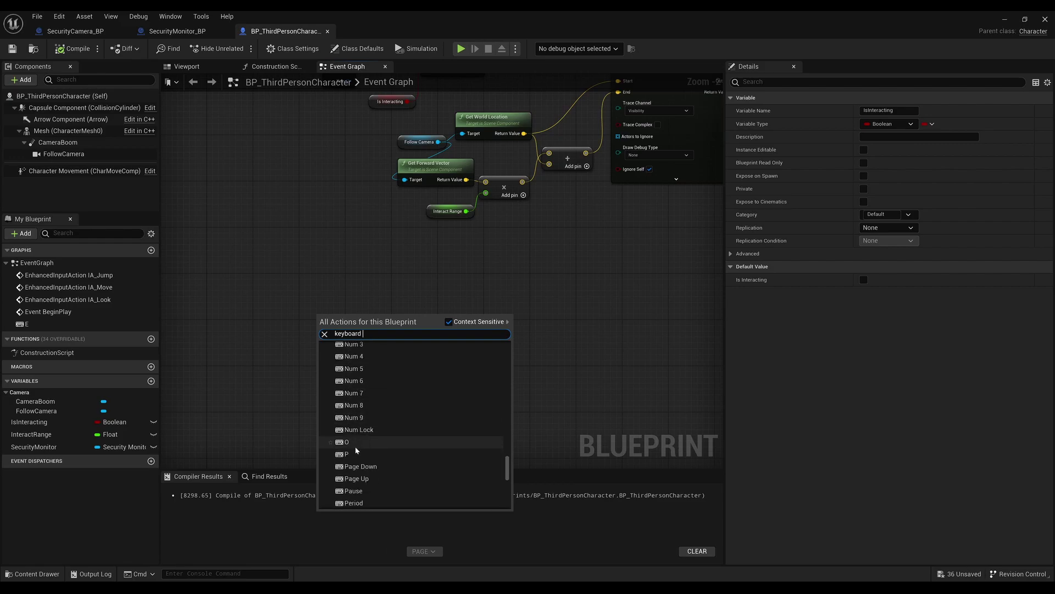
scroll(356, 450, down, 2)
click(358, 463)
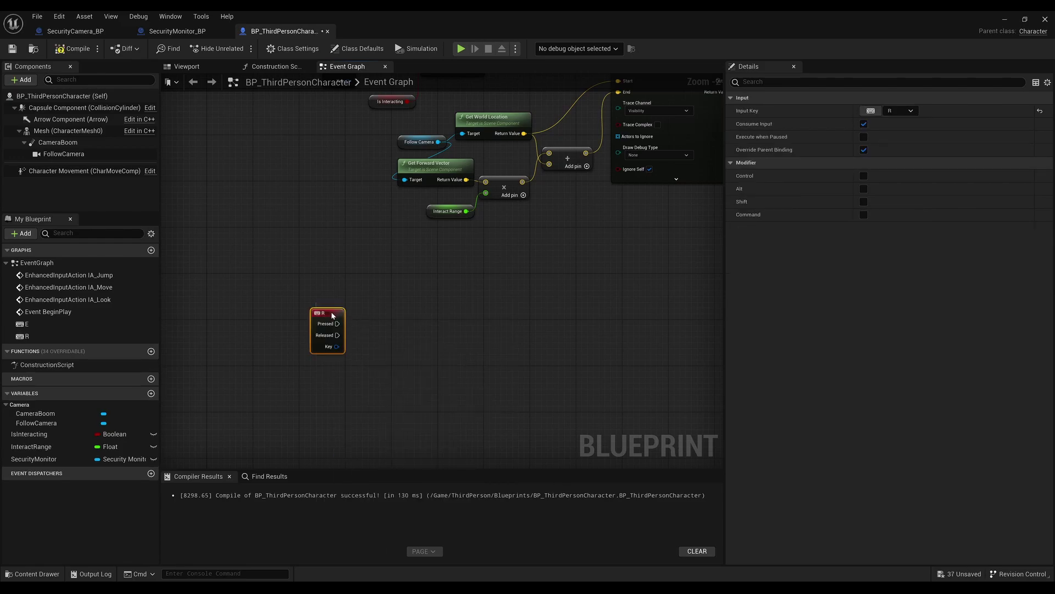
scroll(333, 319, up, 2)
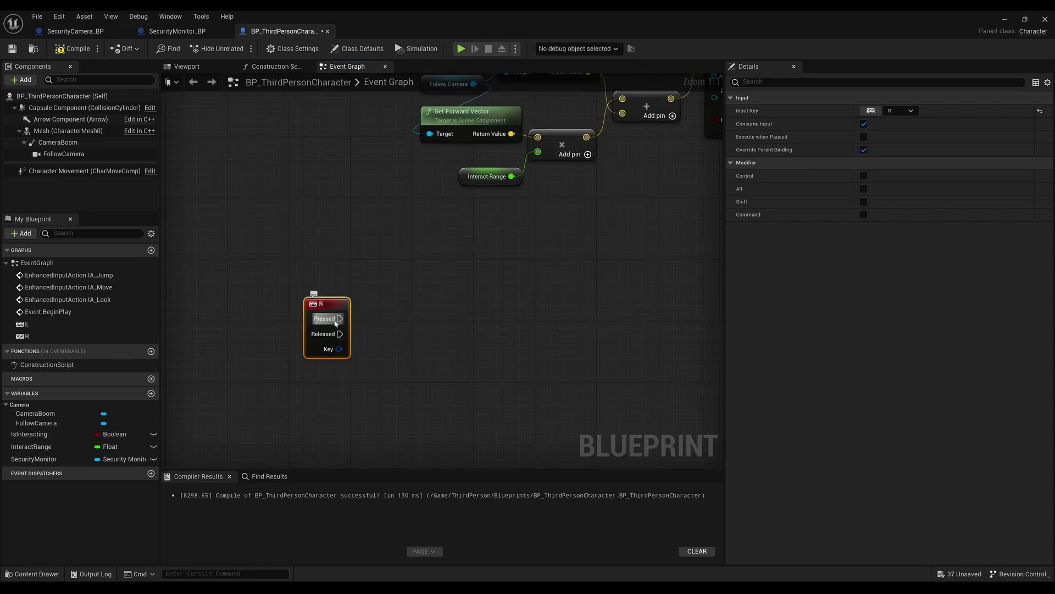
Drive a new Branch from R's Pressed output and place an IsInteracting getter beside it.
drag(337, 319, 413, 322)
text(branch)
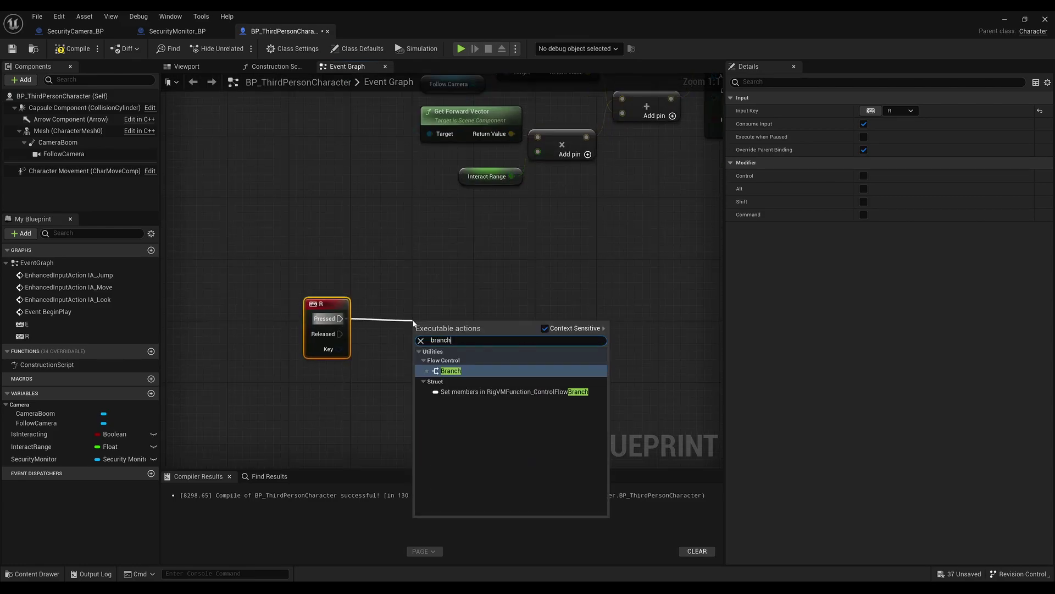
key(Return)
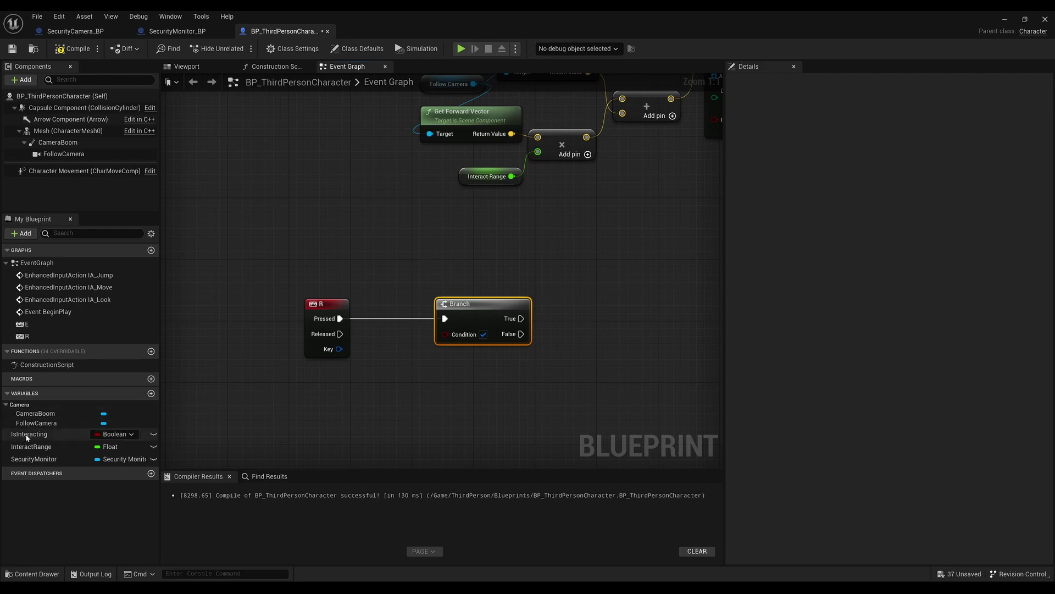
click(26, 435)
ctrl+drag(27, 435, 395, 341)
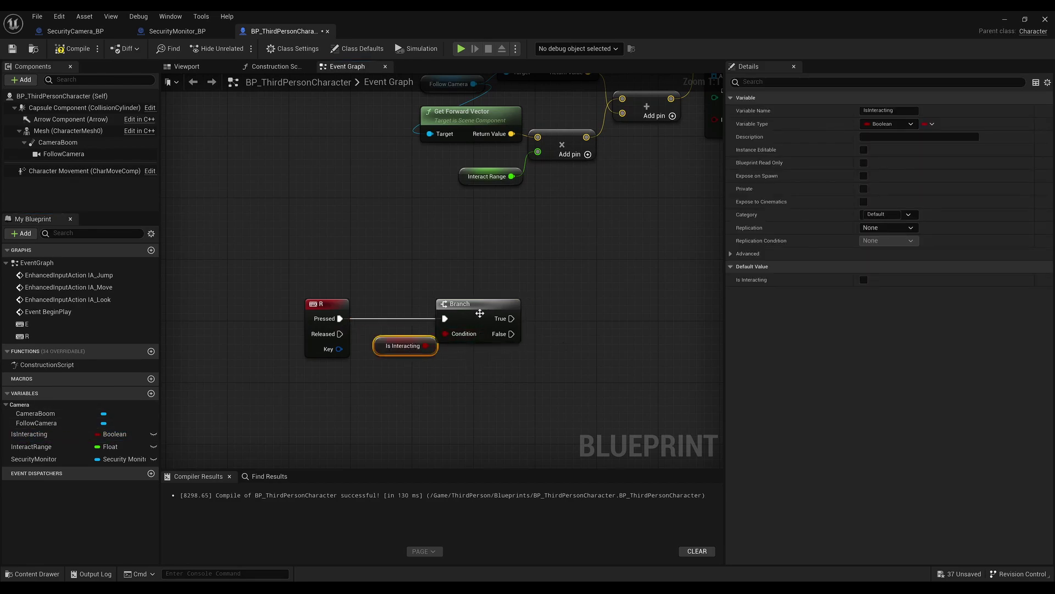
click(479, 313)
right_drag(549, 341, 424, 329)
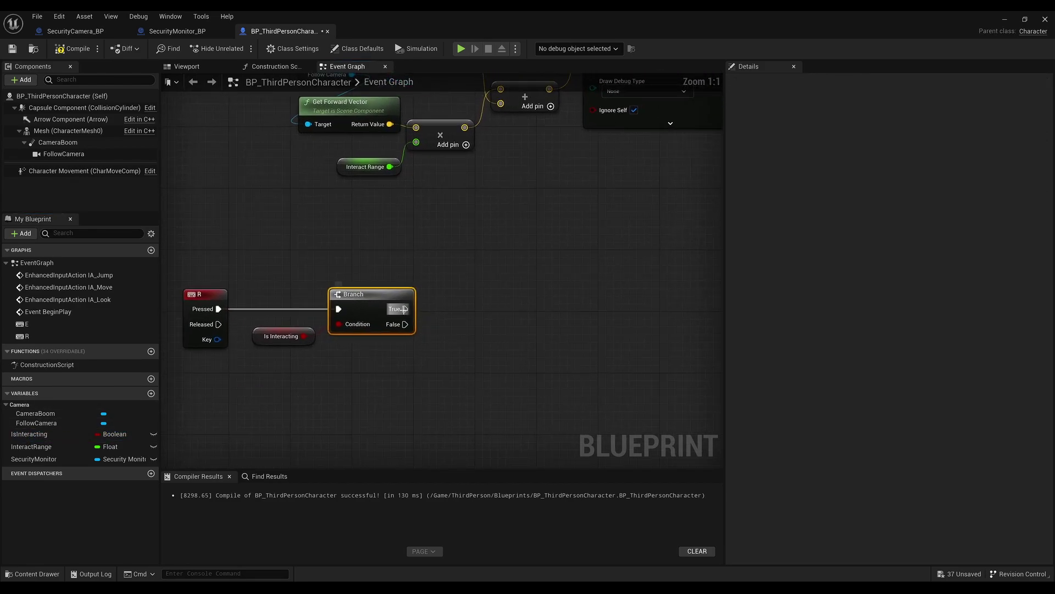
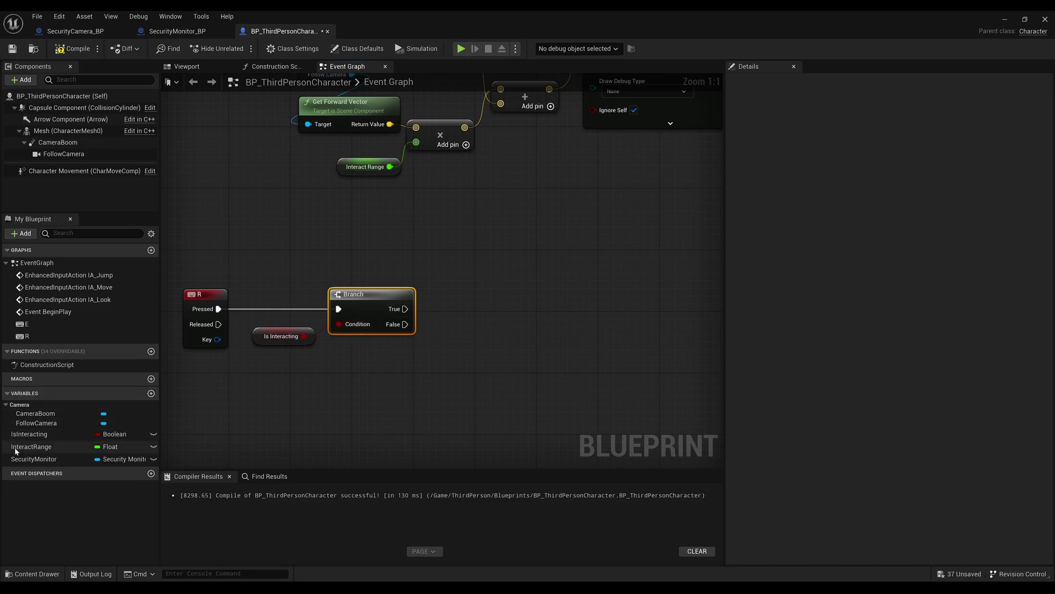
Add a Security Monitor getter with an Is Valid check, driven from the Branch's True output.
mouse_move(32, 459)
mouse_down()
mouse_move(338, 355)
mouse_move(463, 341)
mouse_up()
click(374, 368)
text(isvalid)
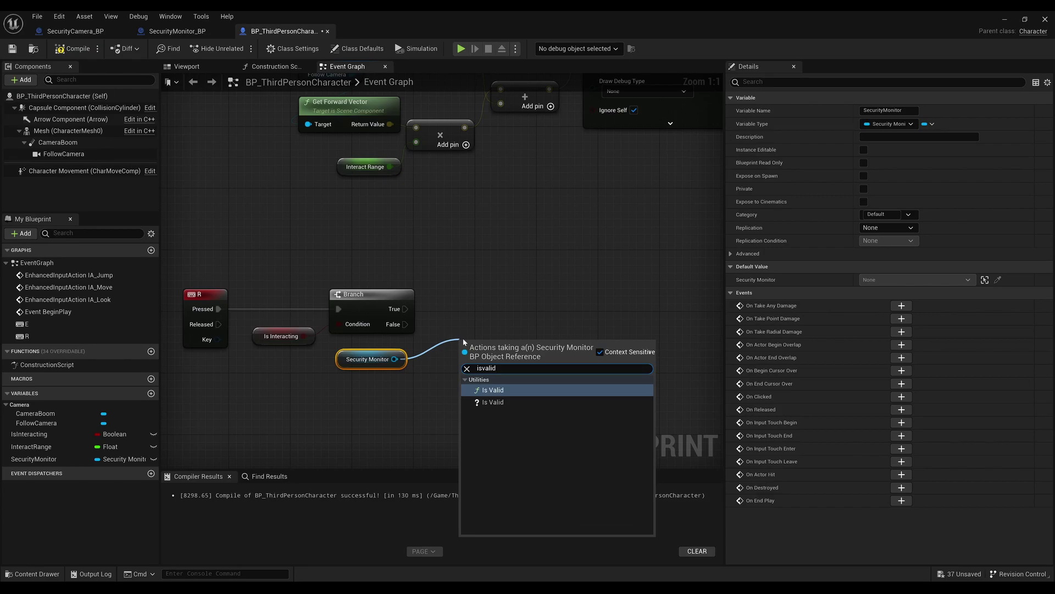
key(Return)
drag(462, 355, 405, 309)
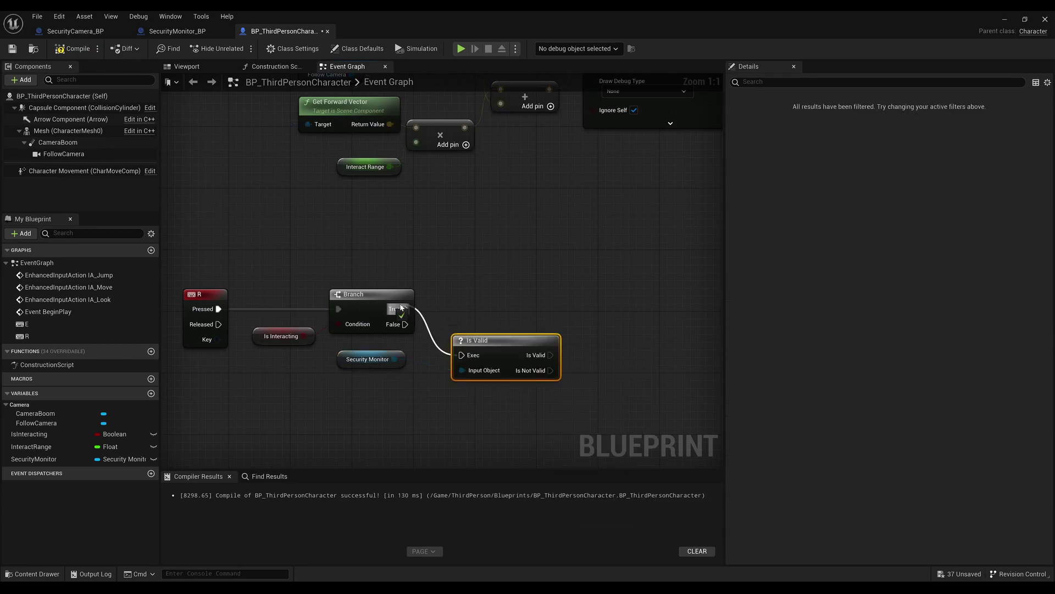
drag(503, 357, 494, 311)
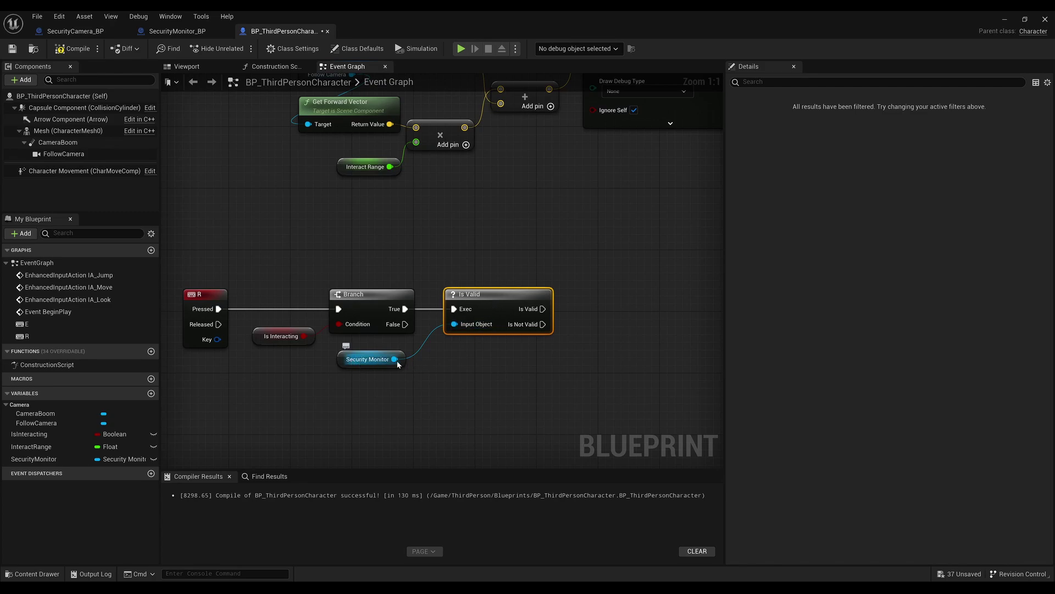
Call Swap Camera on Security Monitor when valid, then compile the character Blueprint.
drag(395, 359, 539, 361)
text(swap)
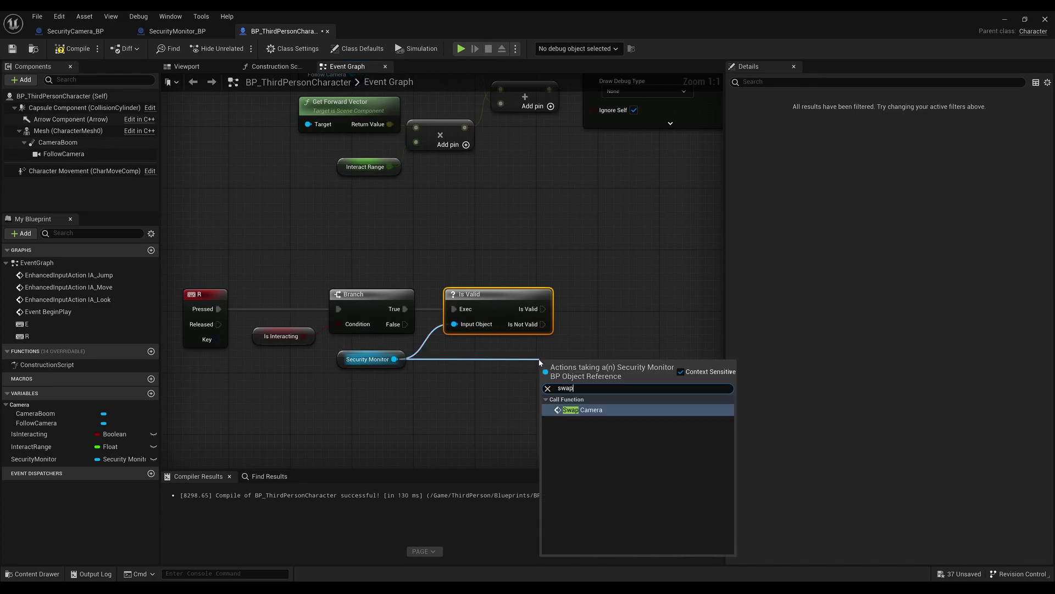
key(Return)
drag(547, 386, 542, 308)
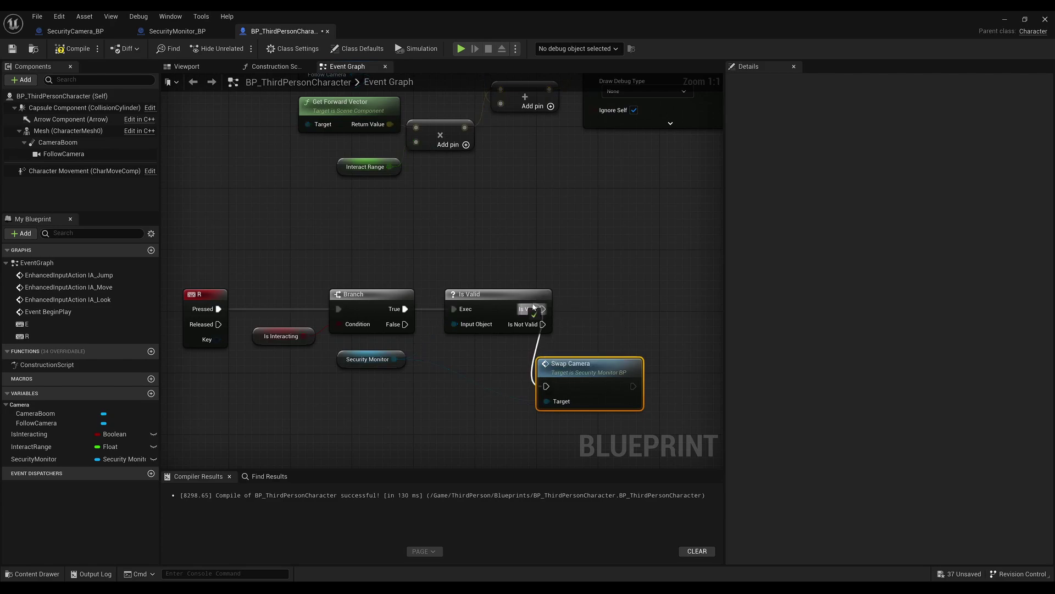
drag(562, 370, 615, 291)
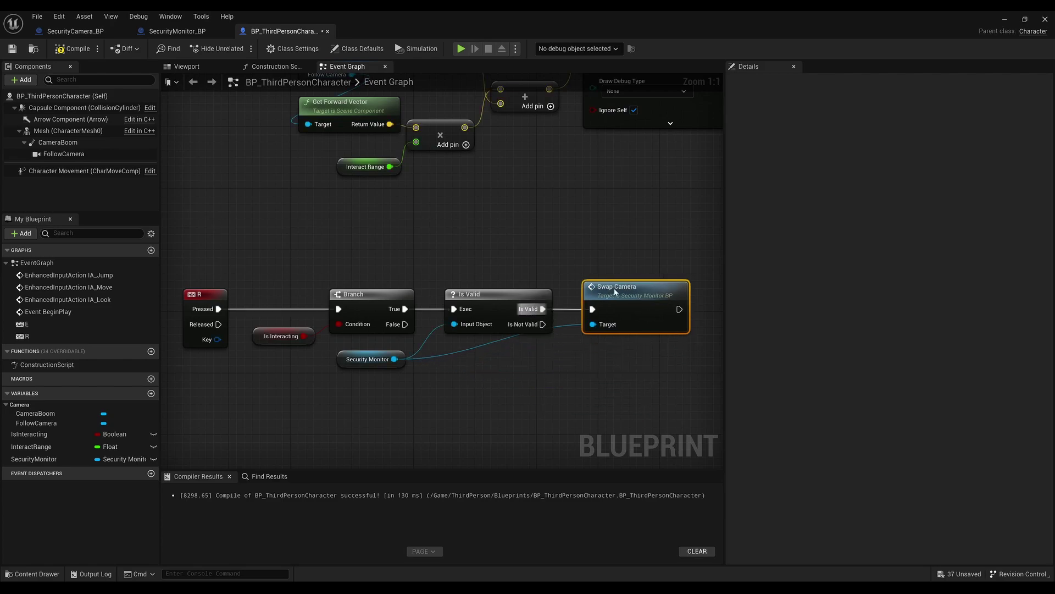
click(534, 369)
click(73, 49)
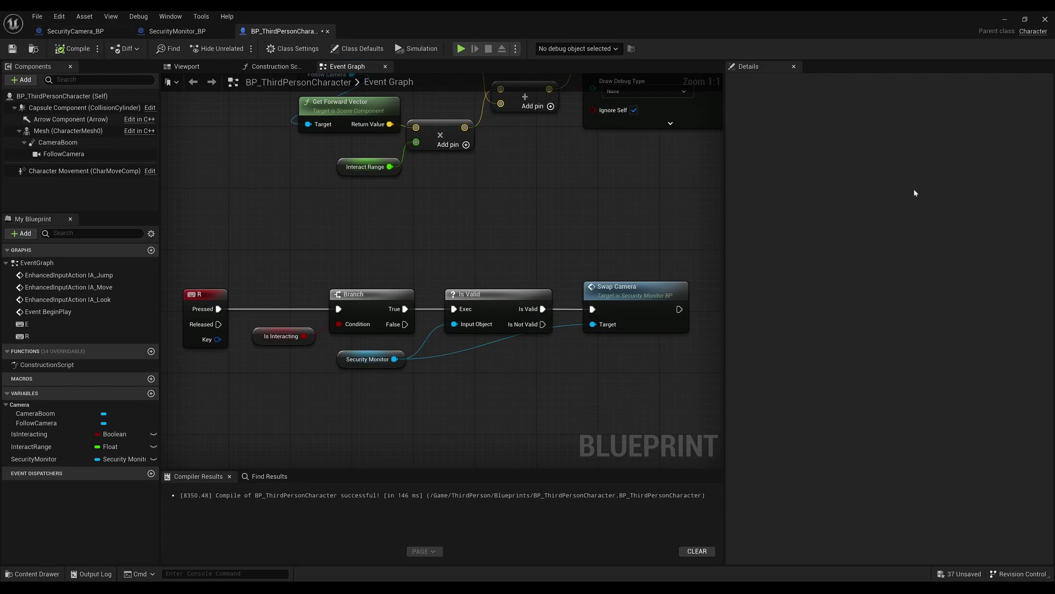
Insert a Branch on Is Interacting after IA_Look Triggered, with False driving Add Controller Yaw Input.
scroll(560, 197, down, 5)
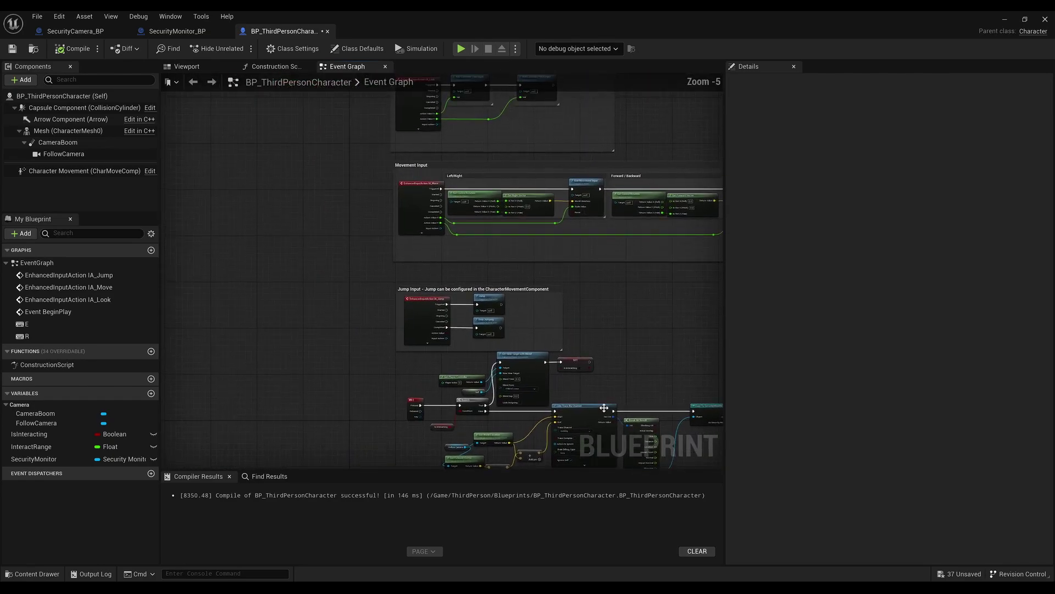
mouse_move(508, 408)
right_down()
mouse_move(507, 297)
mouse_move(508, 341)
right_up()
scroll(385, 256, up, 4)
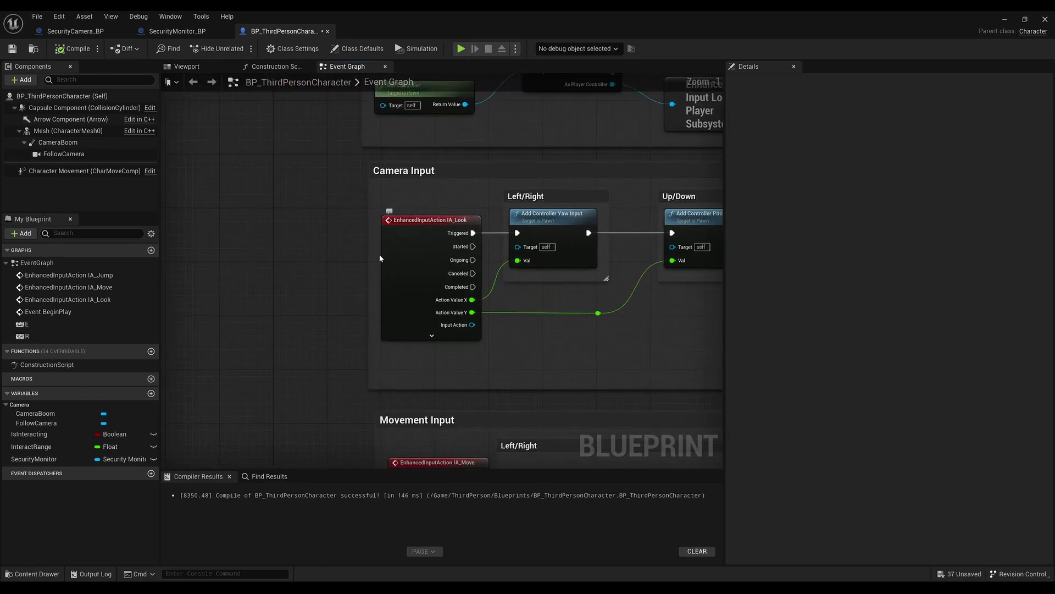
drag(368, 256, 256, 256)
mouse_move(457, 227)
mouse_down()
mouse_move(336, 226)
mouse_move(433, 233)
mouse_up()
key(Escape)
click(387, 233)
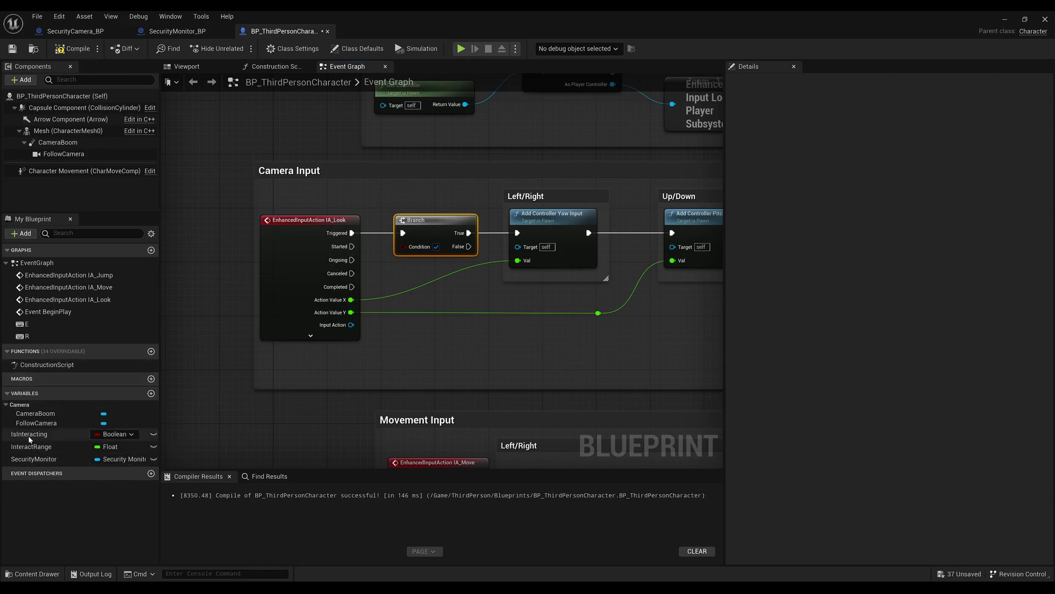
mouse_move(29, 435)
mouse_down()
mouse_move(365, 247)
mouse_move(308, 196)
mouse_up()
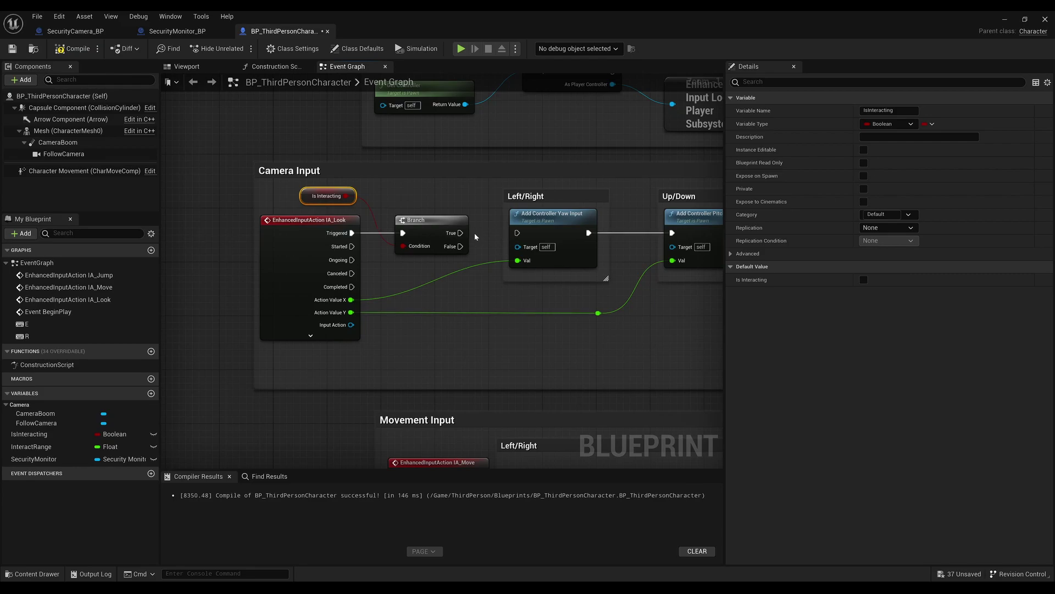
click(475, 236)
drag(460, 246, 520, 234)
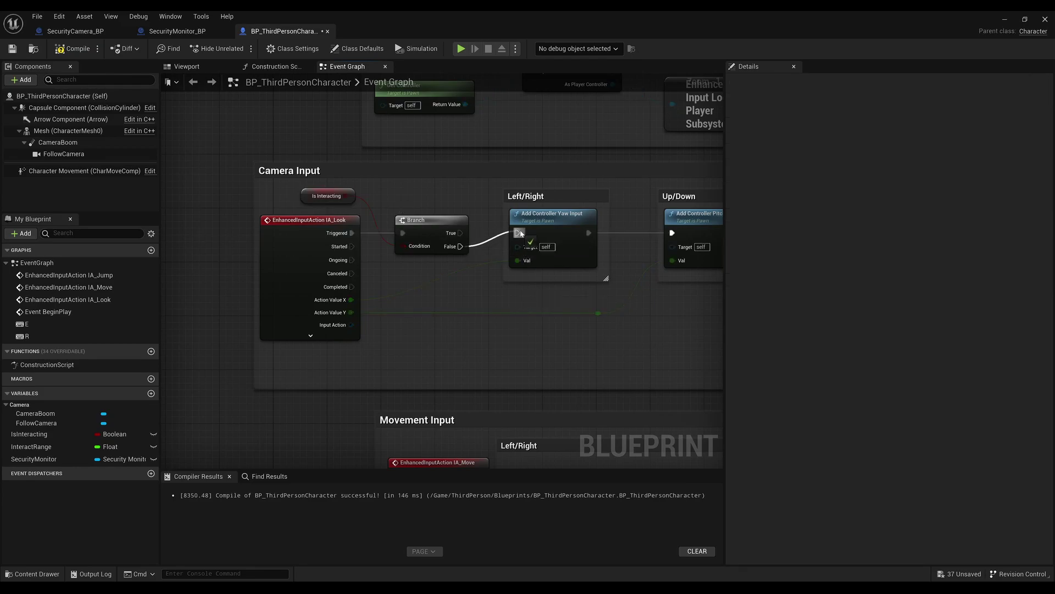
right_drag(484, 379, 377, 303)
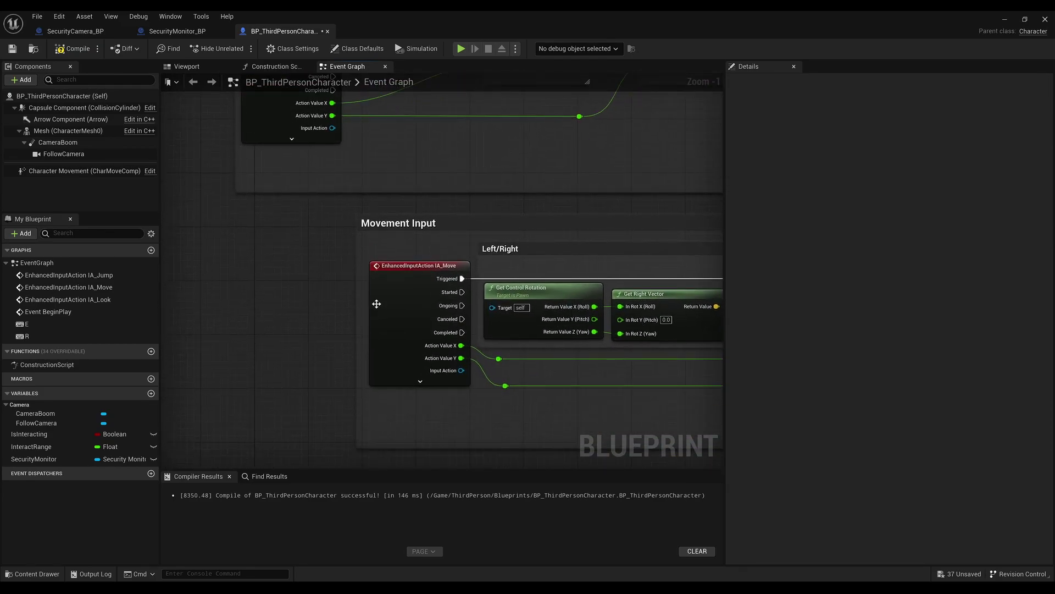
Route IA_Move Triggered through a Branch on Is Interacting, with False driving Add Movement Input.
drag(356, 304, 102, 308)
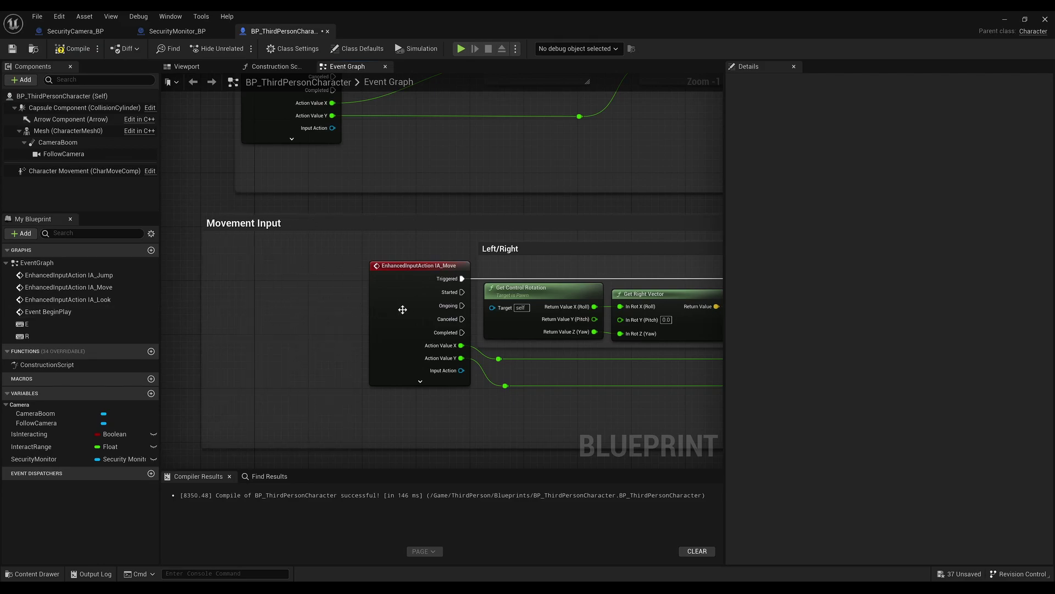
drag(403, 309, 263, 311)
drag(311, 284, 396, 283)
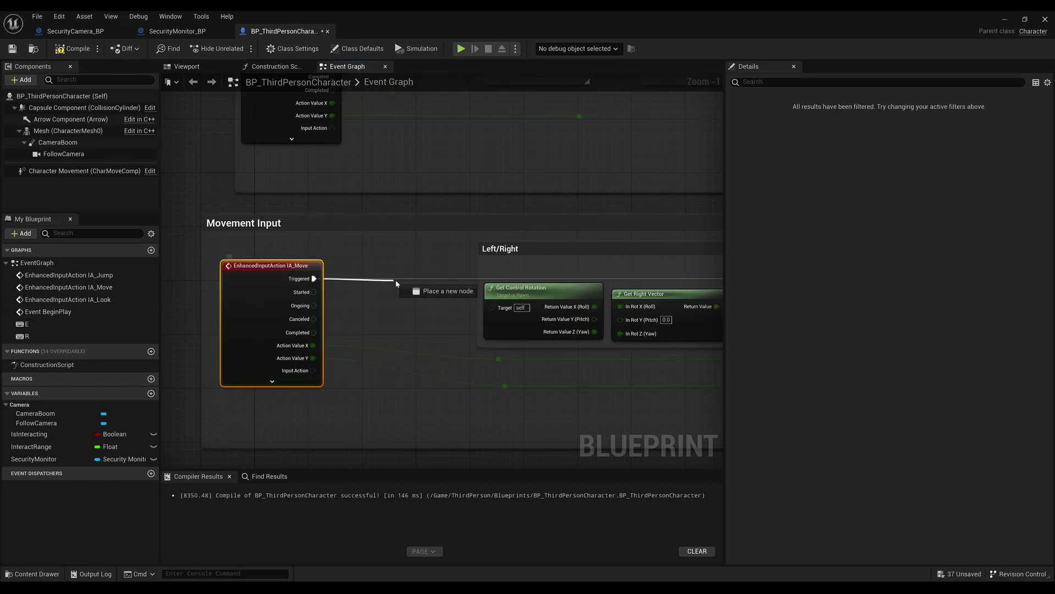
text(branch)
key(Return)
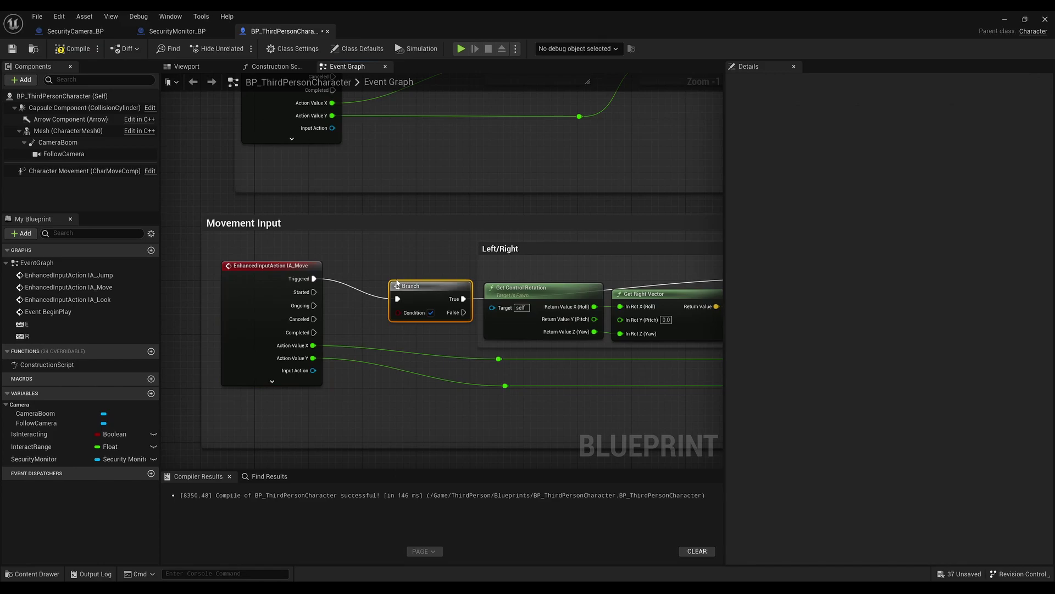
drag(423, 289, 404, 273)
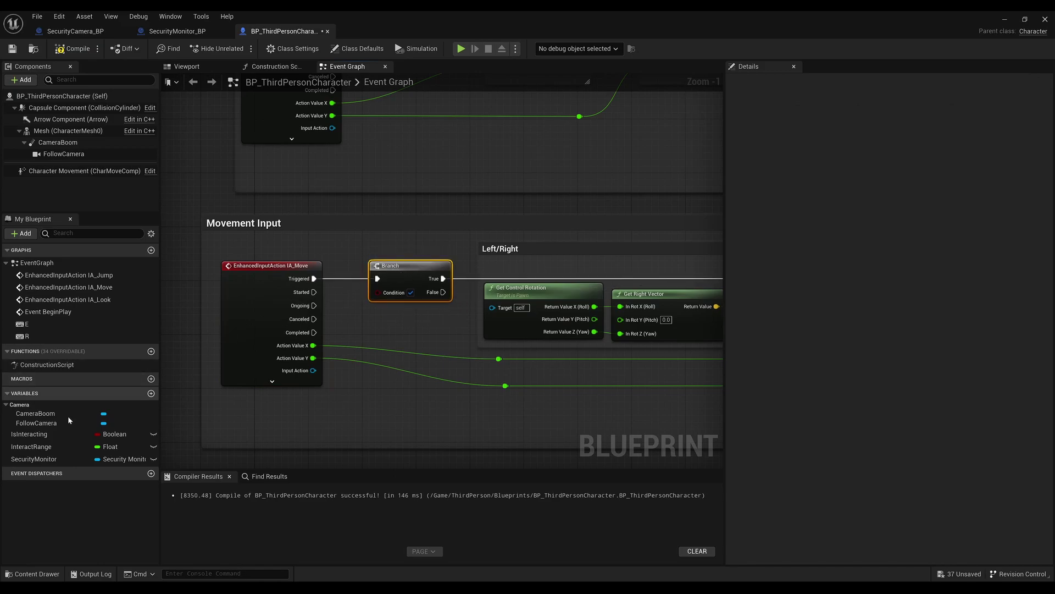
drag(29, 434, 381, 294)
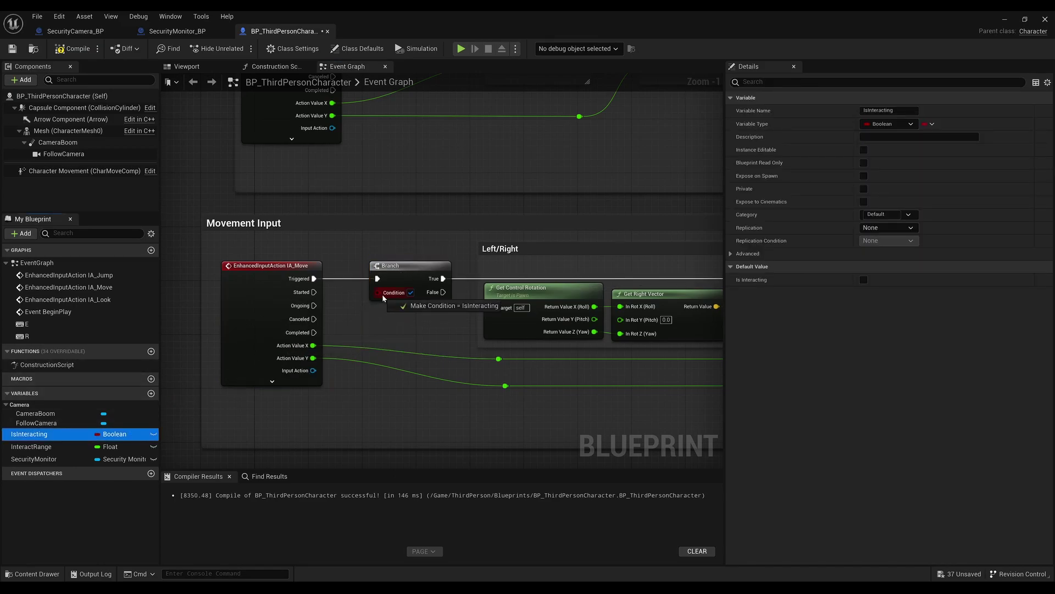
drag(295, 293, 268, 252)
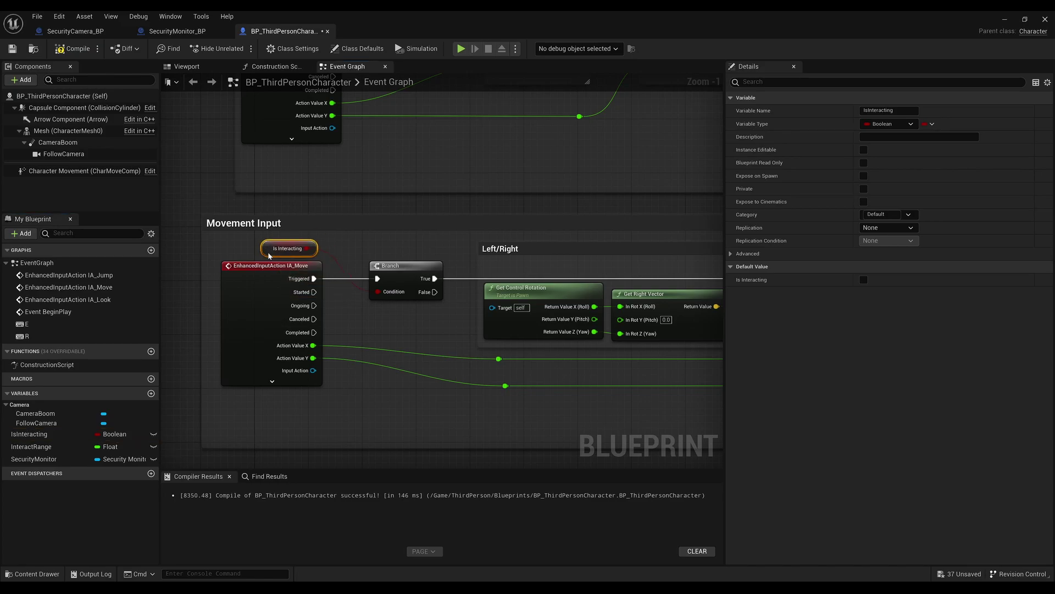
right_drag(448, 290, 355, 285)
click(354, 285)
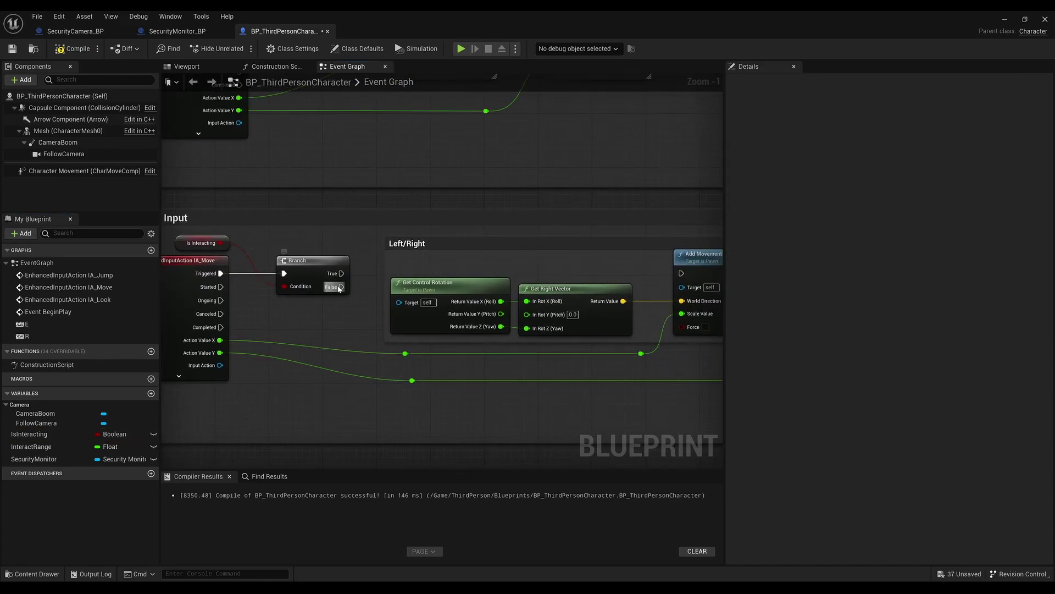
drag(341, 287, 682, 274)
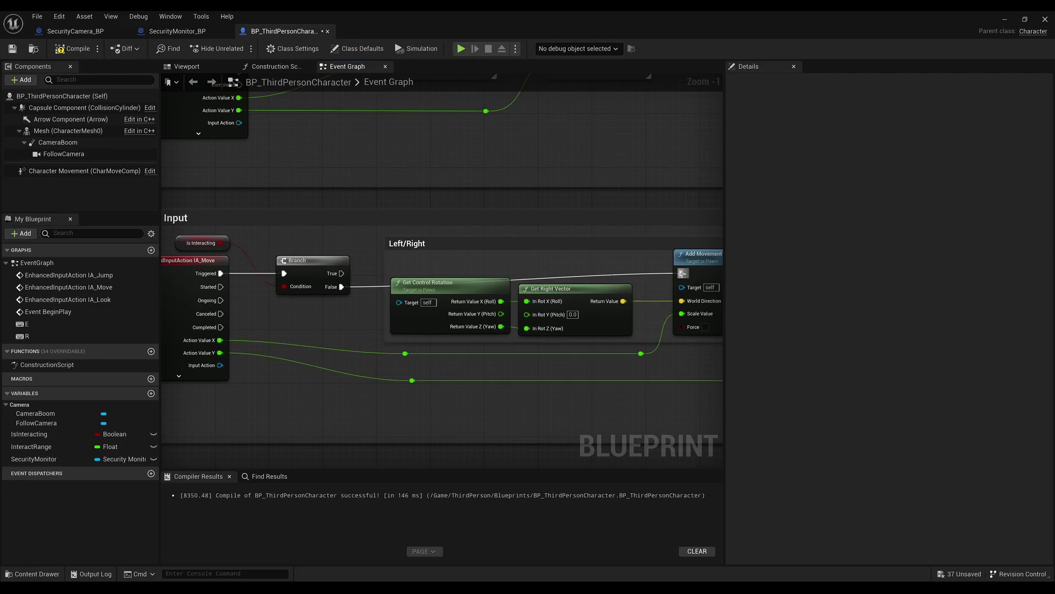
right_drag(413, 406, 453, 301)
Insert a Branch on Is Interacting between IA_Jump Triggered and Jump, running Jump from False.
right_drag(456, 193, 454, 157)
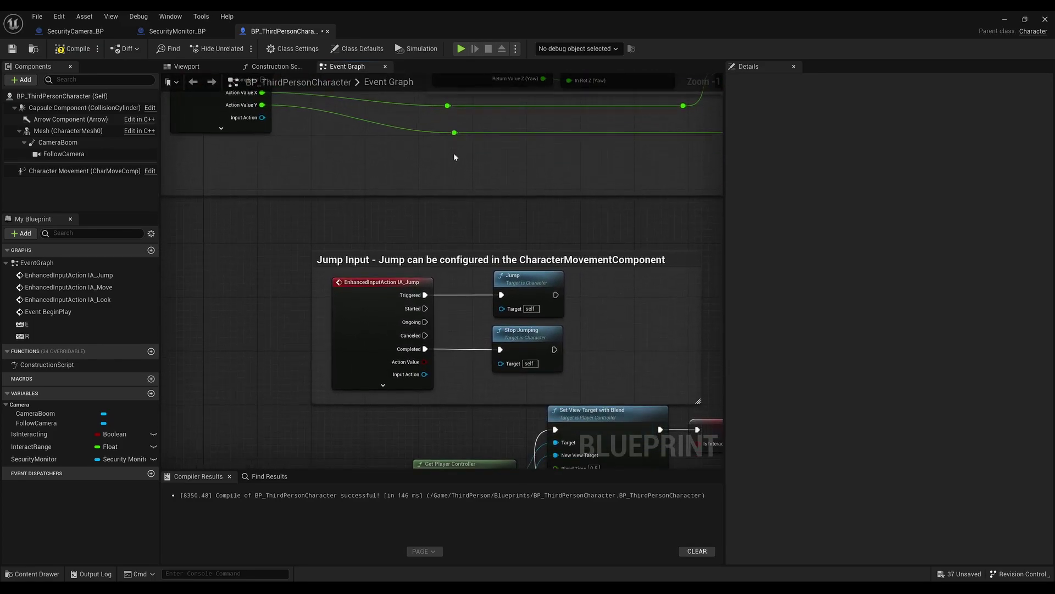
drag(312, 315, 198, 324)
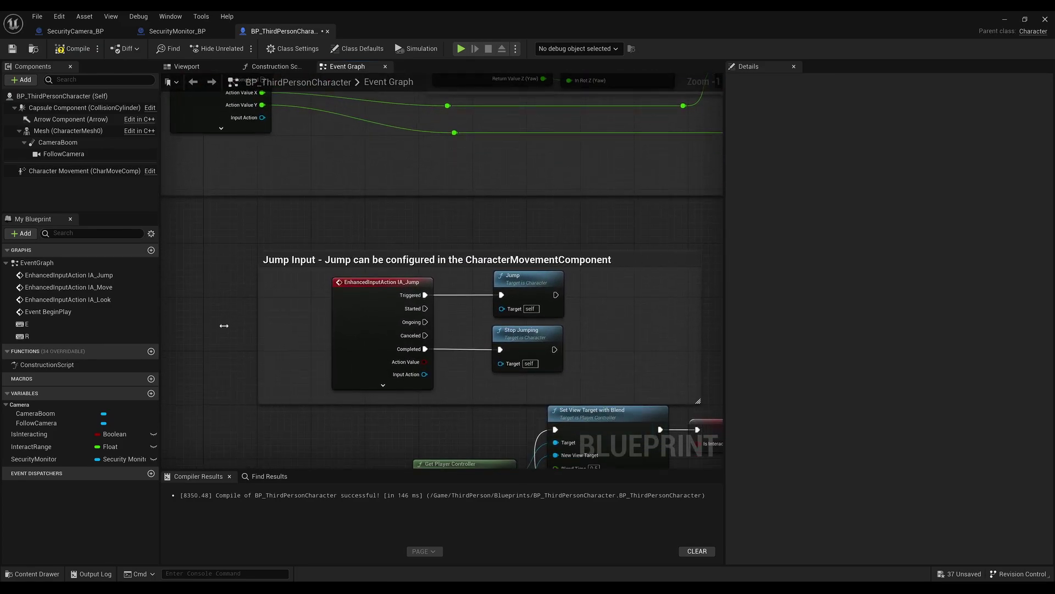
drag(380, 327, 274, 324)
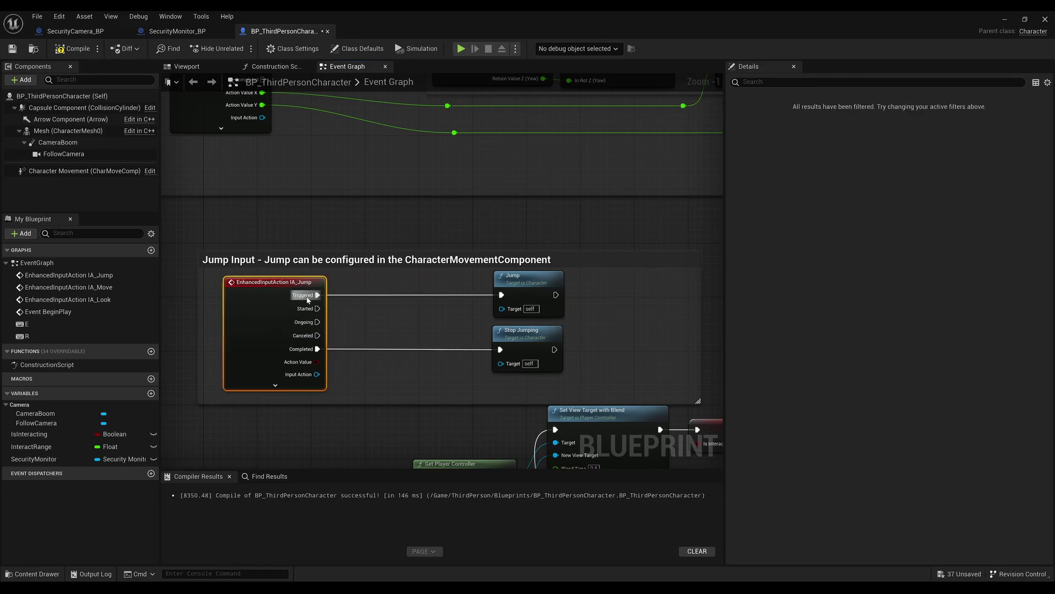
drag(317, 295, 394, 298)
text(branch)
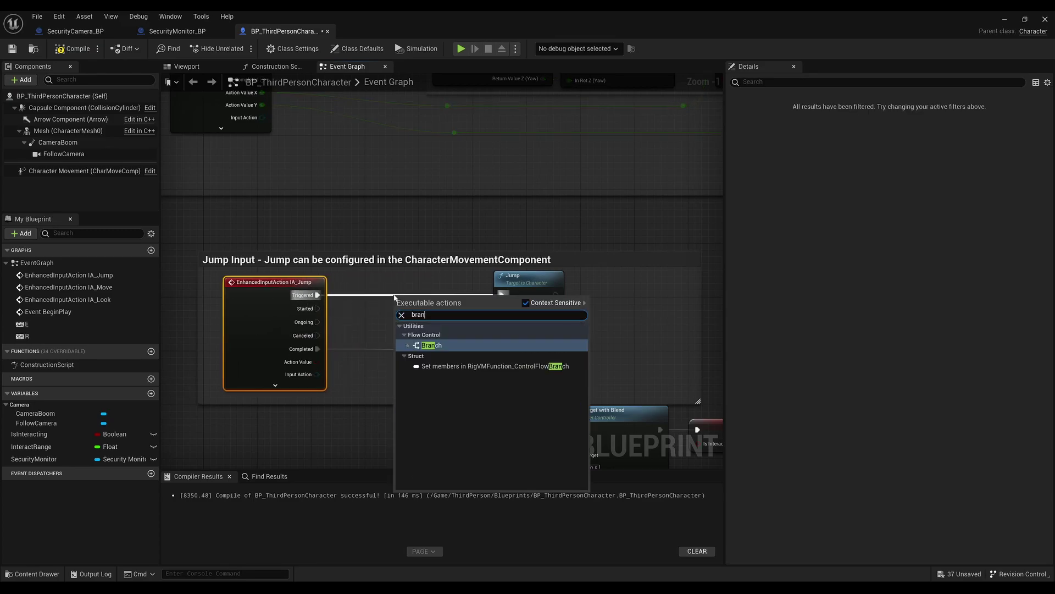
key(Return)
drag(422, 296, 428, 289)
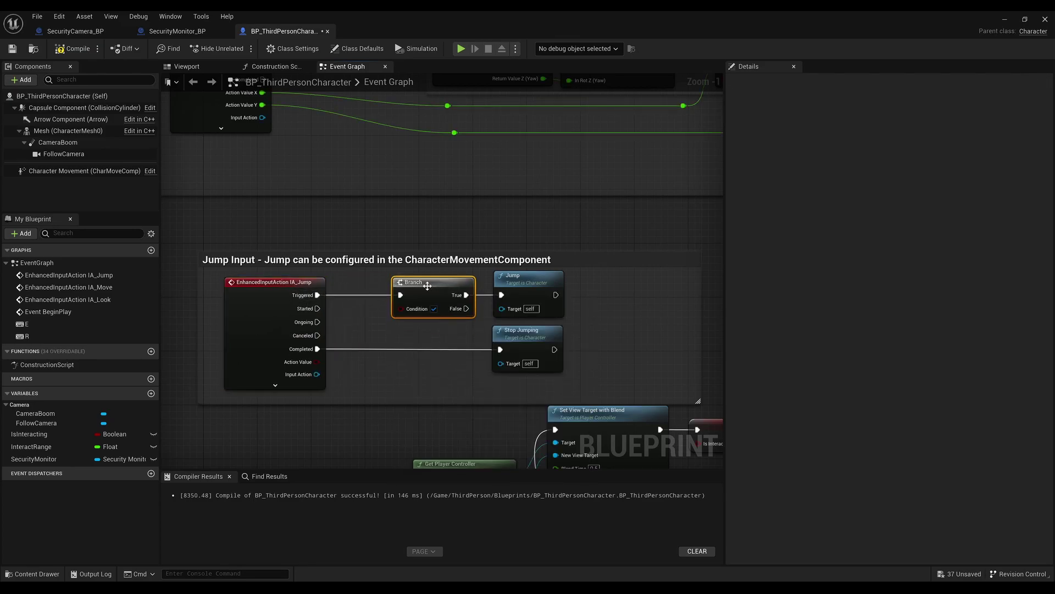
drag(29, 434, 400, 308)
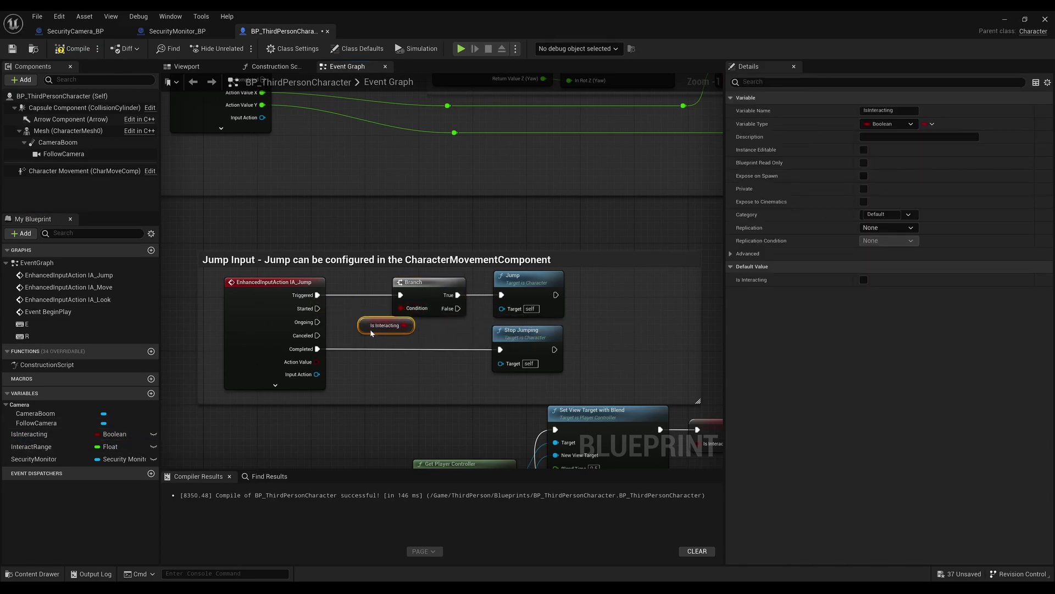
drag(326, 310, 352, 335)
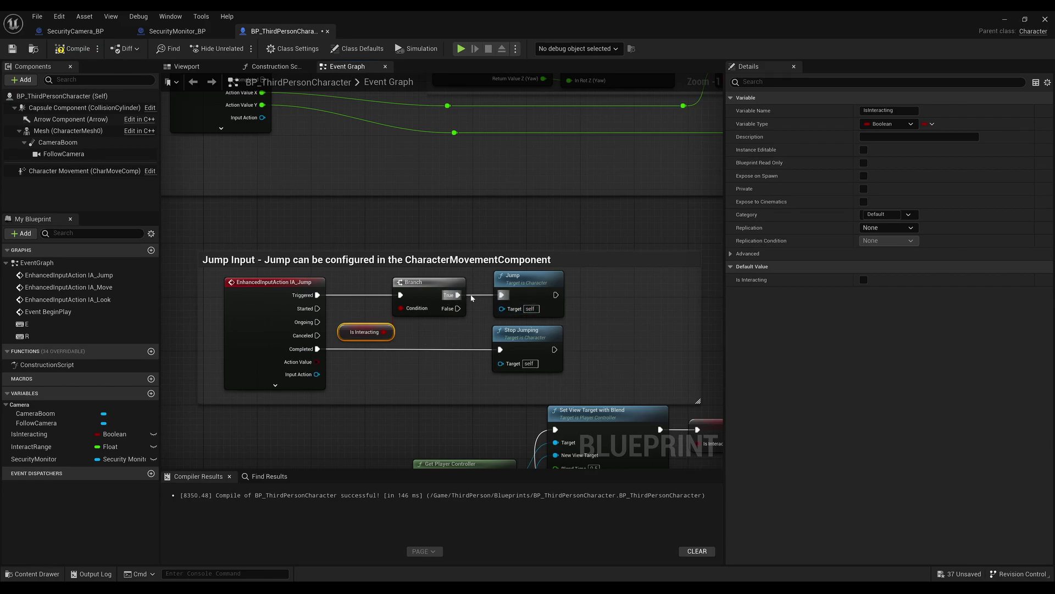
ctrl+drag(459, 295, 458, 308)
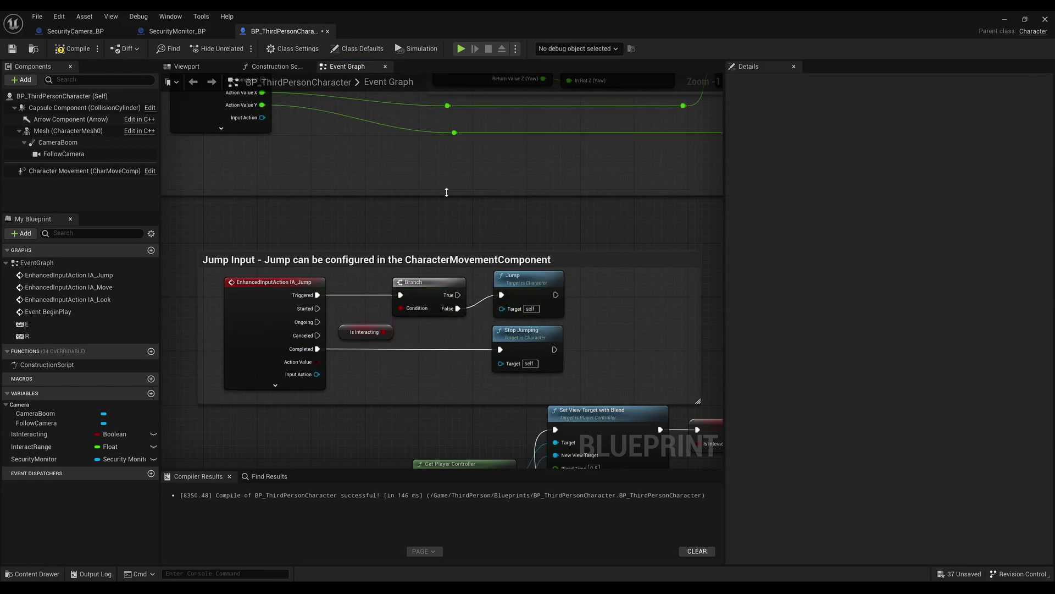
scroll(446, 192, down, 1)
right_drag(447, 191, 409, 355)
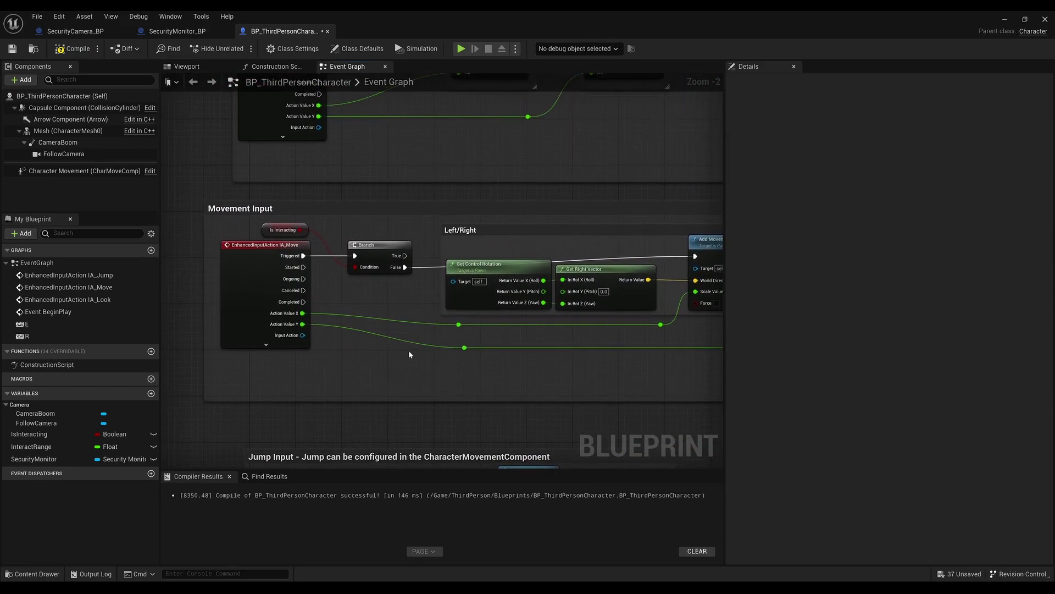
Make room above Movement Input and place a Security Monitor getter there.
drag(235, 236, 391, 286)
drag(233, 228, 253, 220)
scroll(440, 253, up, 1)
scroll(426, 216, down, 4)
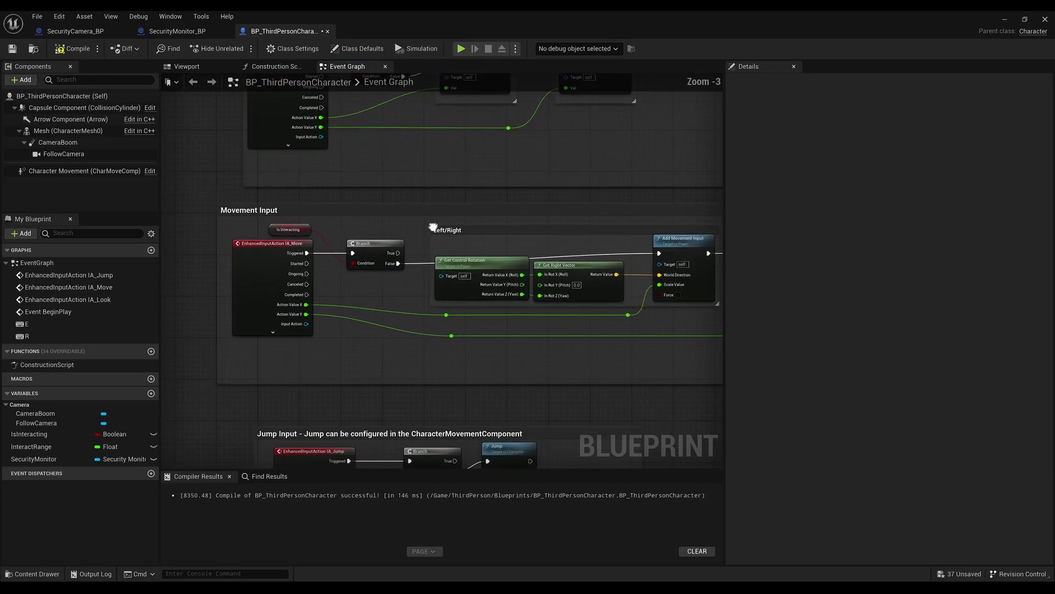
right_drag(425, 216, 372, 300)
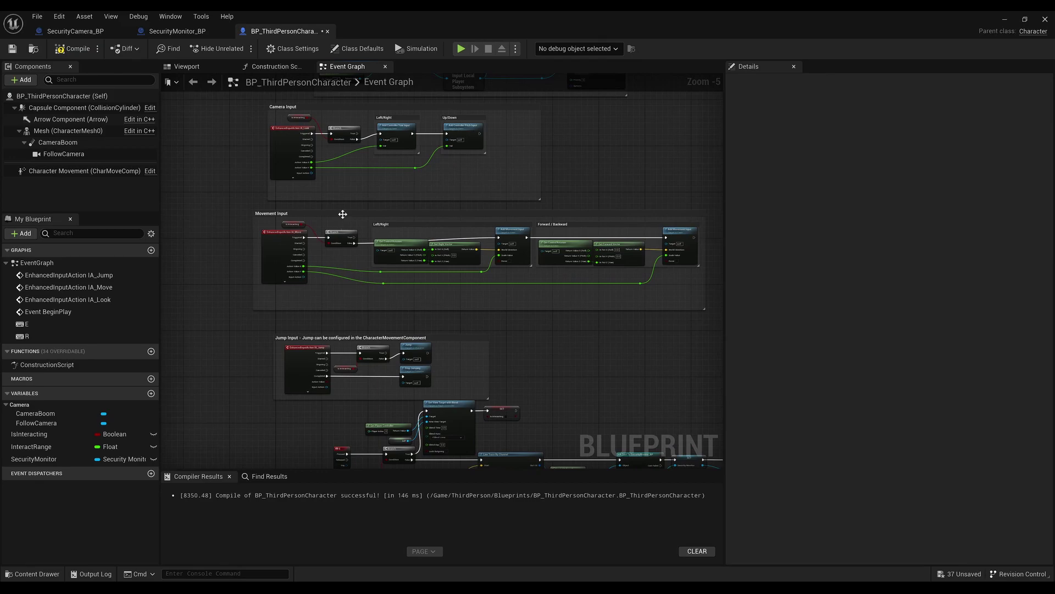
drag(342, 213, 343, 235)
scroll(374, 235, up, 3)
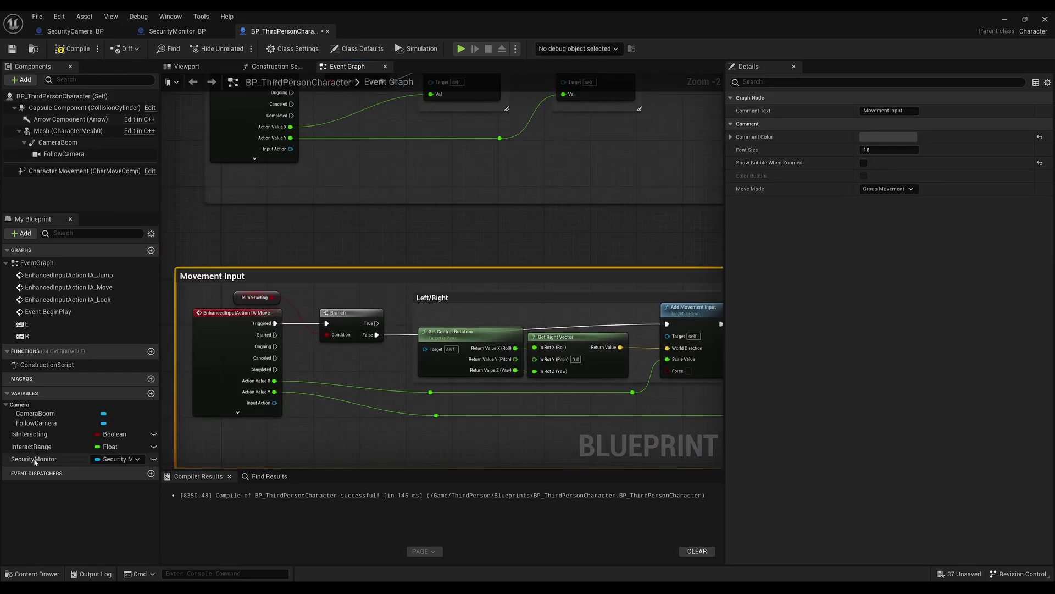
drag(34, 461, 320, 242)
click(356, 255)
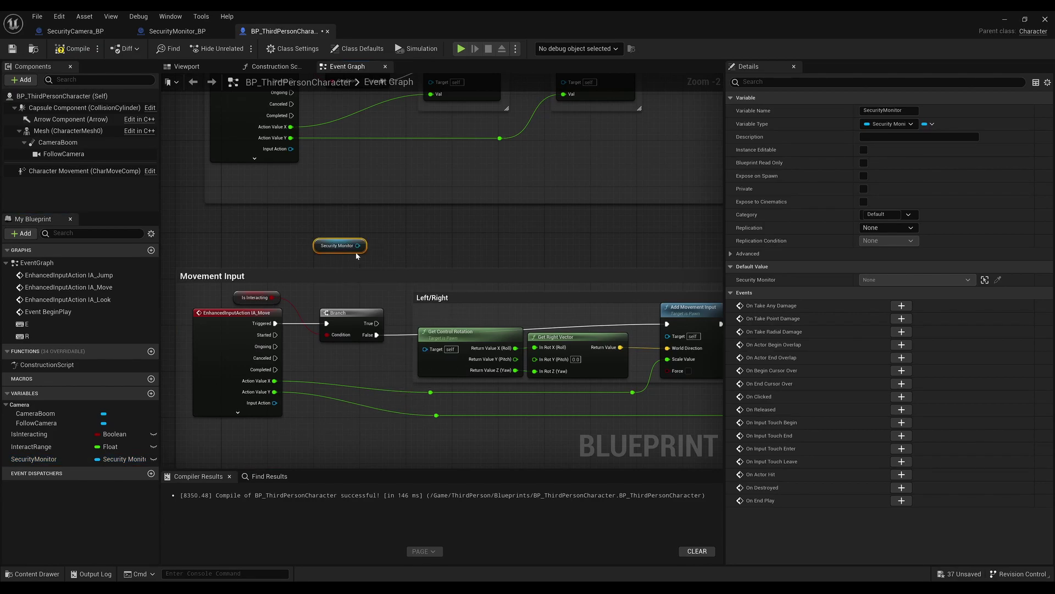
drag(358, 245, 410, 245)
text(s)
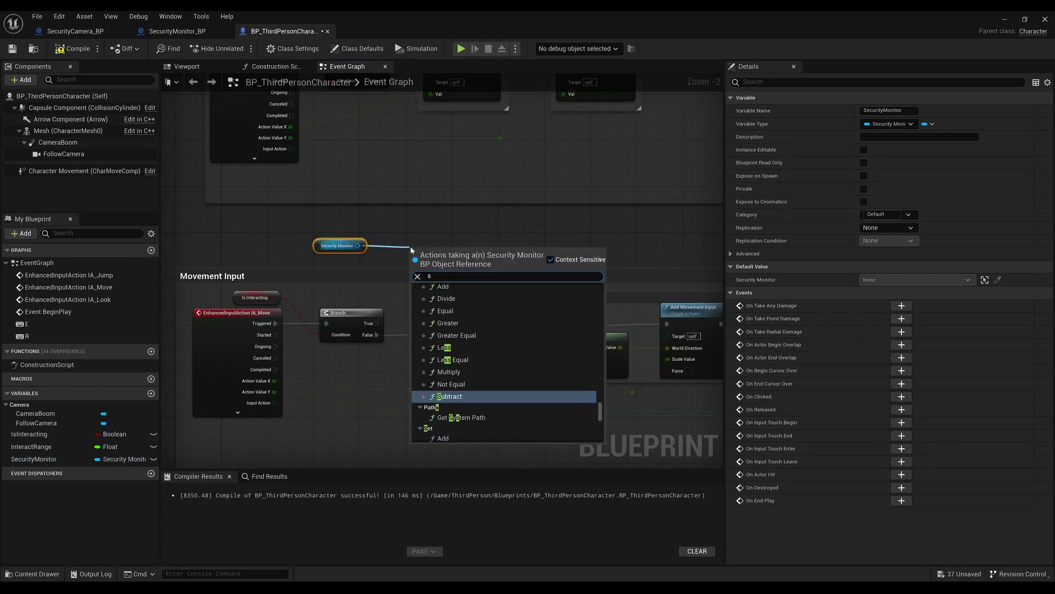
text(wi)
key(Escape)
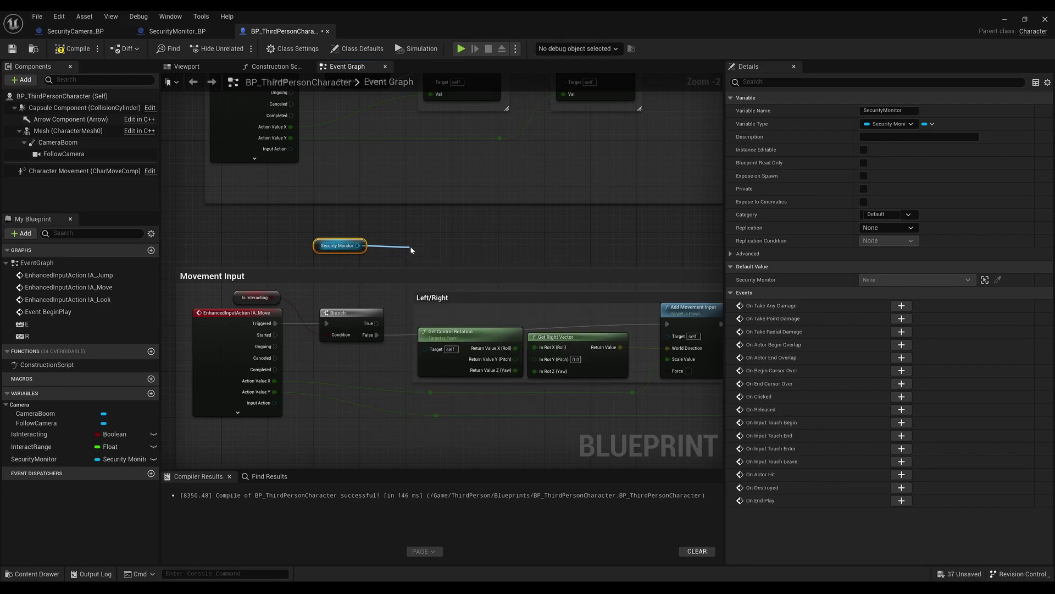
scroll(410, 246, up, 2)
Wire Branch True into an Is Valid check on Security Monitor and add New Player Input.
drag(366, 335, 414, 252)
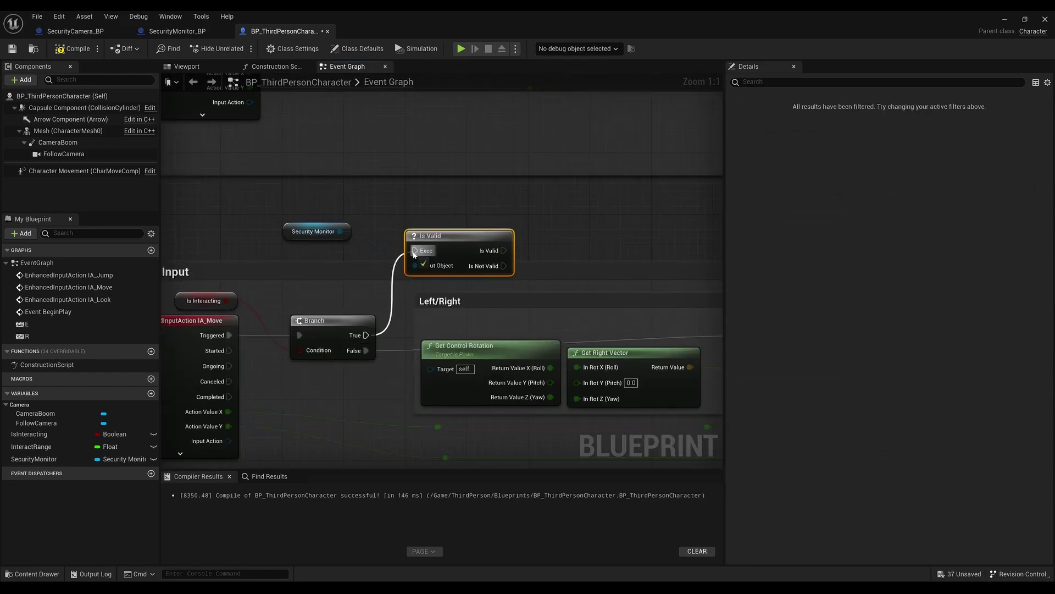
right_drag(504, 229, 425, 243)
mouse_move(218, 248)
mouse_down()
mouse_move(218, 288)
mouse_move(523, 254)
mouse_up()
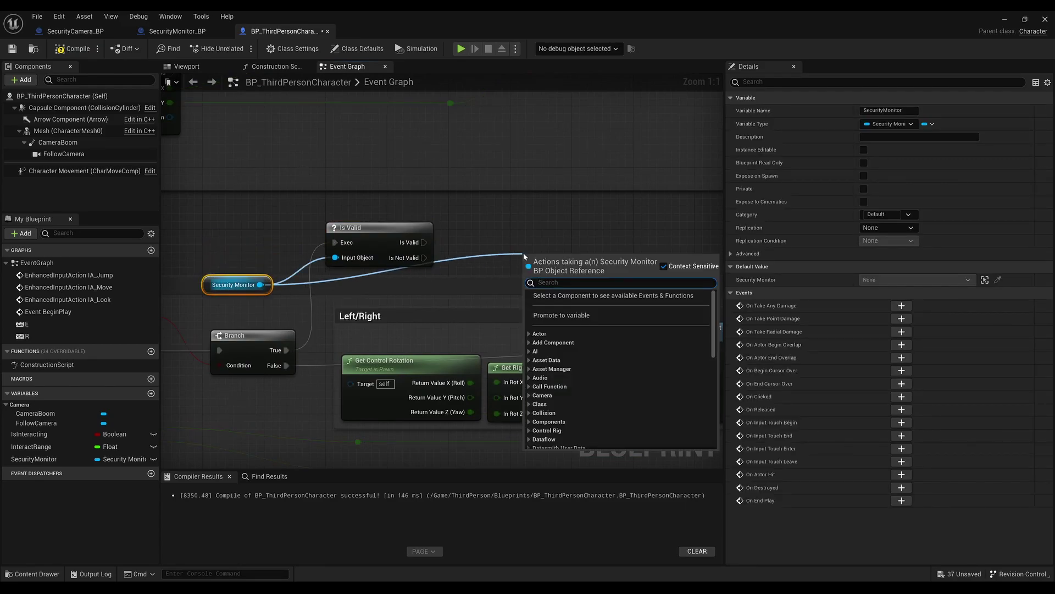
text(new player)
key(Return)
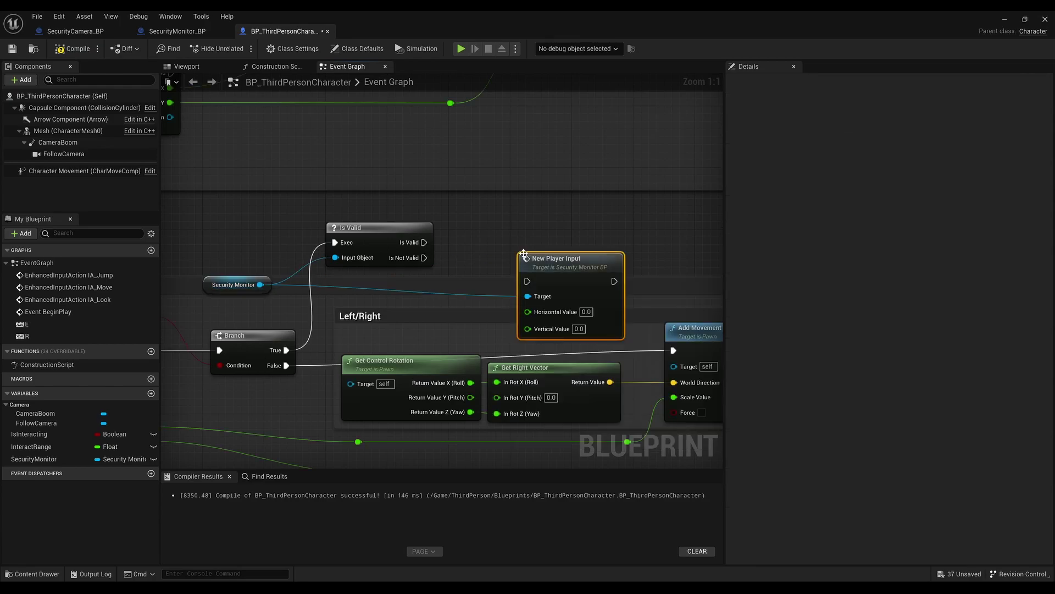
drag(577, 275, 539, 229)
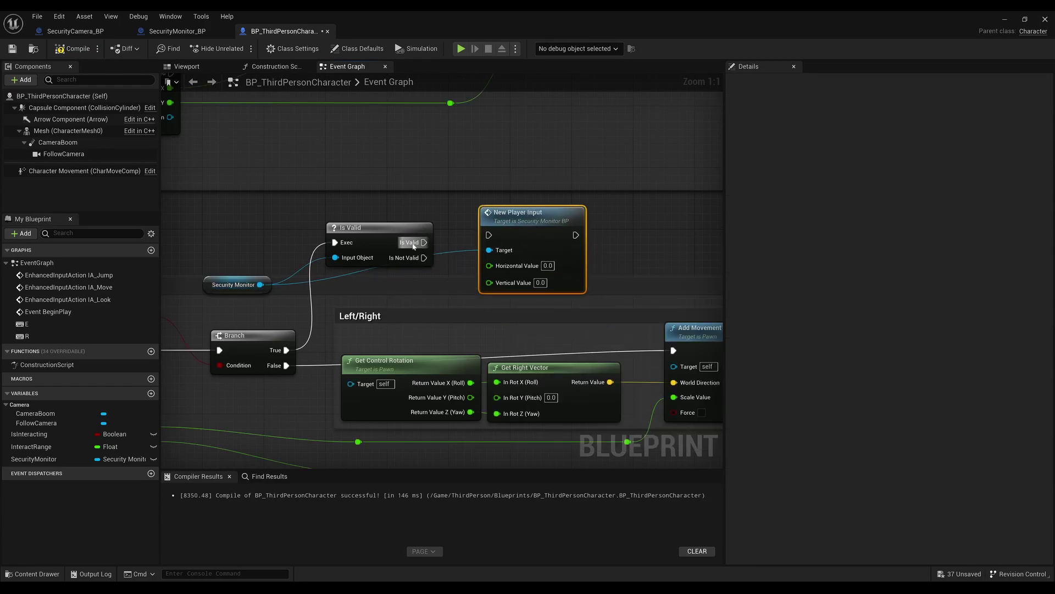
Run New Player Input when valid, feeding Action Value X and Y into Horizontal and Vertical Value.
drag(424, 243, 487, 237)
right_drag(329, 317, 416, 282)
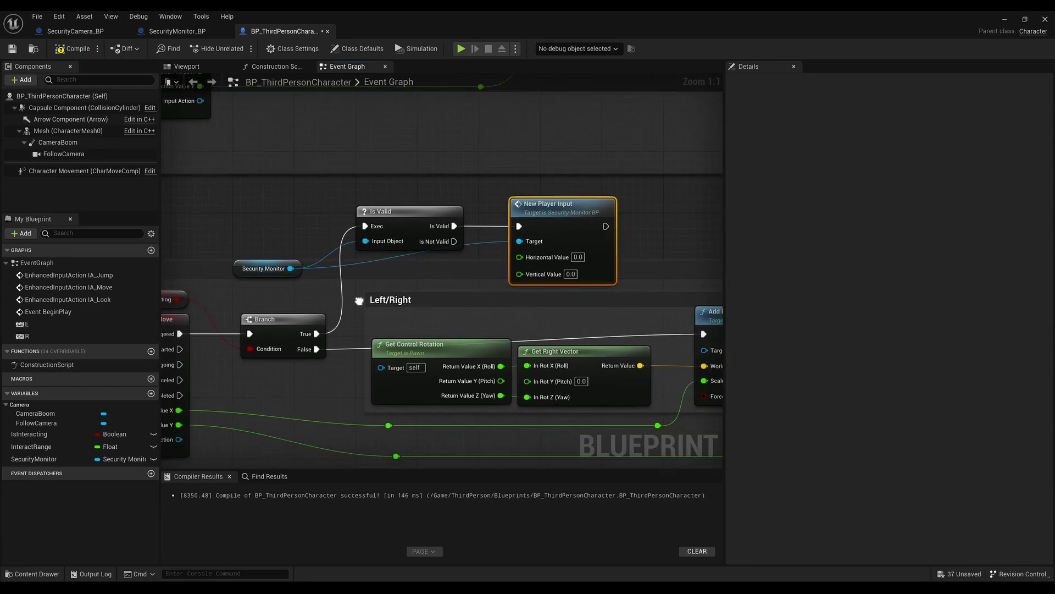
drag(235, 390, 582, 243)
drag(236, 405, 601, 251)
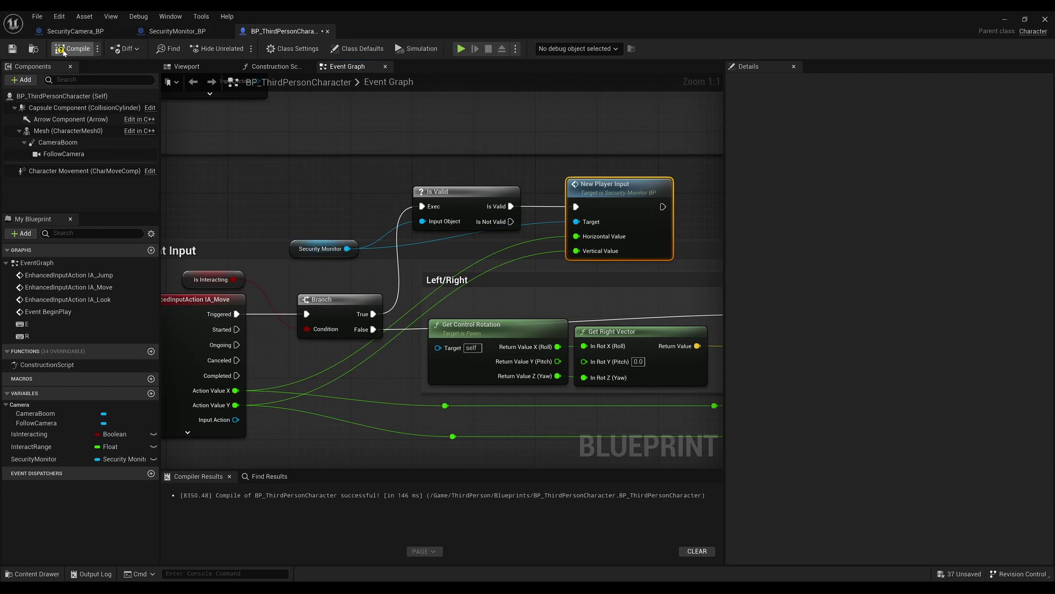
Compile the character Blueprint and minimize the editor back to the level.
click(60, 50)
scroll(363, 295, down, 3)
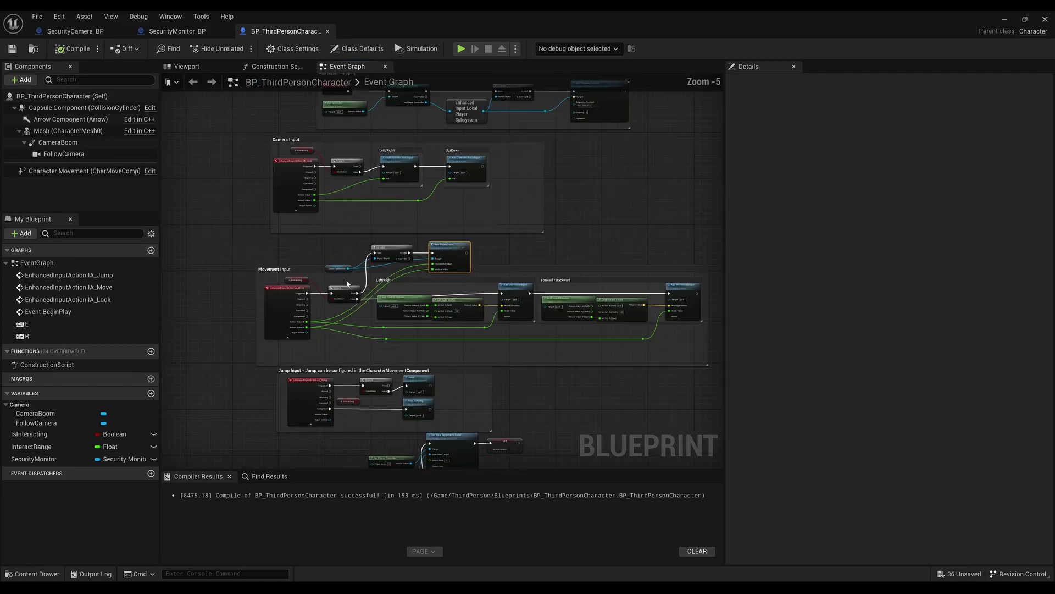
scroll(362, 295, down, 2)
right_drag(363, 295, 357, 310)
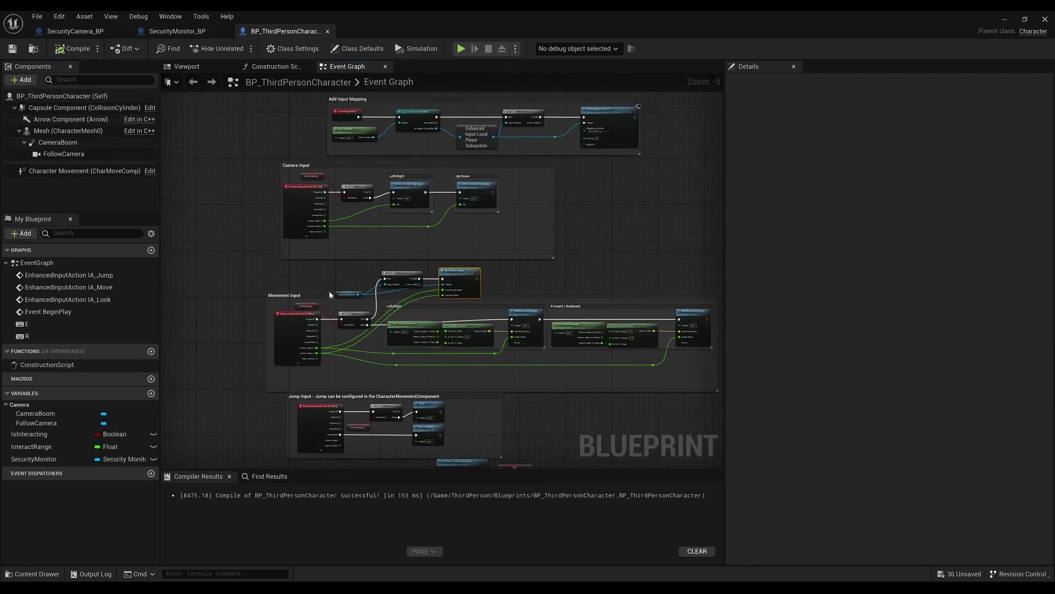
click(1004, 20)
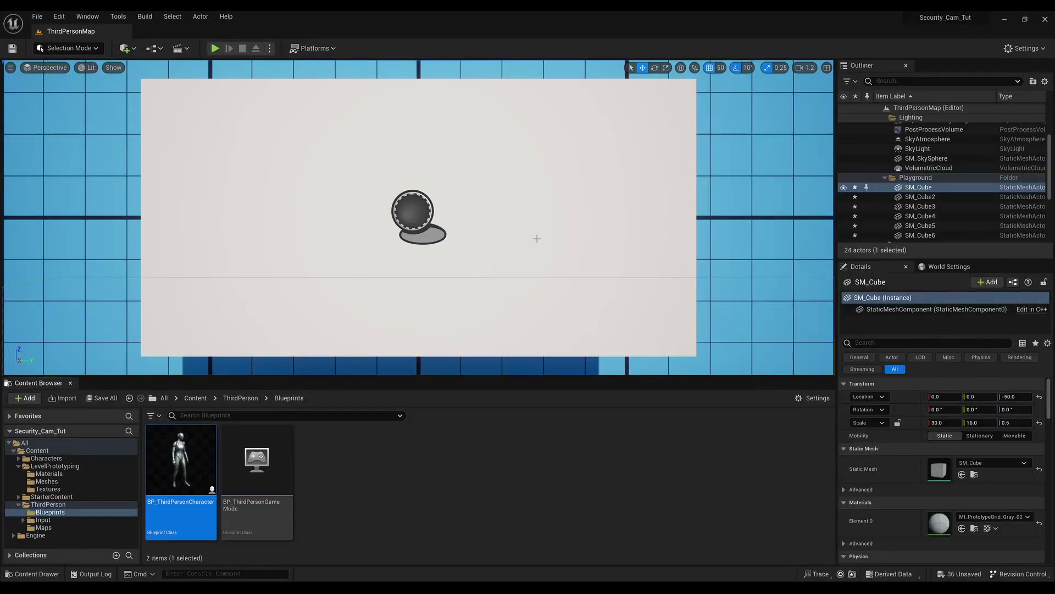
Place a new SecurityCamera_BP on the wall and rotate it to -120 degrees yaw.
right_drag(537, 235, 417, 242)
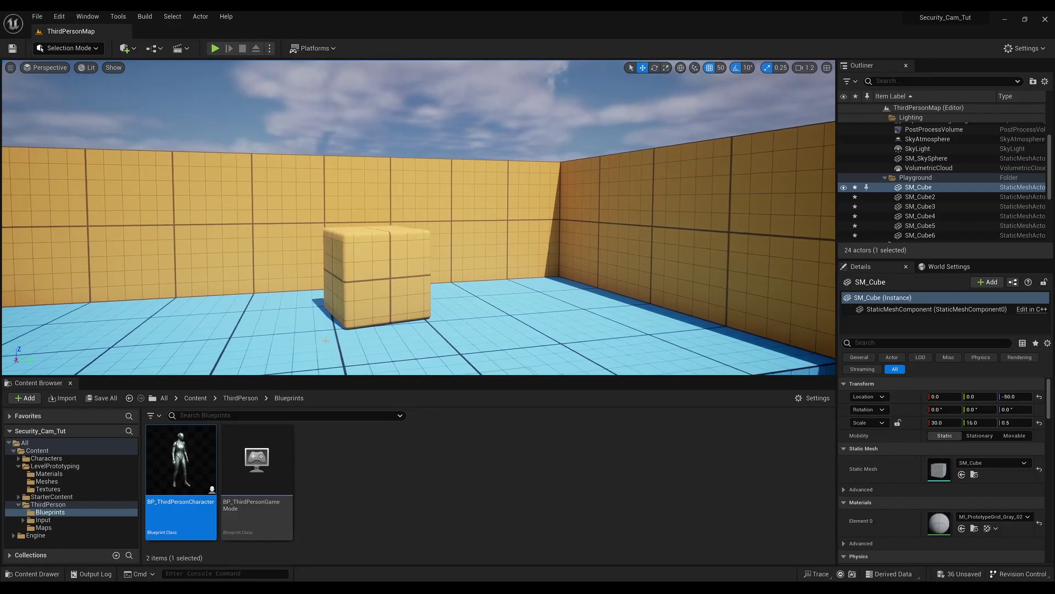
click(195, 398)
drag(483, 462, 558, 187)
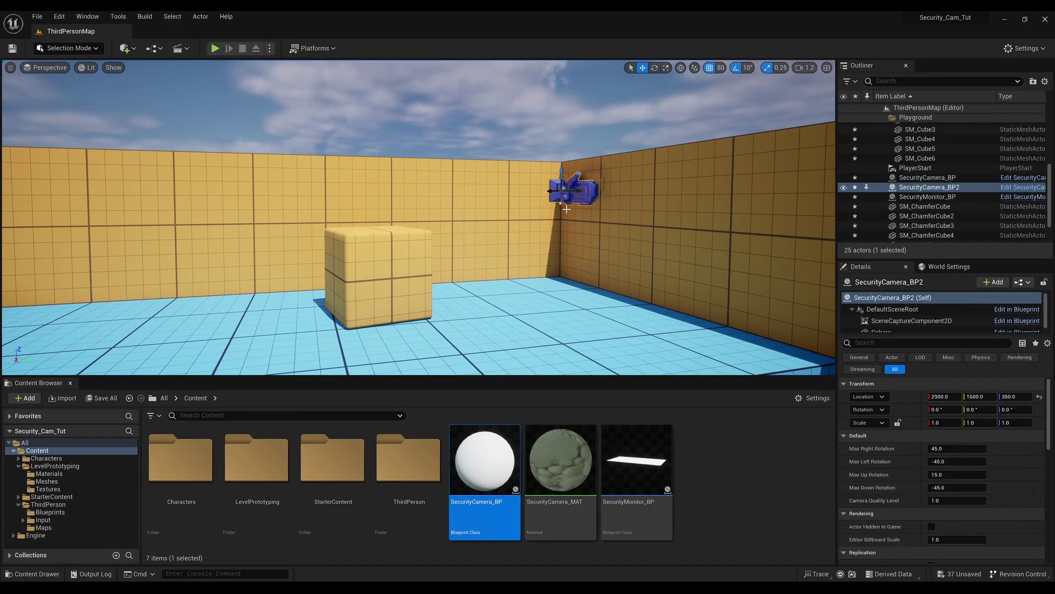
key(f)
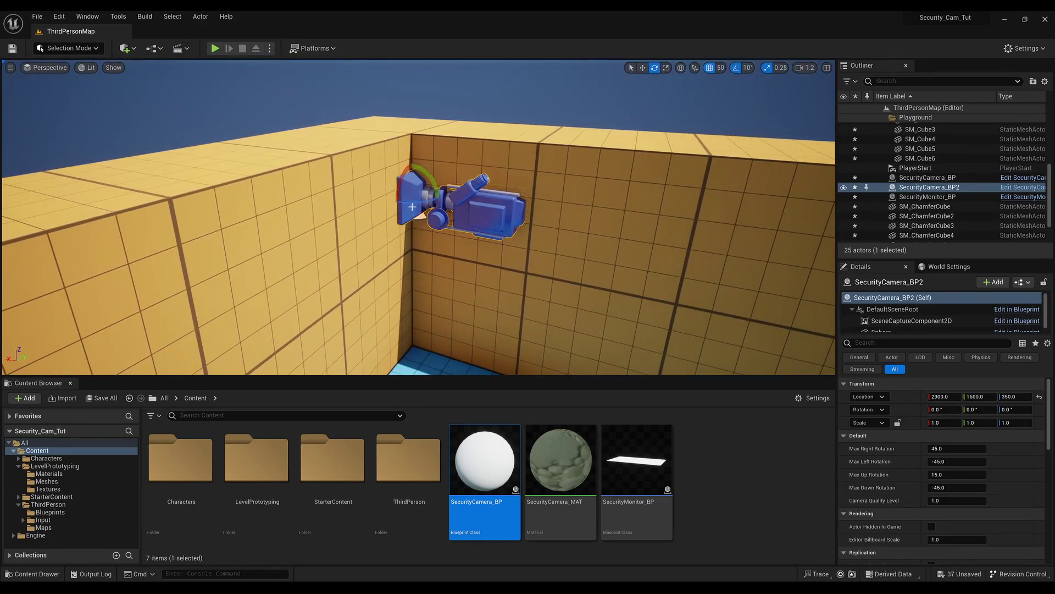
key(e)
mouse_move(385, 195)
mouse_down()
mouse_move(434, 198)
mouse_move(441, 216)
mouse_up()
key(w)
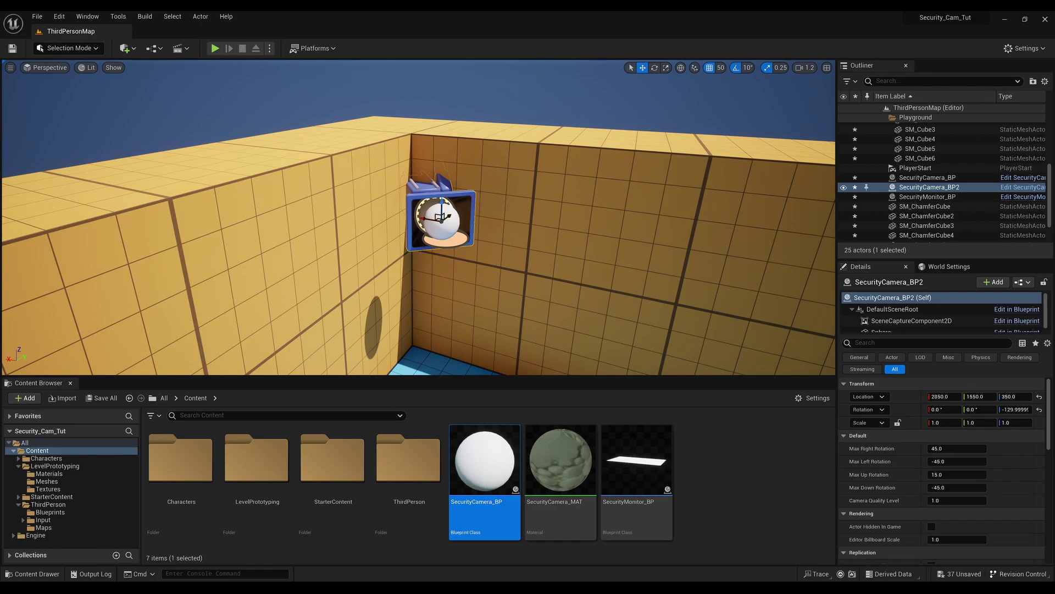
right_drag(482, 237, 386, 246)
Add Linked Cameras index 1 on SecurityMonitor_BP, picking SecurityCamera_BP2 with the eyedropper.
click(511, 234)
right_drag(511, 234, 512, 233)
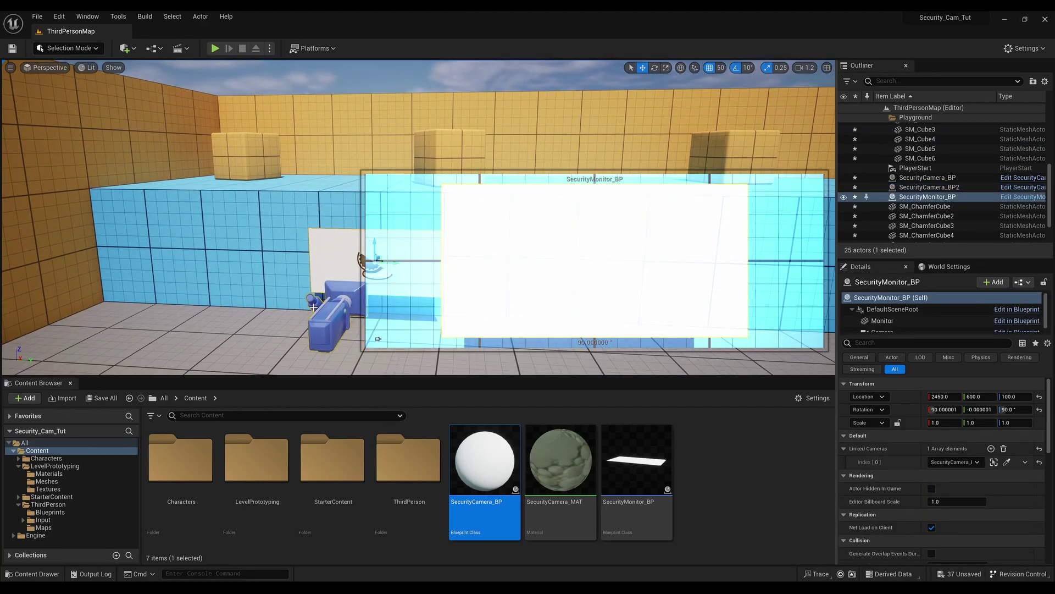
right_drag(314, 306, 313, 306)
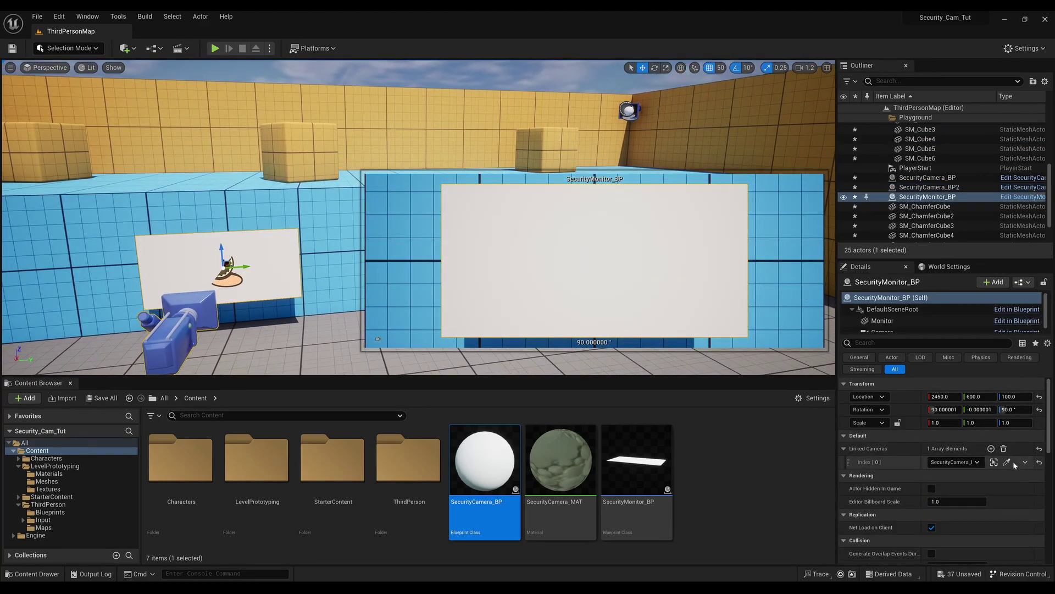
click(991, 449)
click(1007, 476)
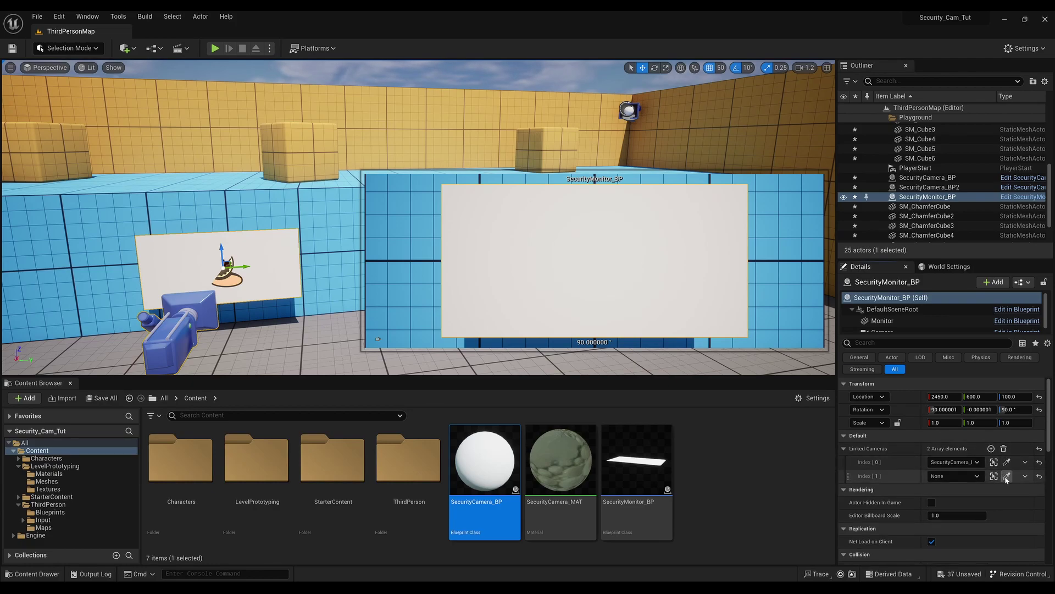
click(629, 110)
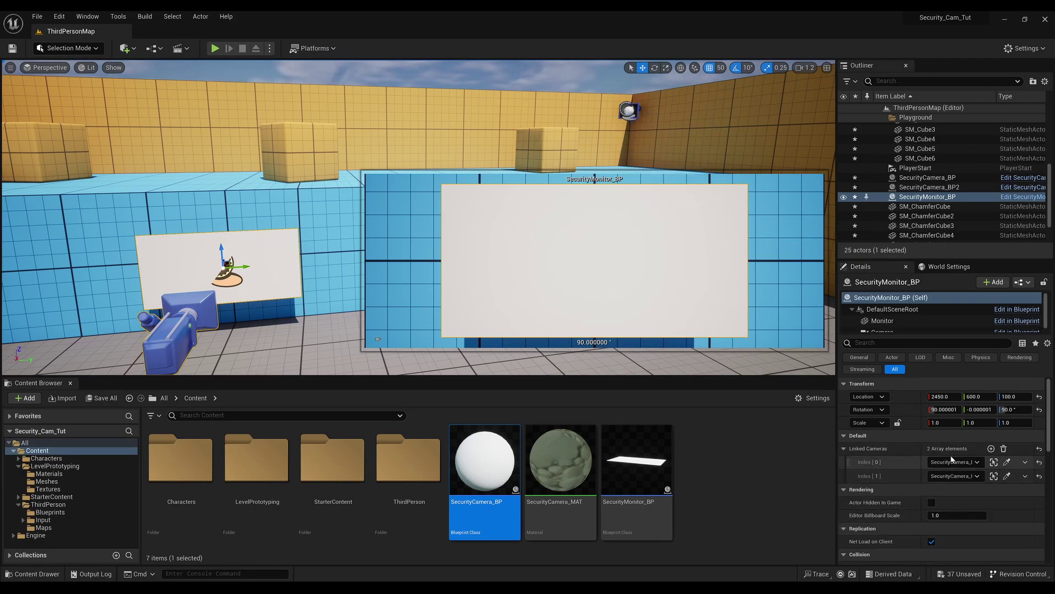
Play the level, walk to the monitor, toggle between both camera feeds, then stop the test.
click(215, 48)
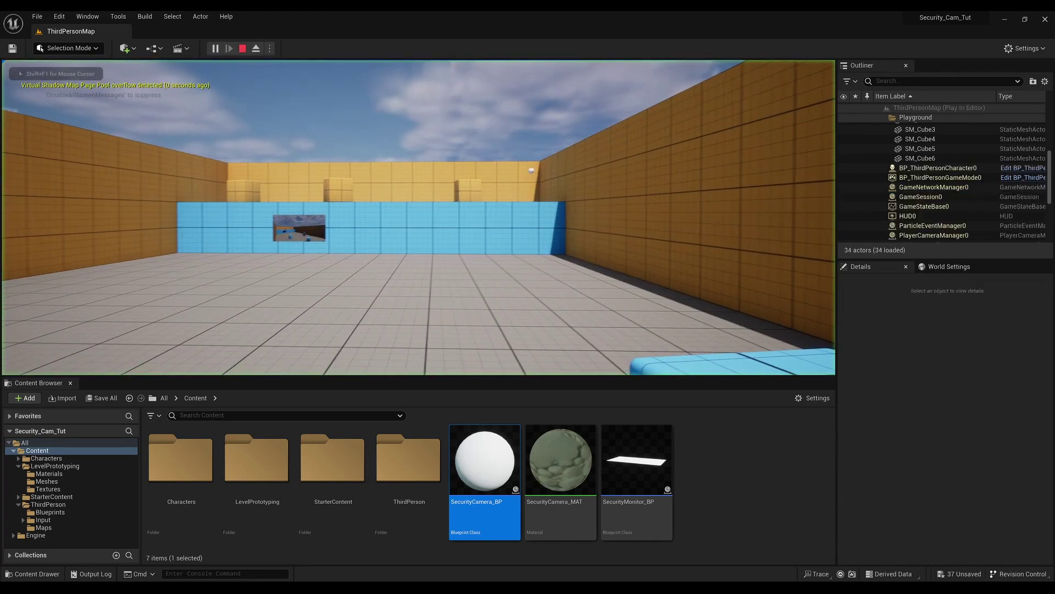
key(w)
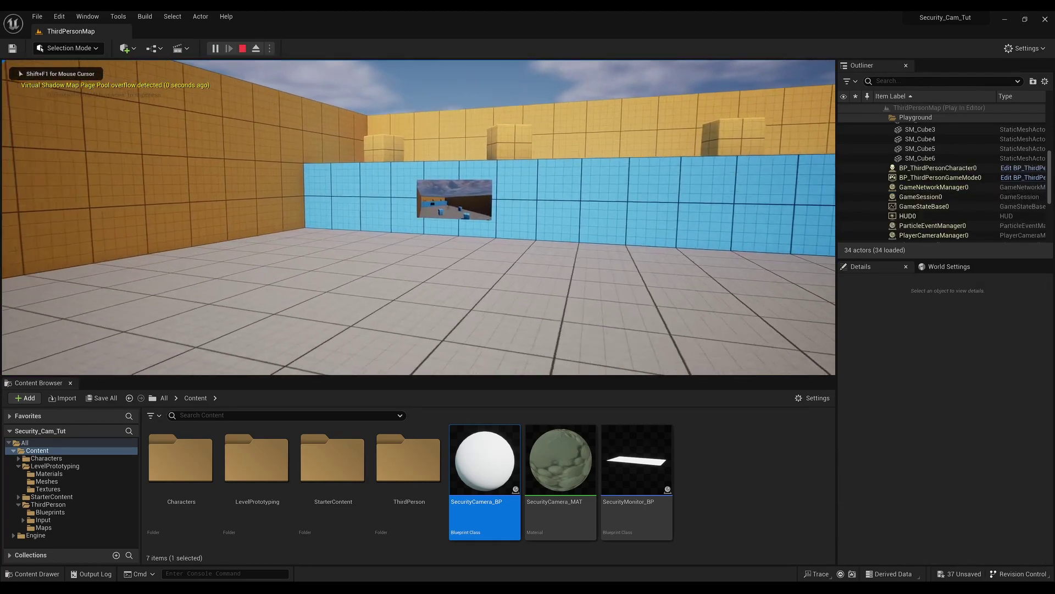
key(w)
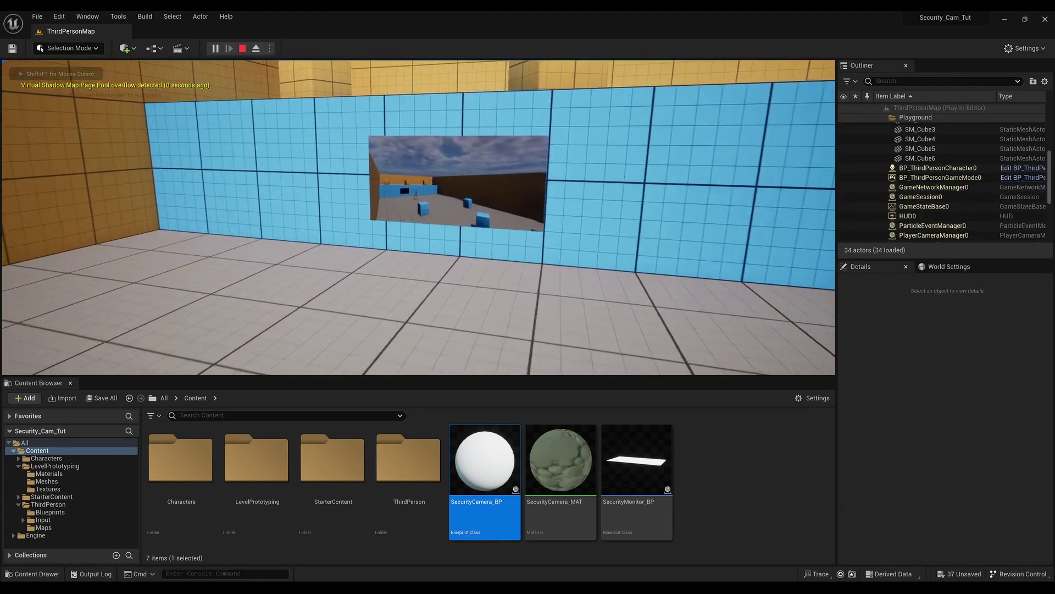
key(w)
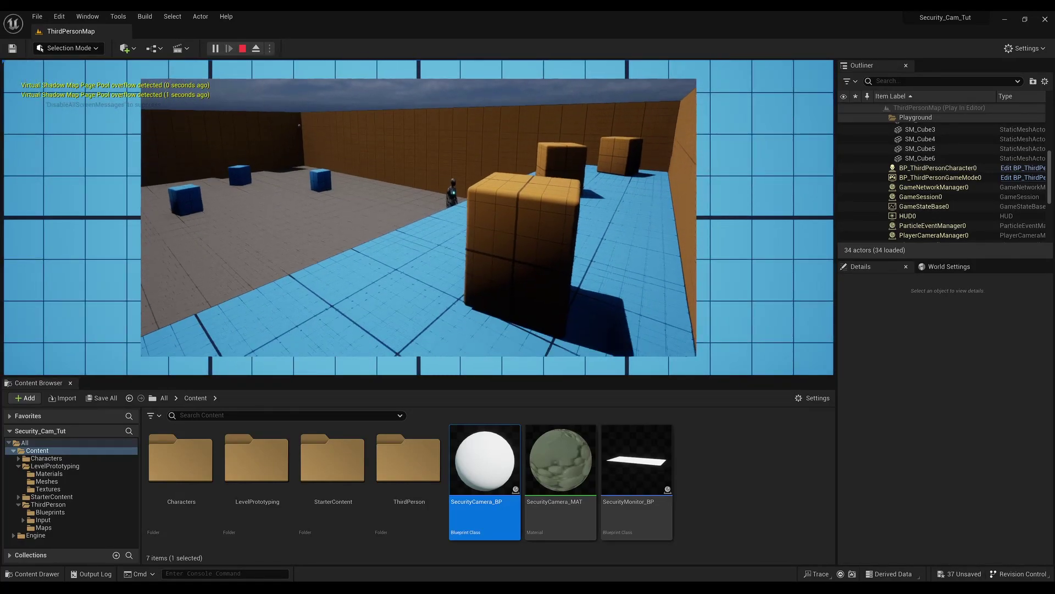
key(w)
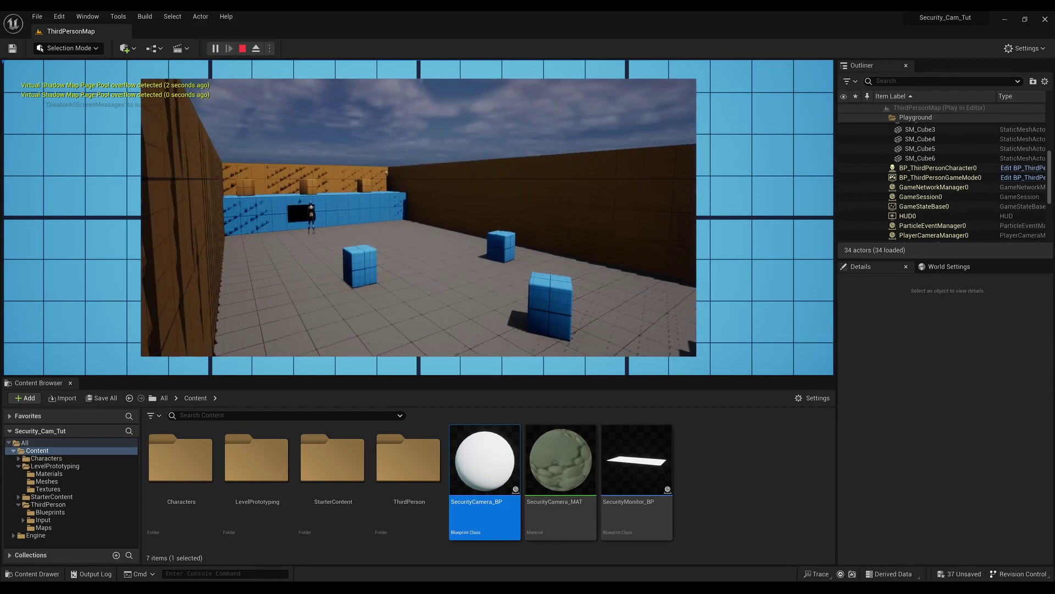
key(w)
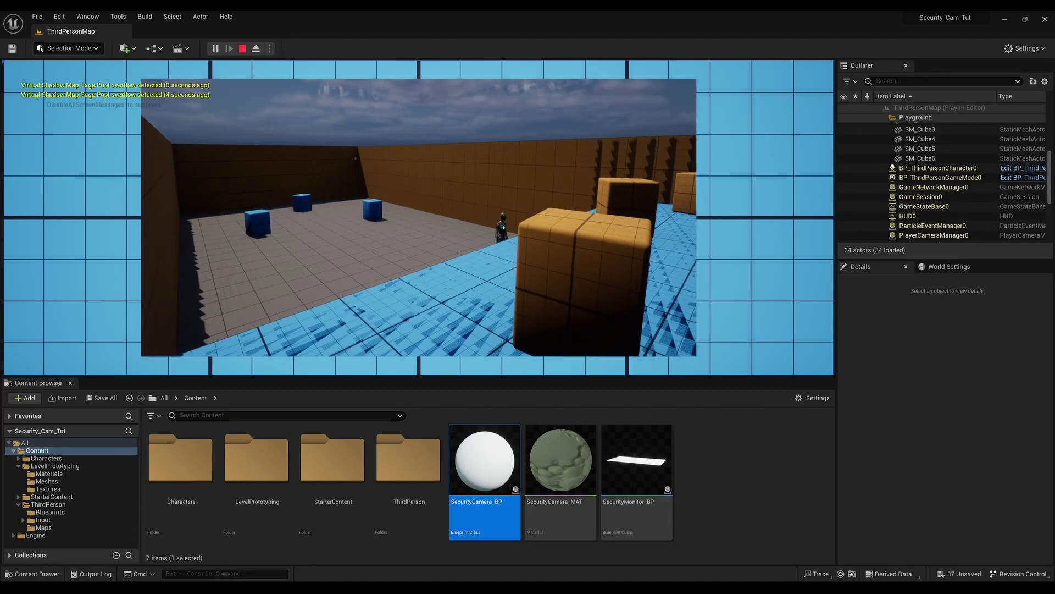
key(Escape)
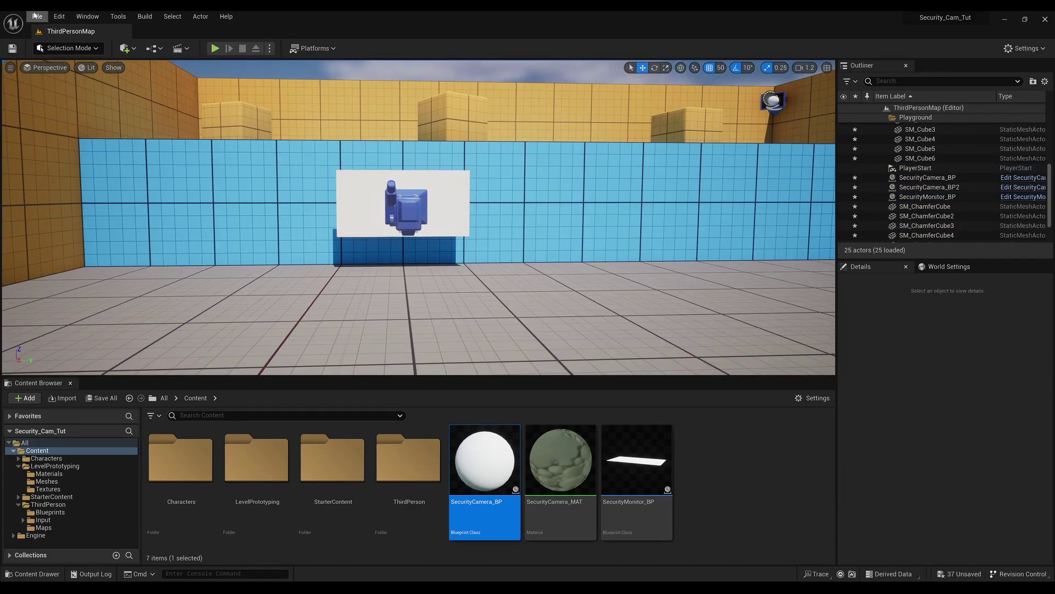
Open Project Settings and review the Shadow Map Method options via a shadow search.
click(37, 16)
mouse_move(67, 209)
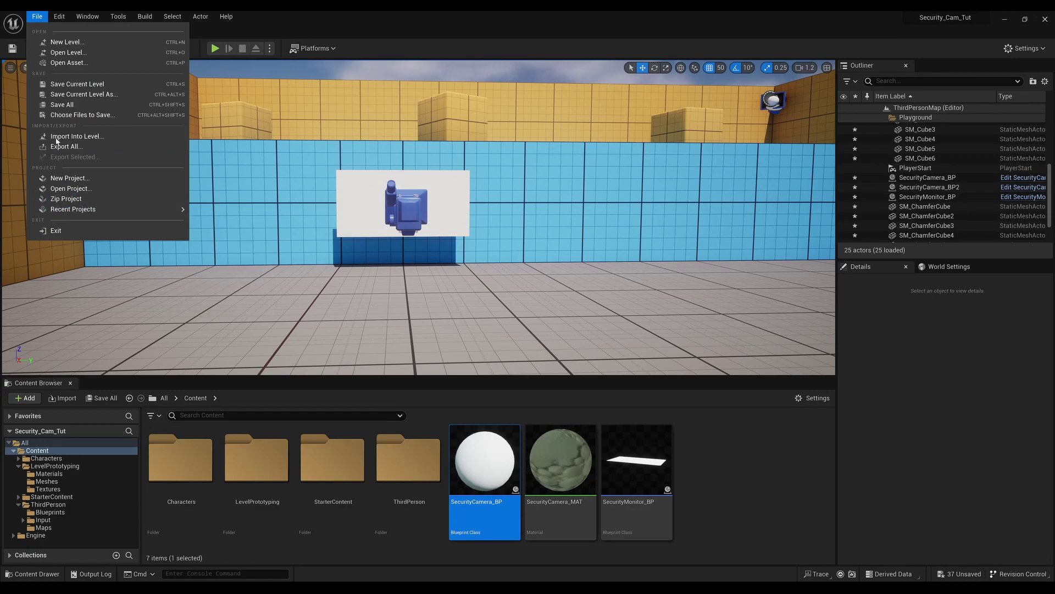
click(59, 16)
click(86, 158)
text(shad)
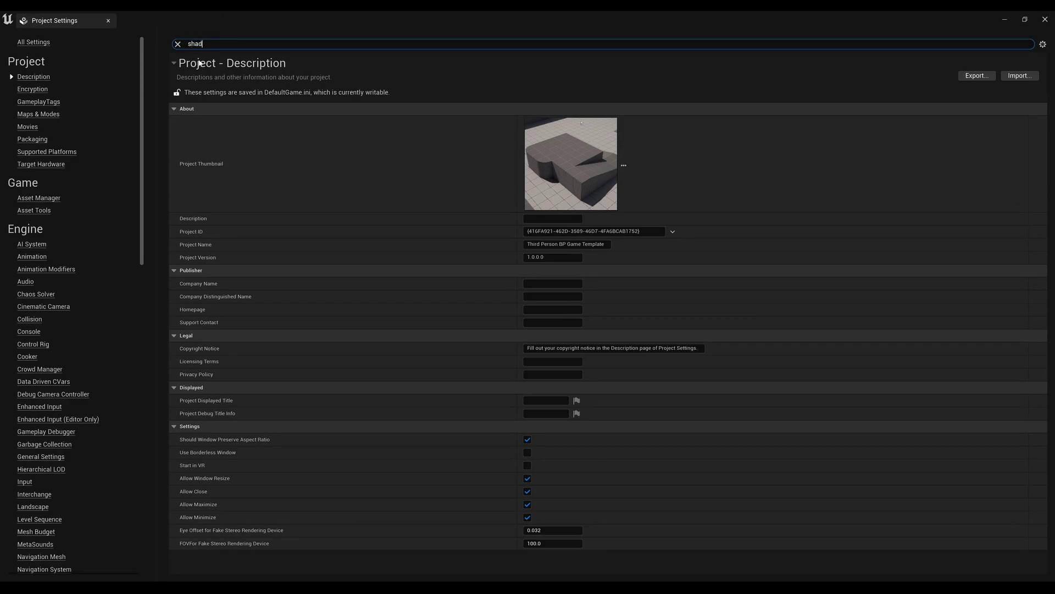
text(ow)
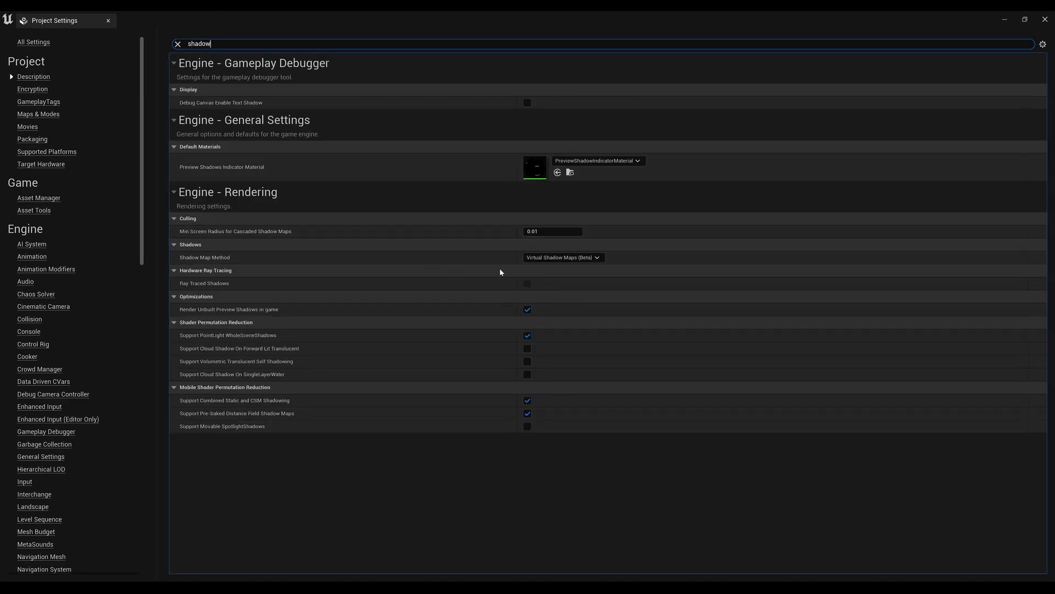
click(537, 257)
click(542, 267)
Search 'anti' in Project Settings and choose an Anti-Aliasing Method.
click(178, 43)
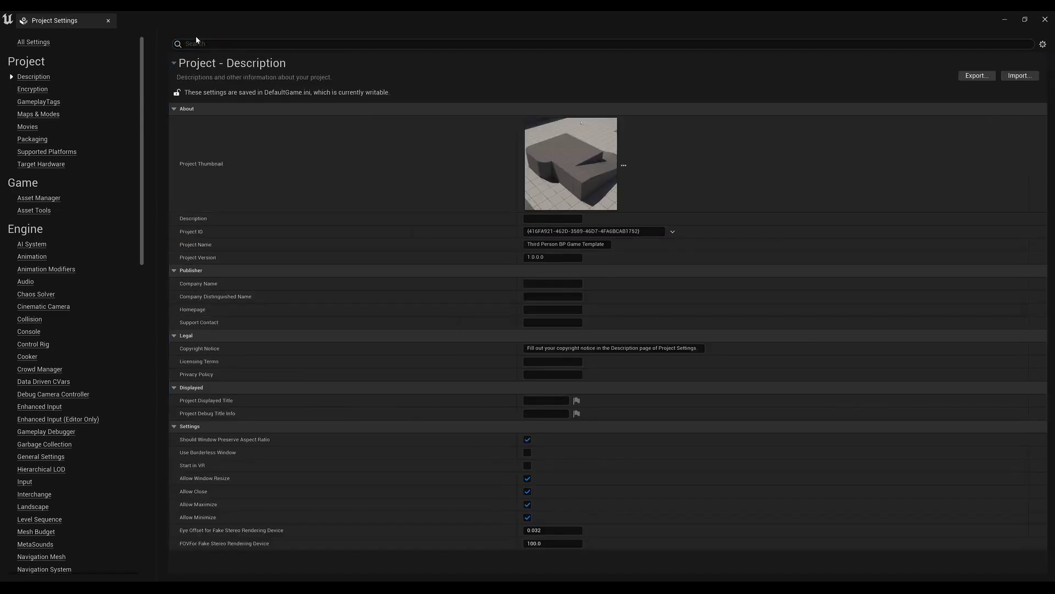
text(abnt)
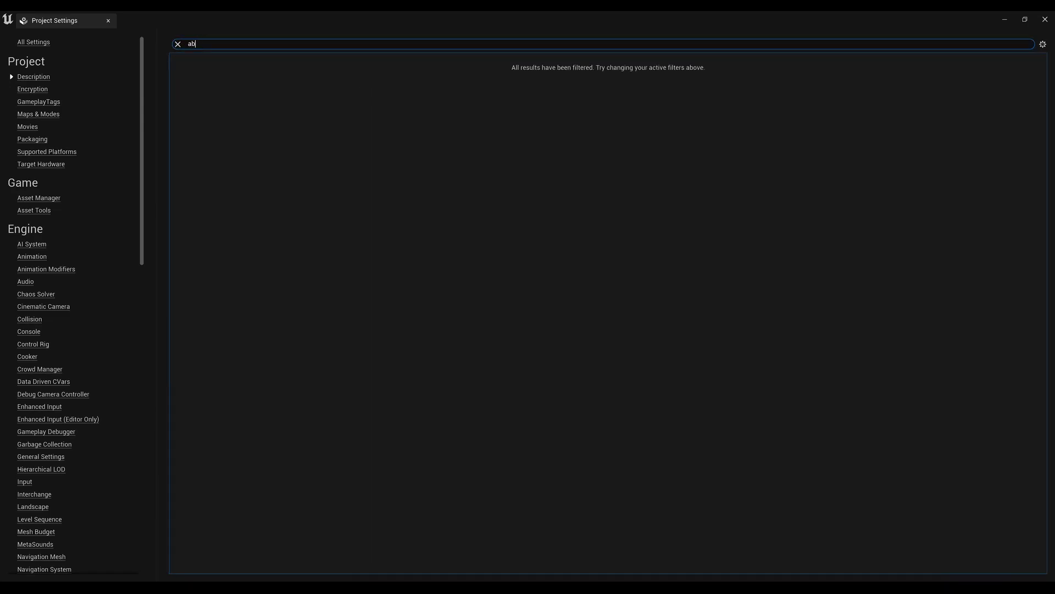
key(BackSpace)
text(nti)
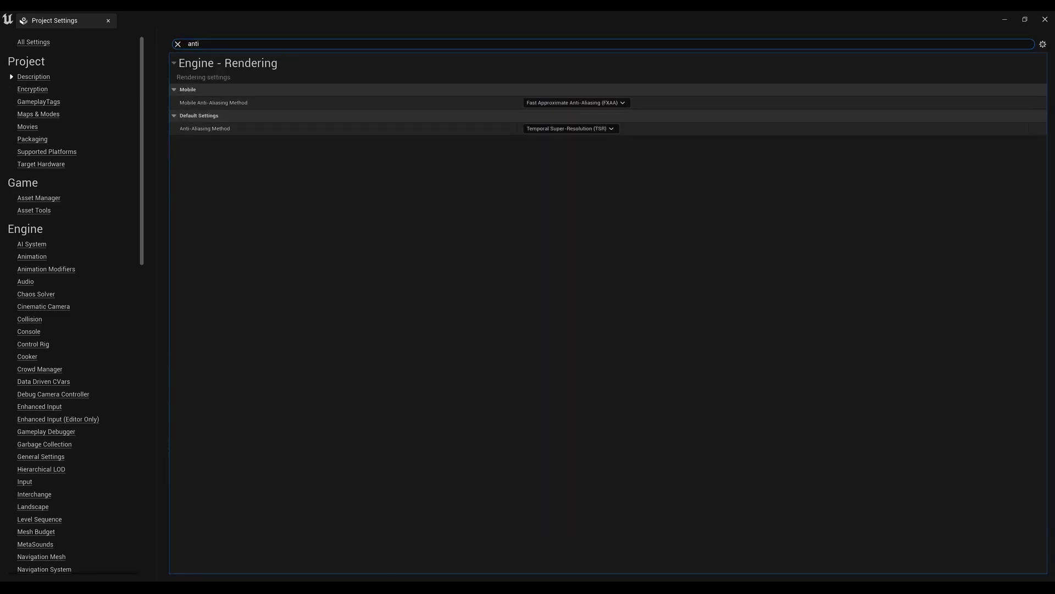
click(558, 129)
click(553, 154)
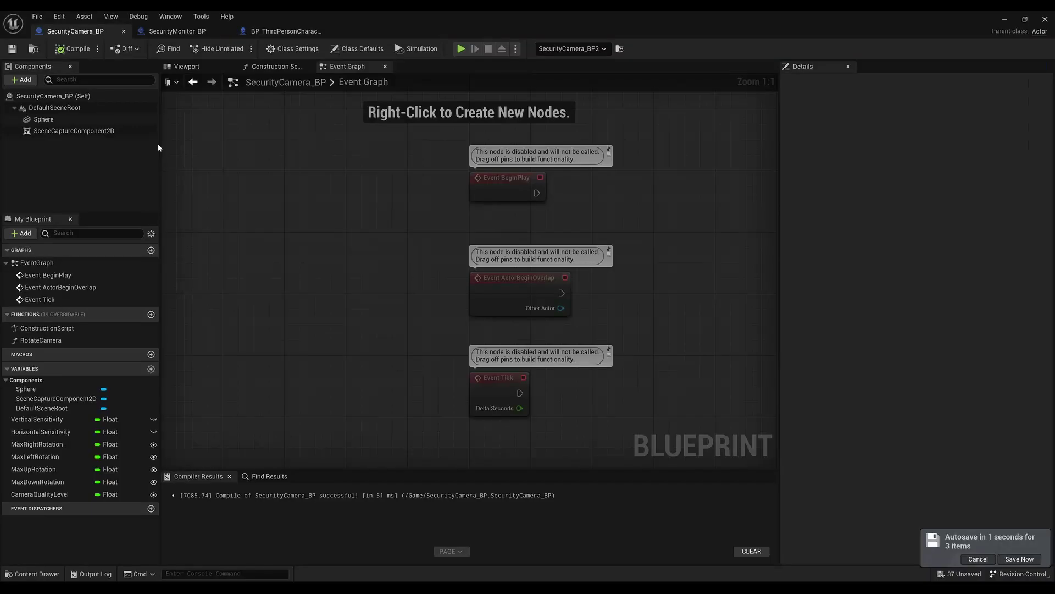
Set SceneCaptureComponent2D's Capture Source to Final Color (HDR) in Linear Working Color Space.
click(64, 131)
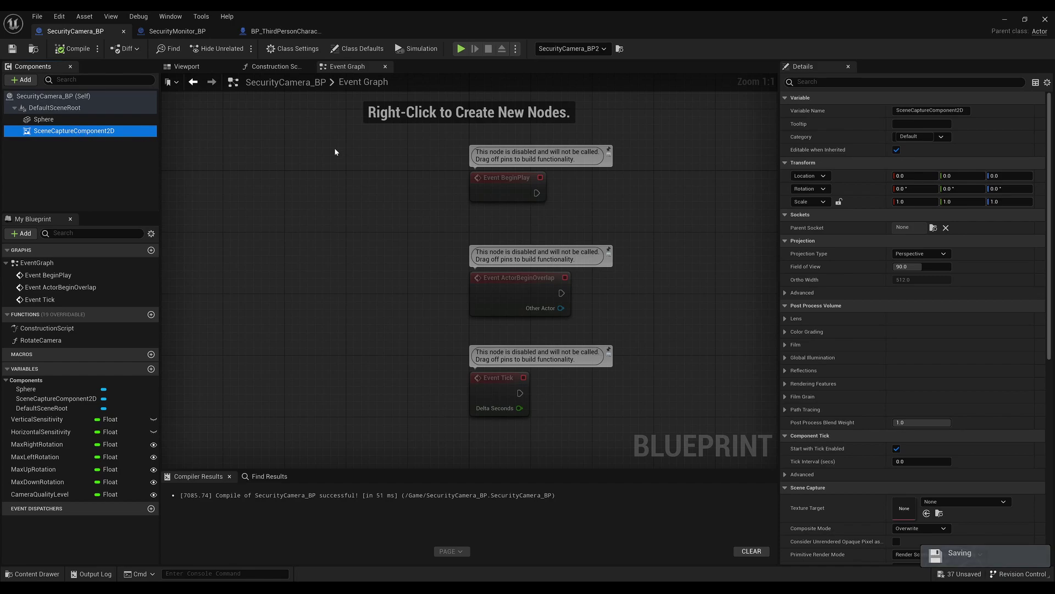
scroll(844, 306, down, 5)
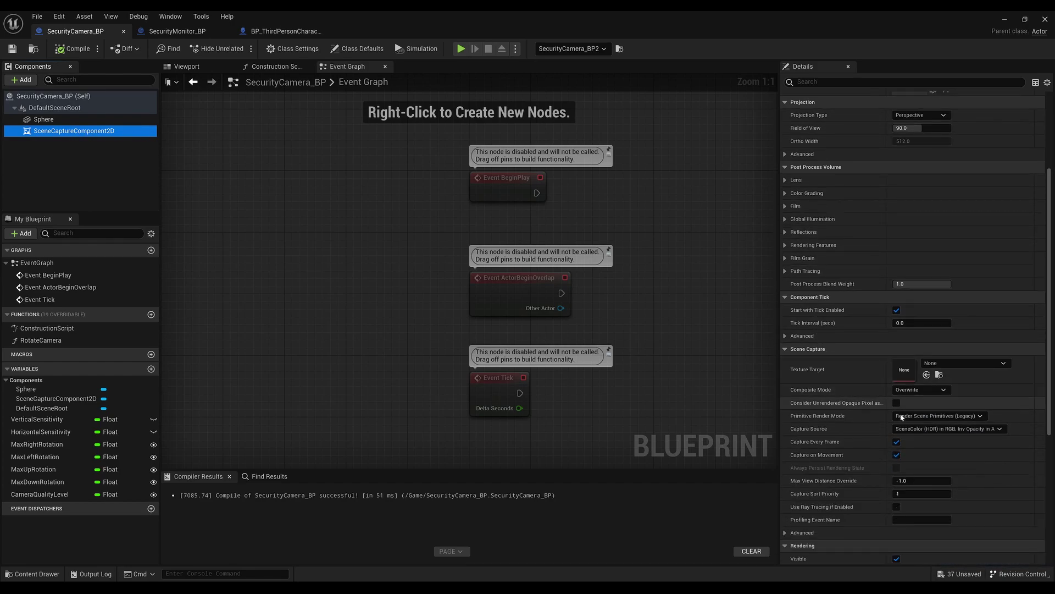
click(940, 429)
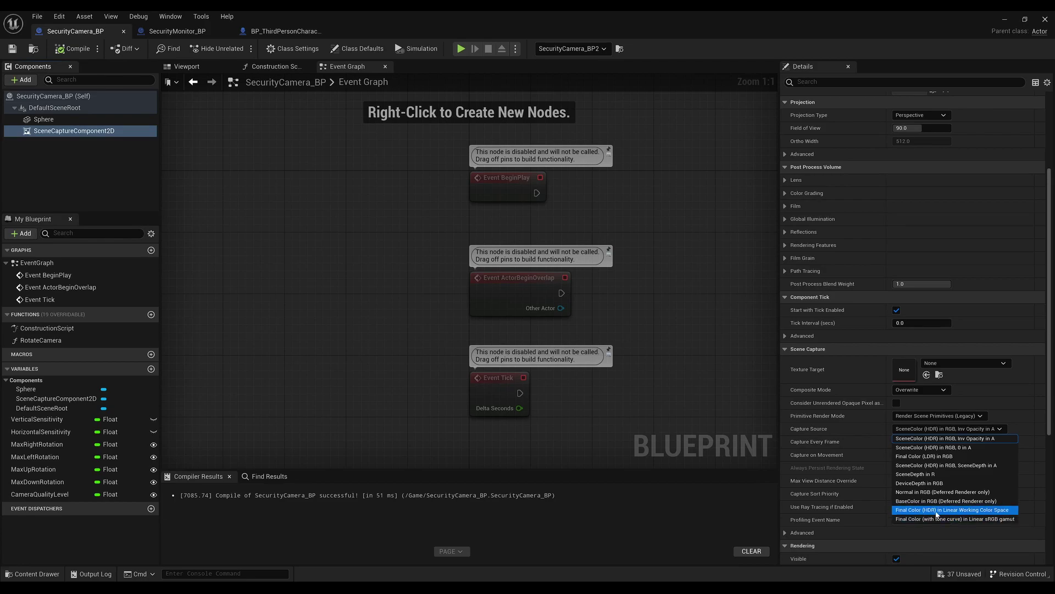
click(936, 510)
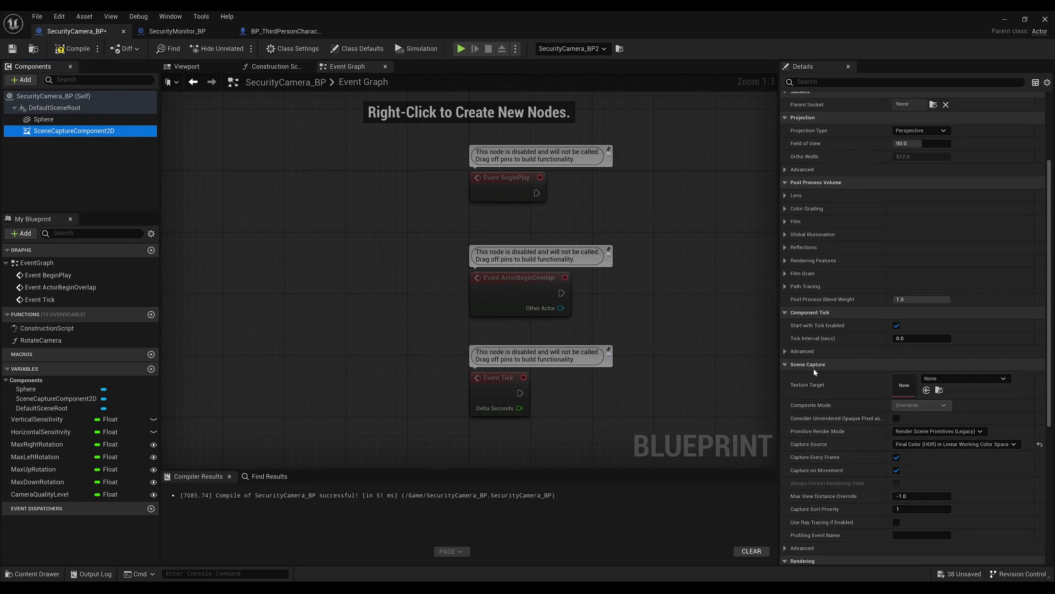
Enable Film Grain with Intensity 0.5 and Texel Size 2.0, then compile the camera Blueprint.
scroll(816, 301, up, 3)
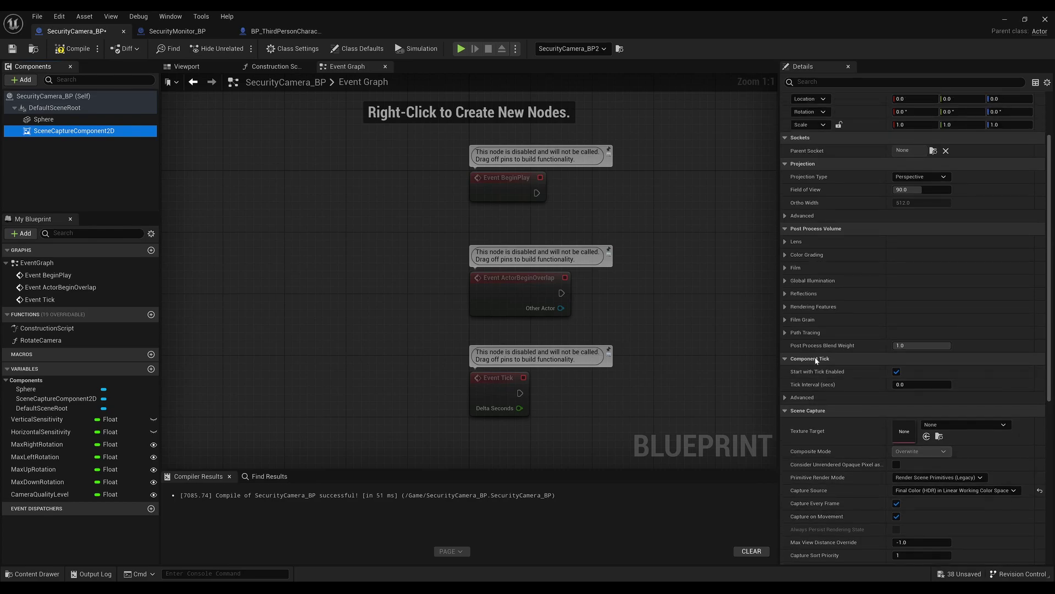
click(785, 321)
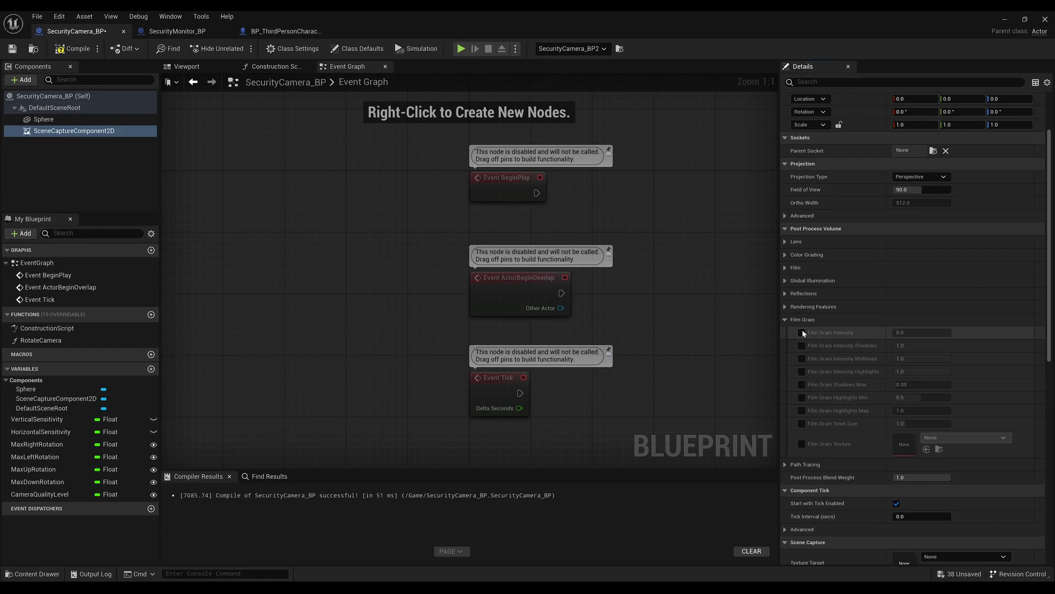
click(802, 332)
text(5)
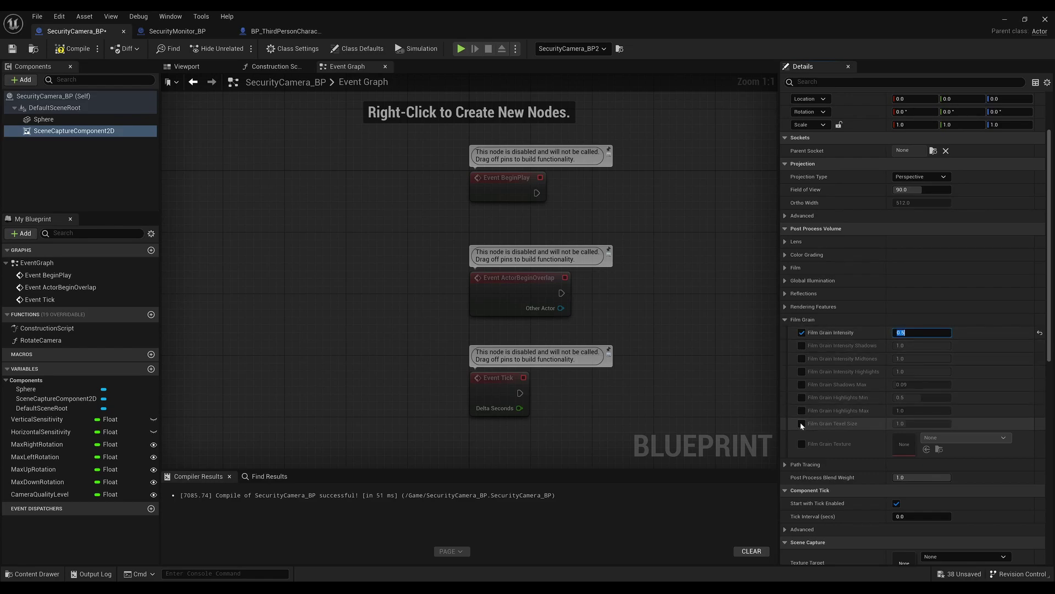
click(801, 423)
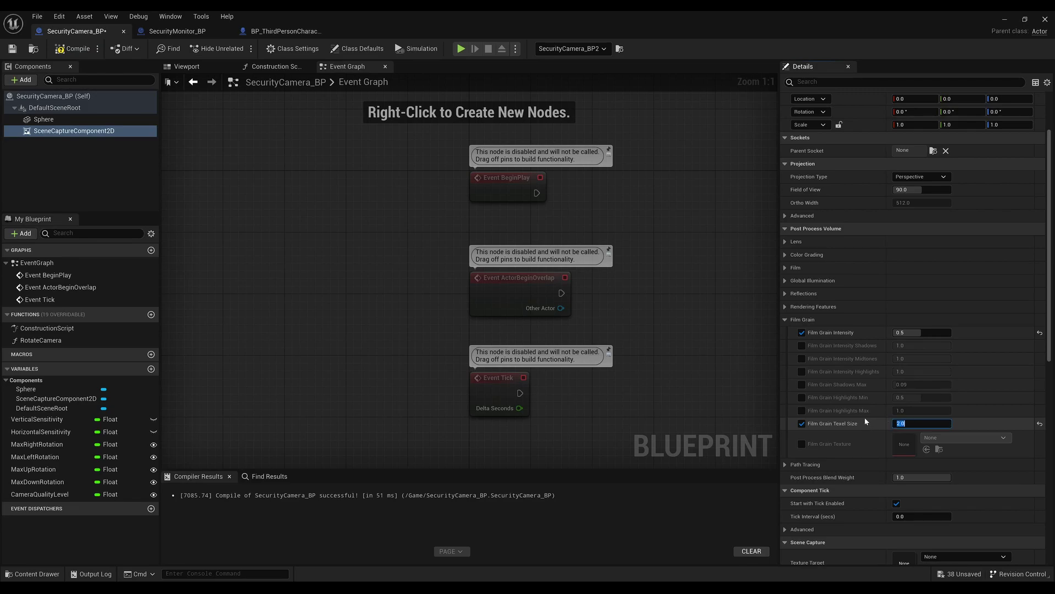
click(70, 48)
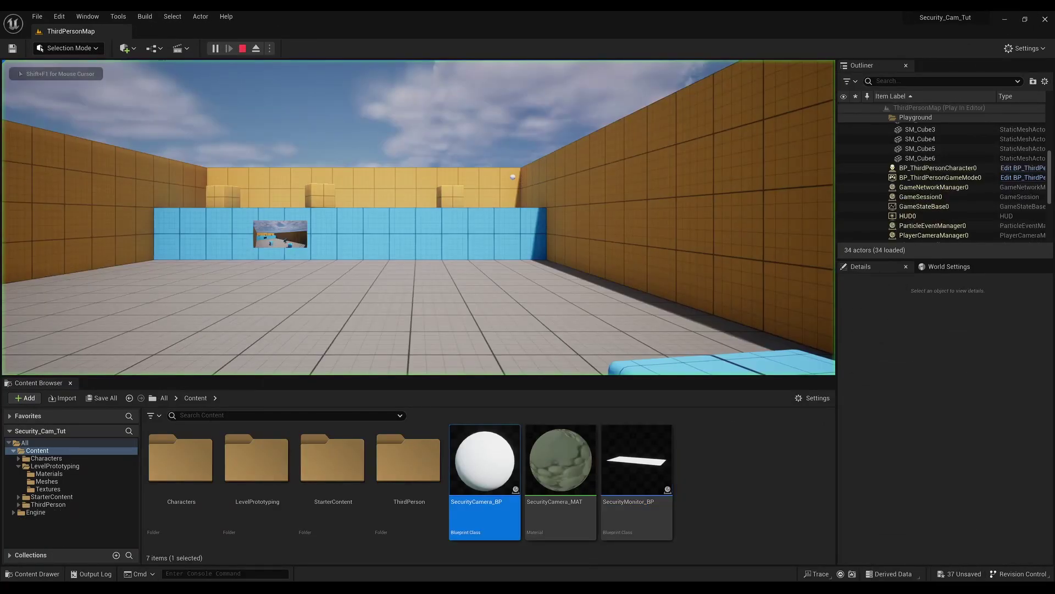
Walk up to the wall monitor, face its film-grain camera feed, then step back.
key(w)
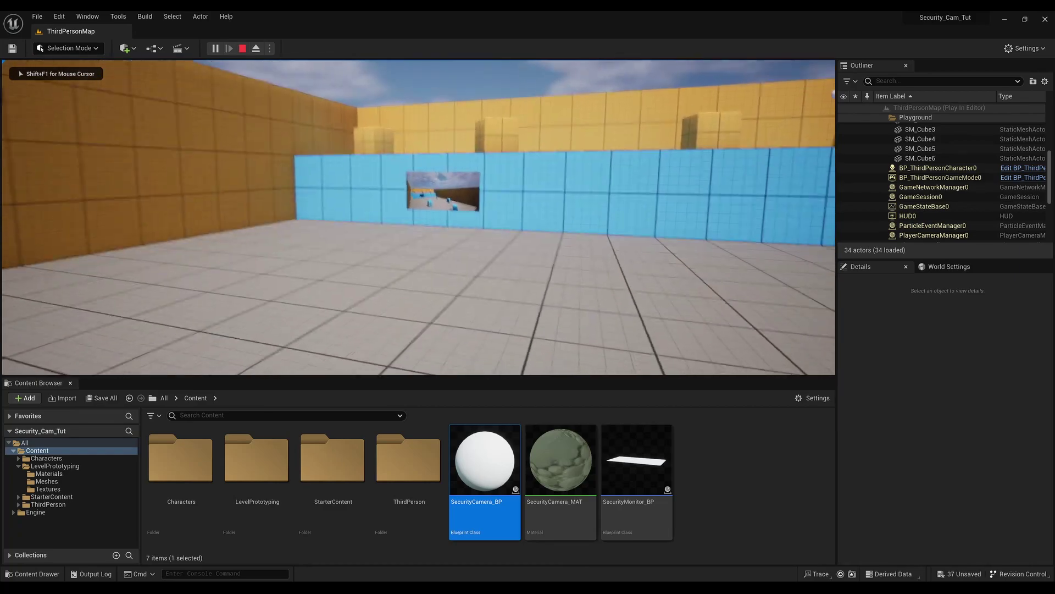
key(w)
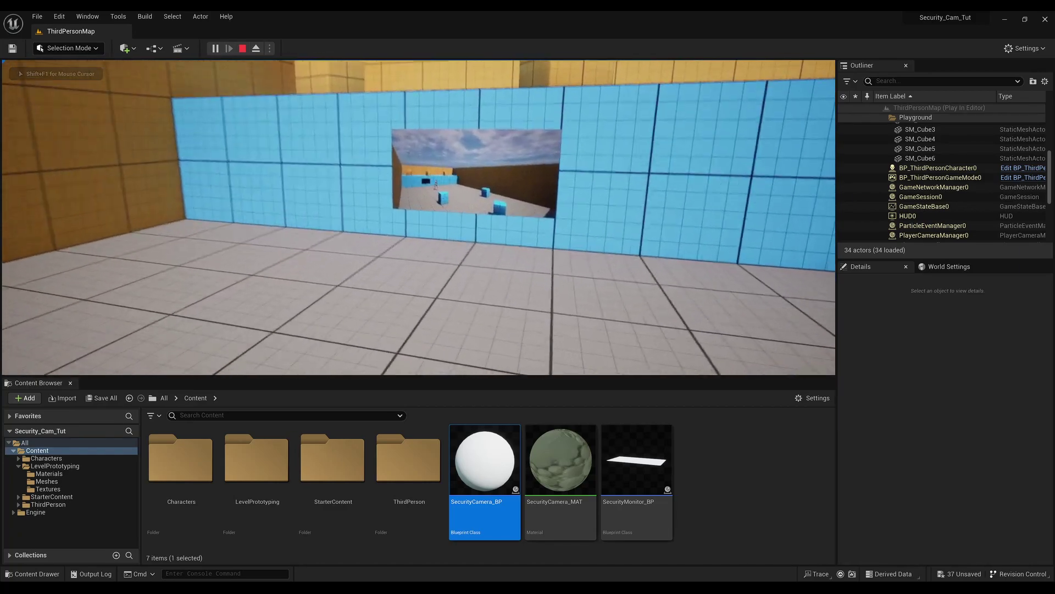
key(d)
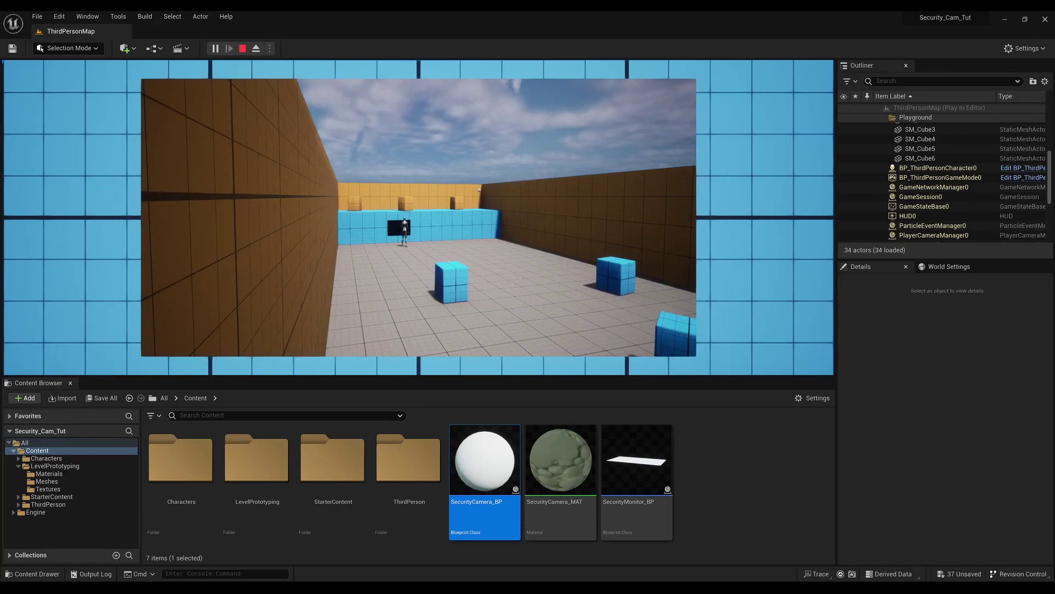
key(s)
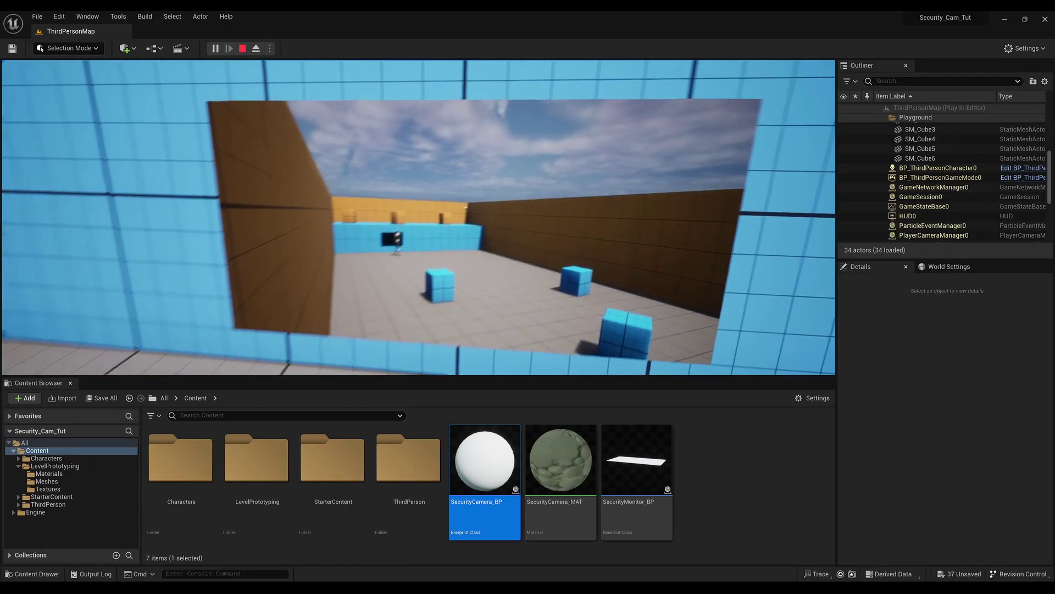